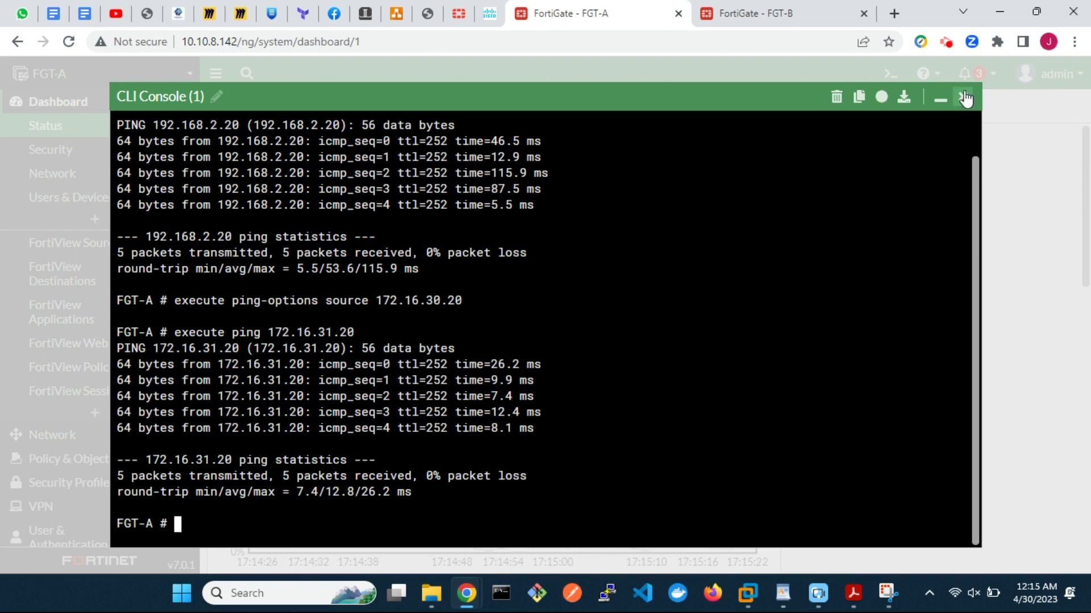
Step: Close the CLI console and start a new custom IPsec tunnel named s2svpn_isp1
{"action": "left_click", "coordinate": [962, 96]}
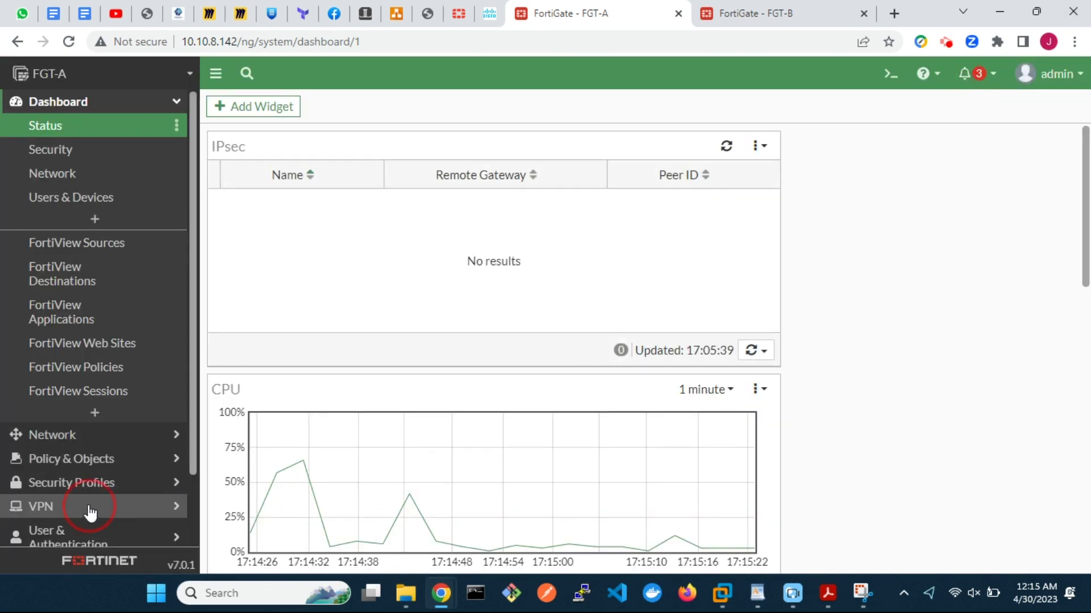
{"action": "left_click", "coordinate": [88, 506]}
{"action": "left_click", "coordinate": [97, 246]}
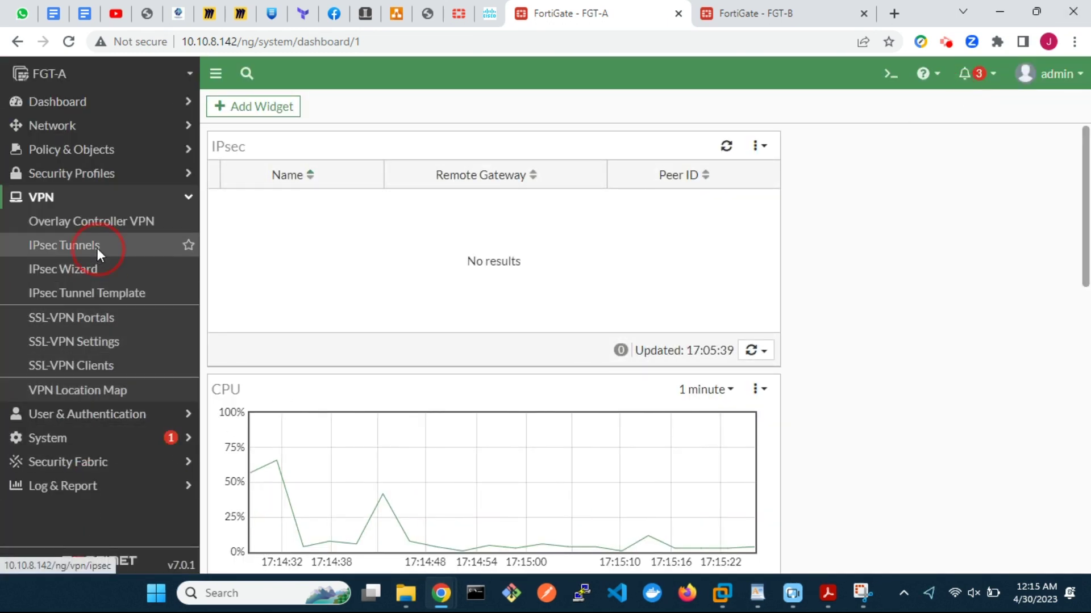
{"action": "left_click", "coordinate": [276, 107]}
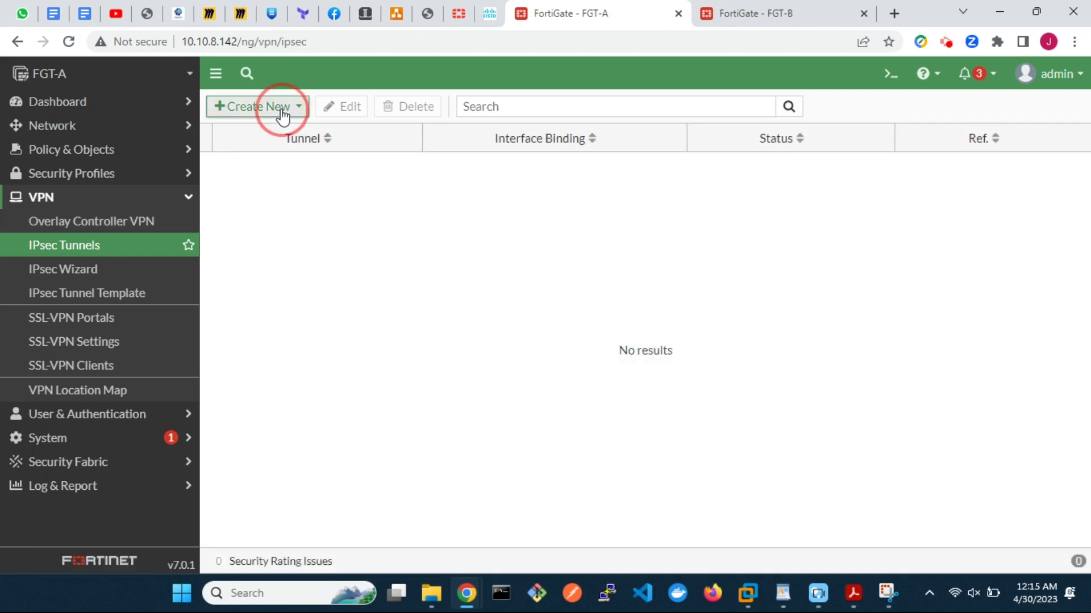
{"action": "left_click", "coordinate": [277, 128]}
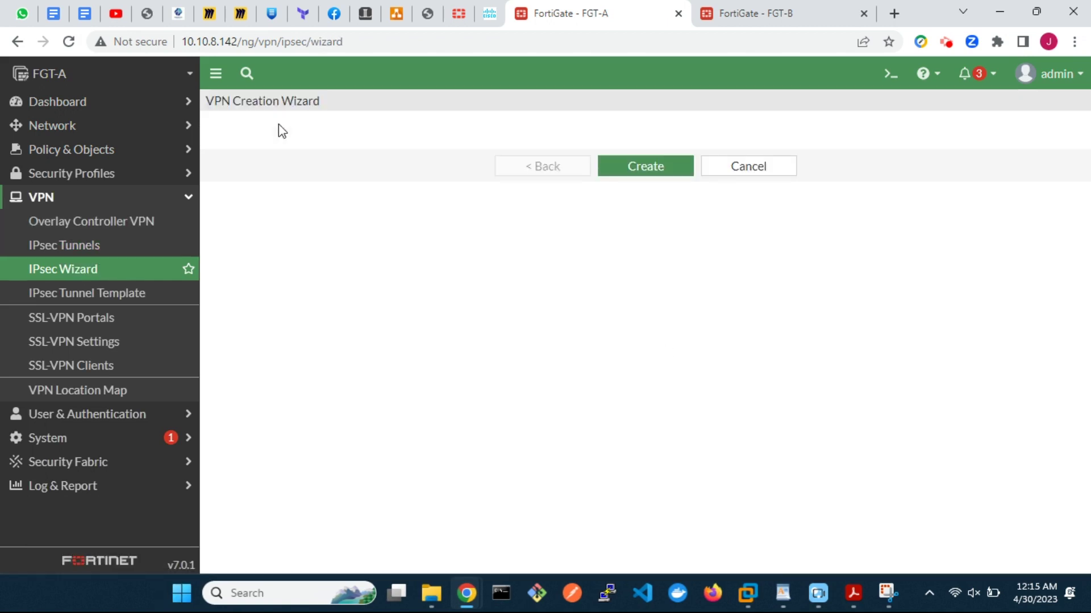
{"action": "left_click", "coordinate": [385, 172]}
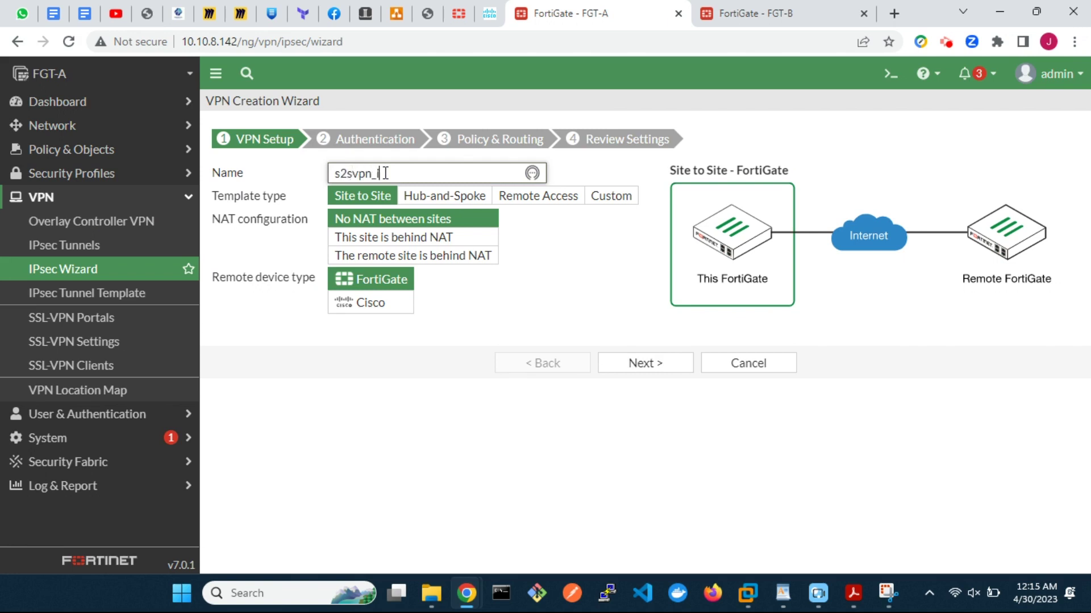
{"action": "left_click", "coordinate": [611, 196]}
{"action": "left_click", "coordinate": [641, 259]}
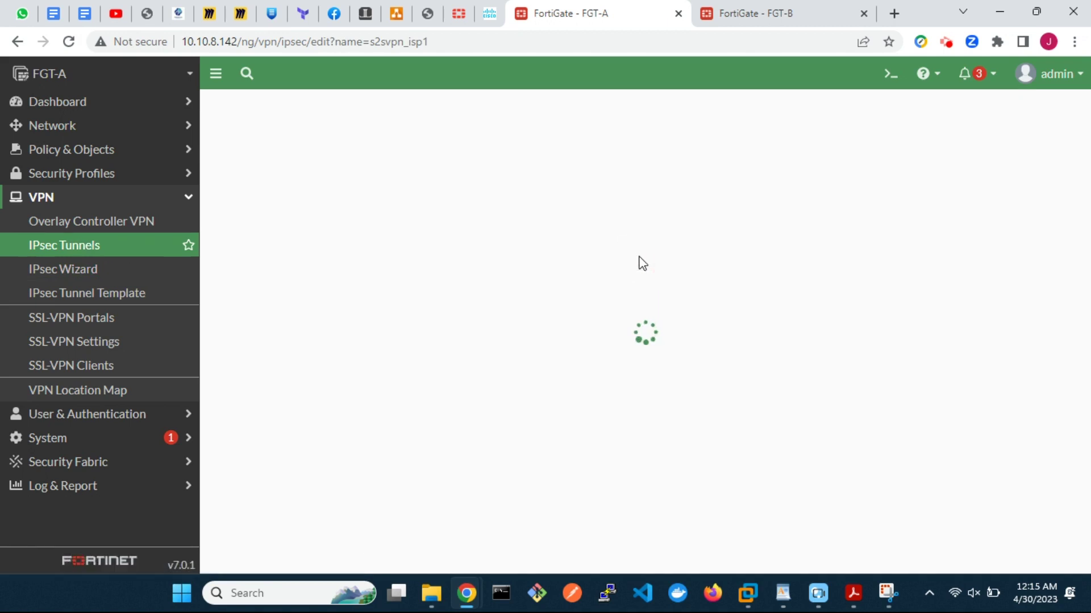
Step: Point the tunnel at remote gateway 192.168.2.20 on wan1 (port1) with DPD retry interval 5
{"action": "left_click_drag", "start_coordinate": [463, 284], "coordinate": [390, 290]}
{"action": "type", "text": "1"}
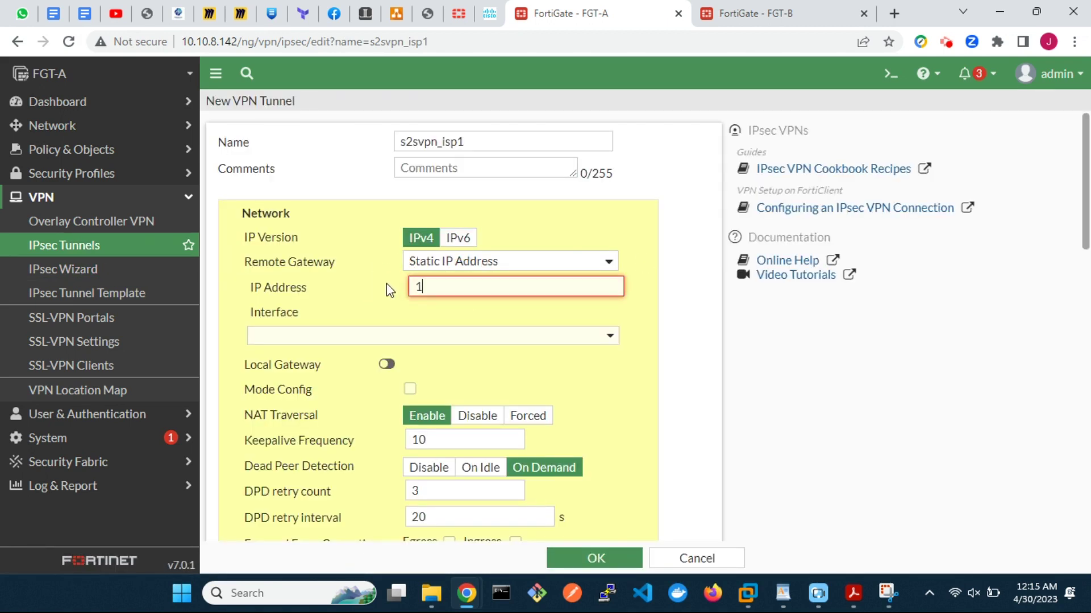
{"action": "type", "text": "92.168.2.20"}
{"action": "left_click", "coordinate": [521, 337]}
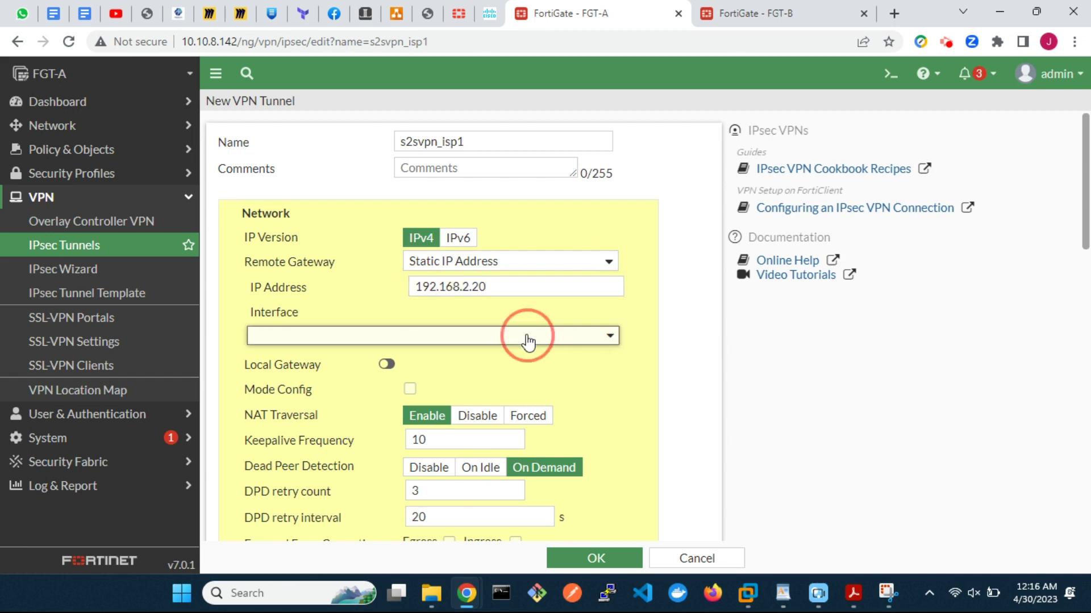
{"action": "left_click", "coordinate": [419, 388]}
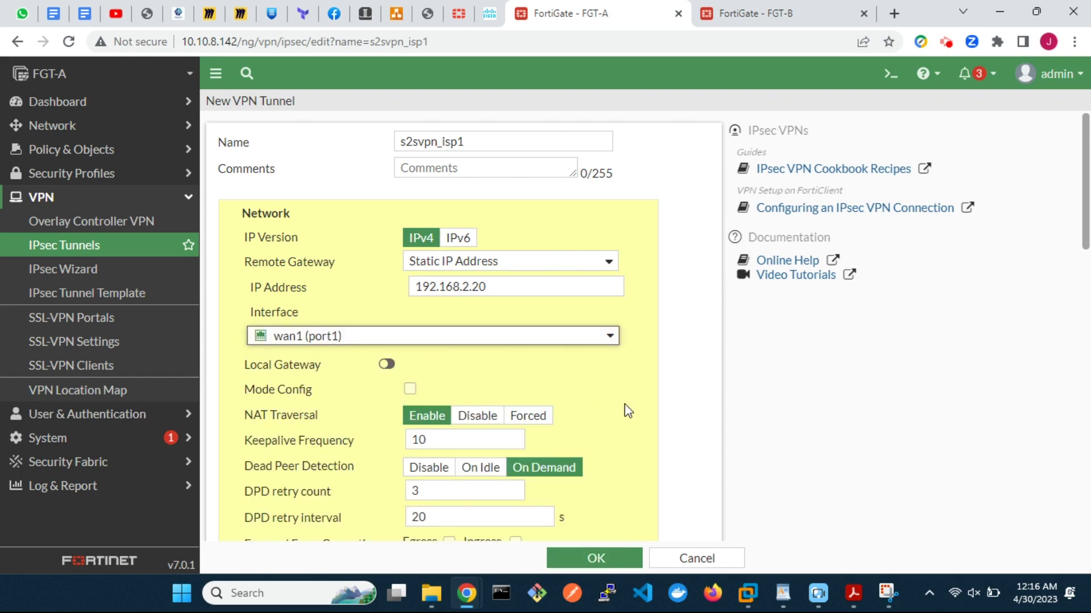
{"action": "scroll", "coordinate": [628, 411], "scroll_direction": "down", "scroll_amount": 4}
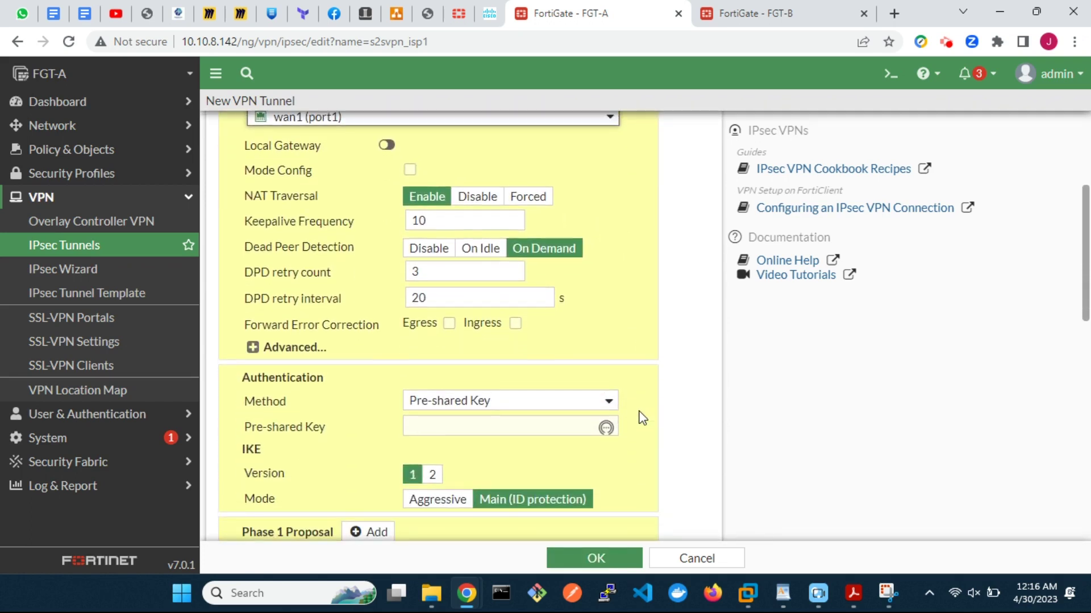
{"action": "double_click", "coordinate": [420, 298]}
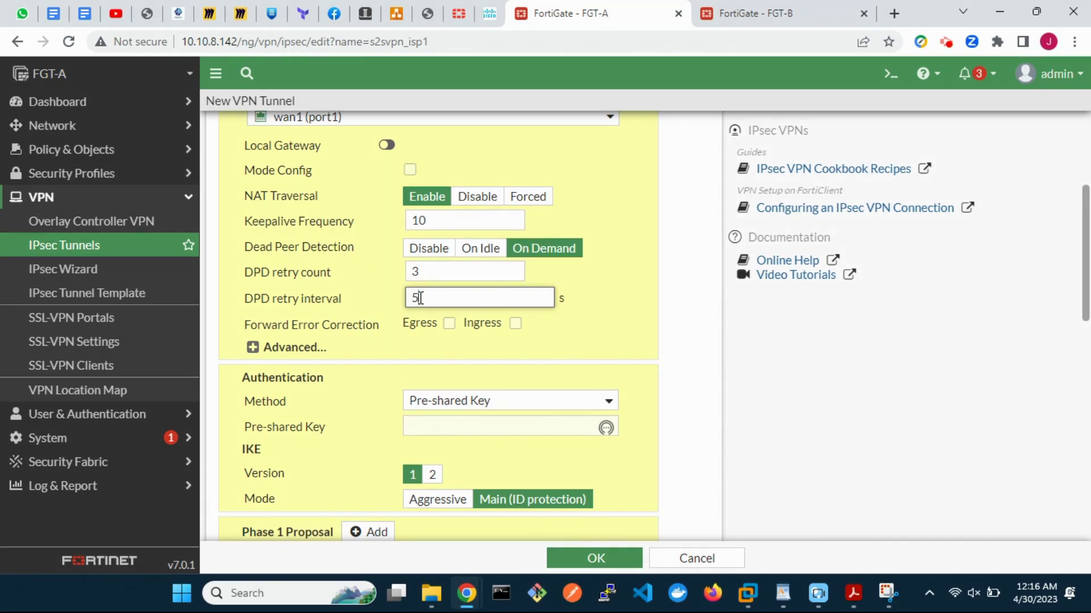
Step: Make the tunnel an aggregate member, enter its pre-shared key, and use IKE version 2
{"action": "left_click", "coordinate": [253, 347]}
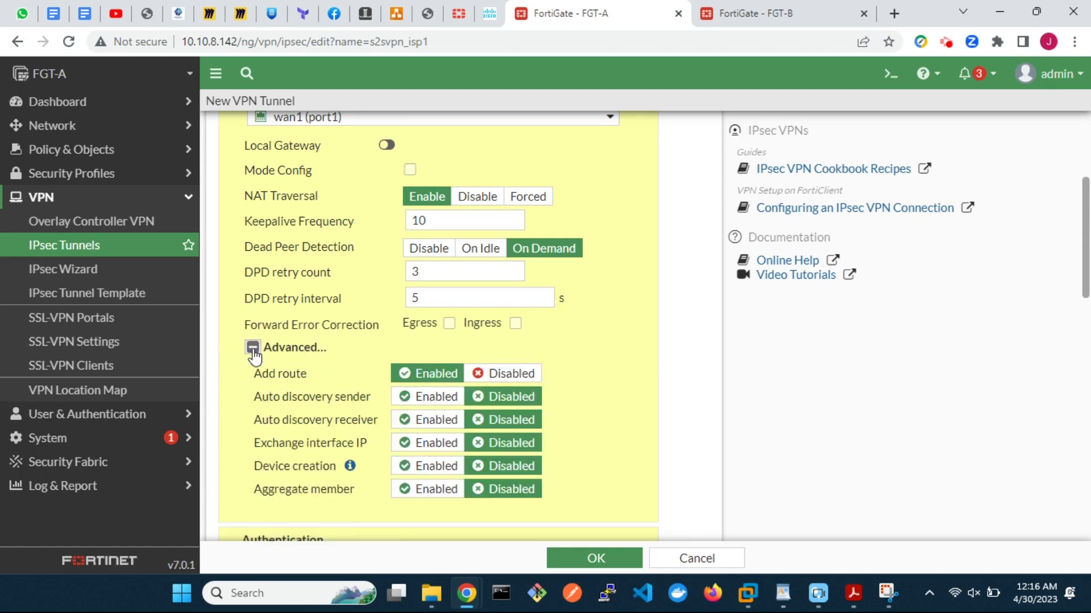
{"action": "left_click", "coordinate": [433, 491]}
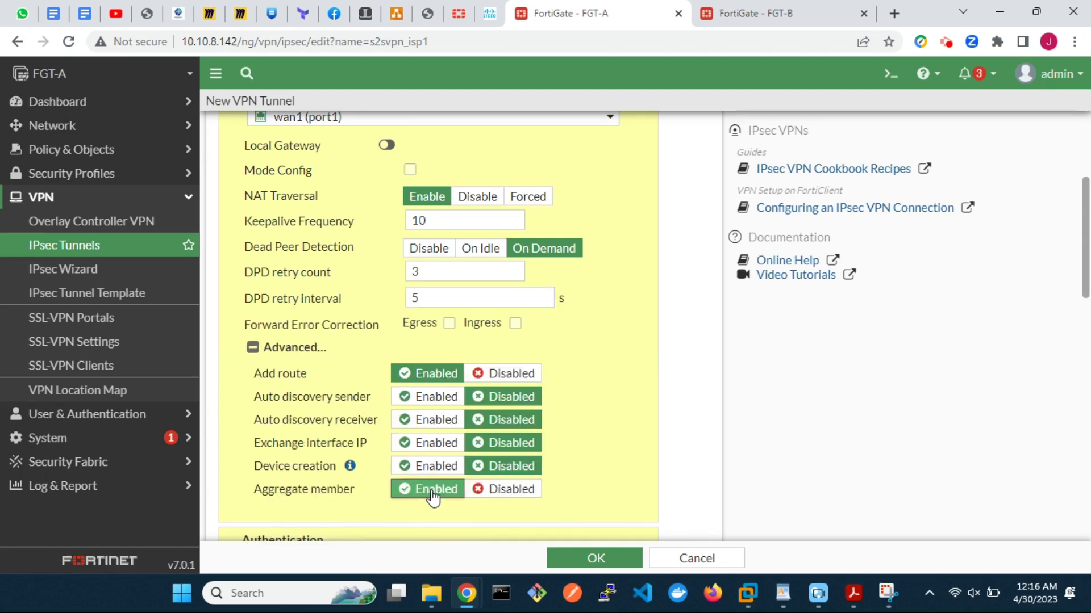
{"action": "left_click", "coordinate": [253, 347]}
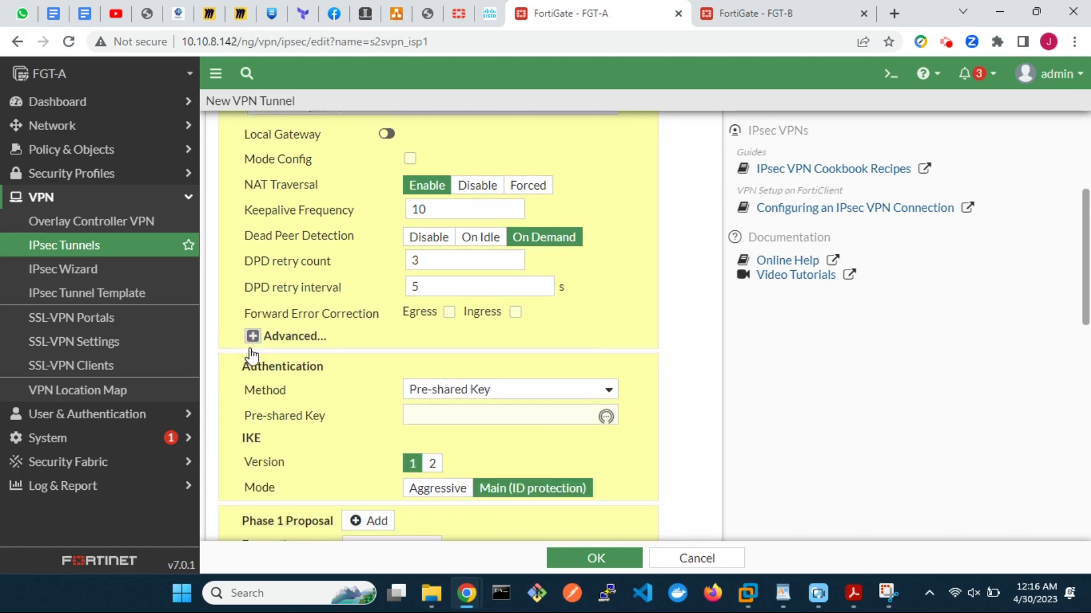
{"action": "scroll", "coordinate": [253, 495], "scroll_direction": "down", "scroll_amount": 3}
{"action": "left_click", "coordinate": [438, 262]}
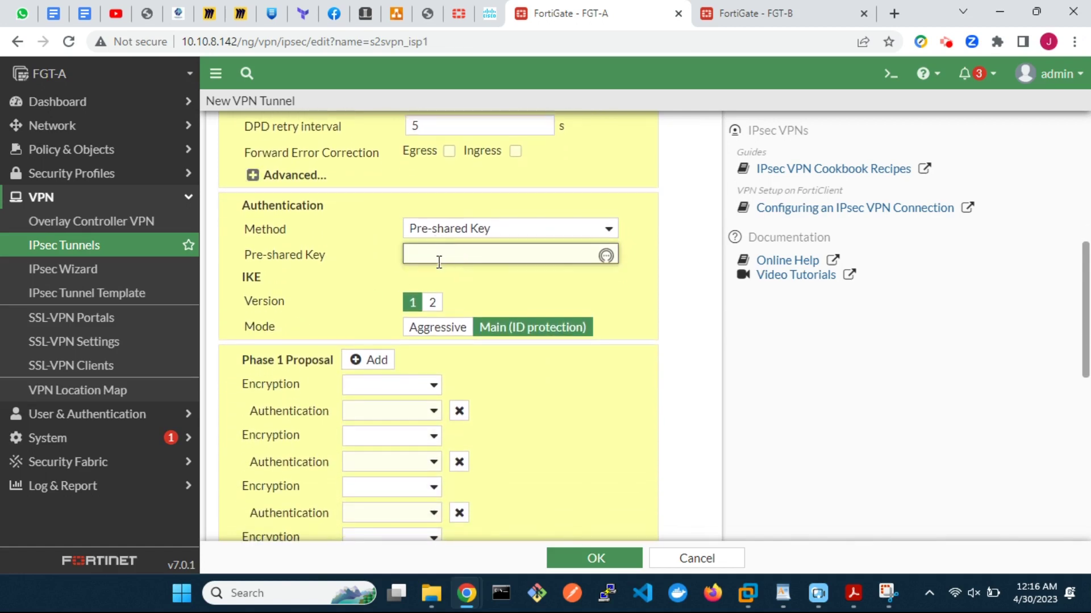
{"action": "type", "text": "123456"}
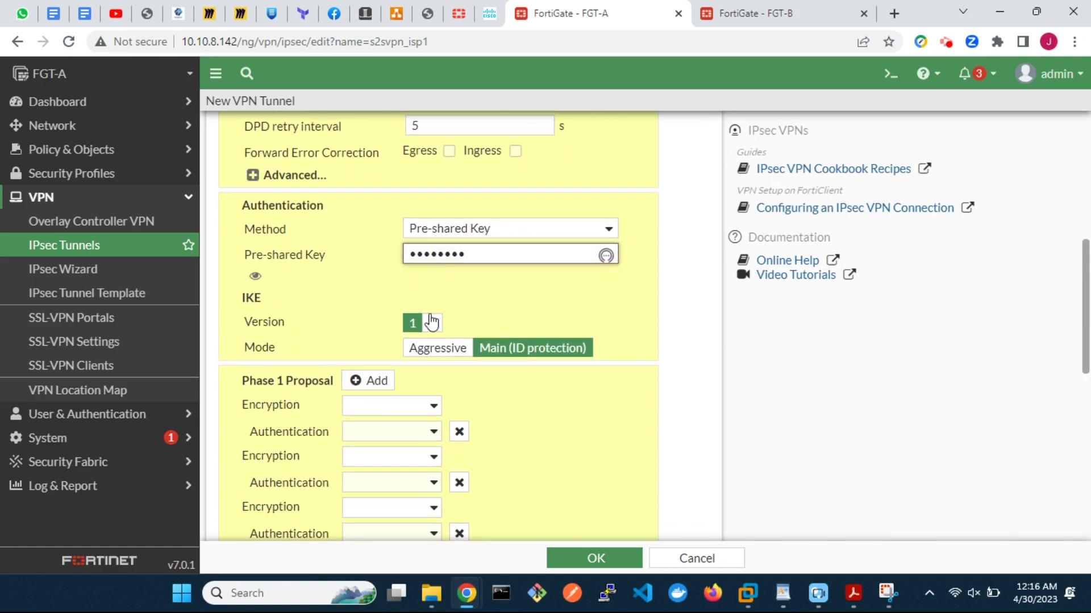
{"action": "left_click", "coordinate": [432, 322]}
Step: Reduce phase 1 to a single DES/SHA1 proposal and drop Diffie-Hellman group 5
{"action": "scroll", "coordinate": [433, 325], "scroll_direction": "down", "scroll_amount": 3}
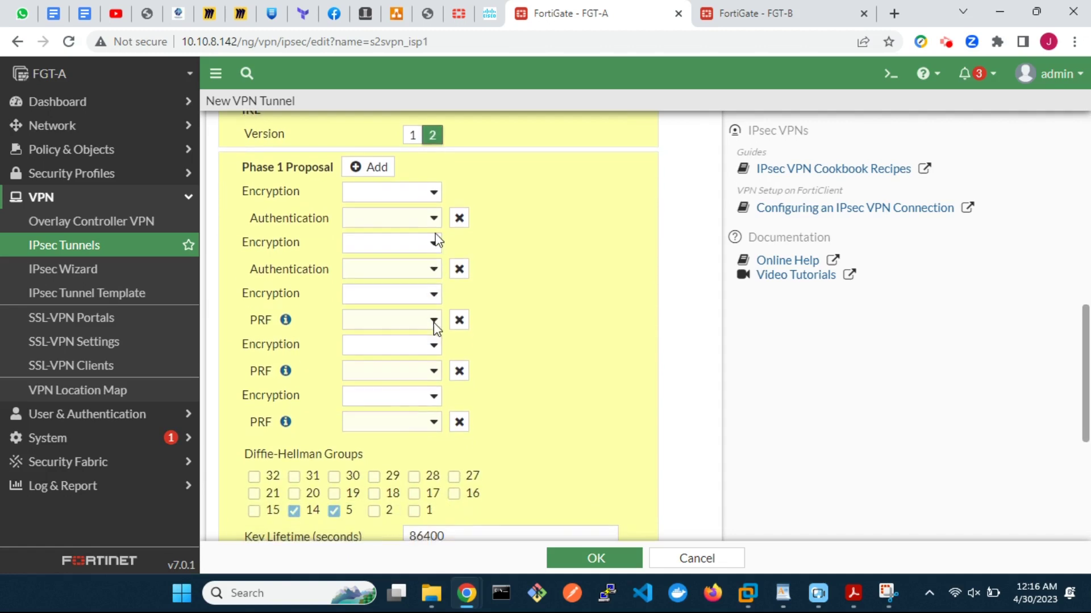
{"action": "left_click", "coordinate": [433, 193]}
{"action": "left_click", "coordinate": [416, 224]}
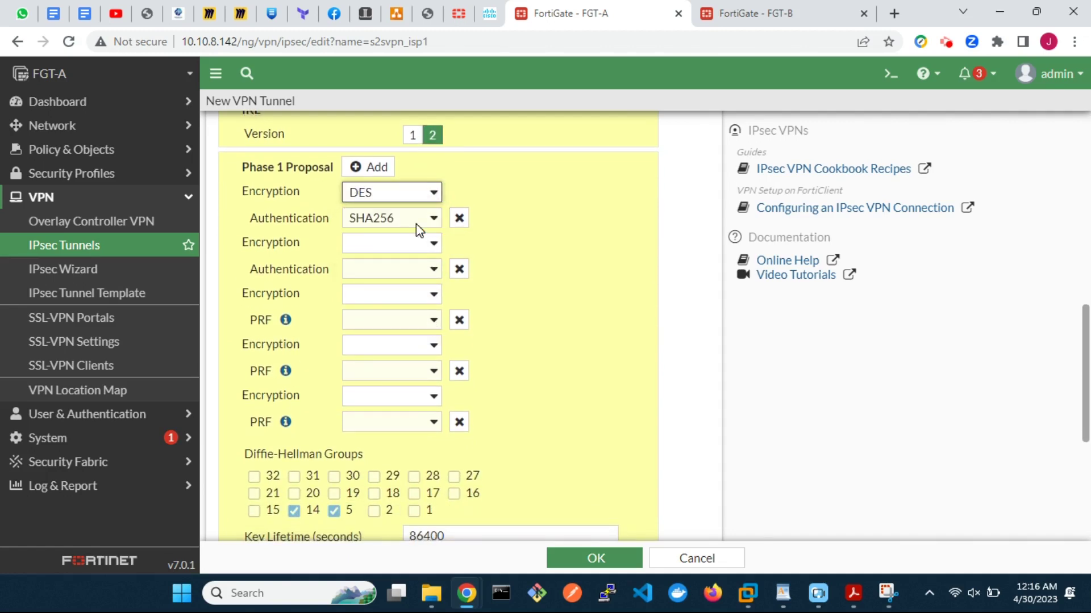
{"action": "left_click", "coordinate": [422, 220]}
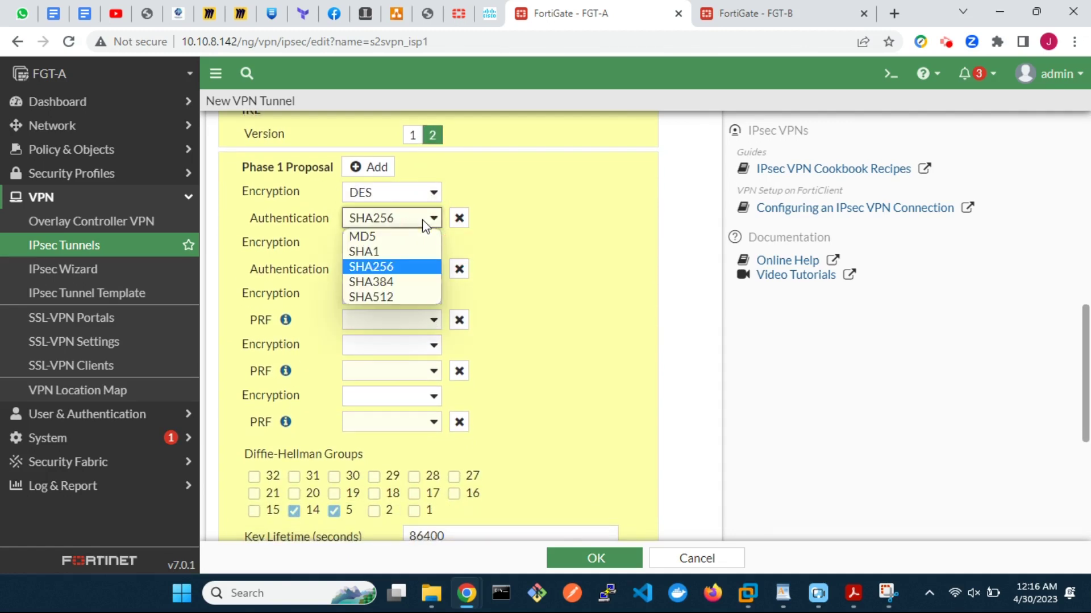
{"action": "left_click", "coordinate": [412, 251]}
{"action": "left_click", "coordinate": [458, 269]}
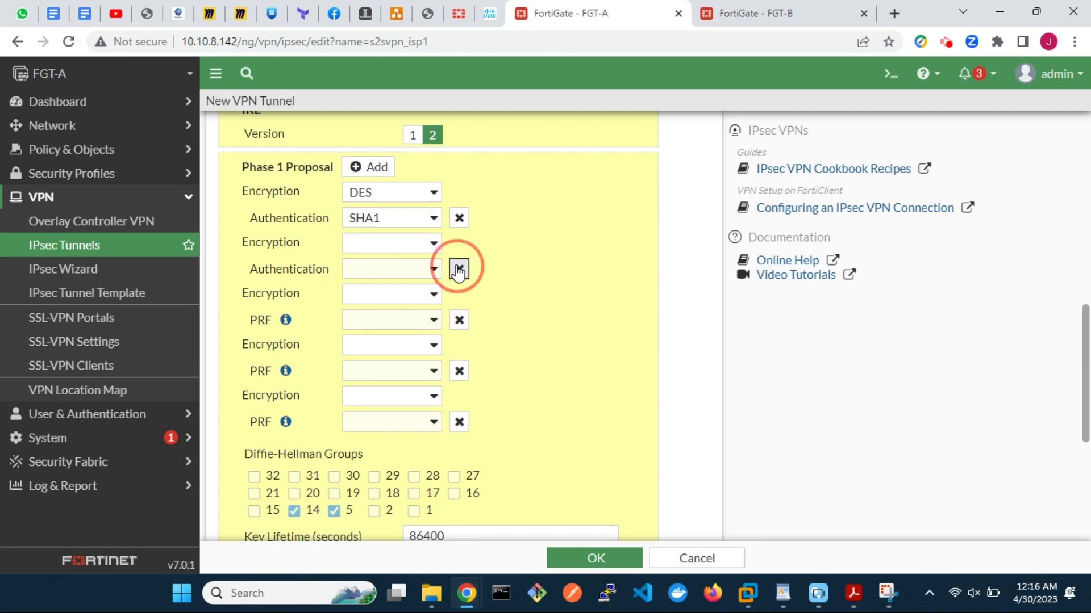
{"action": "left_click", "coordinate": [458, 269]}
{"action": "left_click", "coordinate": [458, 269]}
{"action": "left_click", "coordinate": [459, 270]}
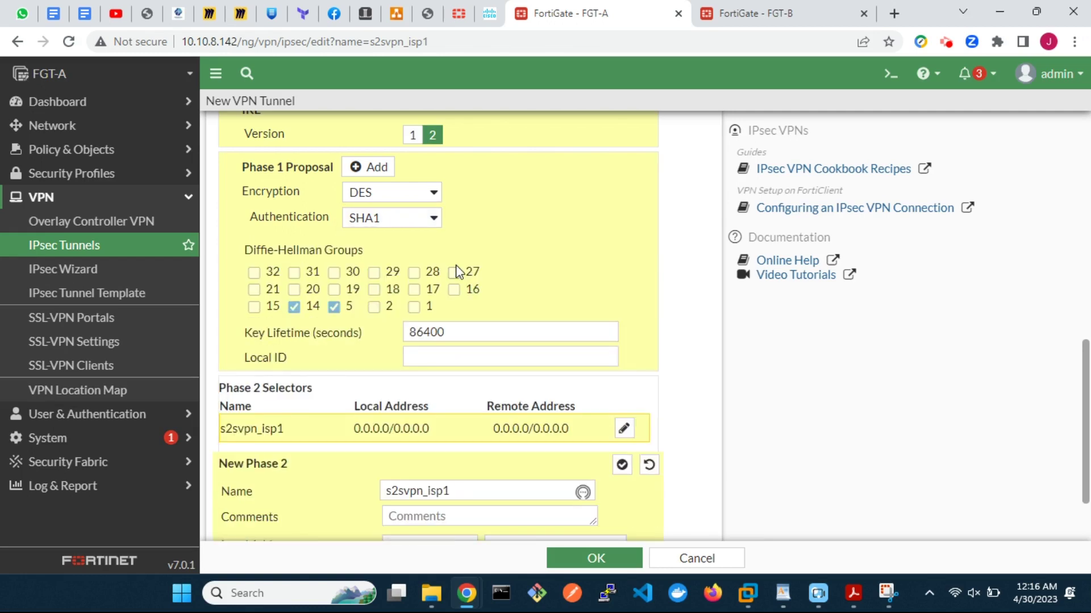
{"action": "left_click", "coordinate": [336, 307]}
Step: Set the phase 2 local subnet to 10.1.1.0/24 and remote subnet to 10.2.2.0/24
{"action": "scroll", "coordinate": [465, 402], "scroll_direction": "down", "scroll_amount": 1}
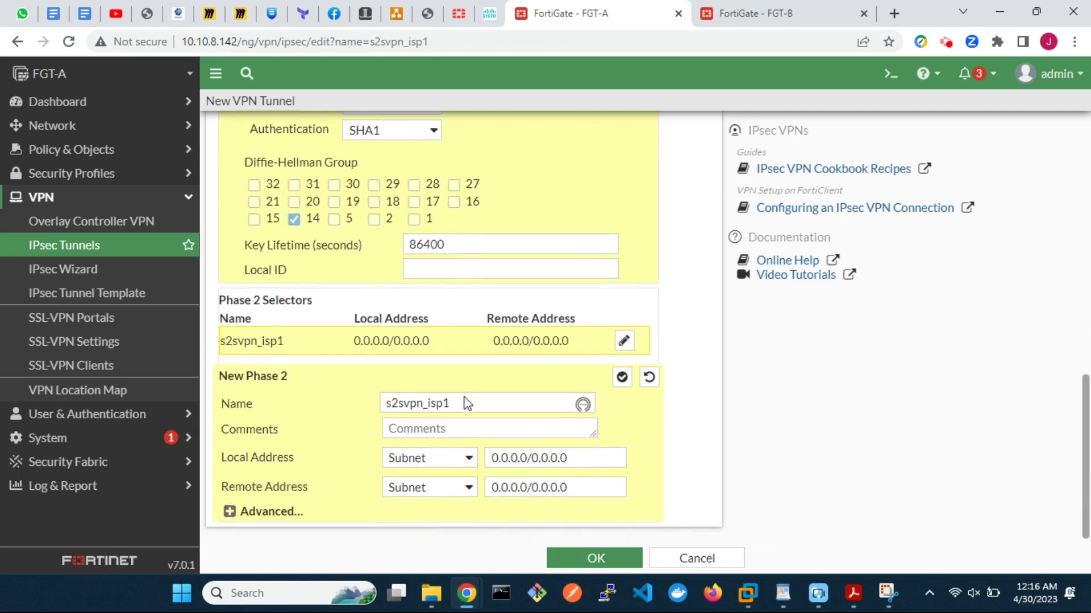
{"action": "left_click_drag", "start_coordinate": [579, 461], "coordinate": [492, 459]}
{"action": "type", "text": "10."}
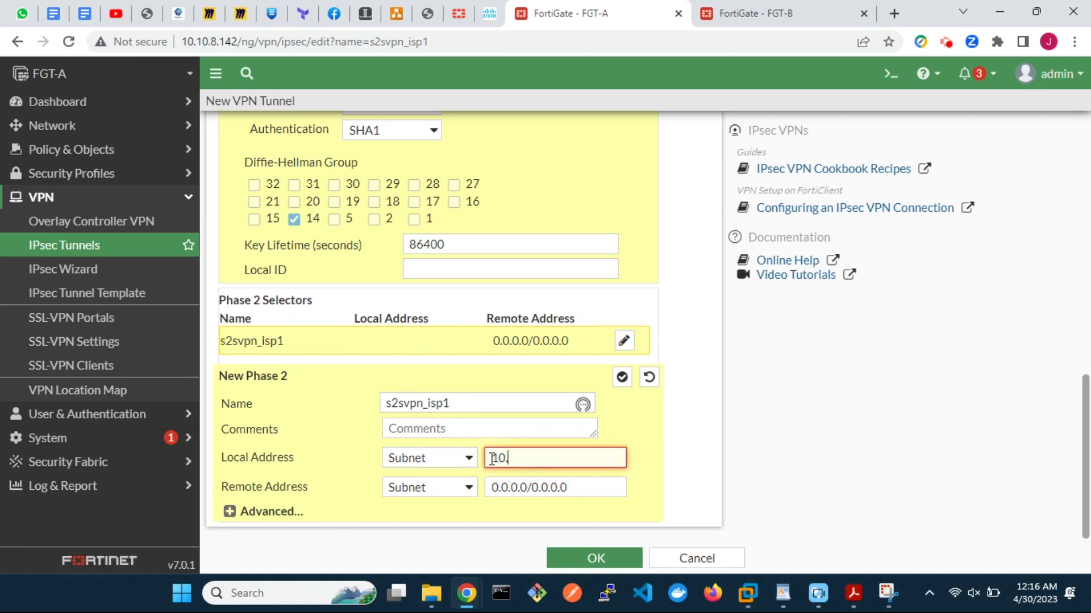
{"action": "type", "text": "1.1.0/2"}
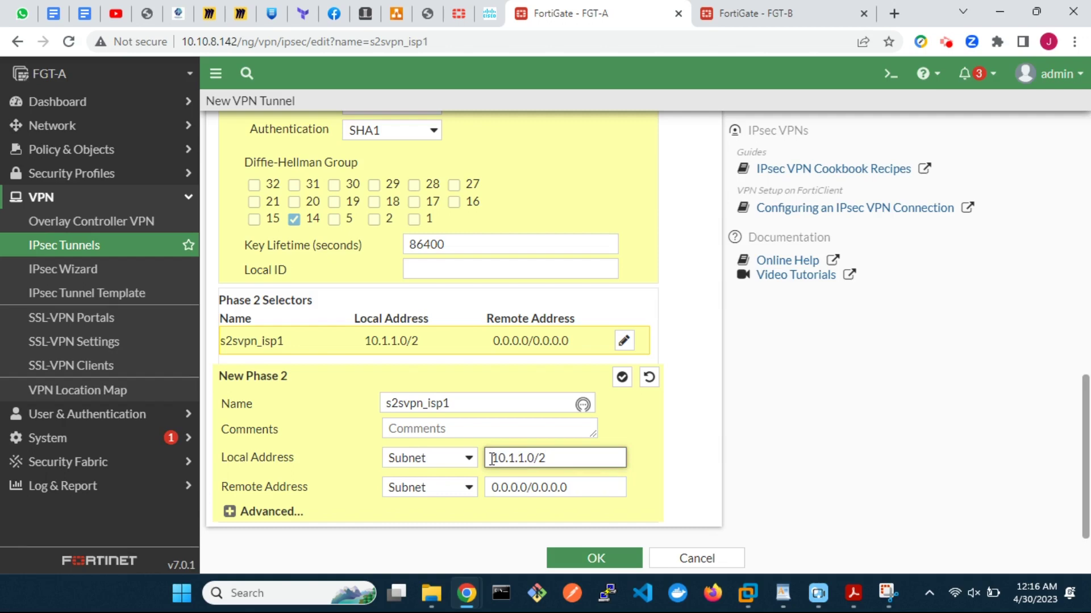
{"action": "type", "text": "4"}
{"action": "left_click_drag", "start_coordinate": [573, 484], "coordinate": [494, 487]}
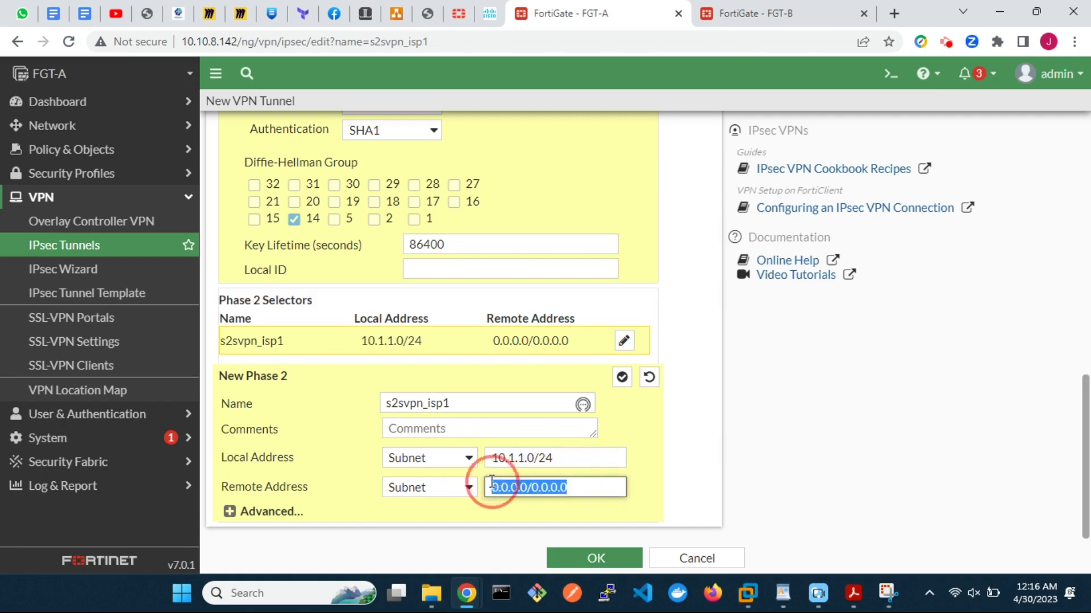
{"action": "type", "text": "10.2.2."}
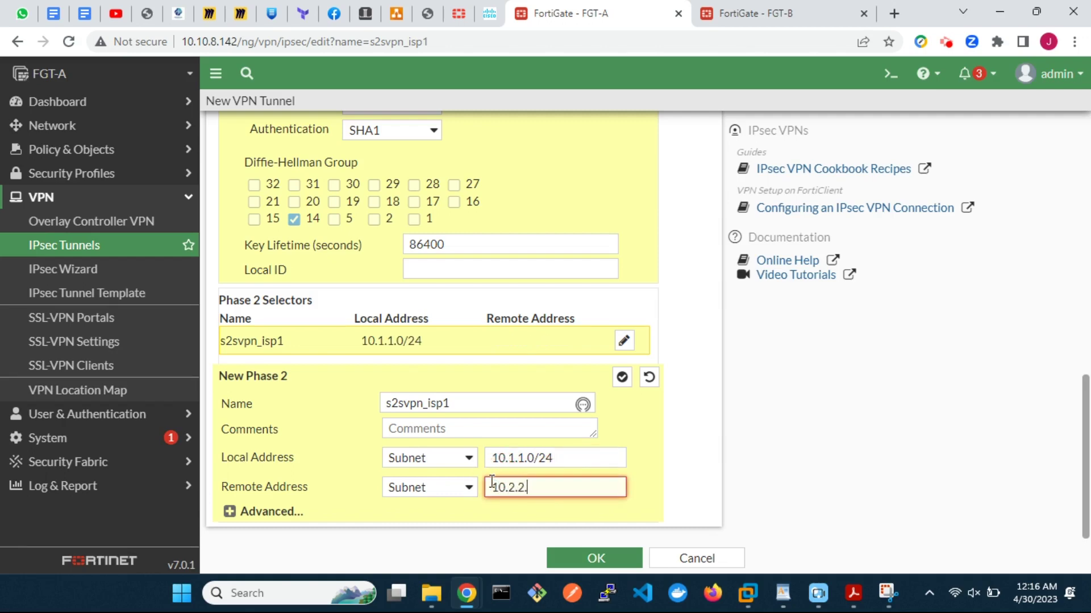
{"action": "type", "text": "0/24"}
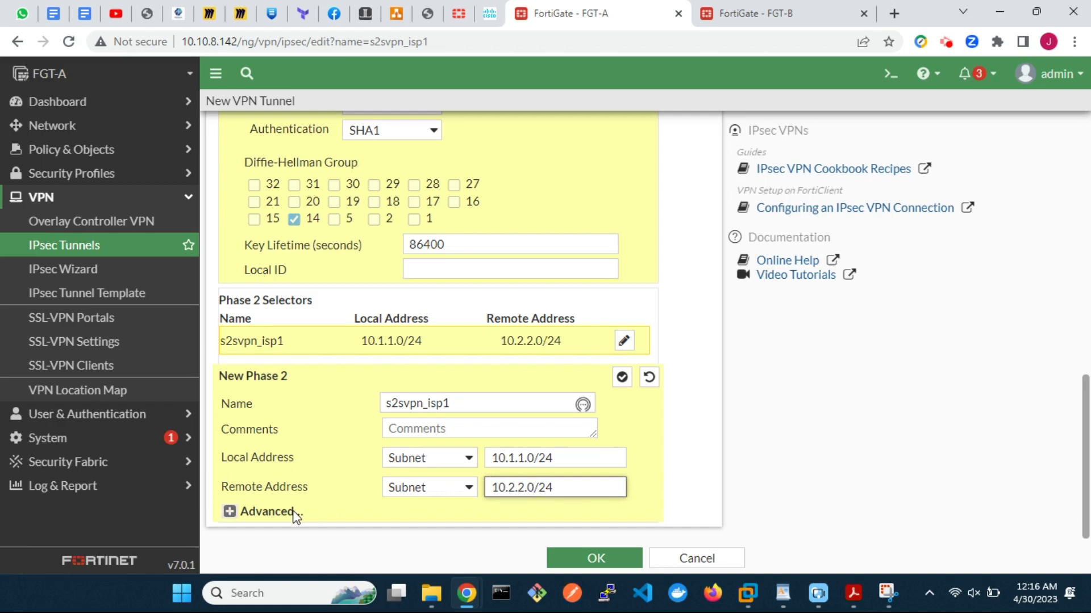
Step: Leave phase 2 with only a DES/SHA1 proposal and Diffie-Hellman group 14
{"action": "left_click", "coordinate": [230, 513]}
{"action": "scroll", "coordinate": [483, 489], "scroll_direction": "down", "scroll_amount": 5}
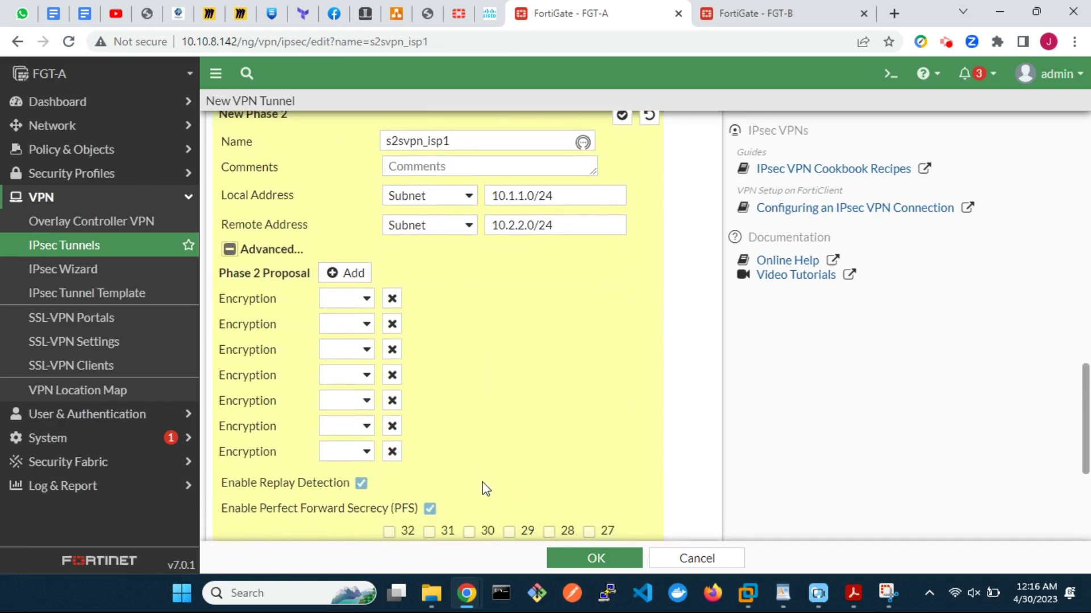
{"action": "left_click", "coordinate": [367, 298]}
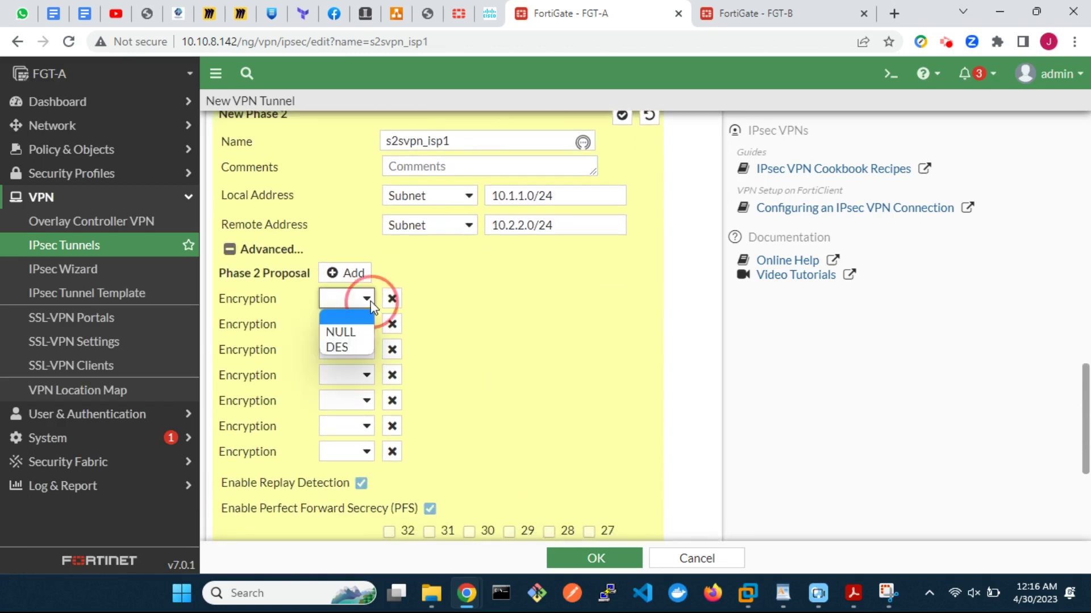
{"action": "left_click", "coordinate": [352, 347]}
{"action": "left_click", "coordinate": [392, 324]}
{"action": "left_click", "coordinate": [392, 324]}
{"action": "left_click", "coordinate": [392, 325]}
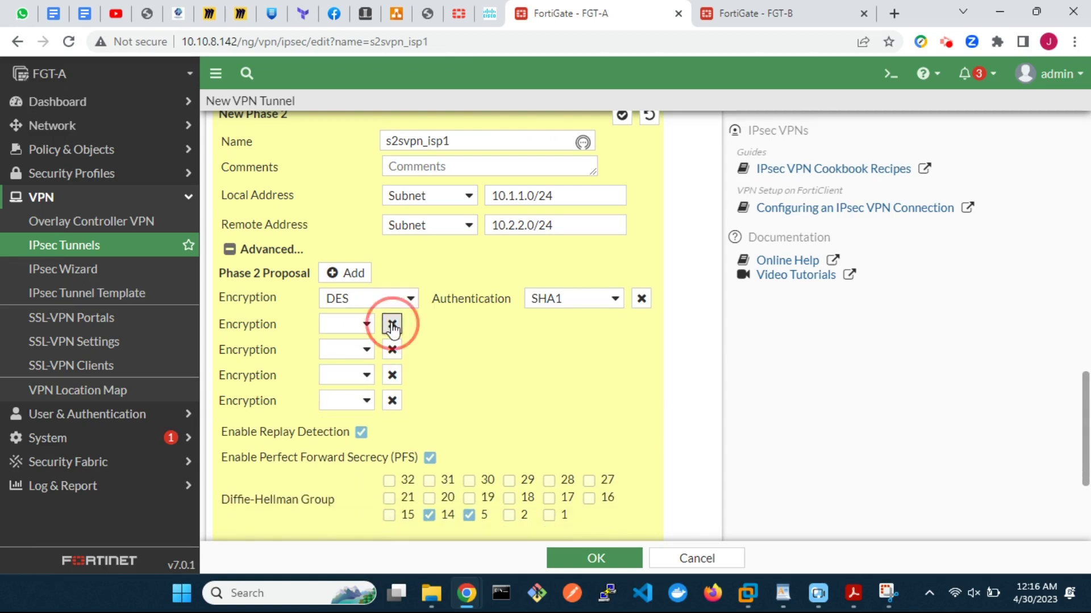
{"action": "left_click", "coordinate": [391, 325]}
{"action": "left_click", "coordinate": [391, 324]}
{"action": "left_click", "coordinate": [392, 324]}
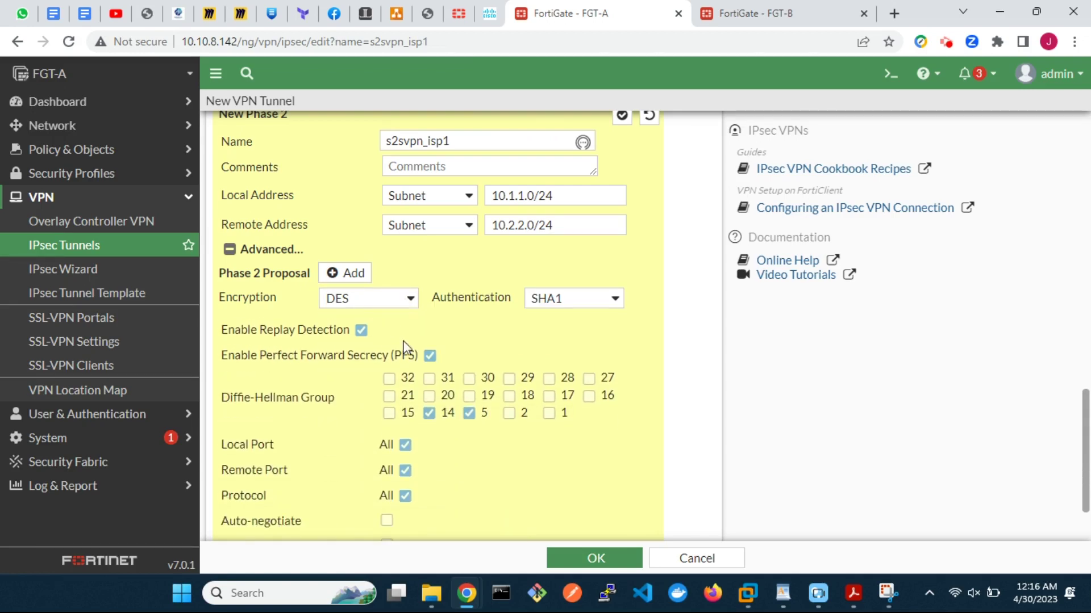
{"action": "left_click", "coordinate": [469, 416]}
Step: Save the s2svpn_isp1 tunnel
{"action": "scroll", "coordinate": [469, 490], "scroll_direction": "down", "scroll_amount": 2}
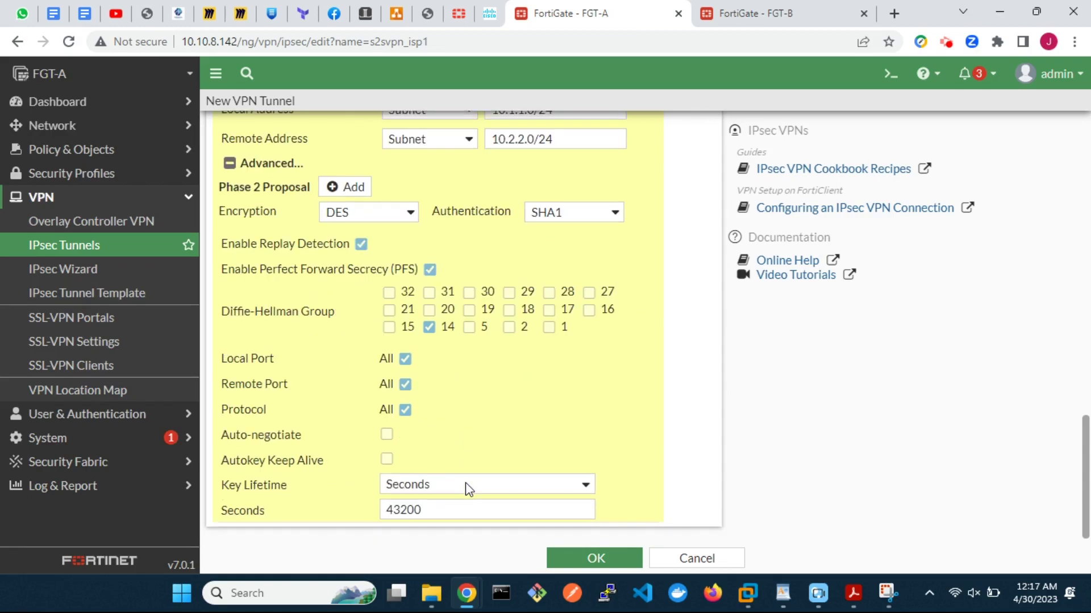
{"action": "scroll", "coordinate": [605, 389], "scroll_direction": "up", "scroll_amount": 8}
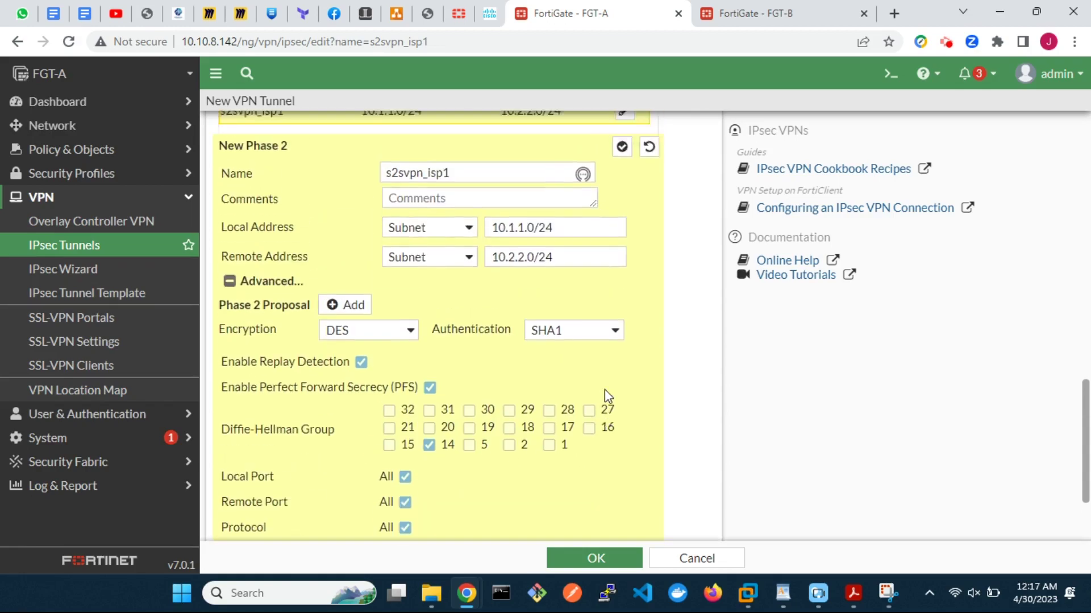
{"action": "scroll", "coordinate": [605, 389], "scroll_direction": "up", "scroll_amount": 10}
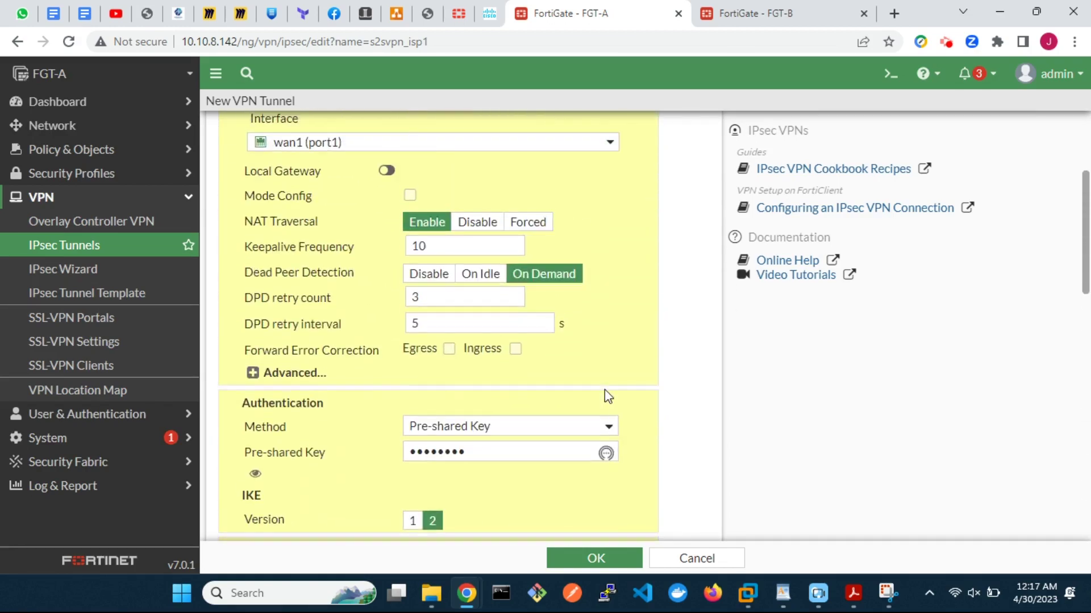
{"action": "left_click", "coordinate": [606, 559]}
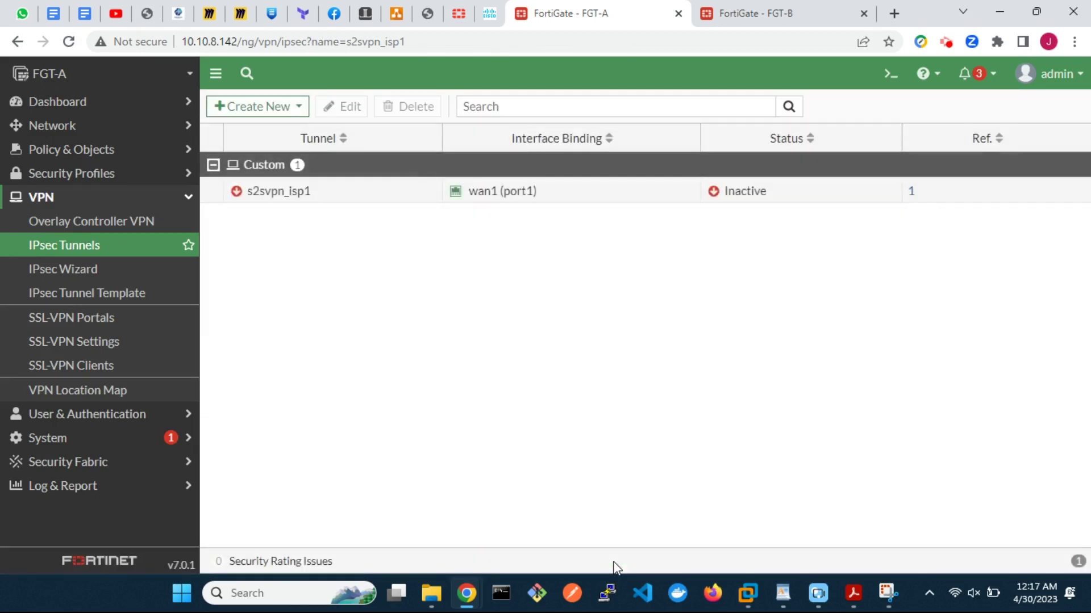
Step: Start a second custom IPsec tunnel named s2svpn_isp2
{"action": "left_click", "coordinate": [272, 111]}
{"action": "left_click", "coordinate": [273, 129]}
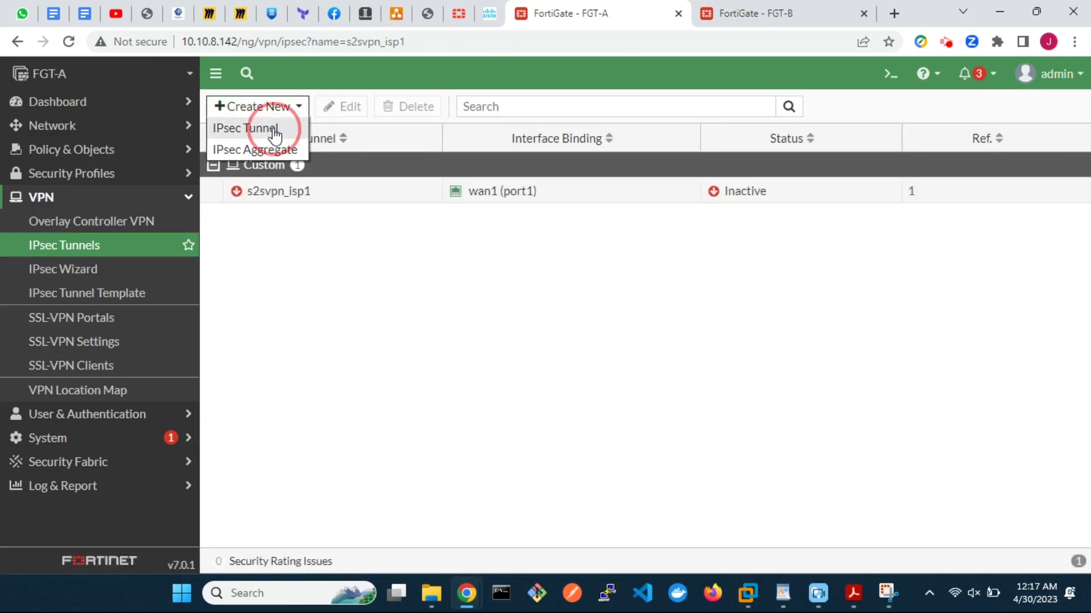
{"action": "left_click", "coordinate": [455, 166]}
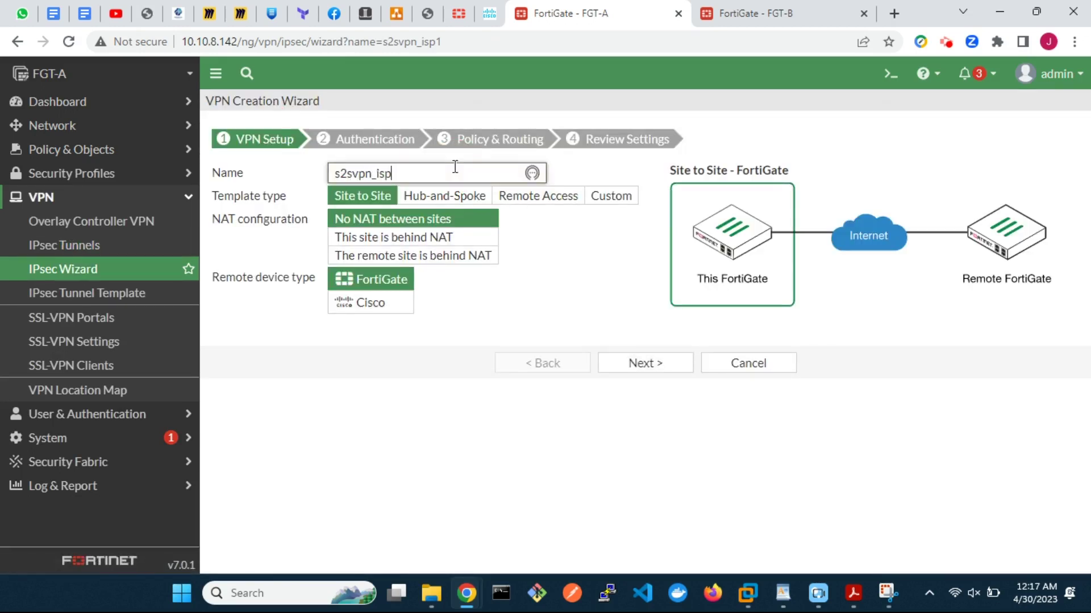
{"action": "left_click", "coordinate": [615, 202]}
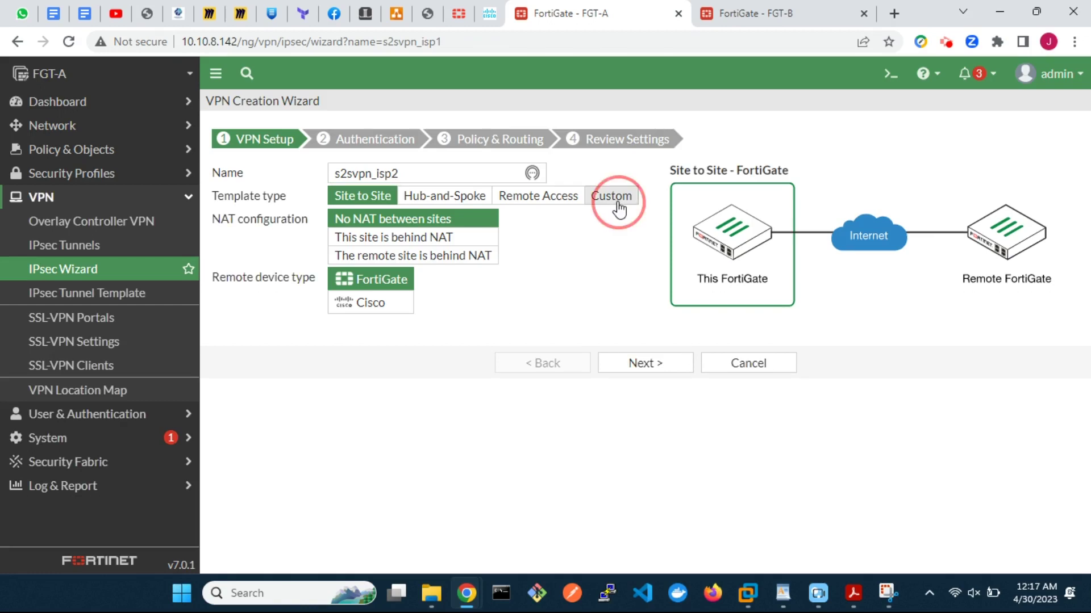
{"action": "left_click", "coordinate": [644, 262]}
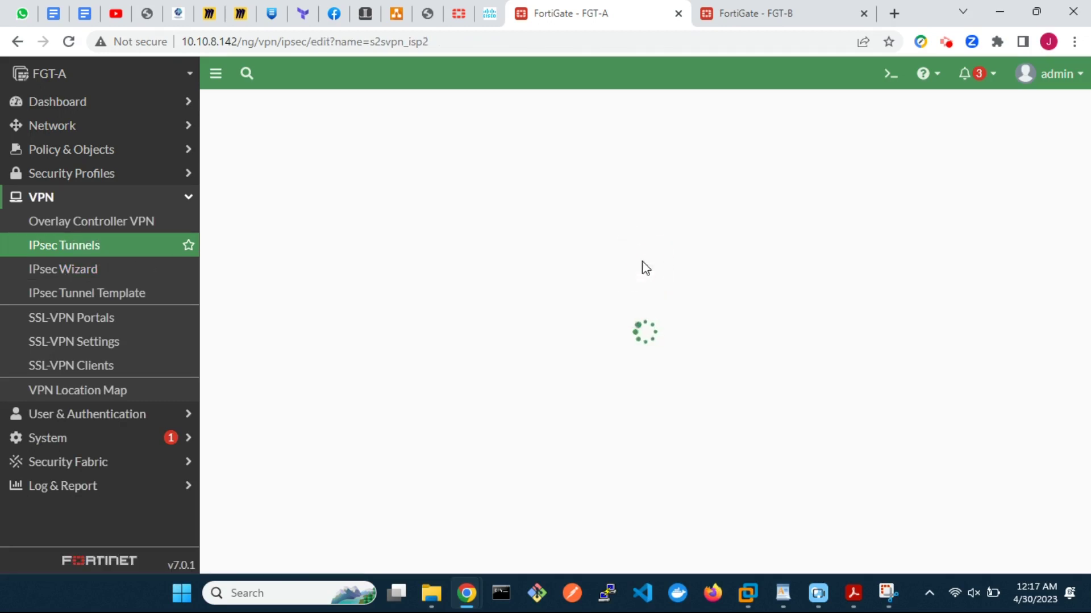
Step: Set remote gateway 172.16.31.20 on wan2 (port2) with DPD retry interval 5
{"action": "double_click", "coordinate": [414, 286]}
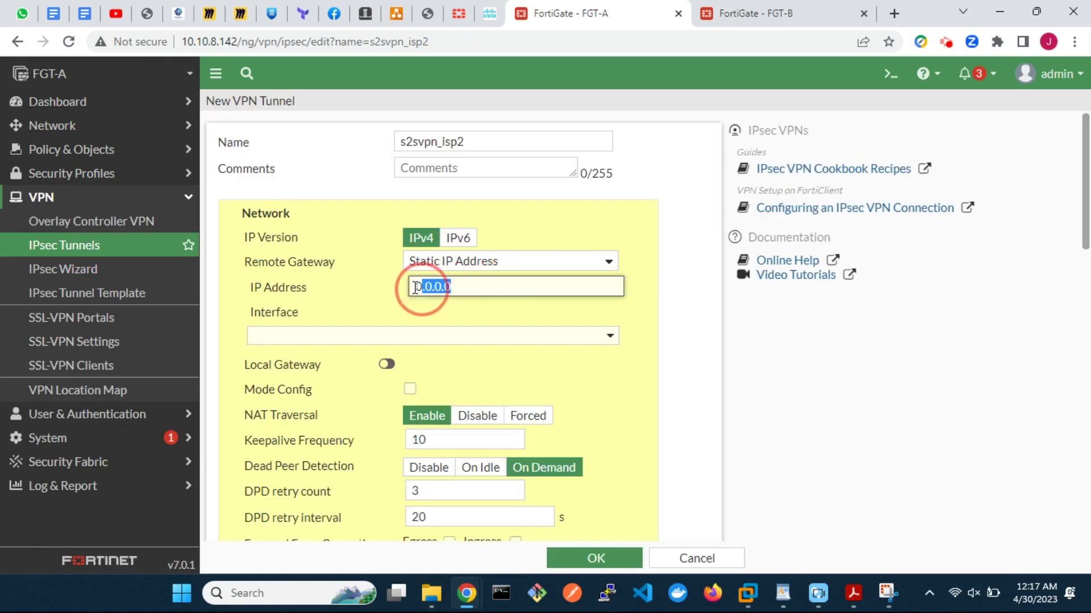
{"action": "type", "text": "172.16.3"}
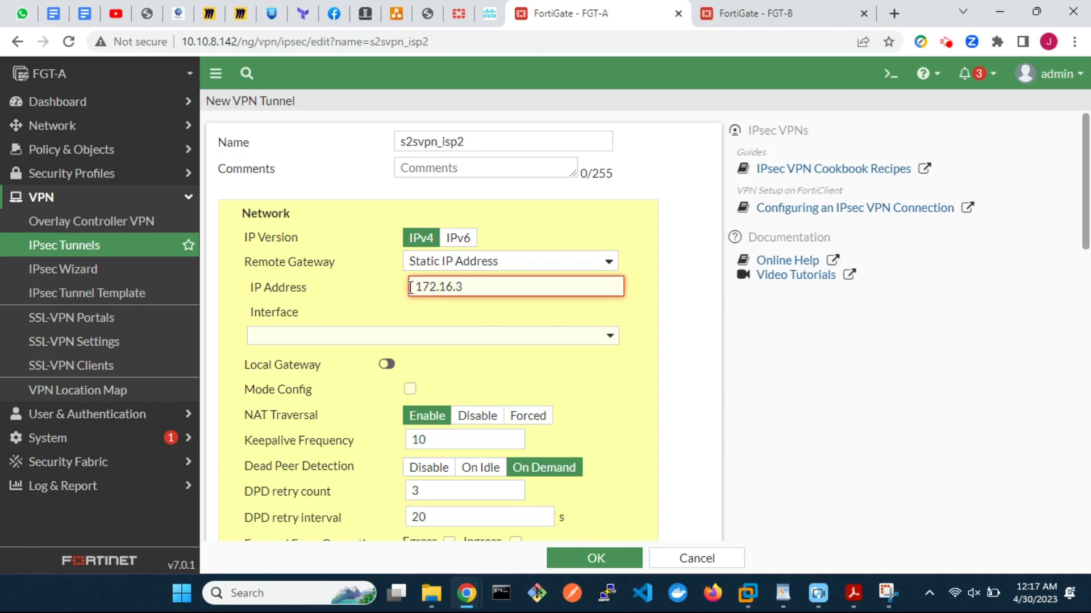
{"action": "type", "text": "1.20"}
{"action": "left_click", "coordinate": [487, 335]}
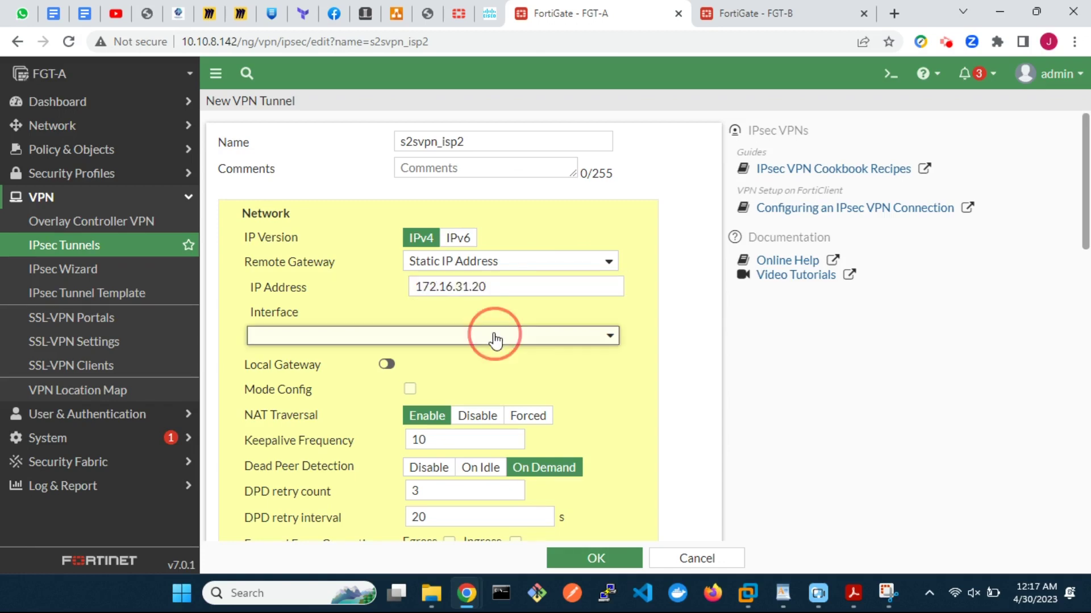
{"action": "left_click", "coordinate": [444, 405]}
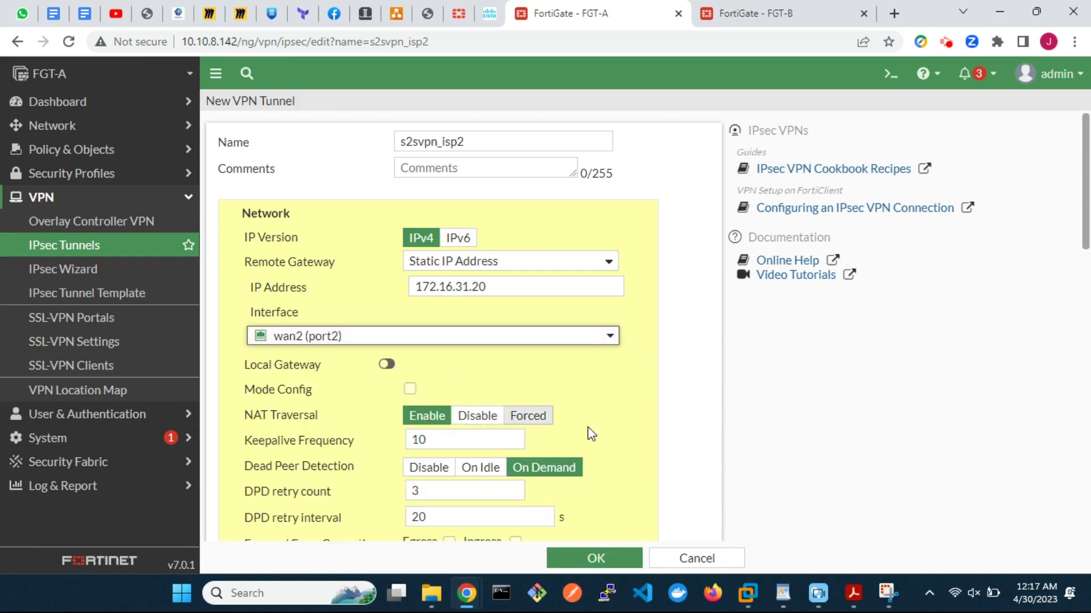
{"action": "scroll", "coordinate": [640, 440], "scroll_direction": "down", "scroll_amount": 4}
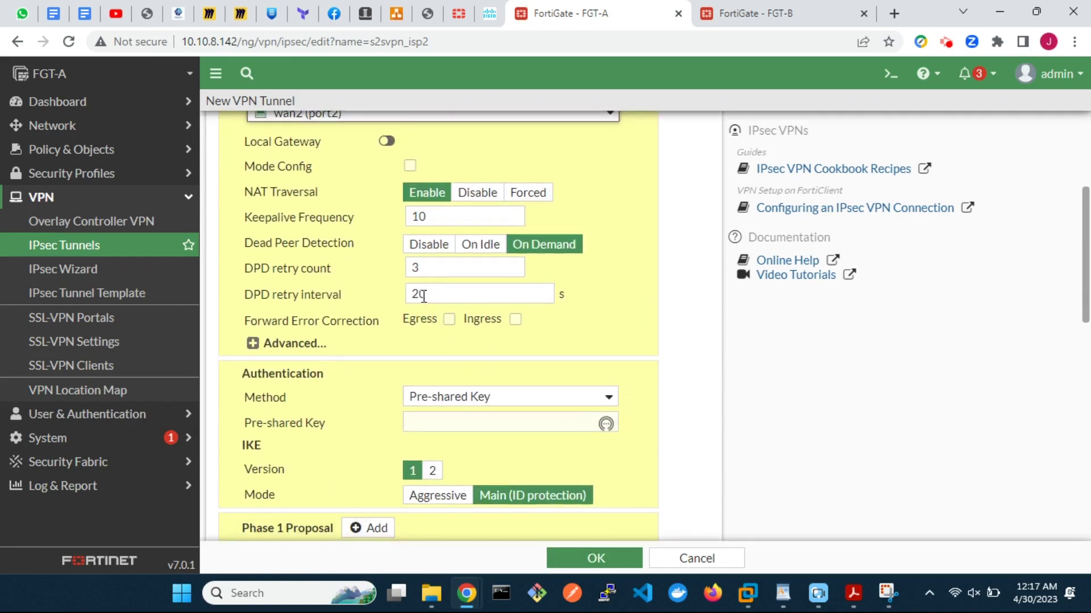
{"action": "double_click", "coordinate": [424, 296]}
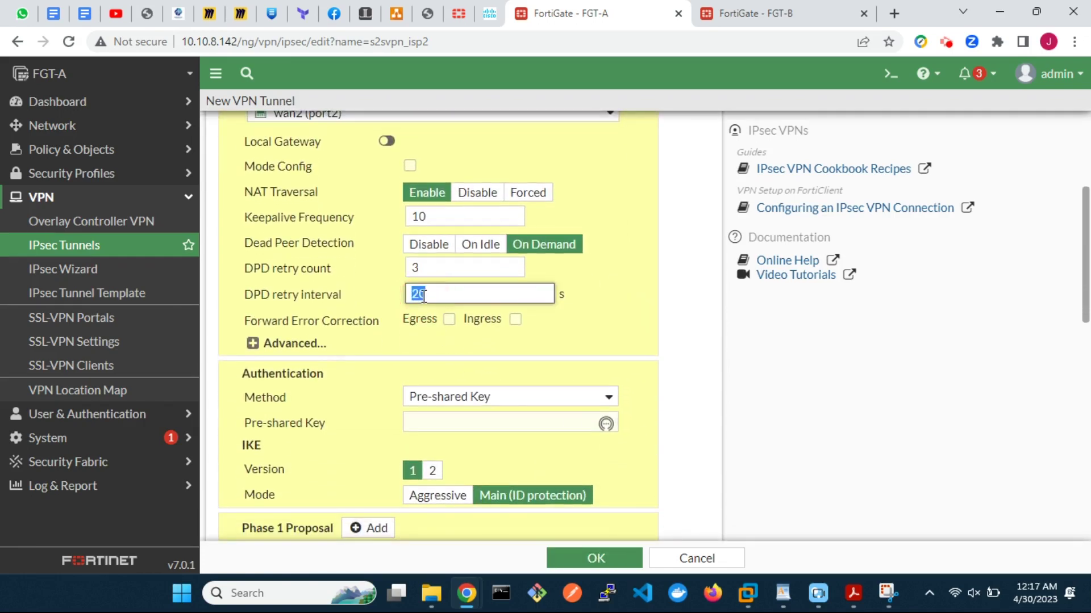
Step: Enable aggregate membership, enter the pre-shared key, and switch to IKE version 2
{"action": "left_click", "coordinate": [253, 343]}
{"action": "scroll", "coordinate": [392, 409], "scroll_direction": "down", "scroll_amount": 2}
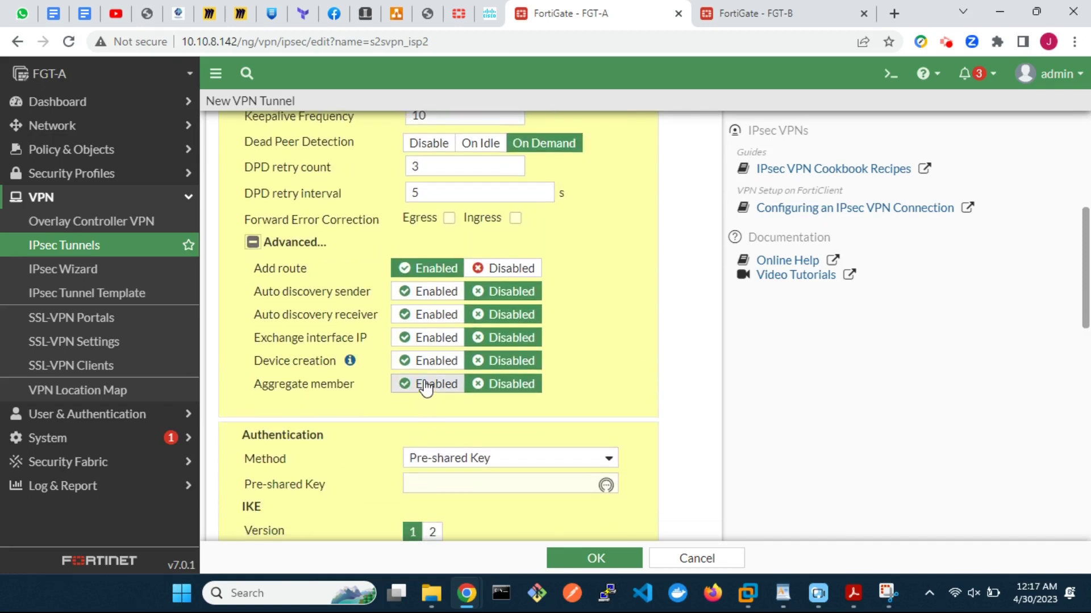
{"action": "left_click", "coordinate": [426, 384]}
{"action": "scroll", "coordinate": [427, 387], "scroll_direction": "down", "scroll_amount": 5}
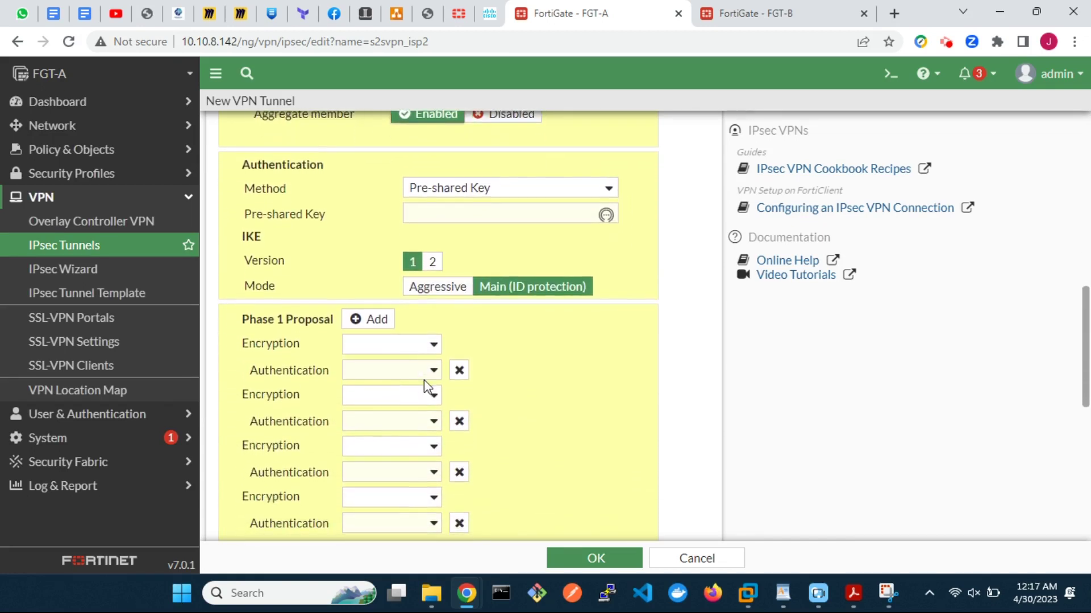
{"action": "left_click", "coordinate": [464, 219]}
{"action": "type", "text": "fortine"}
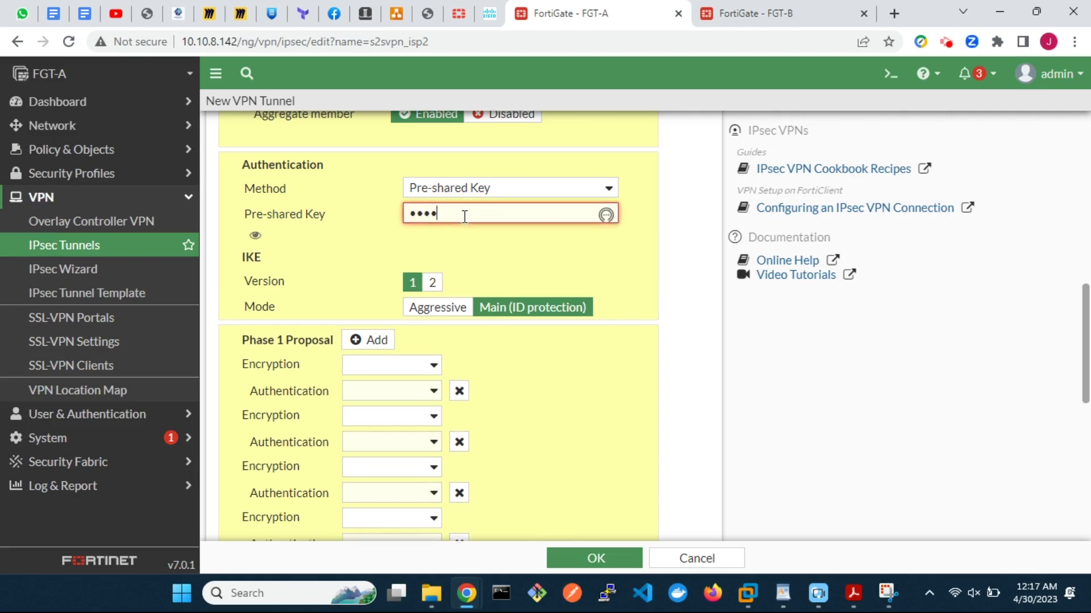
{"action": "type", "text": "t"}
{"action": "left_click", "coordinate": [433, 280]}
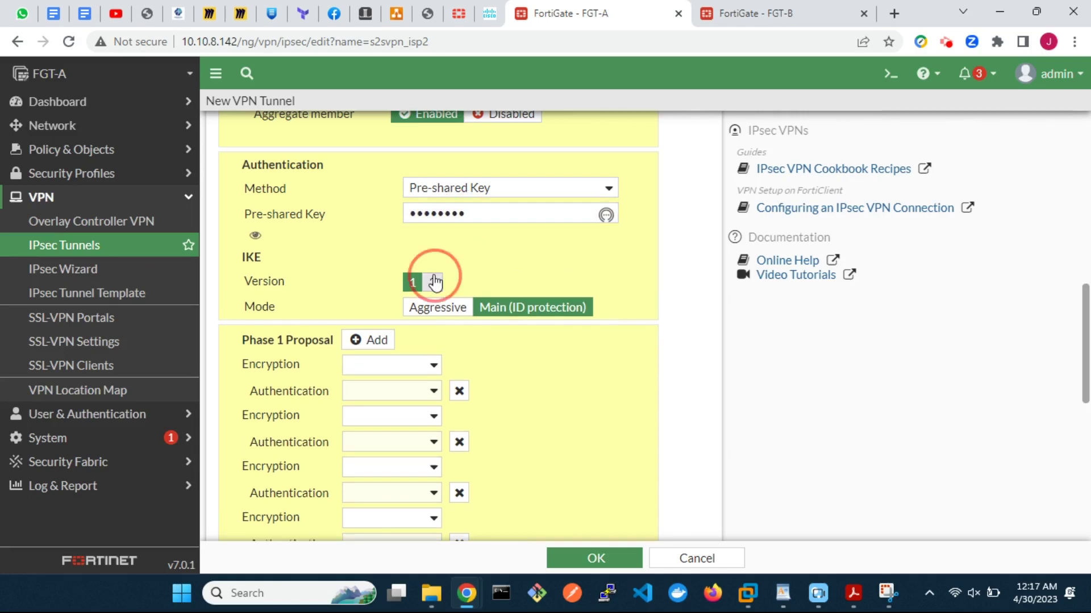
{"action": "scroll", "coordinate": [432, 227], "scroll_direction": "down", "scroll_amount": 3}
Step: Keep a single DES/SHA1 phase 1 proposal and drop Diffie-Hellman group 5
{"action": "left_click", "coordinate": [430, 161]}
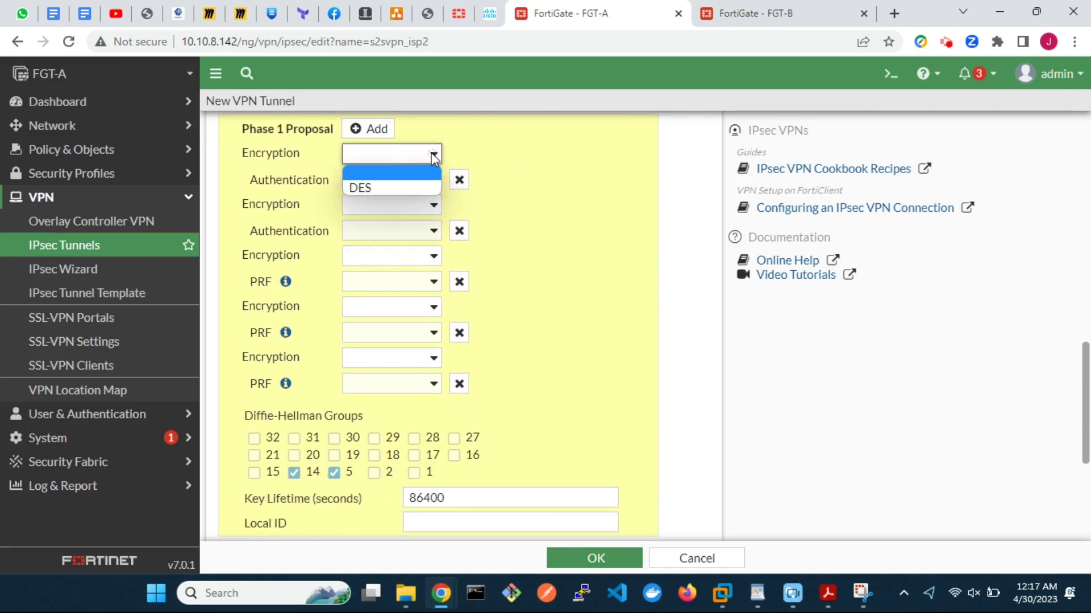
{"action": "left_click", "coordinate": [419, 185]}
{"action": "left_click", "coordinate": [420, 179]}
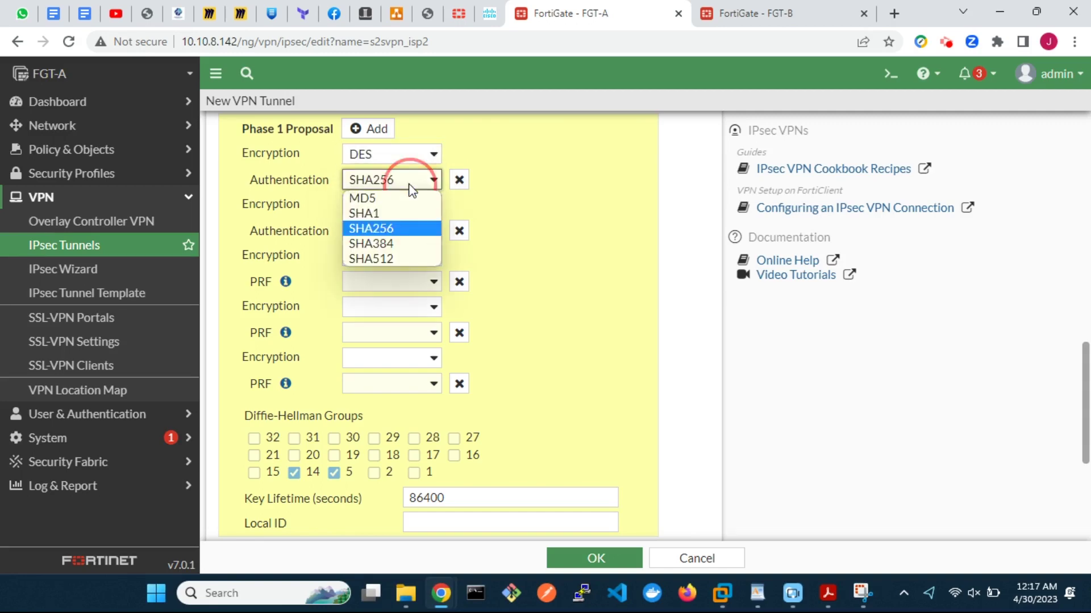
{"action": "left_click", "coordinate": [406, 212]}
{"action": "left_click", "coordinate": [401, 209]}
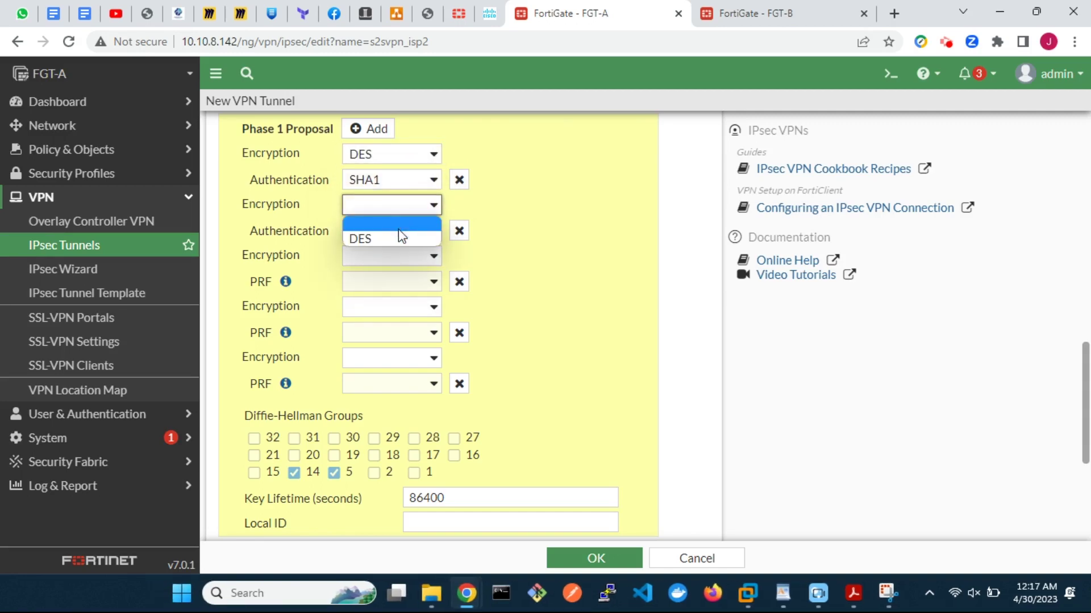
{"action": "left_click", "coordinate": [397, 237]}
{"action": "left_click", "coordinate": [398, 236]}
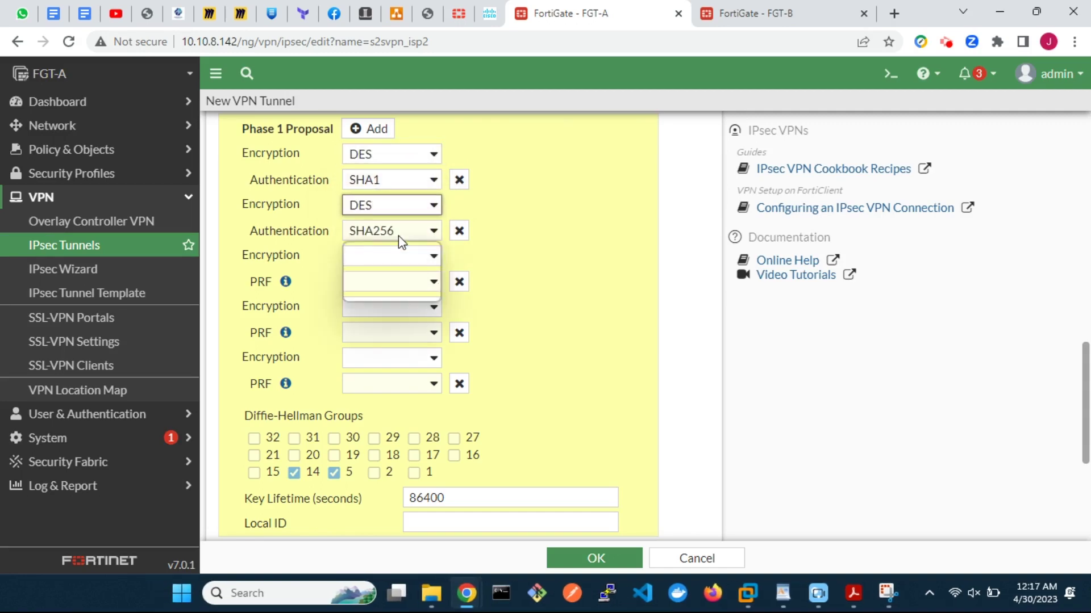
{"action": "left_click", "coordinate": [458, 234]}
{"action": "left_click", "coordinate": [457, 235]}
{"action": "left_click", "coordinate": [457, 235]}
{"action": "left_click", "coordinate": [459, 232]}
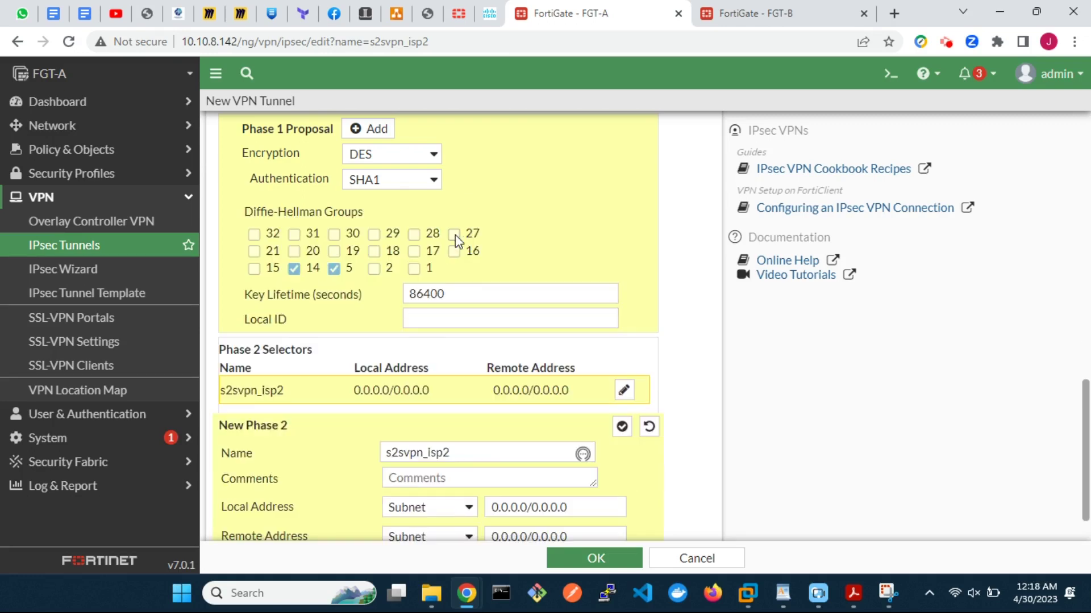
{"action": "left_click", "coordinate": [334, 268]}
Step: Set the phase 2 subnets to local 10.1.1.0/24 and remote 10.2.2.0/24
{"action": "scroll", "coordinate": [563, 356], "scroll_direction": "down", "scroll_amount": 1}
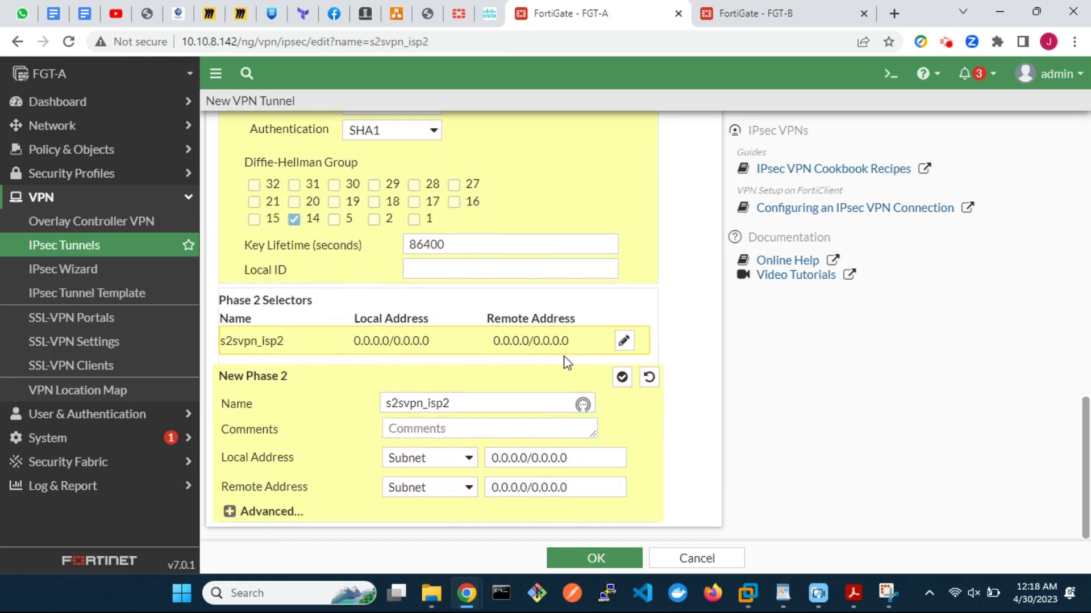
{"action": "left_click_drag", "start_coordinate": [573, 458], "coordinate": [475, 458]}
{"action": "type", "text": "10.1.1"}
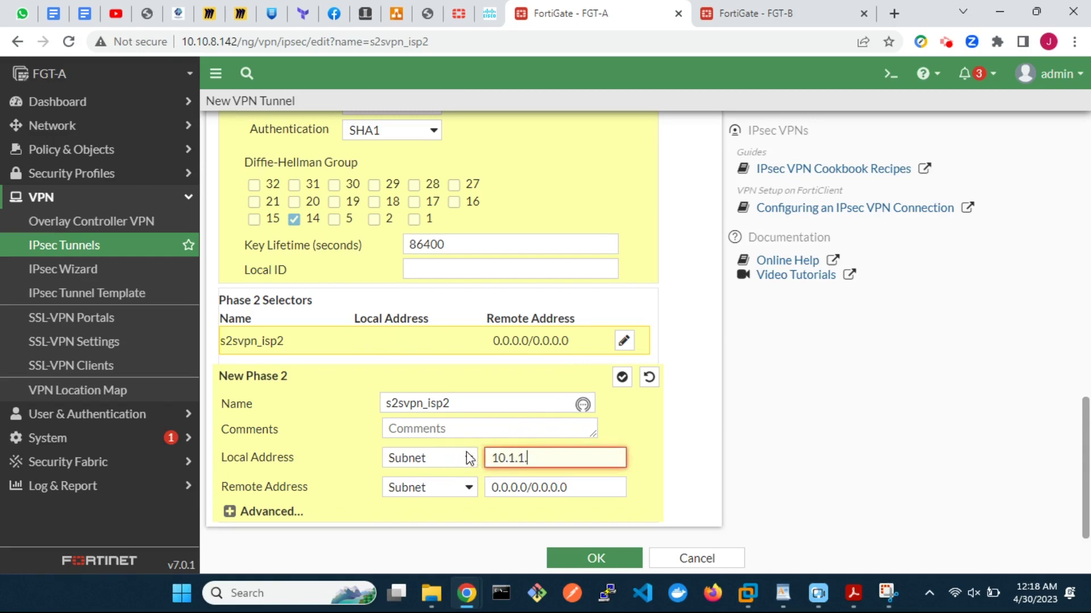
{"action": "type", "text": ".0/24"}
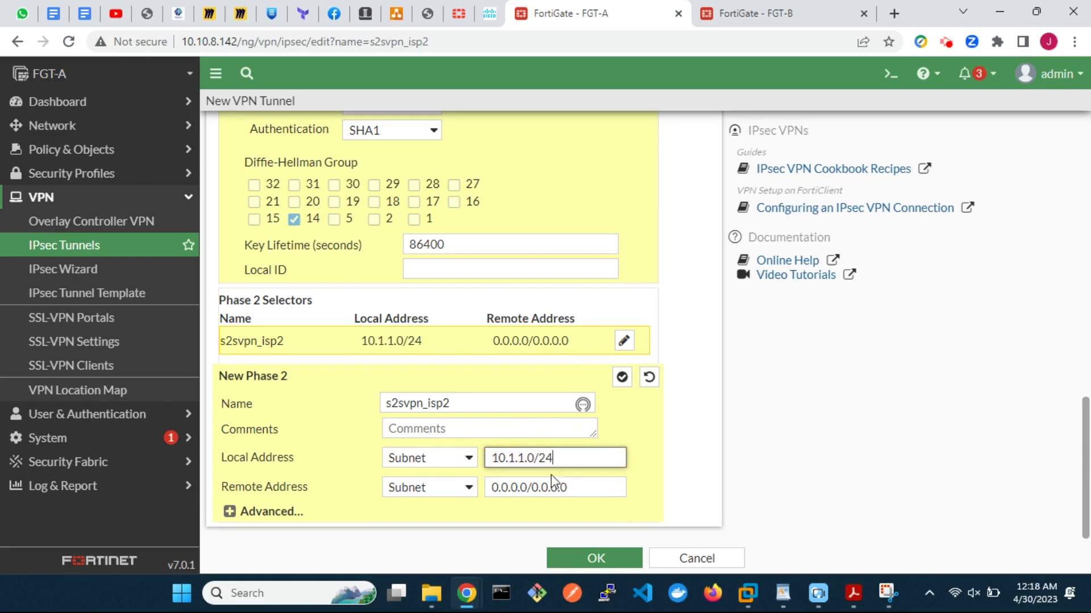
{"action": "left_click_drag", "start_coordinate": [577, 485], "coordinate": [493, 487]}
{"action": "type", "text": "10"}
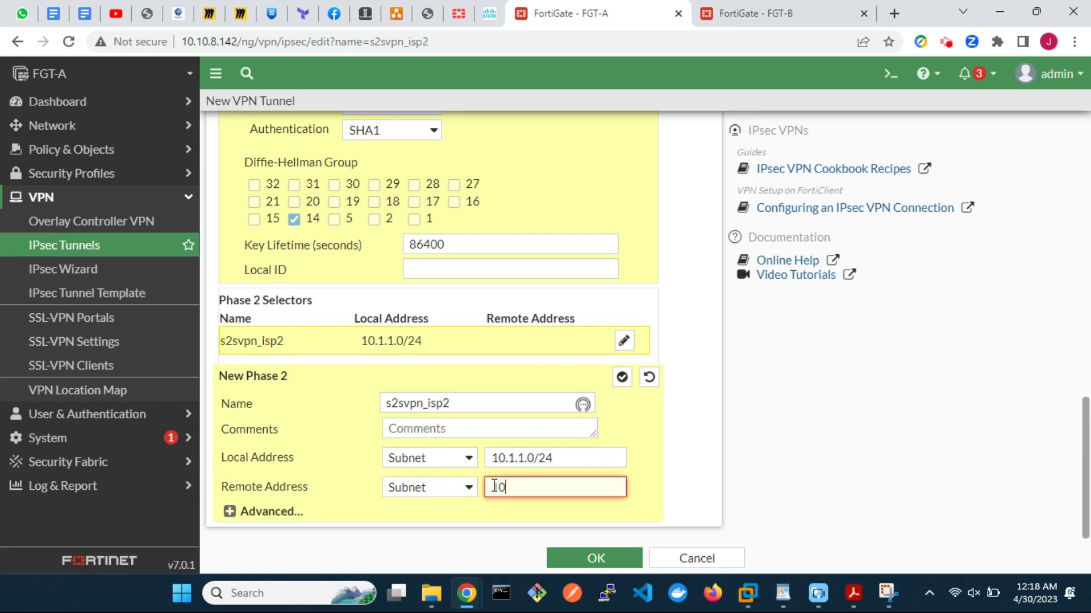
{"action": "type", "text": ".2.2.0/24"}
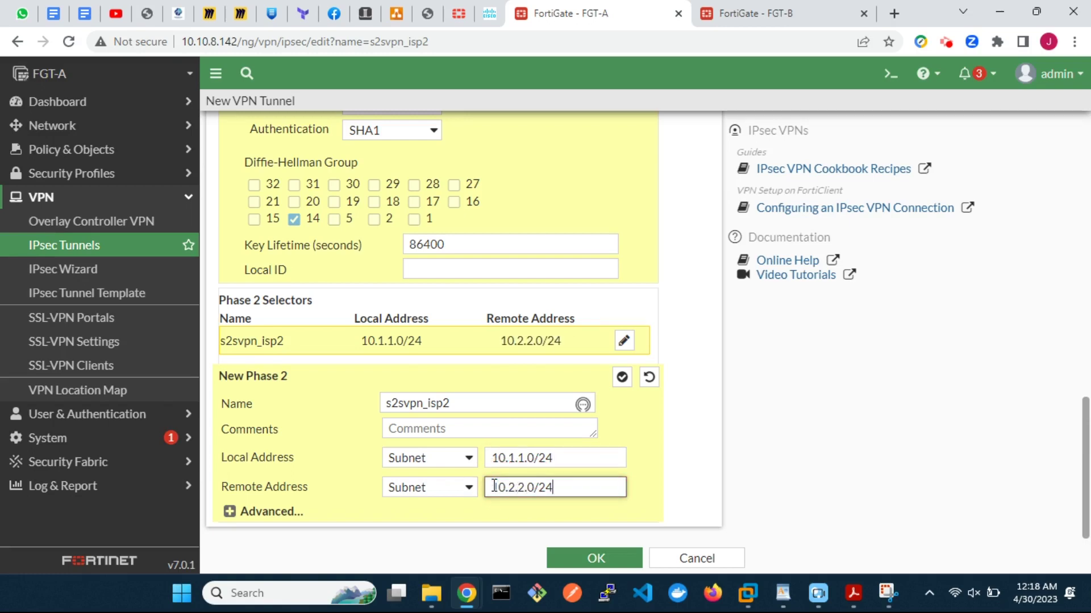
Step: Reduce phase 2 to DES/SHA1 with DH group 14 only and enable auto-negotiate
{"action": "left_click", "coordinate": [230, 512]}
{"action": "scroll", "coordinate": [231, 517], "scroll_direction": "down", "scroll_amount": 5}
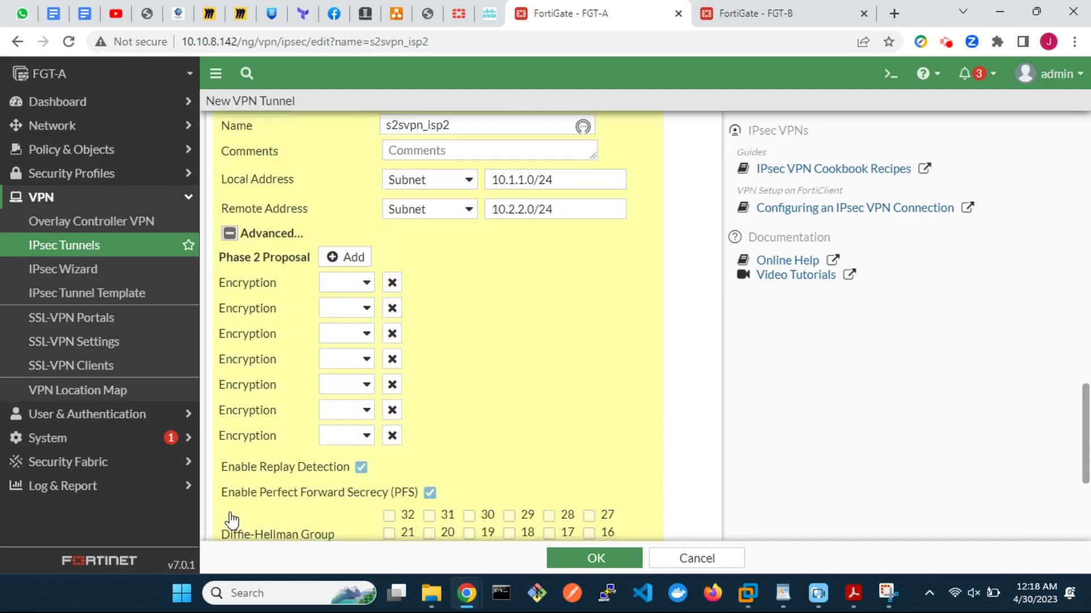
{"action": "left_click", "coordinate": [367, 258]}
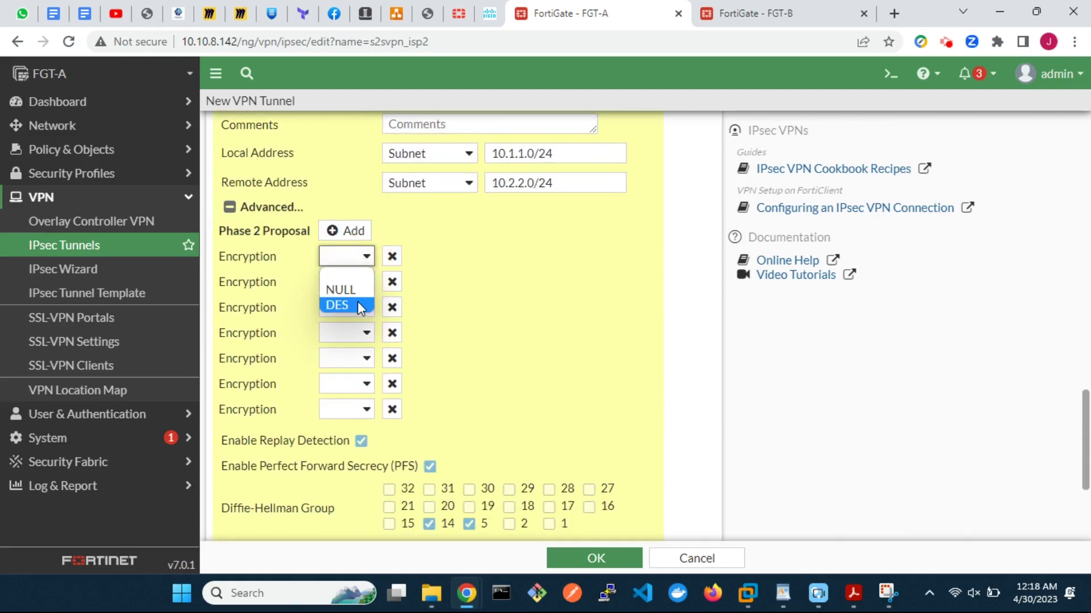
{"action": "left_click", "coordinate": [357, 303]}
{"action": "left_click", "coordinate": [392, 283]}
{"action": "left_click", "coordinate": [392, 284]}
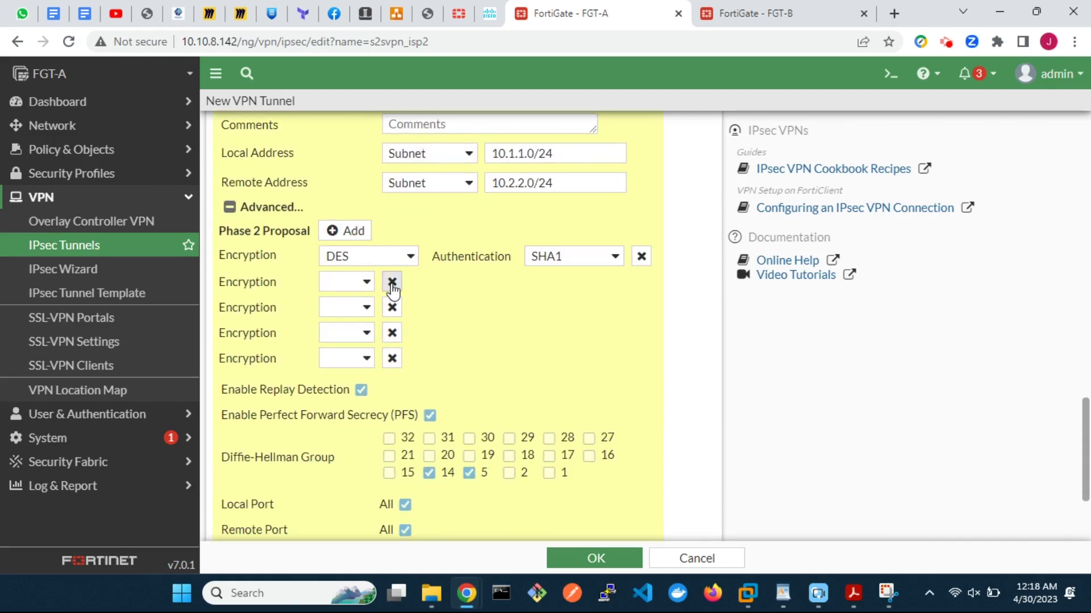
{"action": "left_click", "coordinate": [392, 284]}
{"action": "left_click", "coordinate": [392, 283]}
{"action": "left_click", "coordinate": [392, 283]}
{"action": "left_click", "coordinate": [392, 283]}
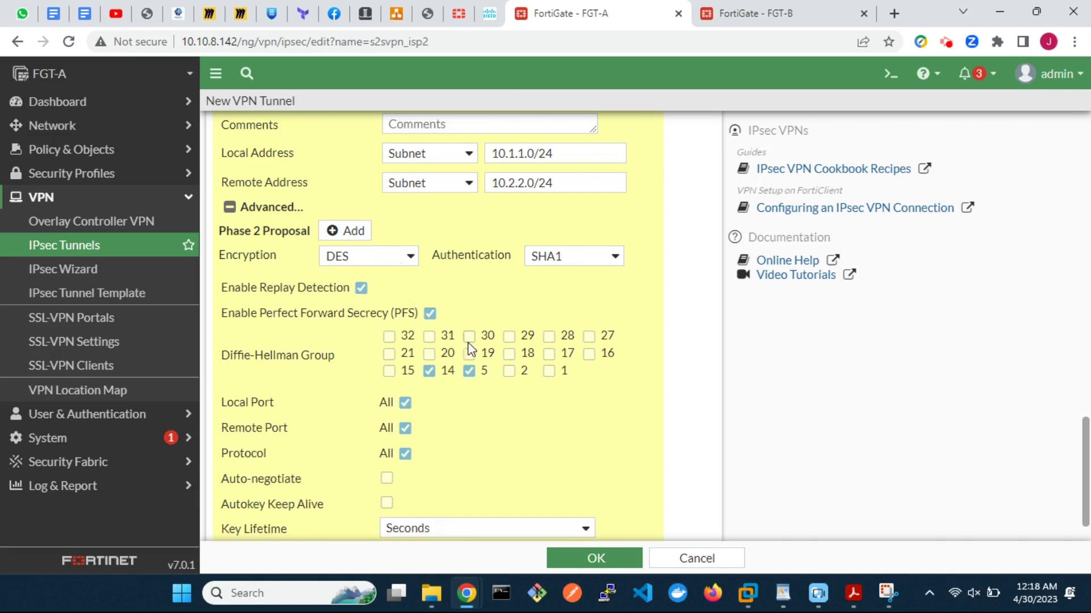
{"action": "left_click", "coordinate": [471, 372]}
{"action": "left_click", "coordinate": [386, 479]}
Step: Save the s2svpn_isp2 tunnel
{"action": "scroll", "coordinate": [560, 480], "scroll_direction": "down", "scroll_amount": 1}
{"action": "scroll", "coordinate": [560, 480], "scroll_direction": "up", "scroll_amount": 4}
{"action": "scroll", "coordinate": [562, 483], "scroll_direction": "up", "scroll_amount": 10}
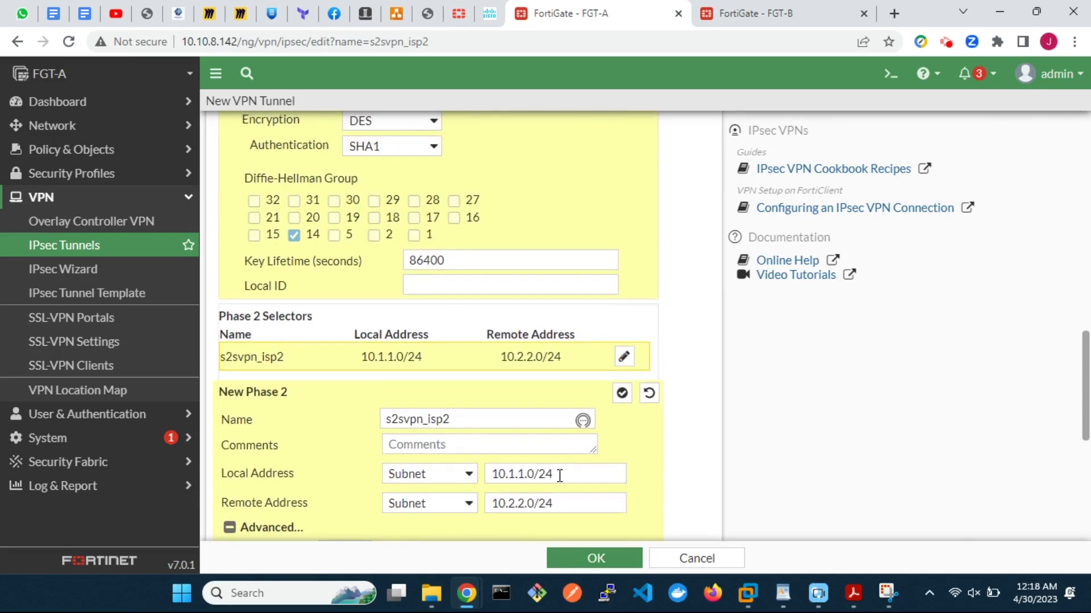
{"action": "scroll", "coordinate": [561, 483], "scroll_direction": "up", "scroll_amount": 7}
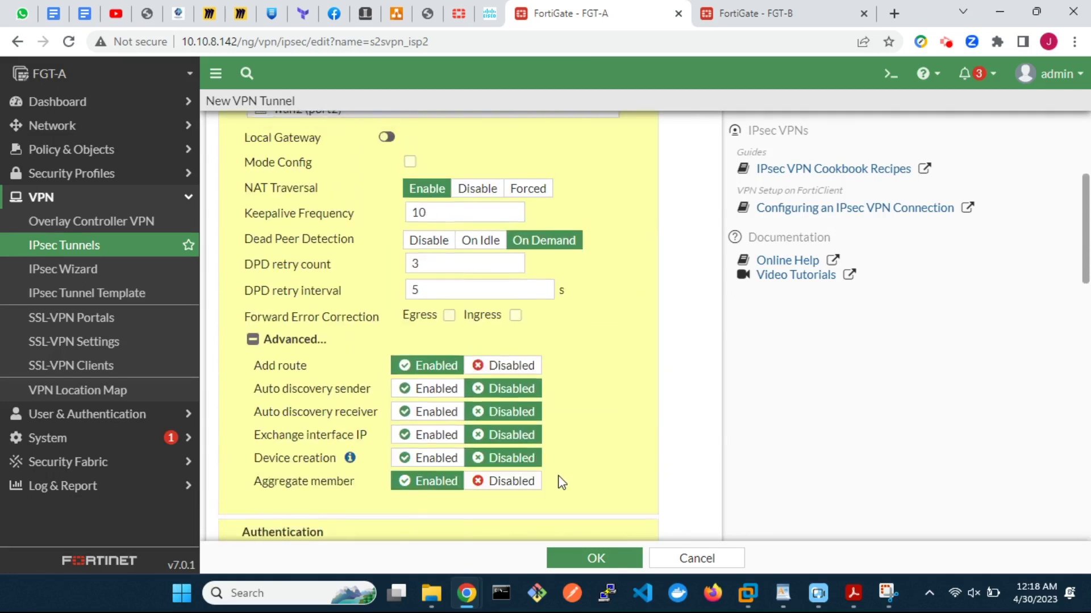
{"action": "left_click", "coordinate": [593, 559]}
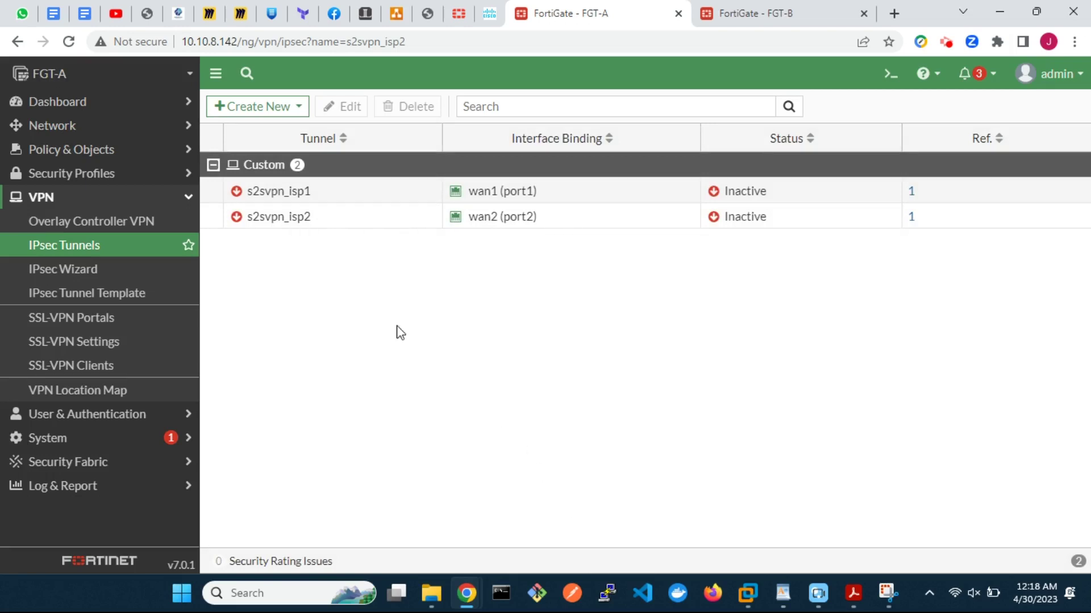
Step: Create IPsec aggregate s2svpnAggTun using the Redundant algorithm with members s2svpn_isp1 and s2svpn_isp2
{"action": "left_click", "coordinate": [262, 109]}
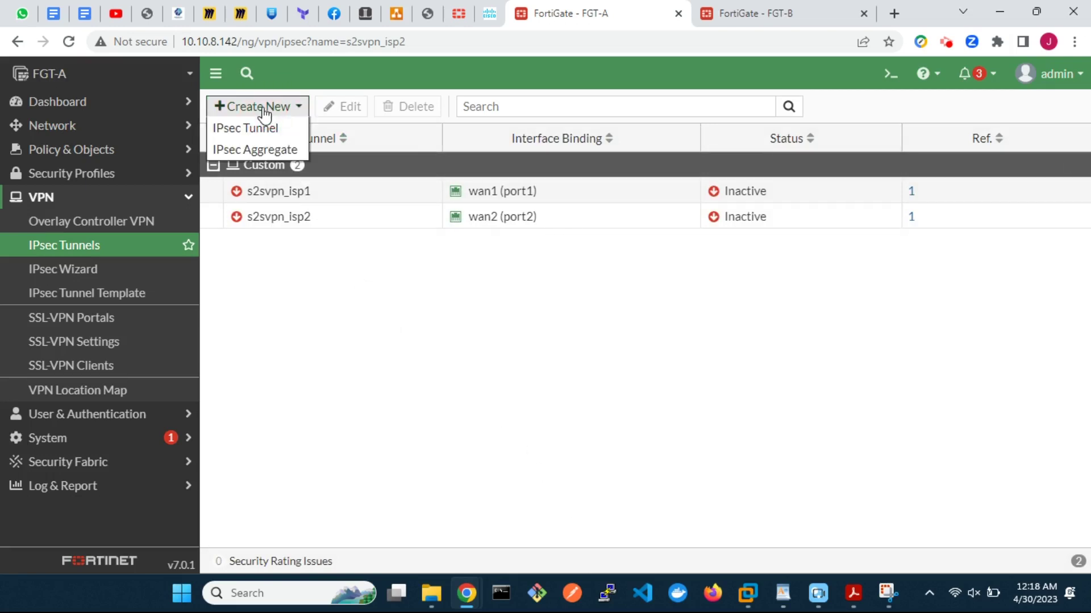
{"action": "left_click", "coordinate": [270, 150]}
{"action": "left_click", "coordinate": [344, 140]}
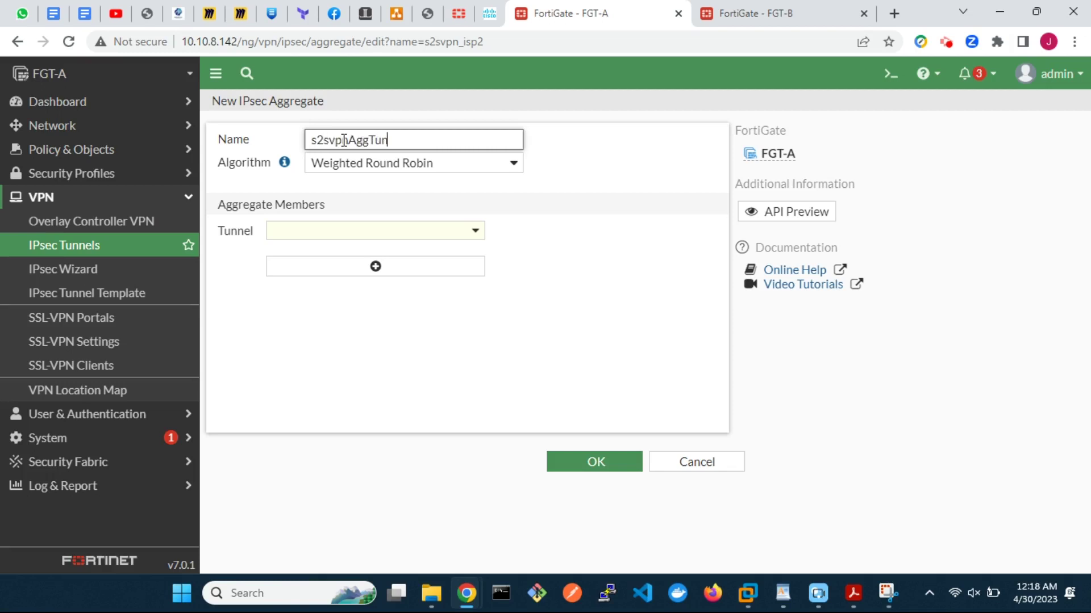
{"action": "type", "text": "s2svpnAggTun"}
{"action": "left_click", "coordinate": [387, 155]}
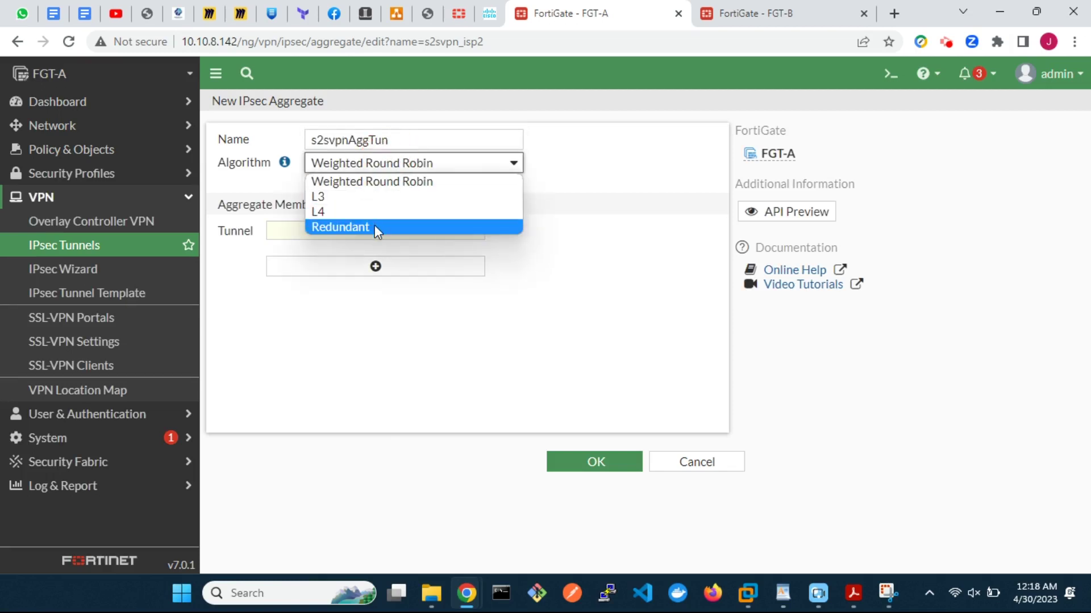
{"action": "left_click", "coordinate": [375, 228]}
{"action": "left_click", "coordinate": [375, 231]}
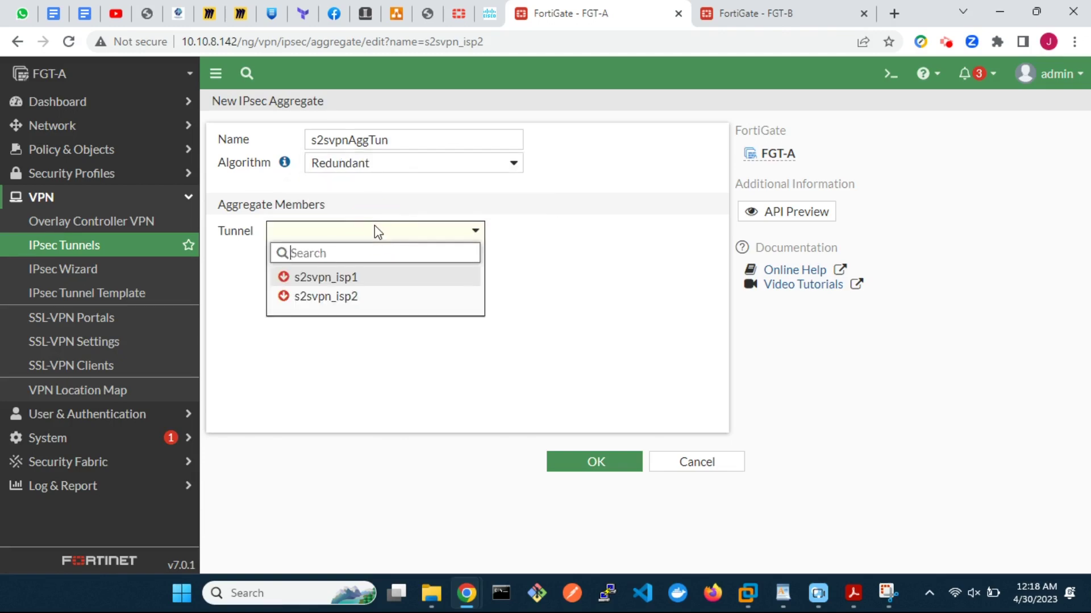
{"action": "left_click", "coordinate": [367, 277]}
{"action": "left_click", "coordinate": [384, 287]}
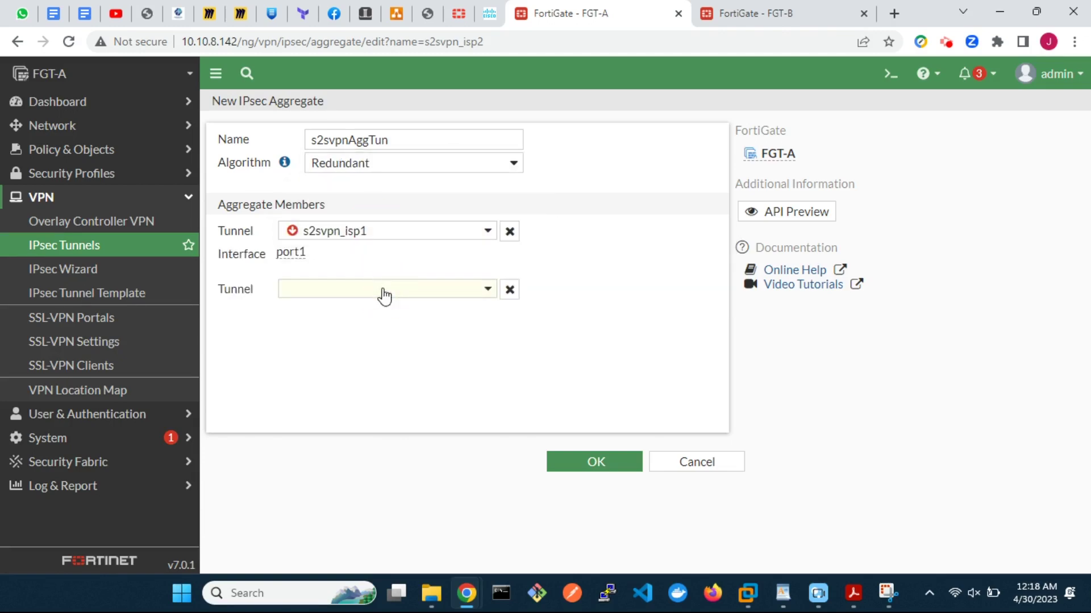
{"action": "left_click", "coordinate": [435, 292]}
{"action": "left_click", "coordinate": [370, 354]}
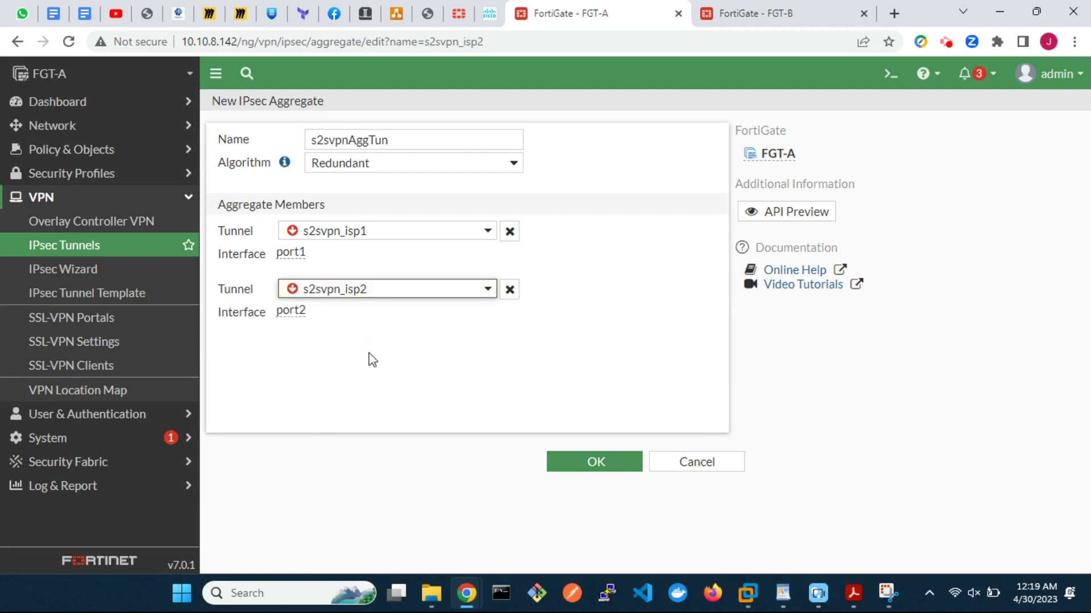
{"action": "left_click", "coordinate": [607, 470]}
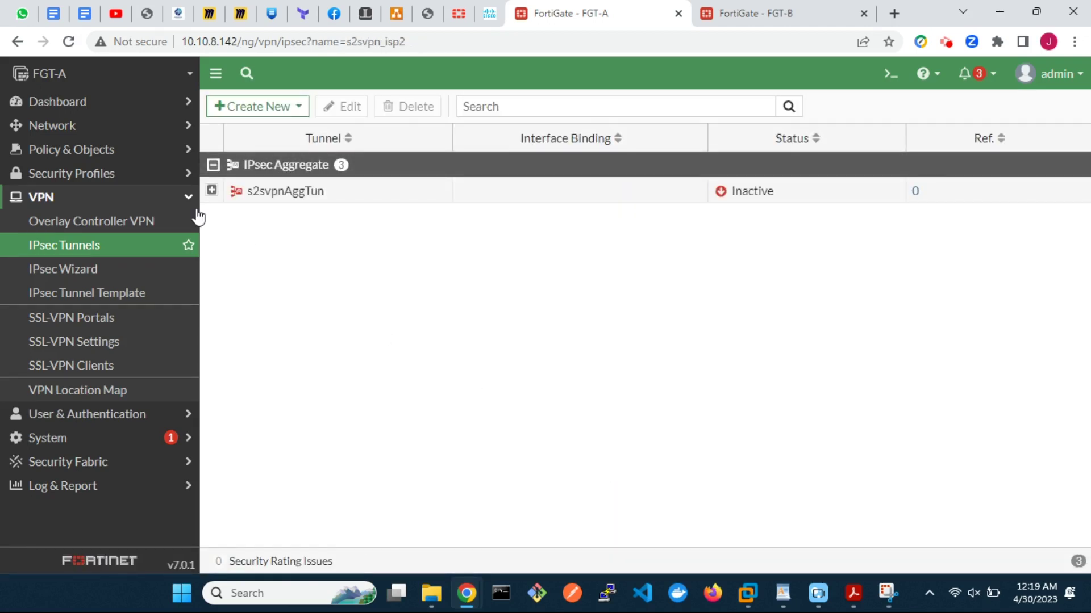
Step: Add a static route for 10.2.2.0/24 through the s2svpnAggTun interface
{"action": "left_click", "coordinate": [53, 126]}
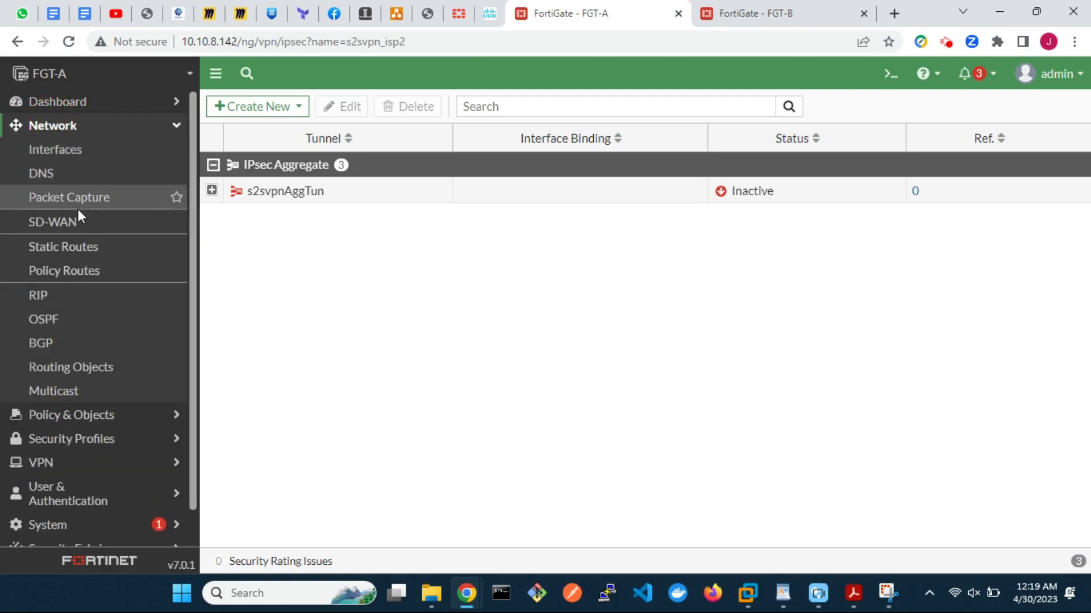
{"action": "left_click", "coordinate": [89, 247]}
{"action": "left_click", "coordinate": [270, 111]}
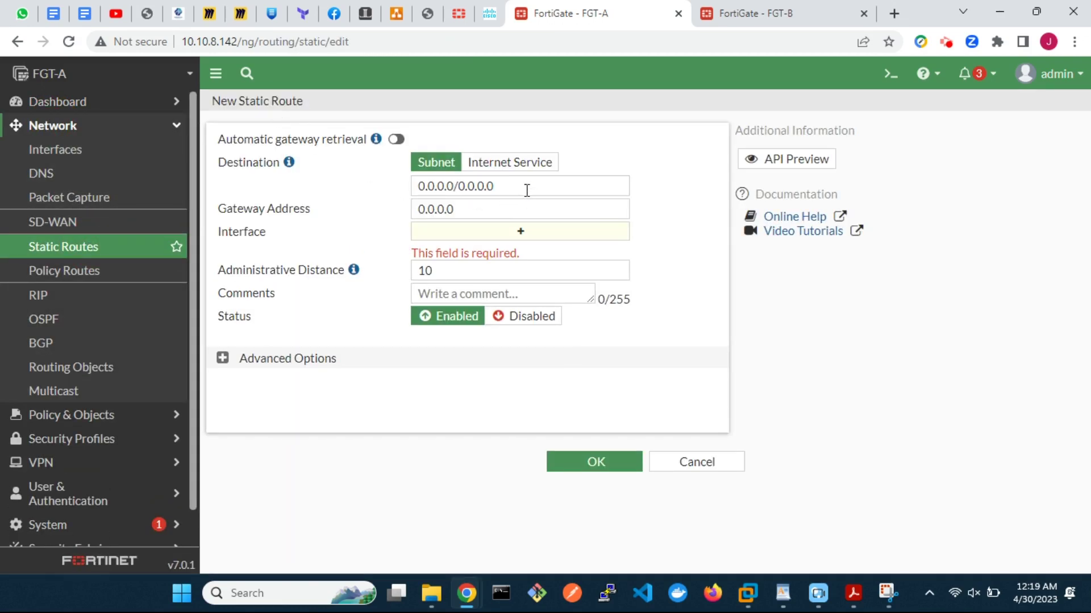
{"action": "left_click_drag", "start_coordinate": [525, 187], "coordinate": [397, 186]}
{"action": "type", "text": "10"}
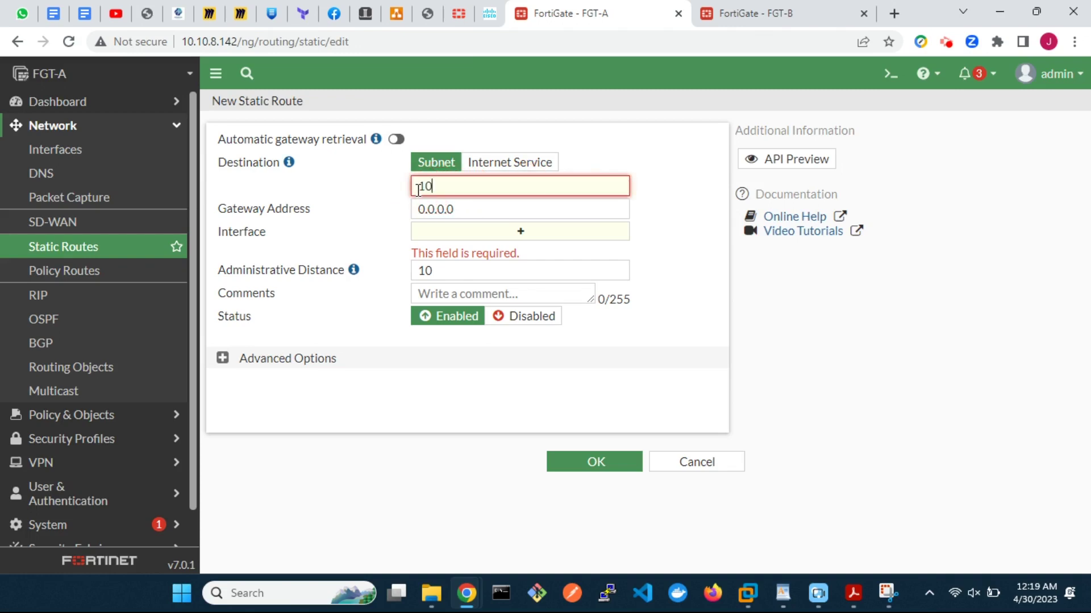
{"action": "type", "text": ".2.2.0/24"}
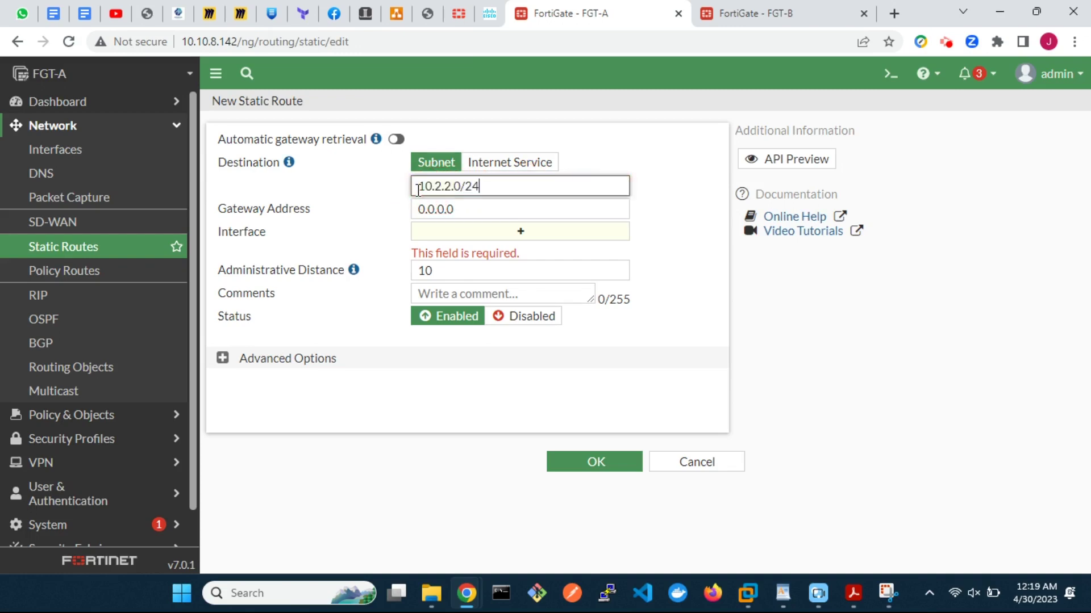
{"action": "left_click", "coordinate": [494, 236]}
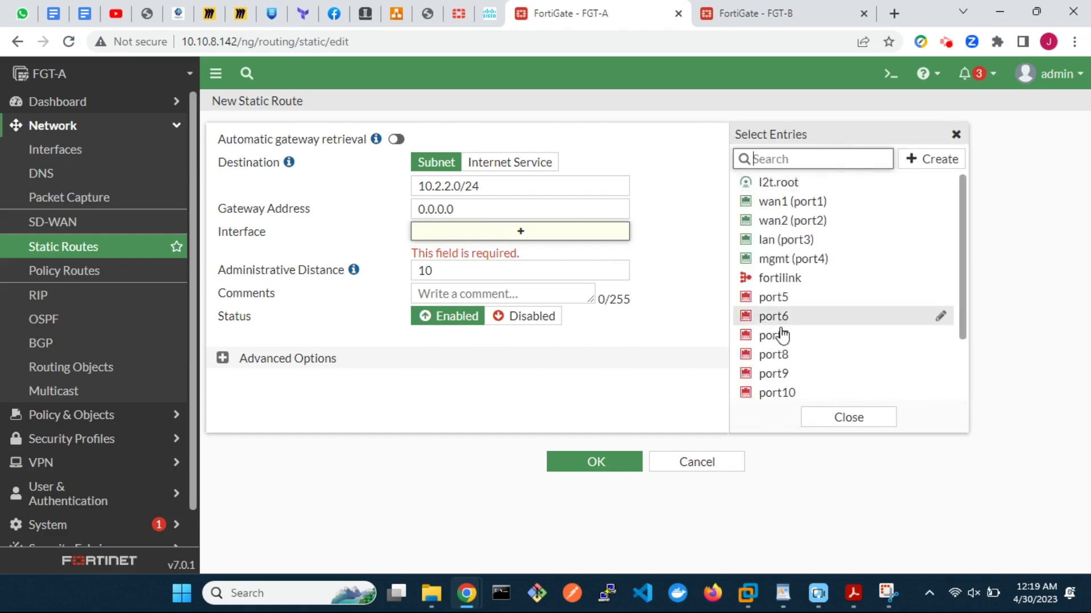
{"action": "scroll", "coordinate": [772, 339], "scroll_direction": "down", "scroll_amount": 2}
{"action": "left_click", "coordinate": [807, 337]}
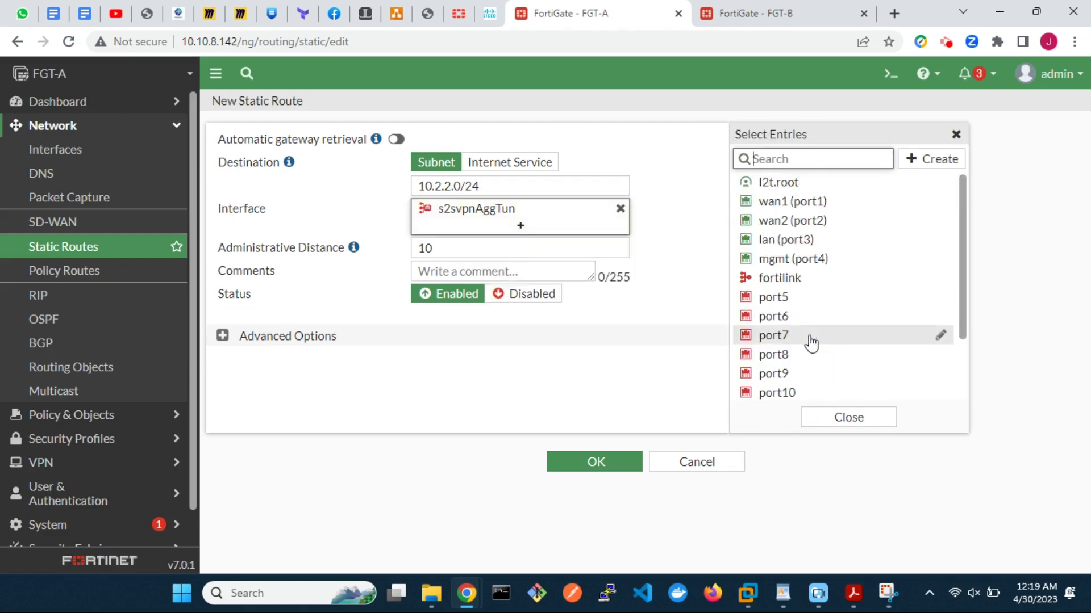
{"action": "left_click", "coordinate": [596, 462]}
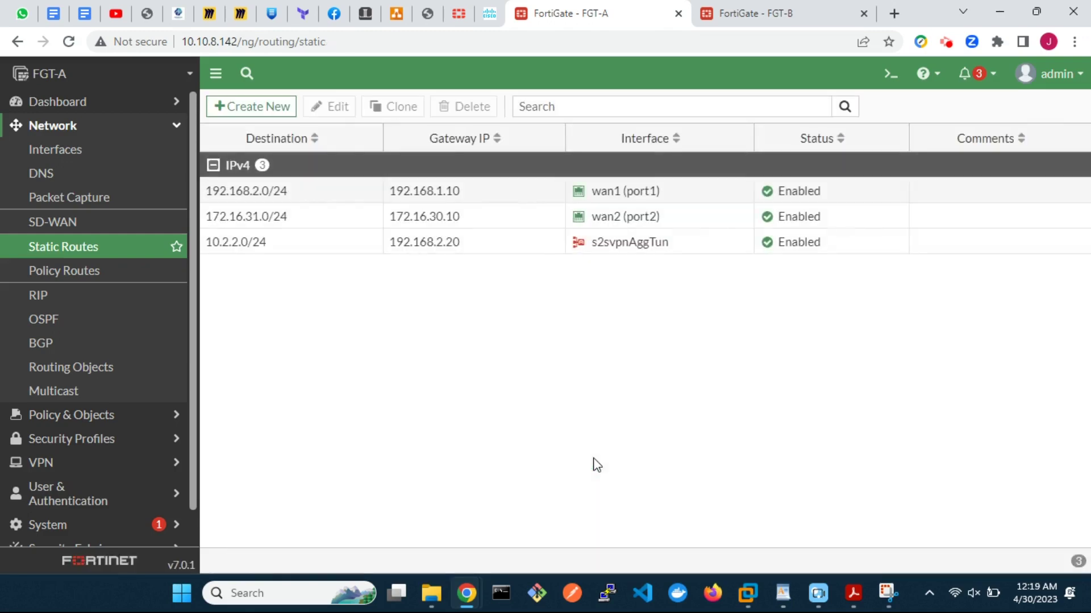
Step: Clone the 10.2.2.0/24 route as a Blackhole backup with administrative distance 250
{"action": "left_click", "coordinate": [349, 247]}
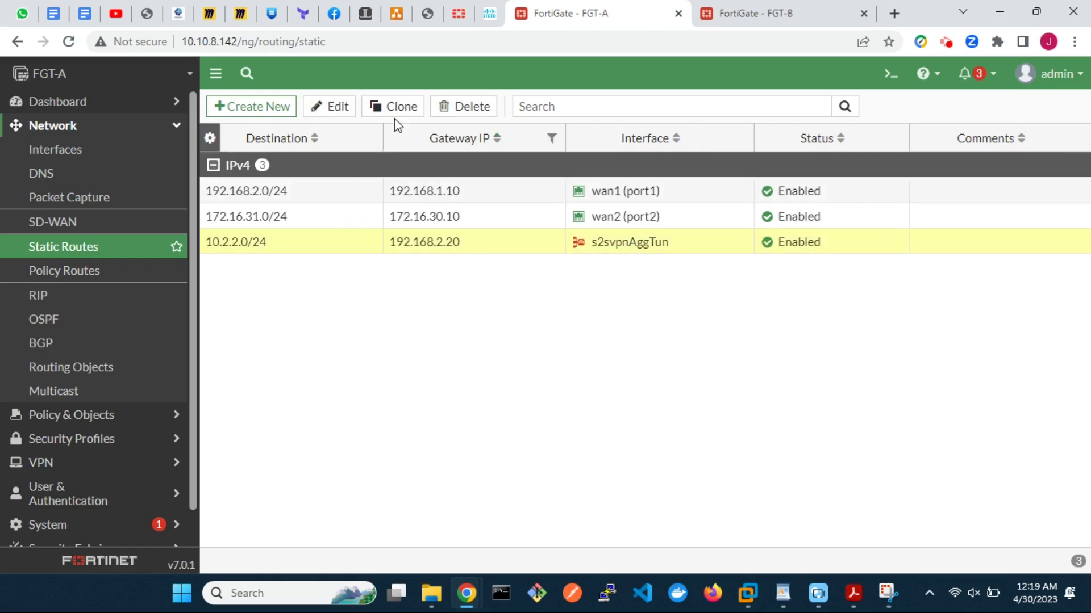
{"action": "left_click", "coordinate": [396, 108]}
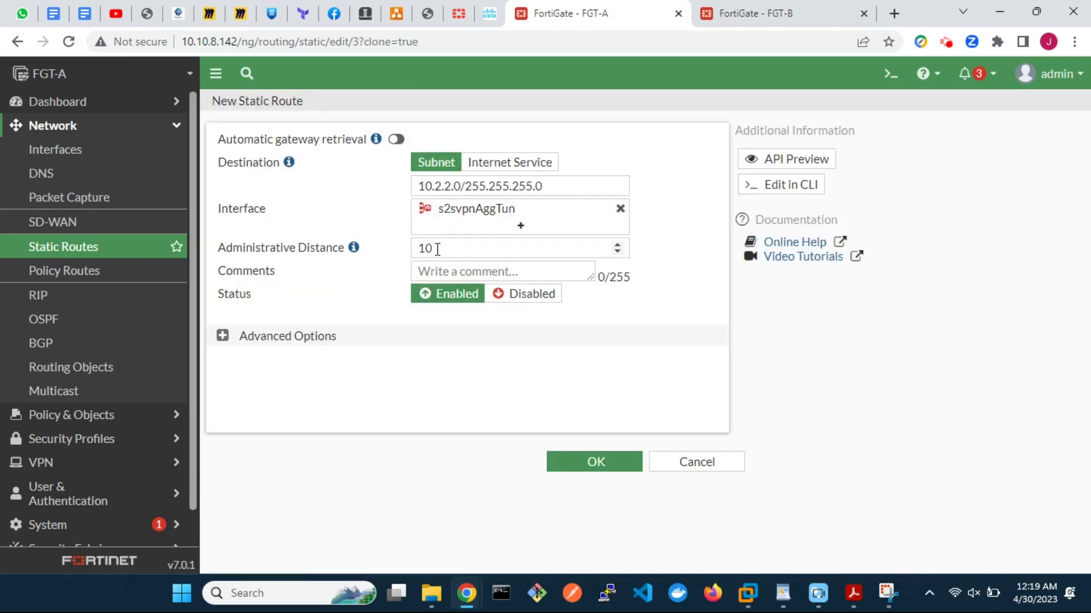
{"action": "double_click", "coordinate": [429, 248]}
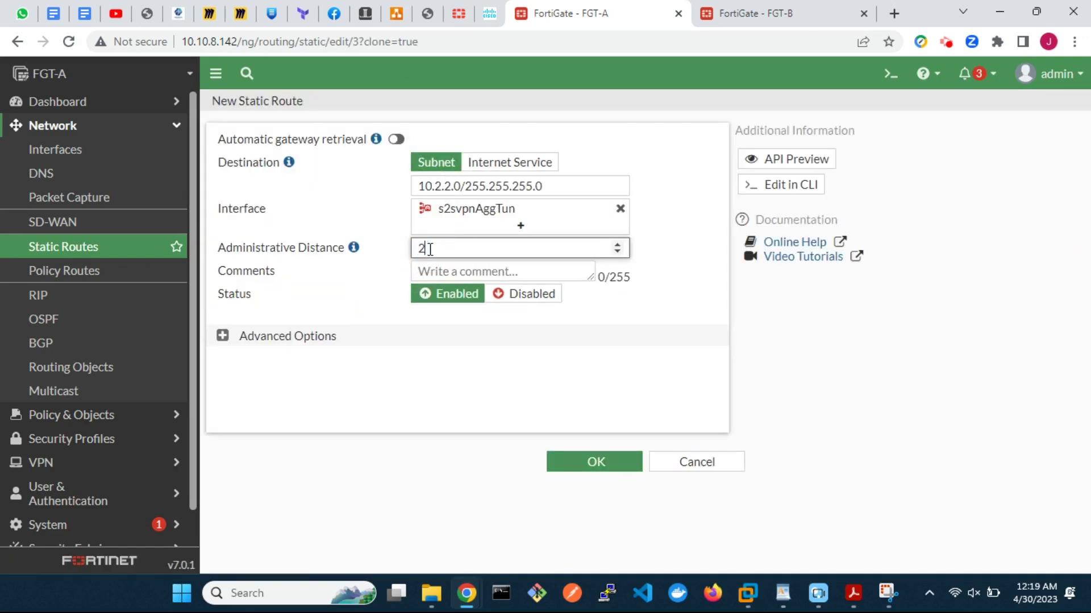
{"action": "type", "text": "250"}
{"action": "left_click", "coordinate": [511, 215]}
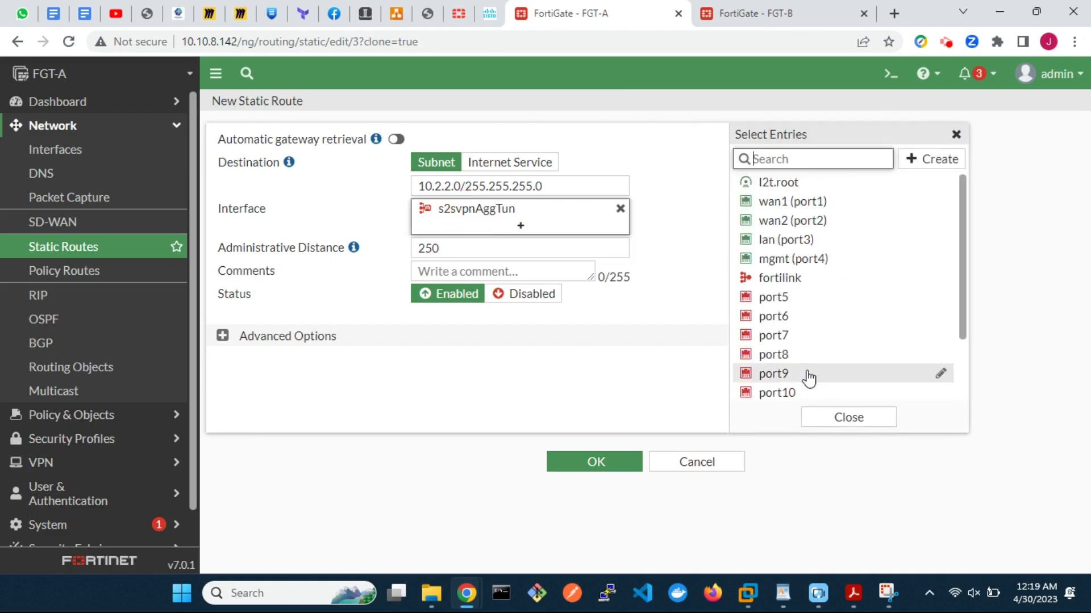
{"action": "left_click", "coordinate": [776, 393]}
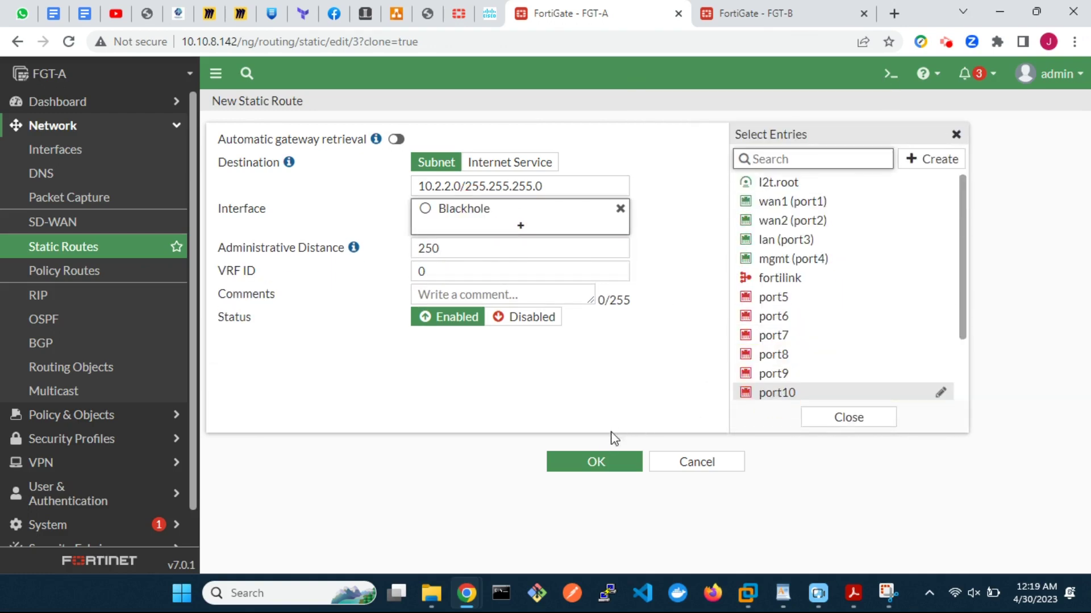
{"action": "left_click", "coordinate": [593, 461]}
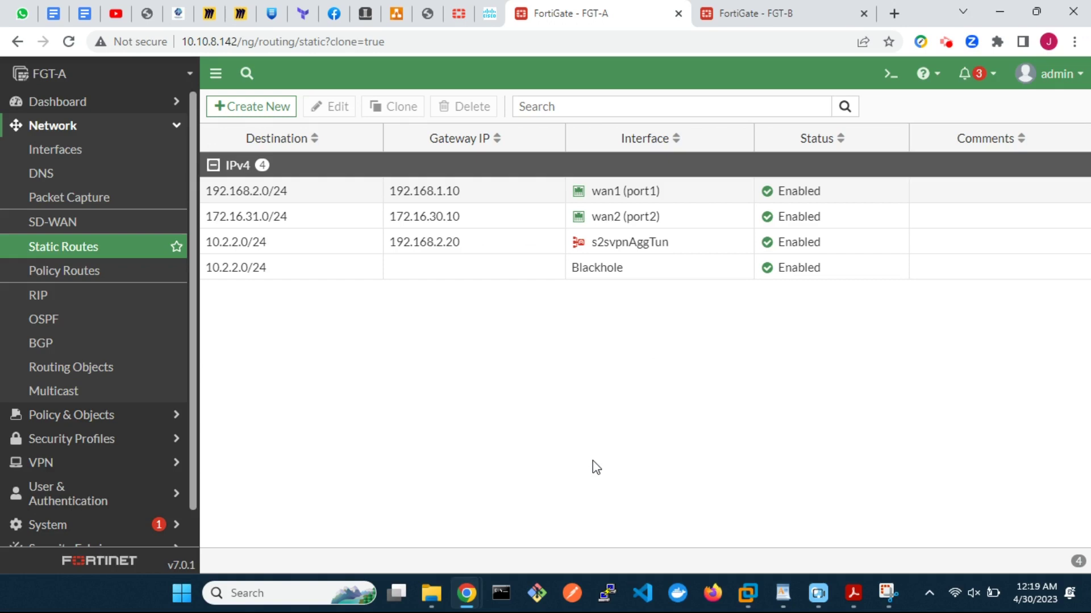
{"action": "left_click", "coordinate": [90, 415]}
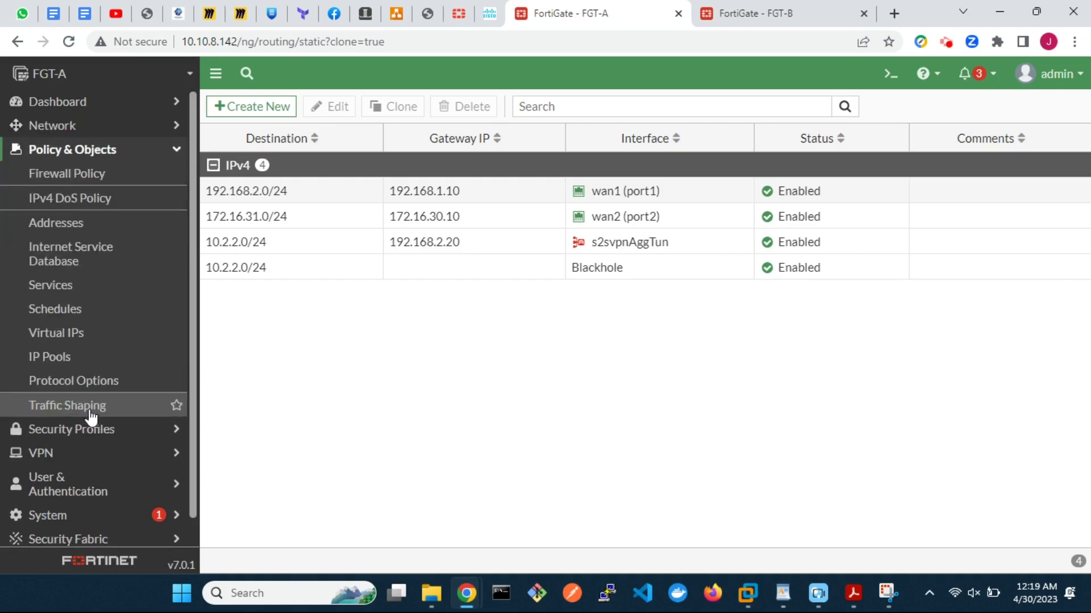
Step: Start a new firewall policy inbound_vpn from s2svpnAggTun to lan (port3)
{"action": "left_click", "coordinate": [94, 176]}
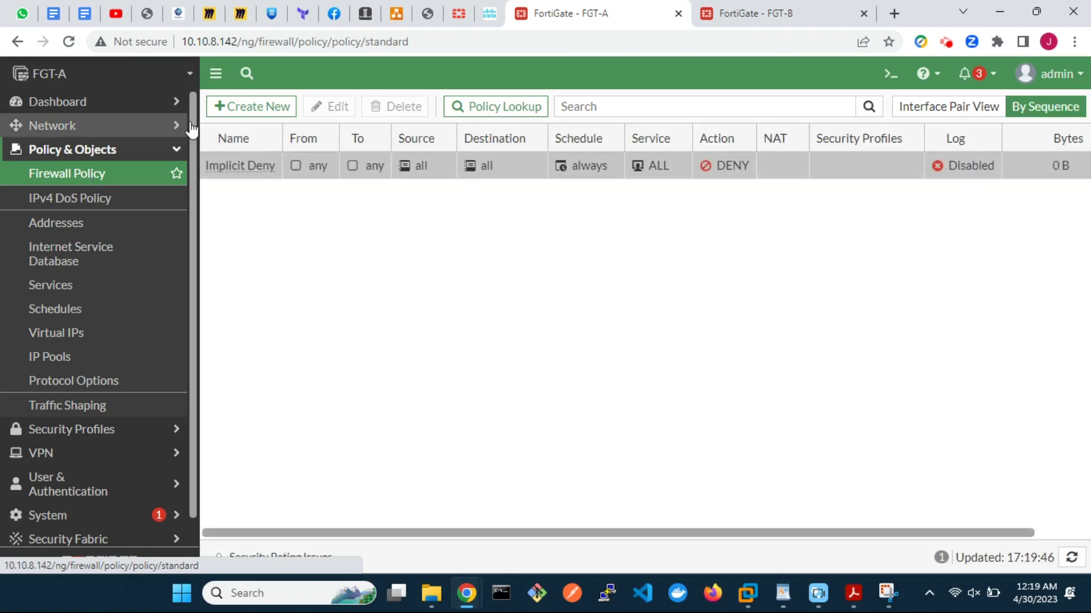
{"action": "left_click", "coordinate": [256, 108]}
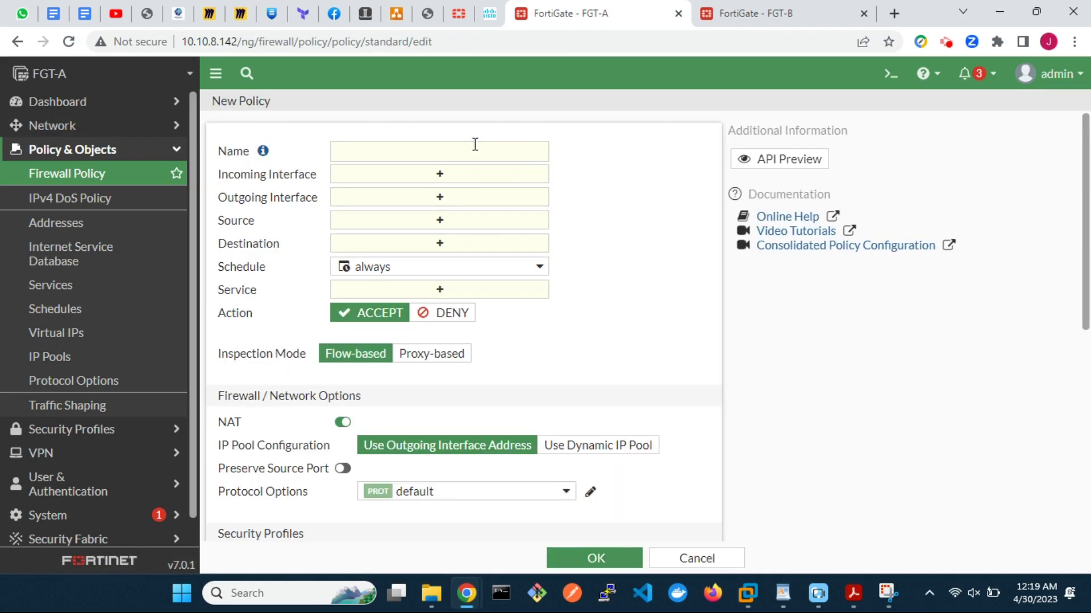
{"action": "left_click", "coordinate": [480, 149]}
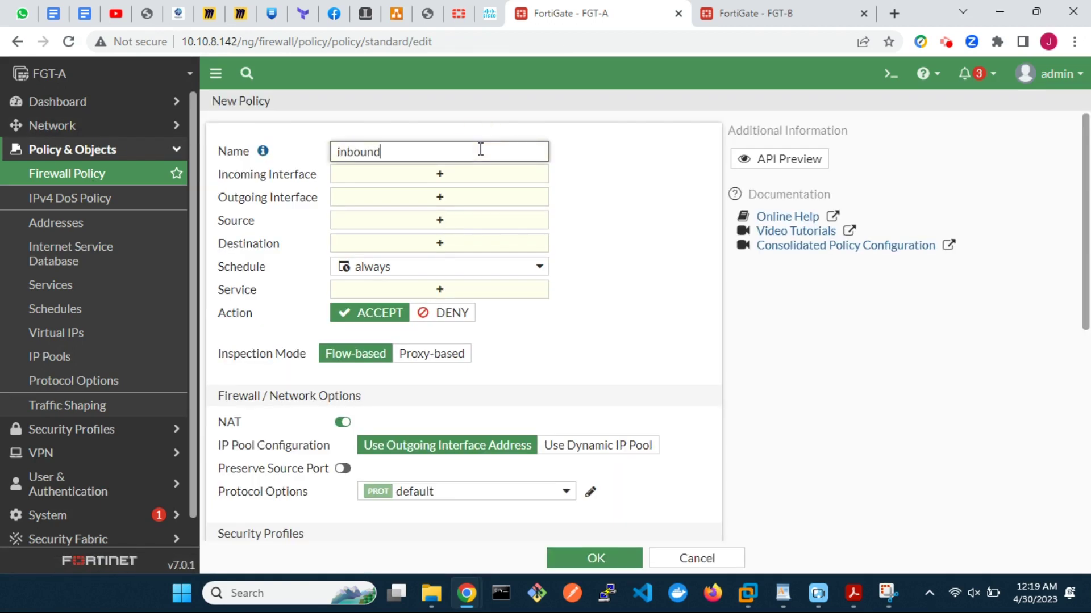
{"action": "left_click", "coordinate": [488, 180]}
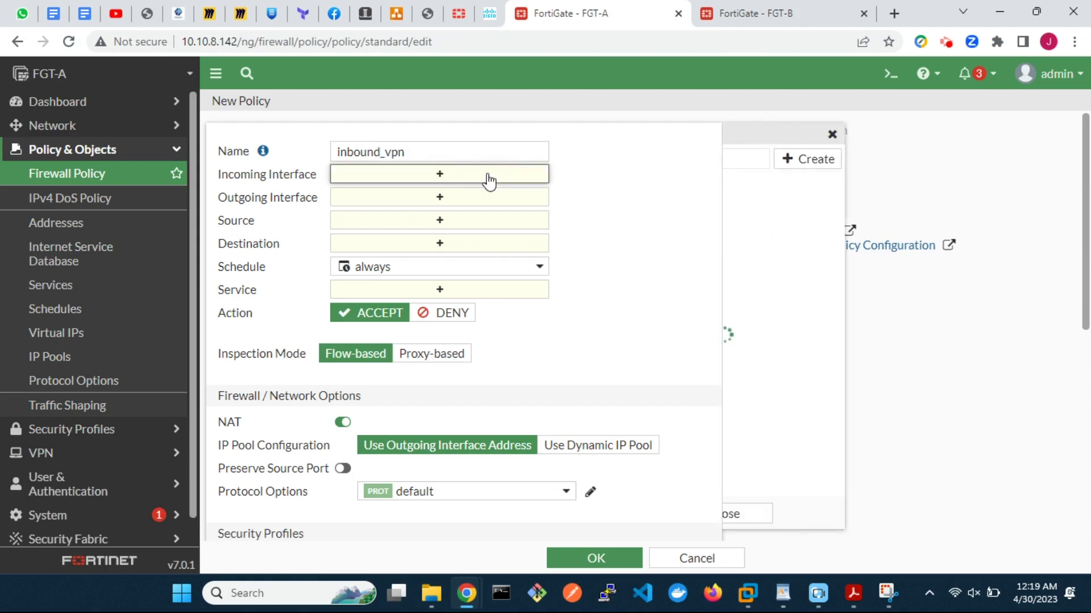
{"action": "left_click", "coordinate": [833, 396]}
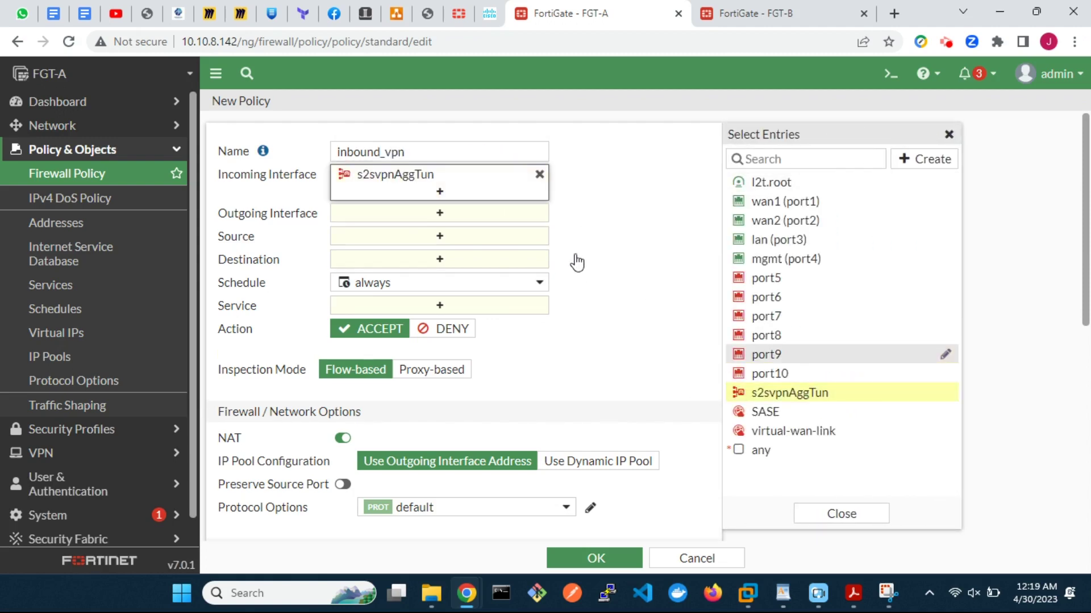
{"action": "left_click", "coordinate": [523, 220]}
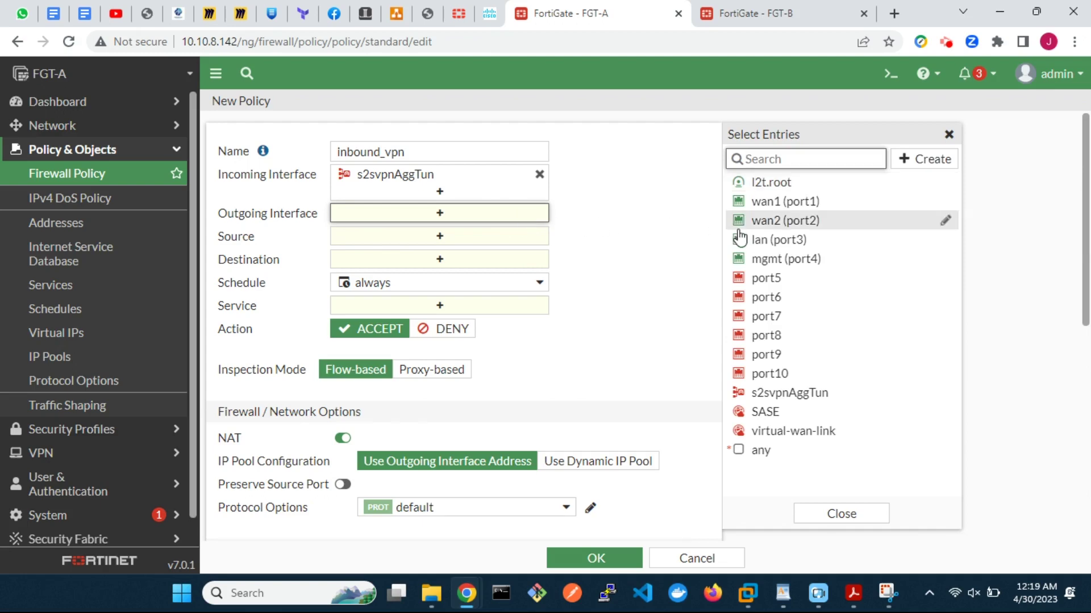
{"action": "left_click", "coordinate": [744, 240]}
Step: From the Source picker, create address object remote_network with subnet 10.2.2.0/24
{"action": "left_click", "coordinate": [458, 258]}
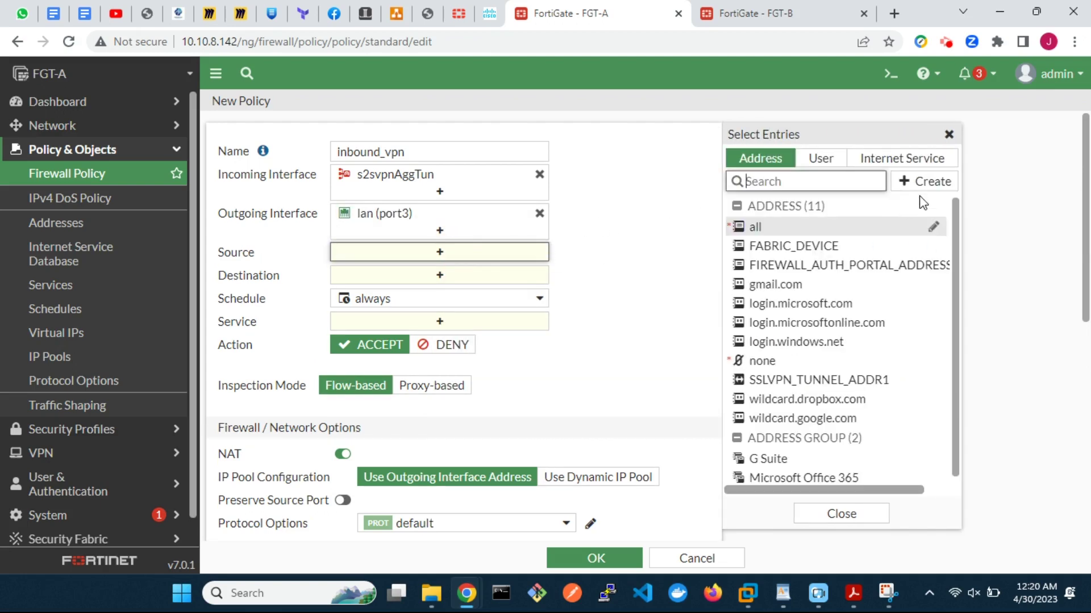
{"action": "left_click", "coordinate": [940, 188]}
{"action": "left_click", "coordinate": [764, 234]}
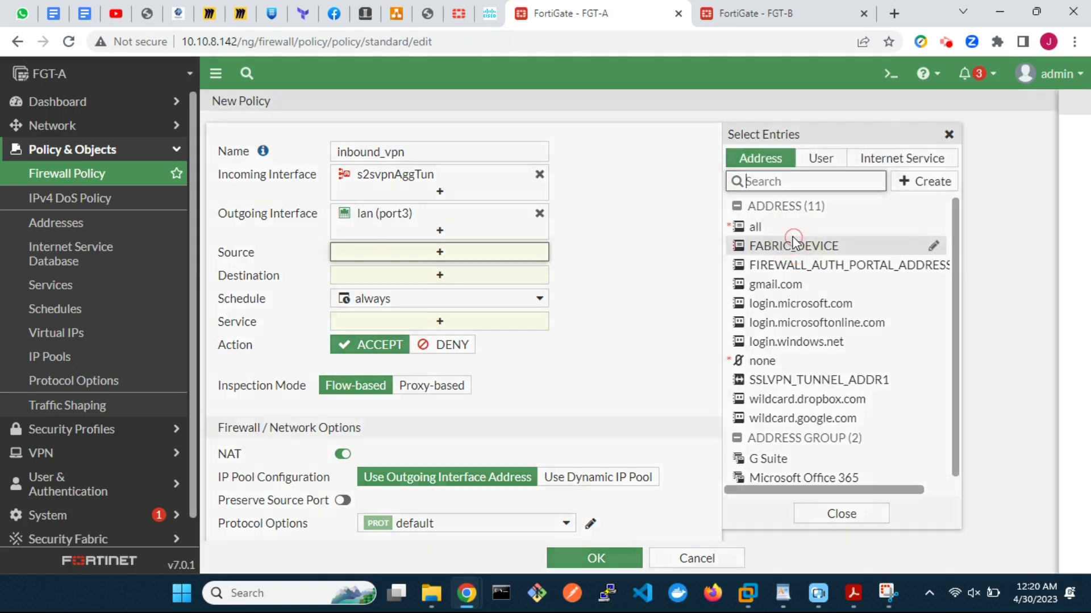
{"action": "left_click", "coordinate": [581, 147]}
{"action": "type", "text": "remote_network"}
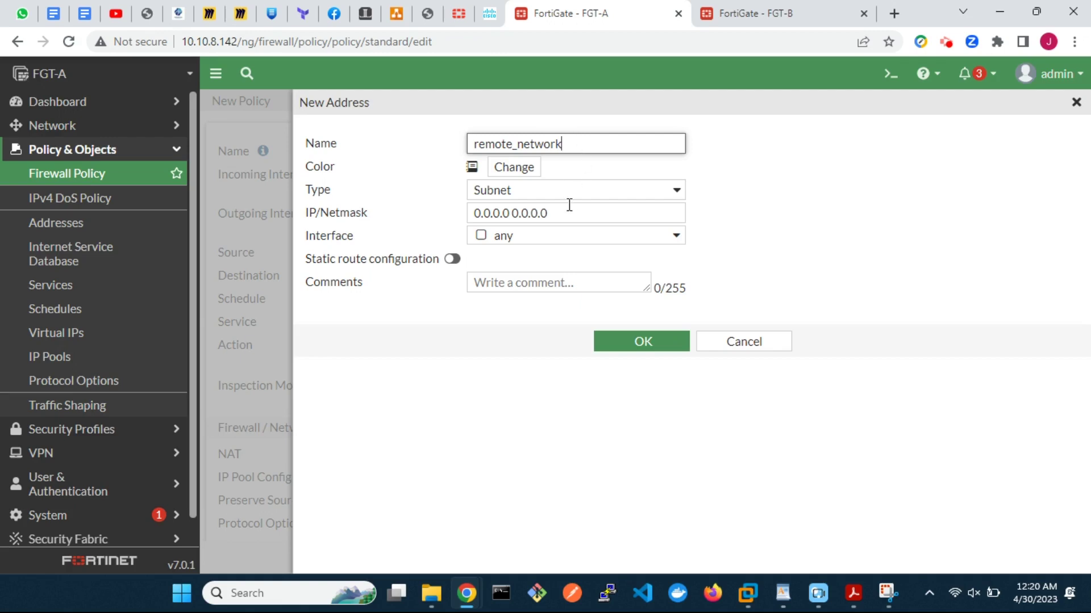
{"action": "left_click_drag", "start_coordinate": [565, 211], "coordinate": [460, 211]}
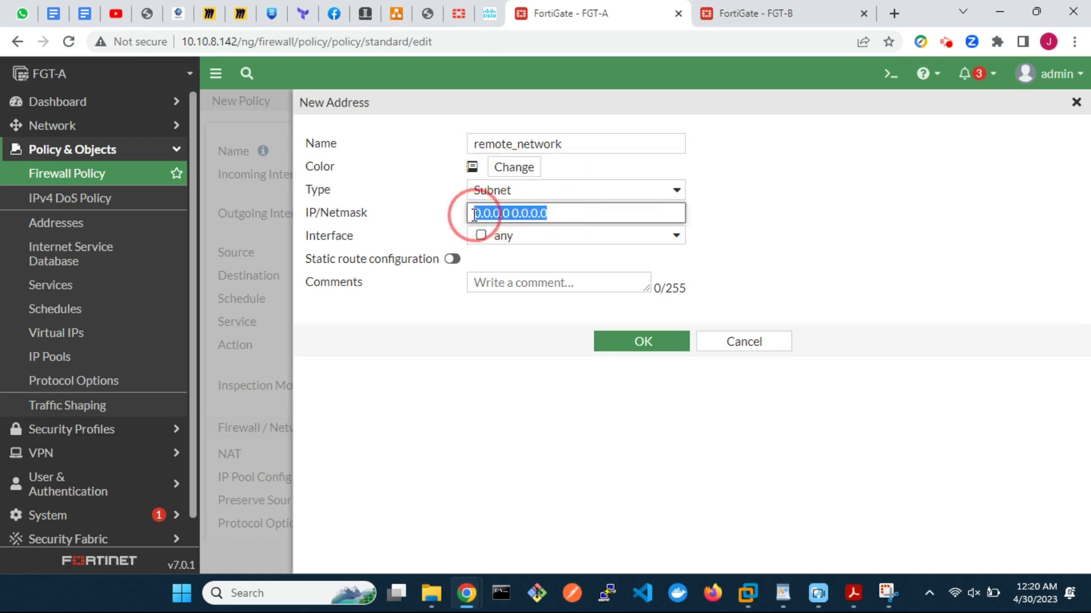
{"action": "type", "text": "10.2.2.0/24"}
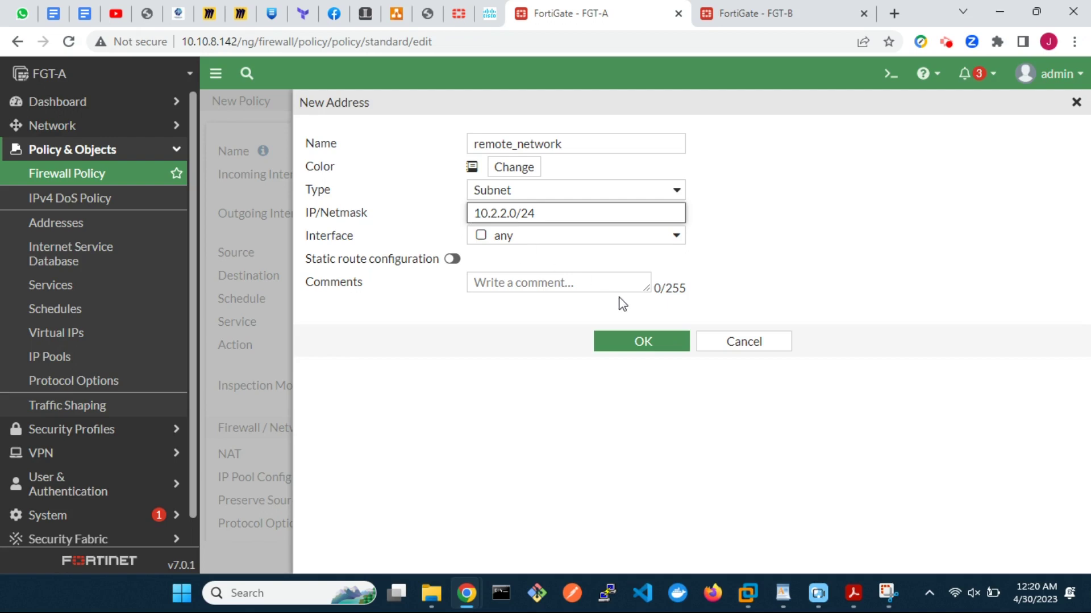
{"action": "left_click", "coordinate": [628, 331]}
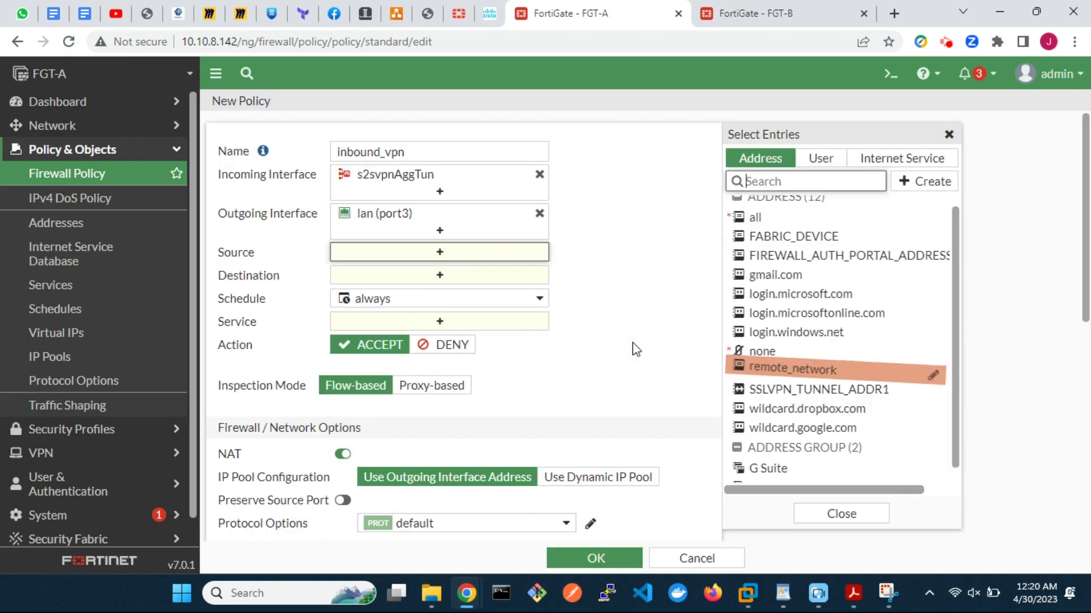
Step: Set source remote_network and destination to a new address local_network (10.1.1.0/24)
{"action": "left_click", "coordinate": [755, 371]}
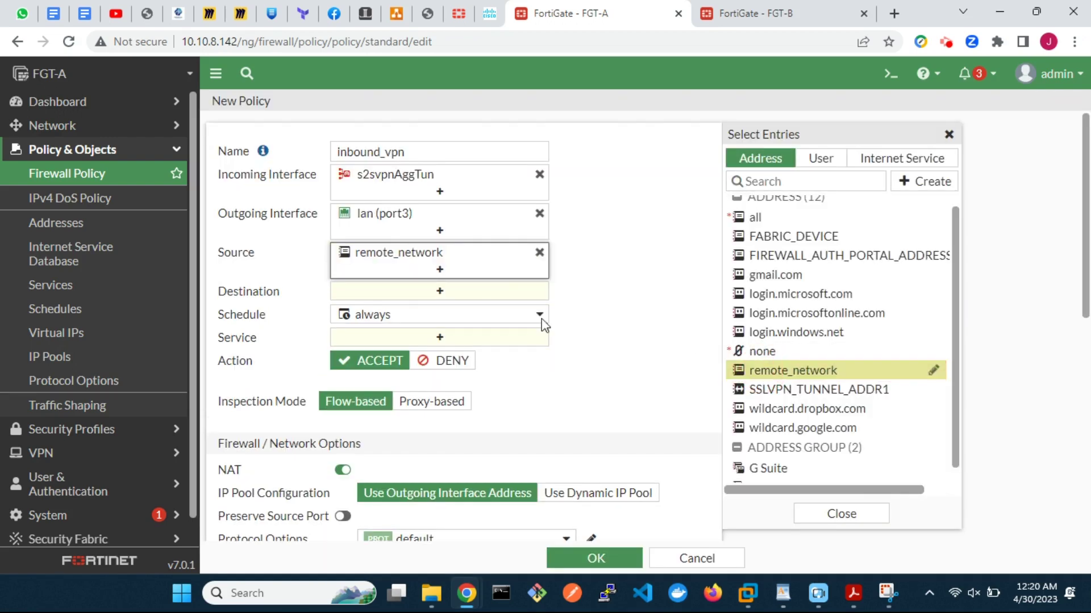
{"action": "left_click", "coordinate": [457, 296]}
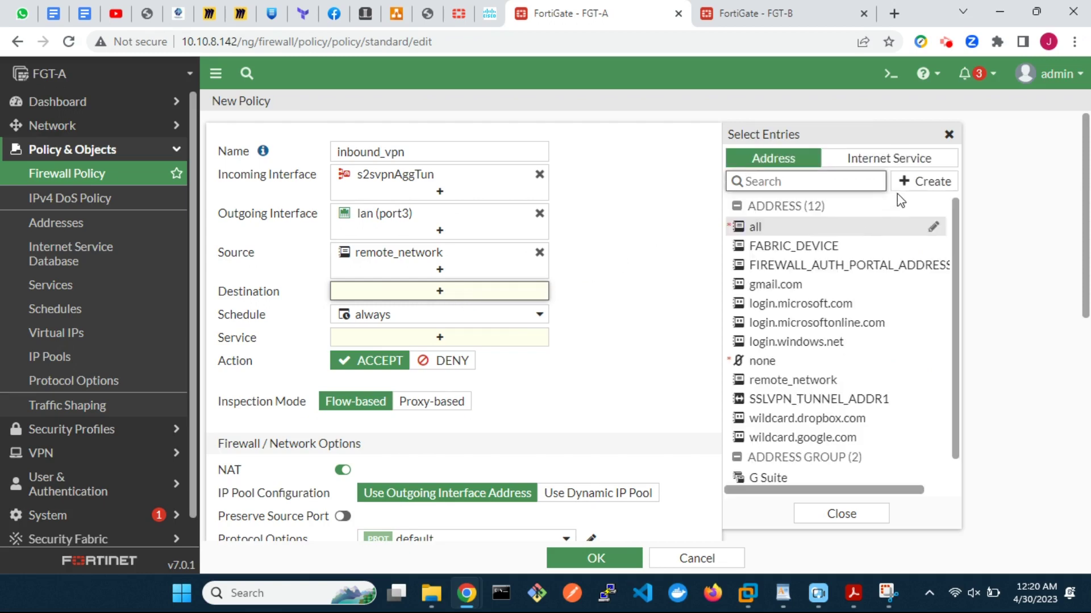
{"action": "left_click", "coordinate": [928, 185]}
{"action": "left_click", "coordinate": [789, 234]}
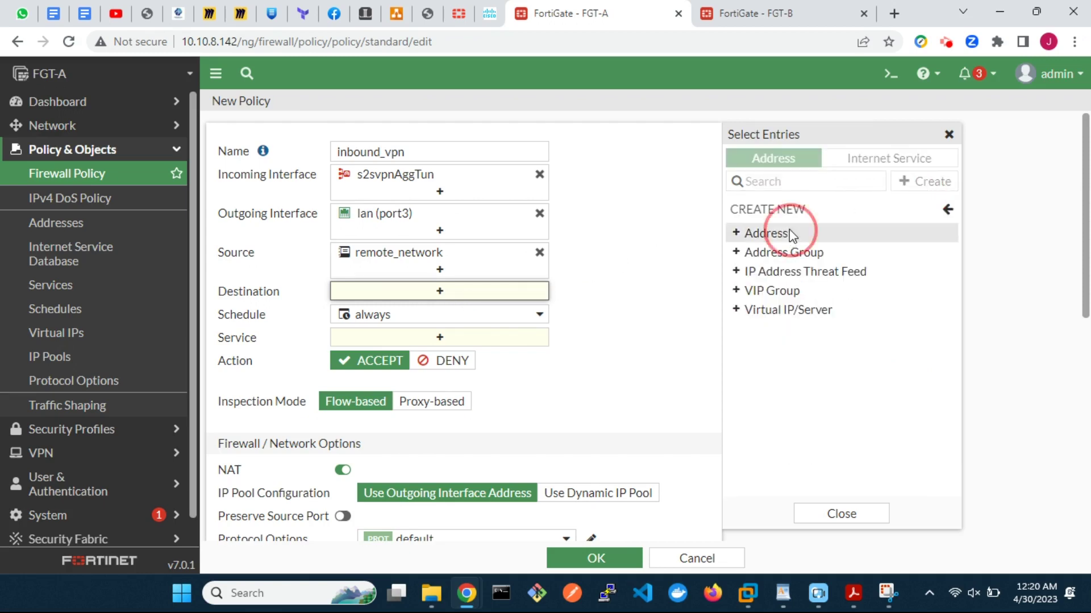
{"action": "left_click", "coordinate": [529, 142]}
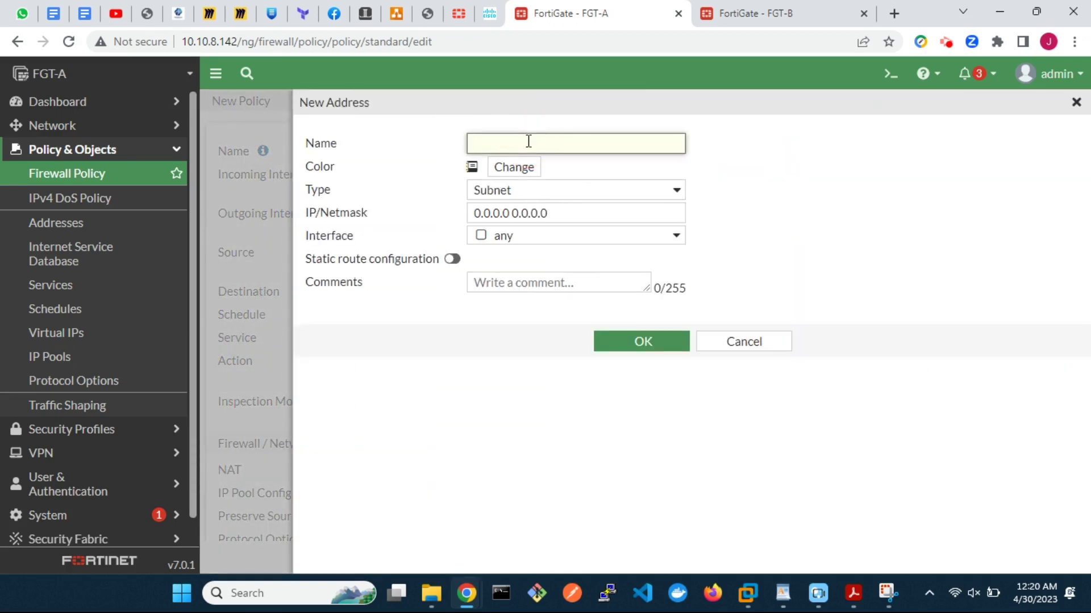
{"action": "key", "text": "BackSpace"}
{"action": "left_click", "coordinate": [471, 220]}
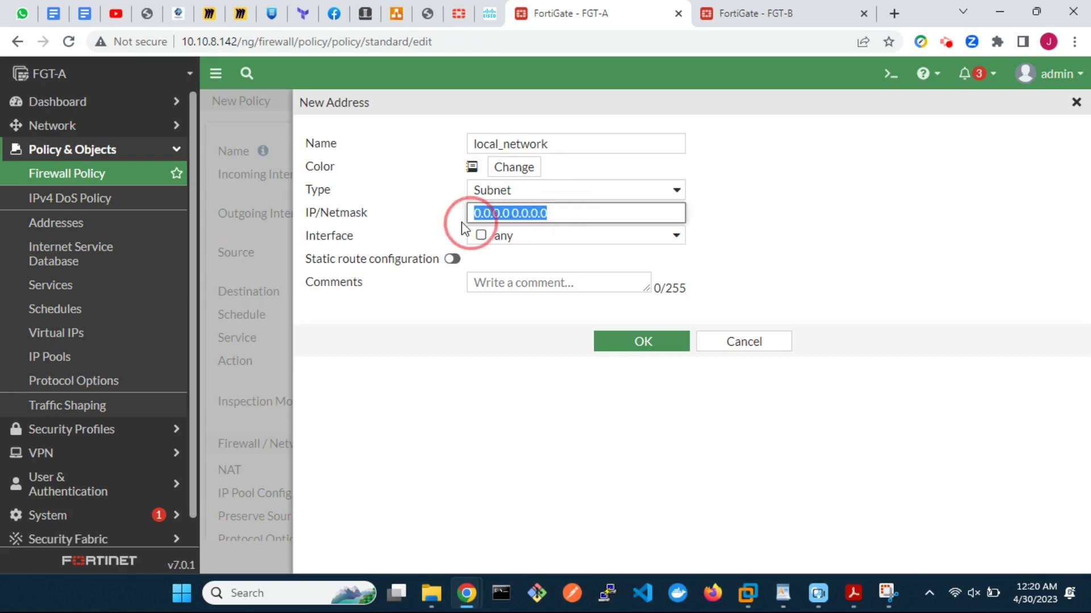
{"action": "type", "text": "10.1.1.0"}
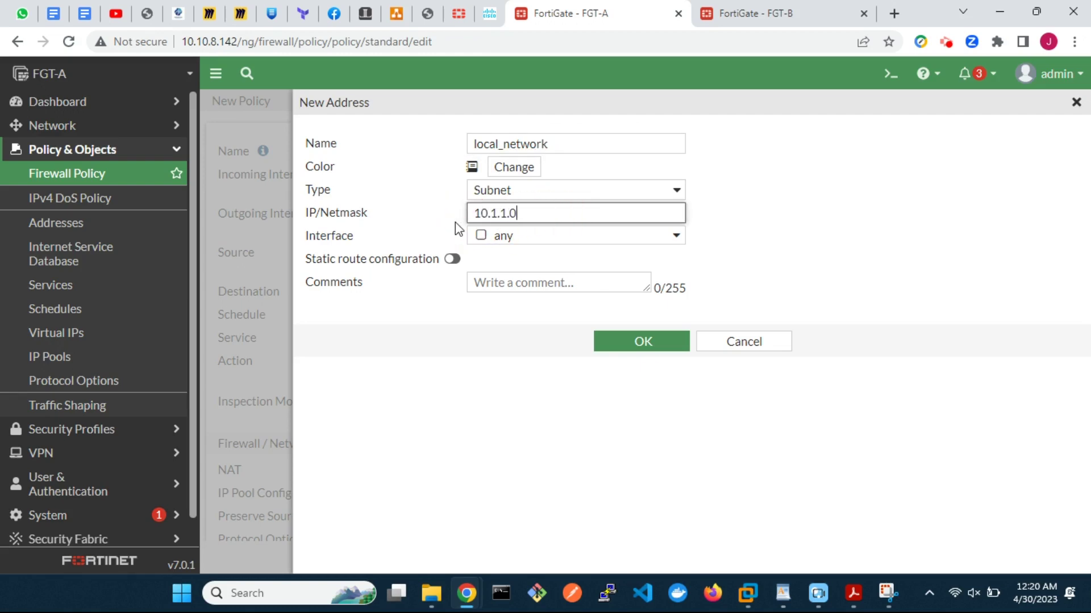
{"action": "type", "text": "/24"}
{"action": "left_click", "coordinate": [625, 347]}
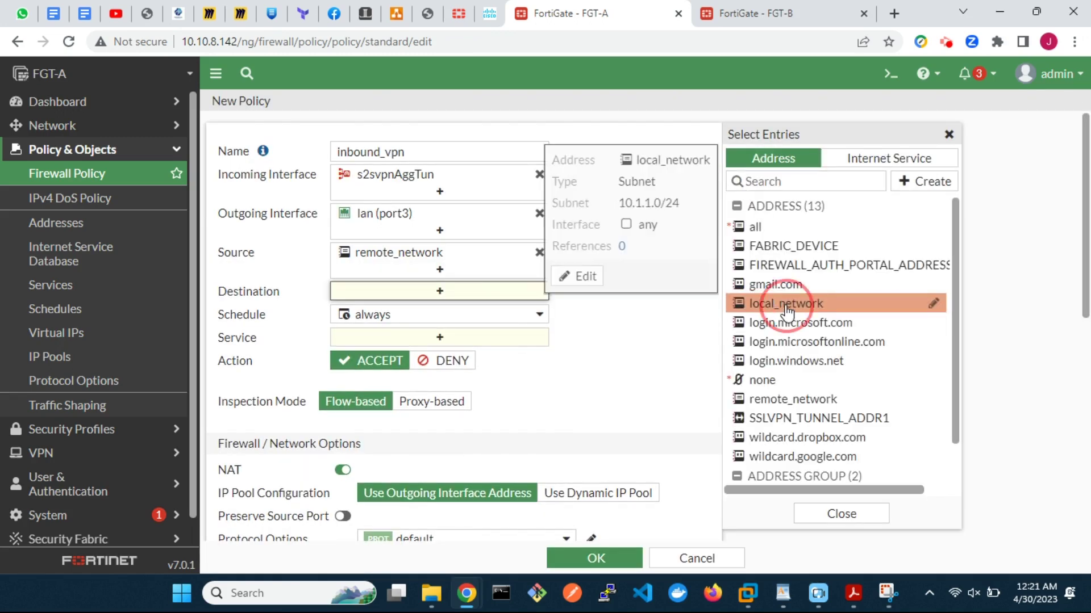
{"action": "left_click", "coordinate": [778, 306]}
Step: Allow service ALL, disable NAT, and save the inbound_vpn policy
{"action": "left_click", "coordinate": [511, 355]}
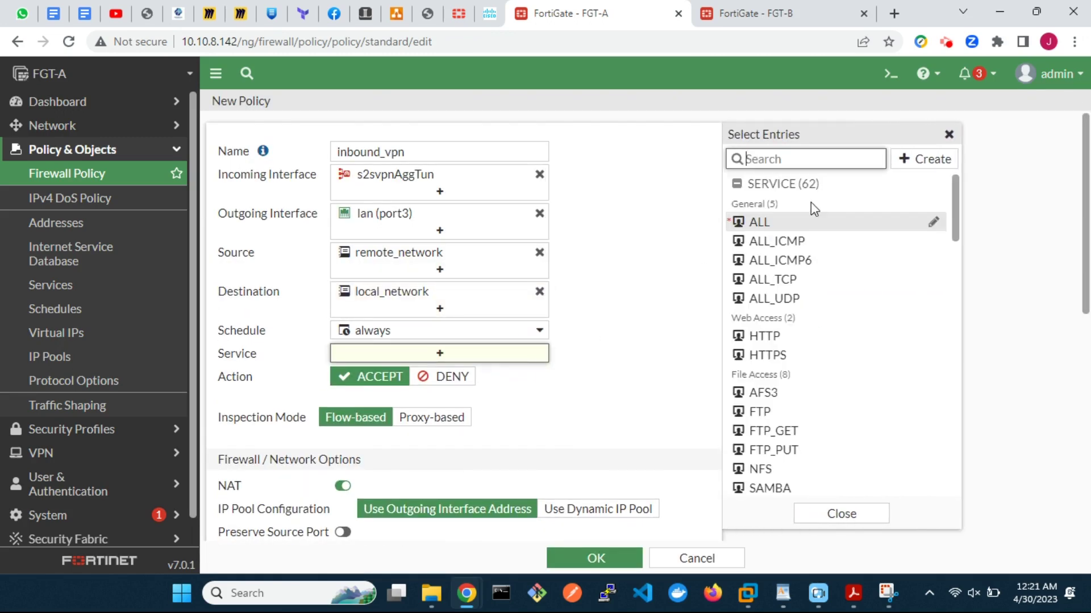
{"action": "left_click", "coordinate": [795, 224]}
{"action": "scroll", "coordinate": [608, 363], "scroll_direction": "down", "scroll_amount": 3}
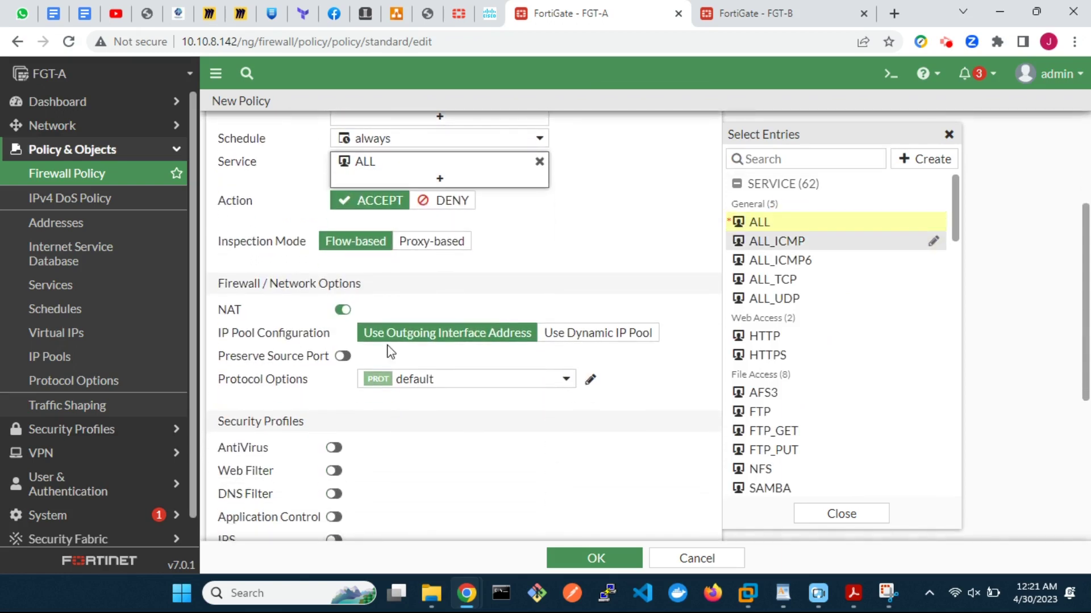
{"action": "left_click", "coordinate": [343, 311]}
{"action": "scroll", "coordinate": [565, 418], "scroll_direction": "down", "scroll_amount": 5}
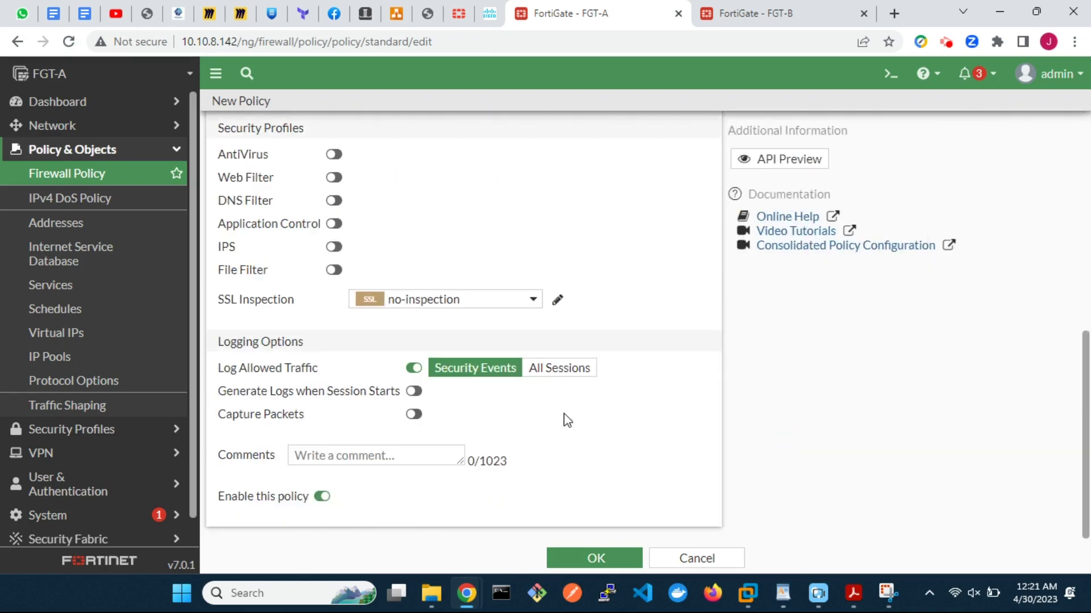
{"action": "left_click", "coordinate": [593, 560]}
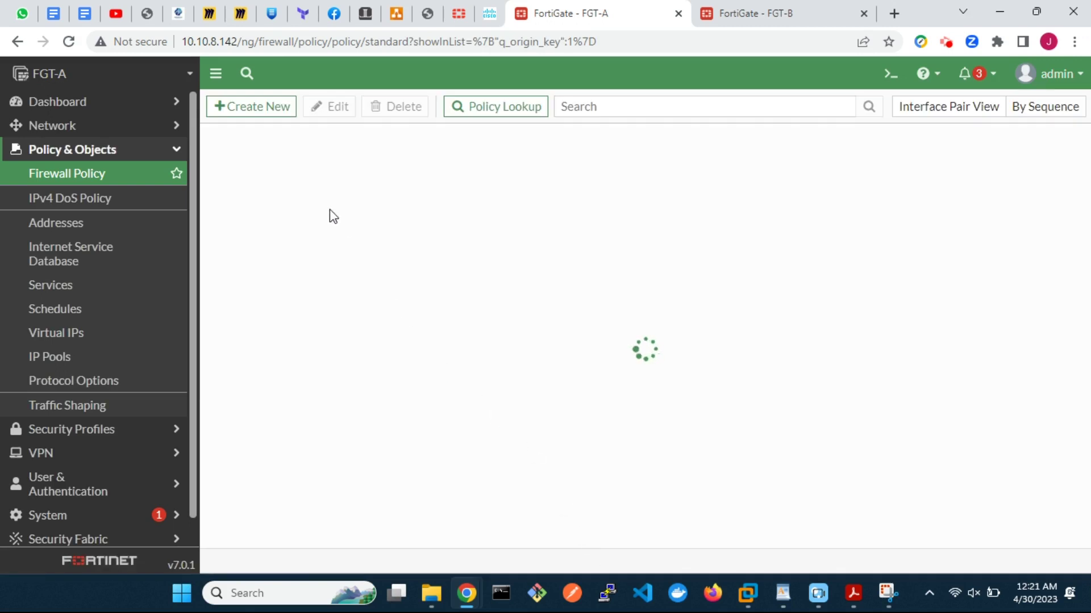
Step: Clone inbound_vpn in reverse as outbound_vpn, clear its comments, enable it, and save
{"action": "right_click", "coordinate": [248, 166]}
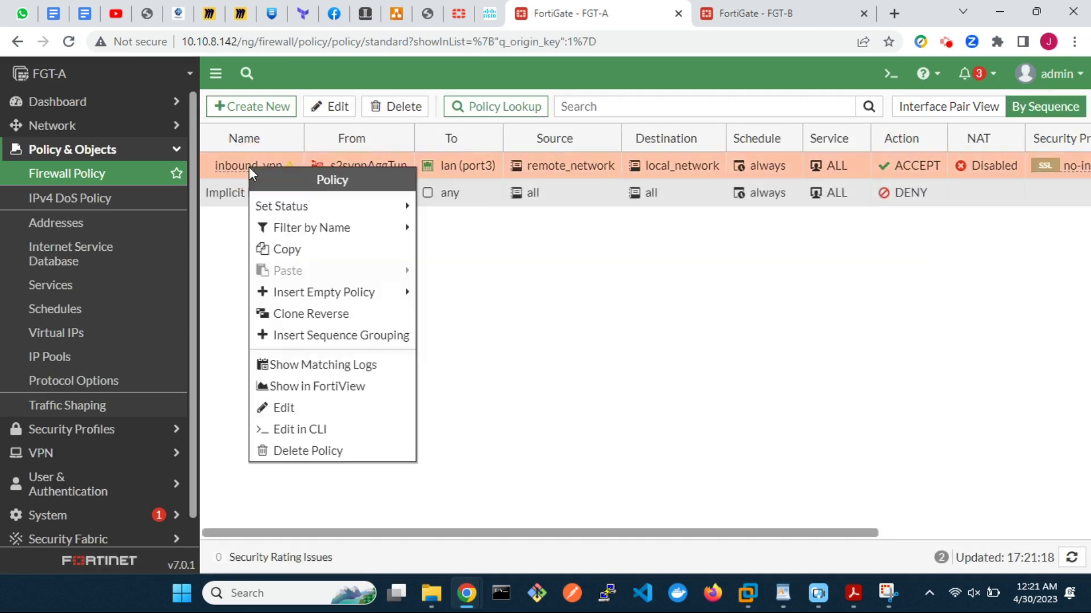
{"action": "left_click", "coordinate": [317, 318]}
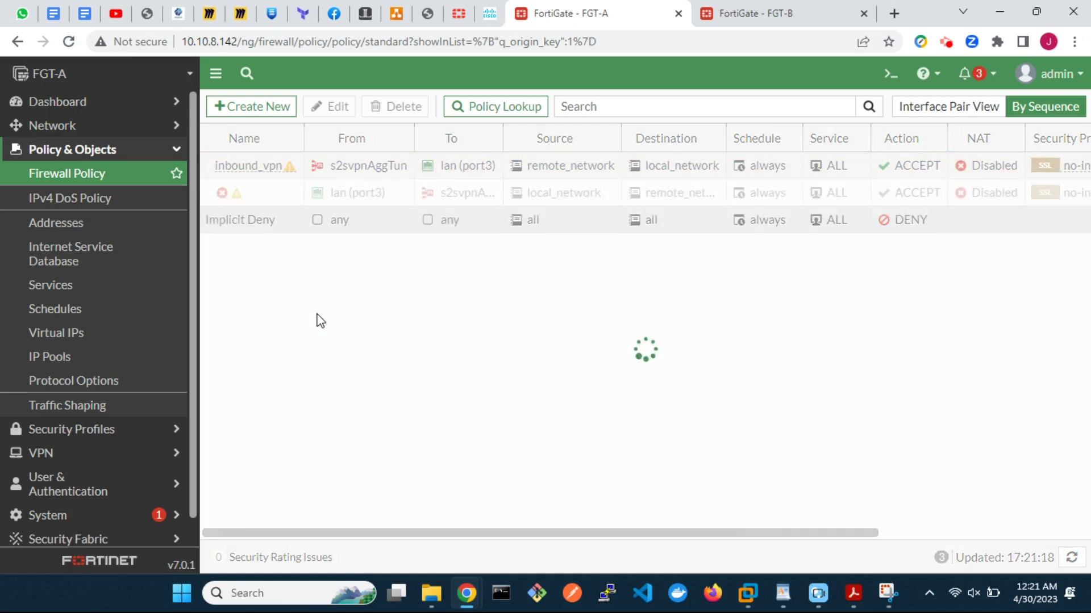
{"action": "left_click", "coordinate": [291, 192]}
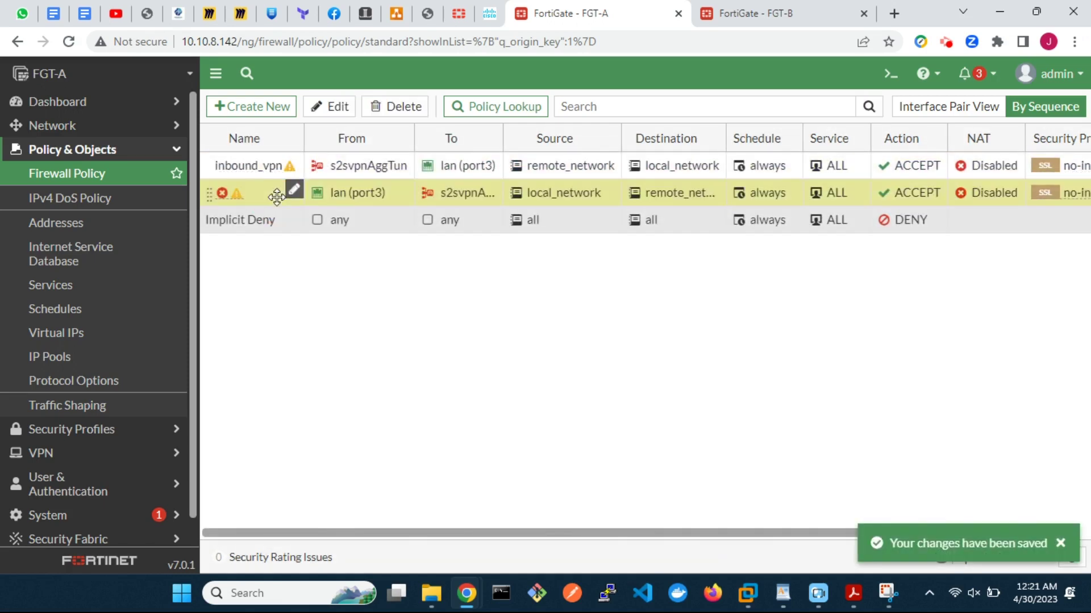
{"action": "left_click", "coordinate": [333, 113]}
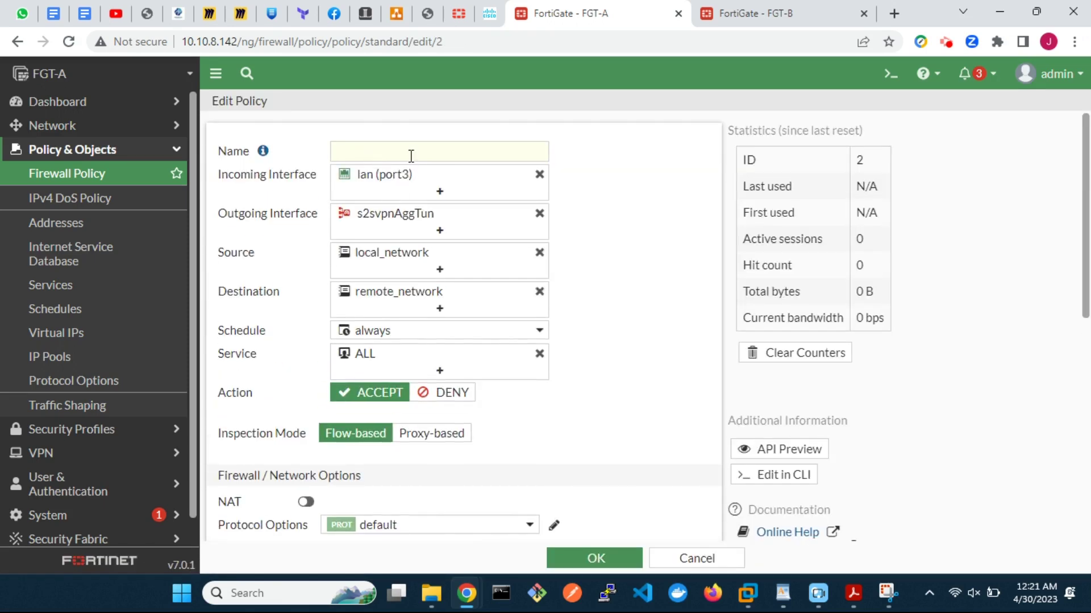
{"action": "left_click", "coordinate": [412, 152]}
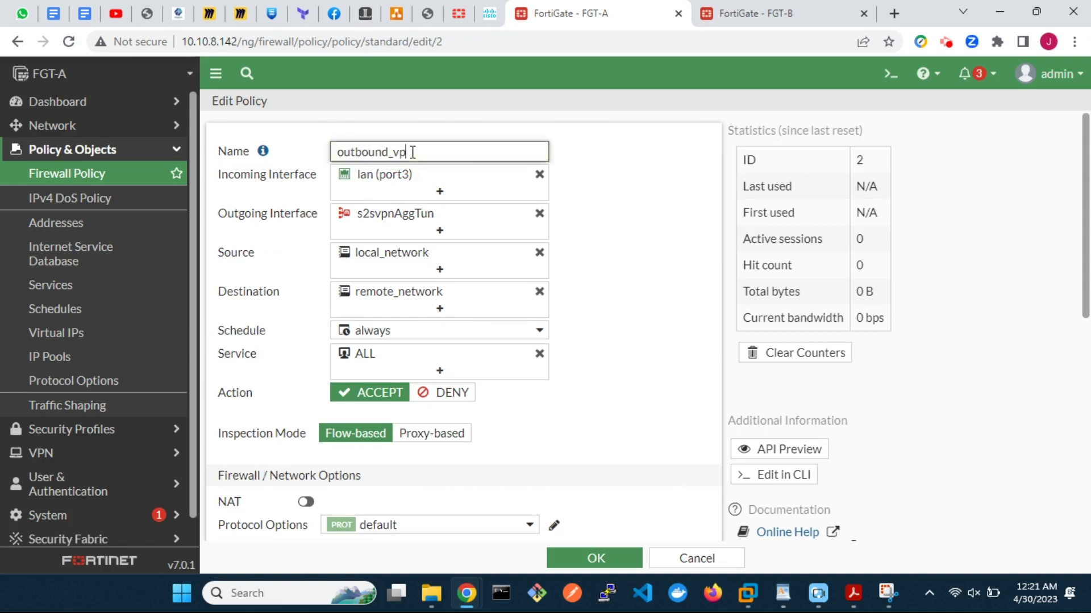
{"action": "scroll", "coordinate": [521, 366], "scroll_direction": "down", "scroll_amount": 10}
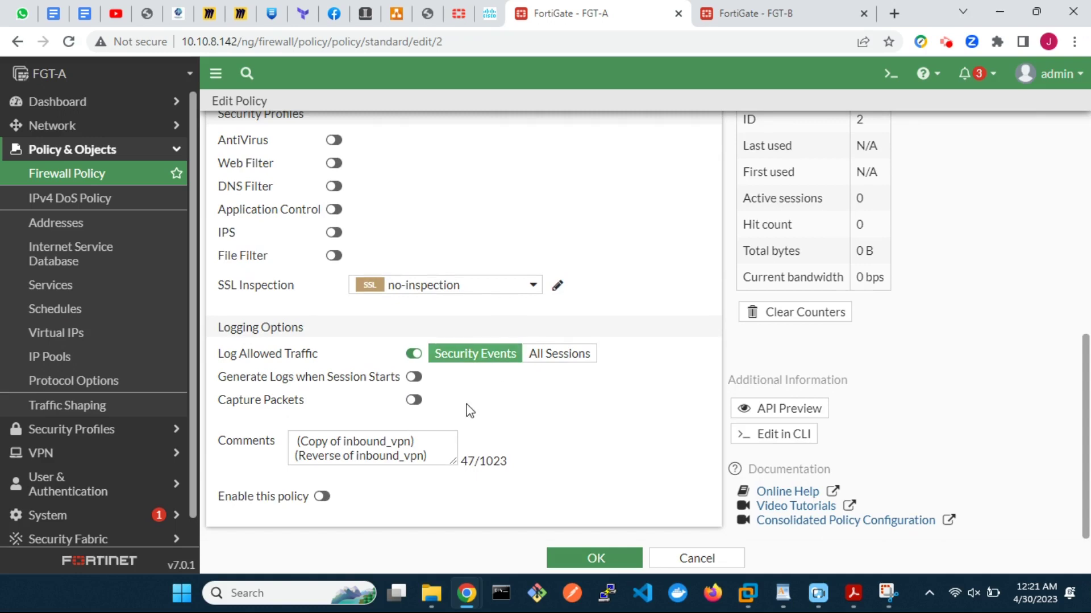
{"action": "left_click", "coordinate": [439, 458]}
{"action": "left_click_drag", "start_coordinate": [429, 456], "coordinate": [275, 442]}
{"action": "key", "text": "BackSpace"}
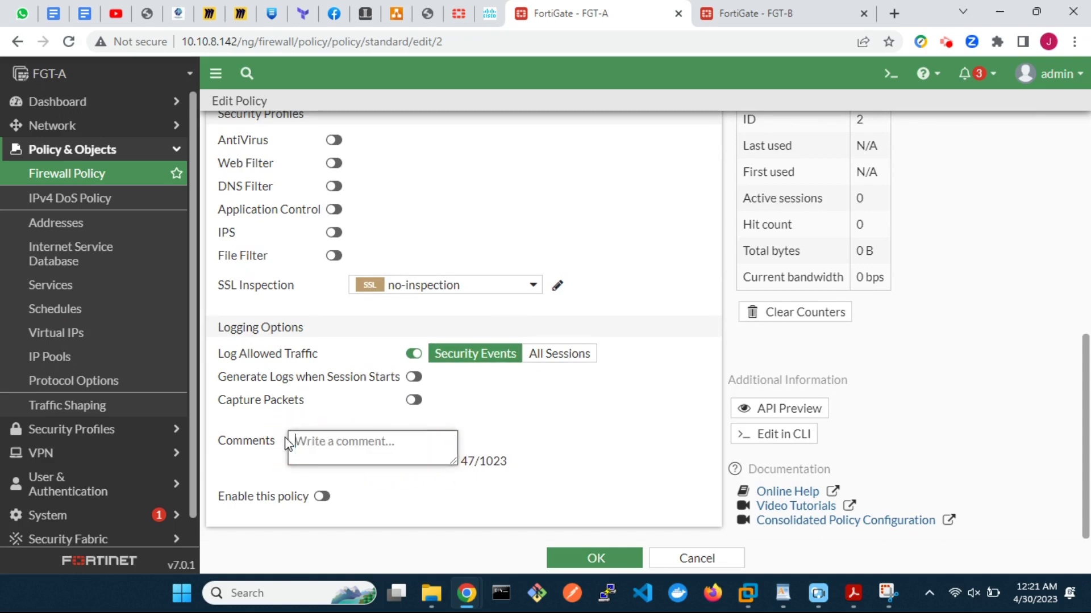
{"action": "left_click", "coordinate": [322, 497]}
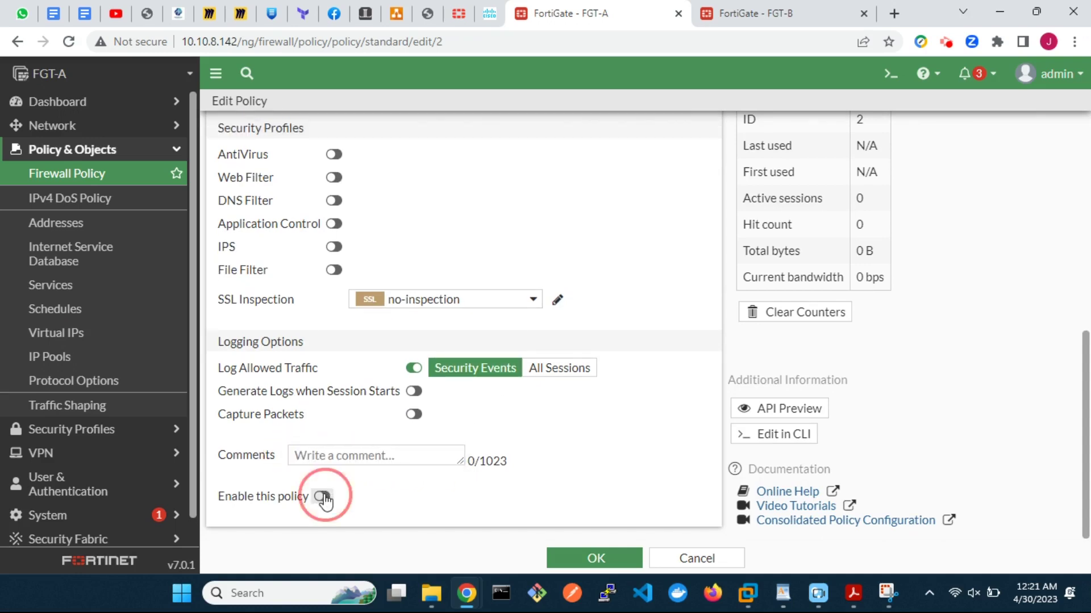
{"action": "left_click", "coordinate": [580, 557]}
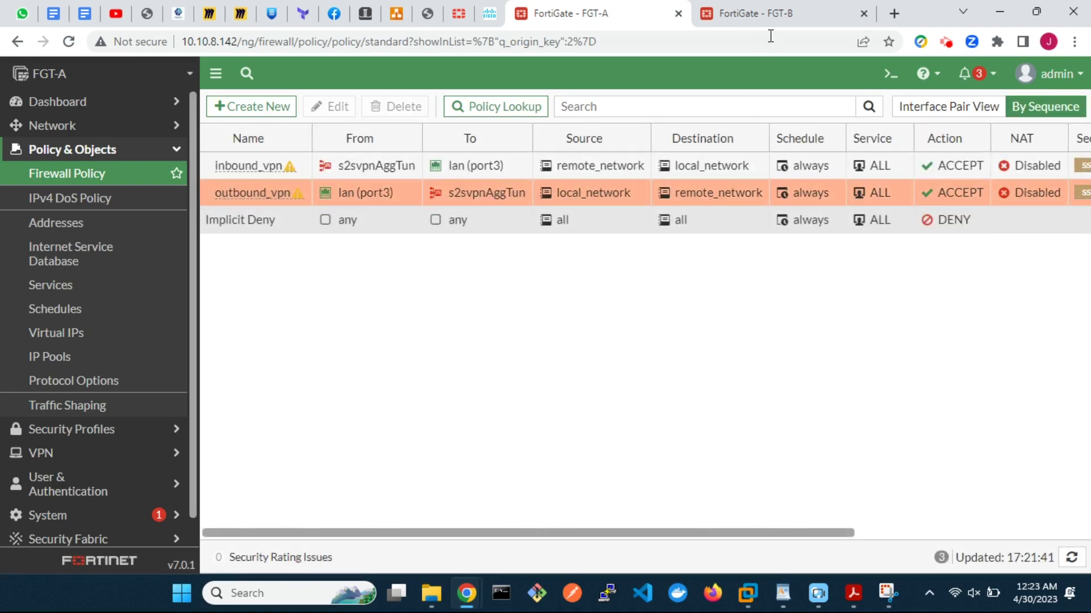
Step: Switch to FGT-B and open its VPN IPsec Tunnels list
{"action": "left_click", "coordinate": [773, 13]}
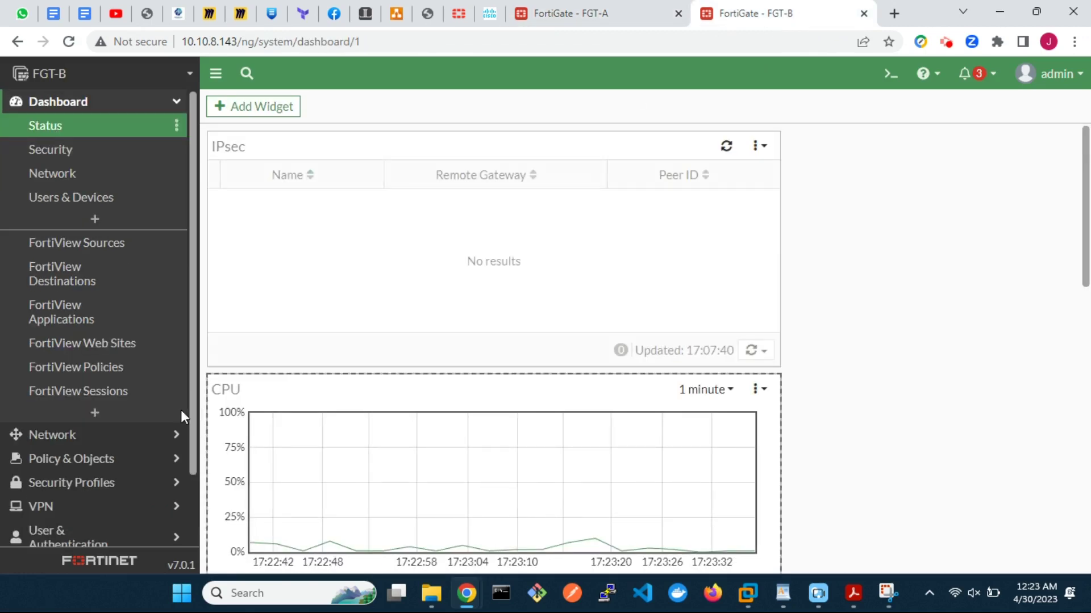
{"action": "left_click", "coordinate": [73, 507]}
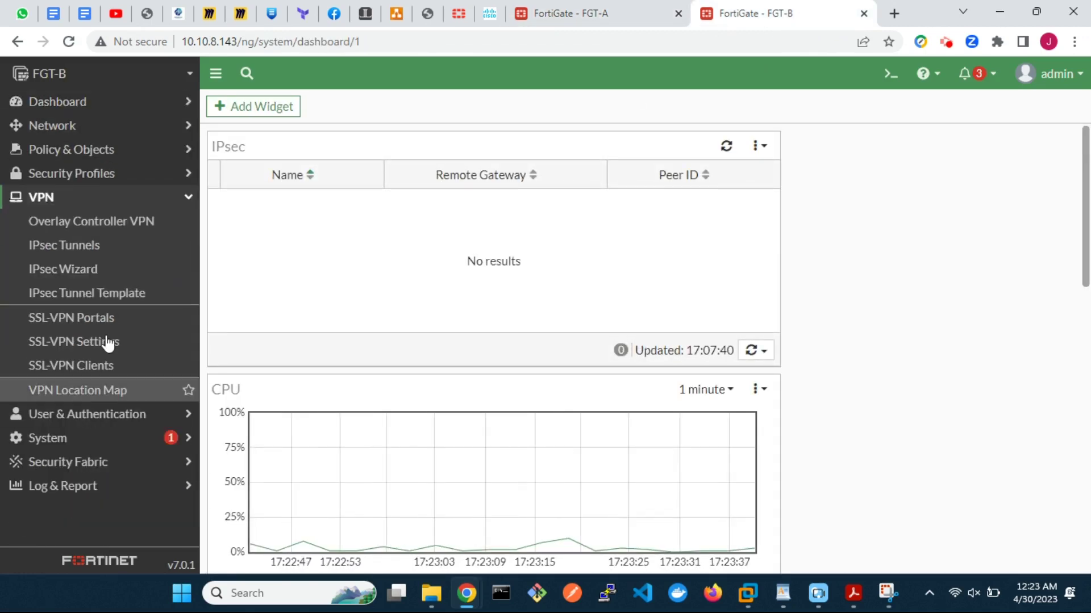
{"action": "left_click", "coordinate": [108, 246]}
{"action": "left_click", "coordinate": [250, 112]}
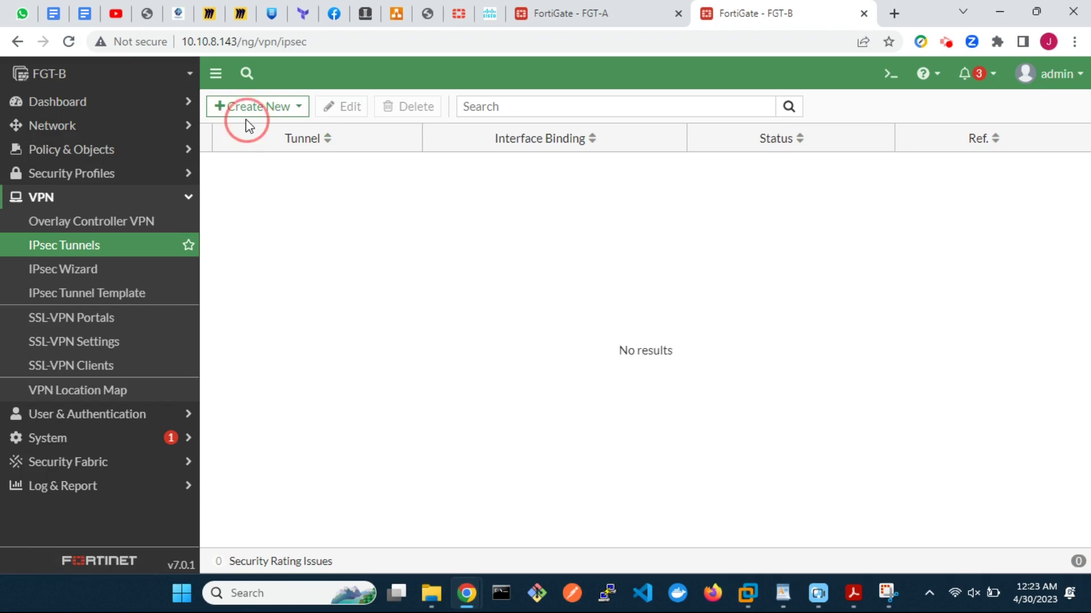
Step: Start a custom IPsec tunnel named s2svpn_isp1
{"action": "left_click", "coordinate": [266, 131]}
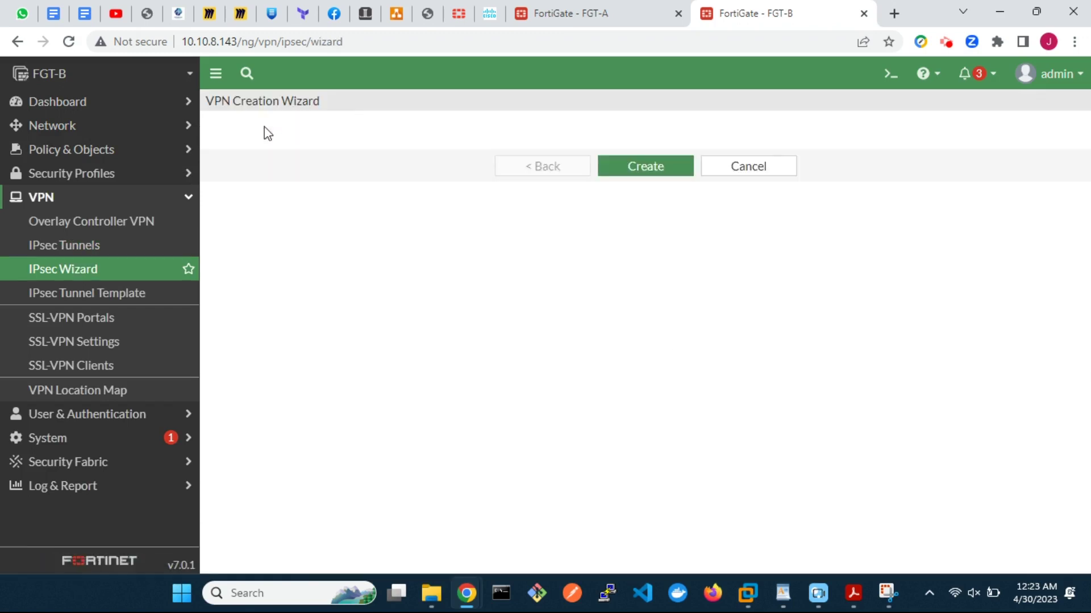
{"action": "left_click", "coordinate": [395, 170]}
{"action": "type", "text": "s"}
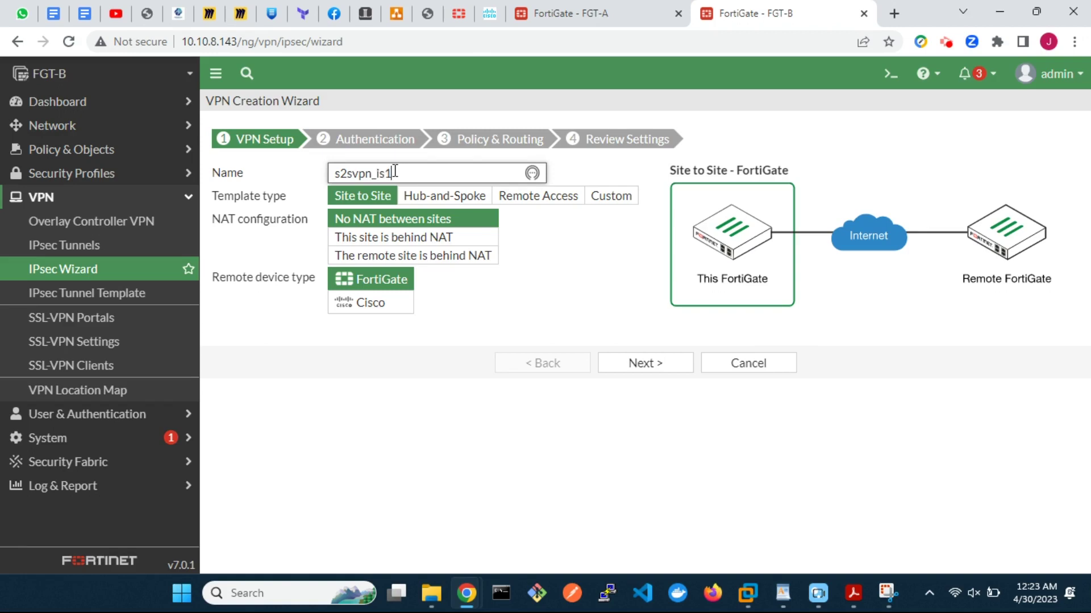
{"action": "type", "text": "2svpn_isp1"}
{"action": "left_click", "coordinate": [612, 196]}
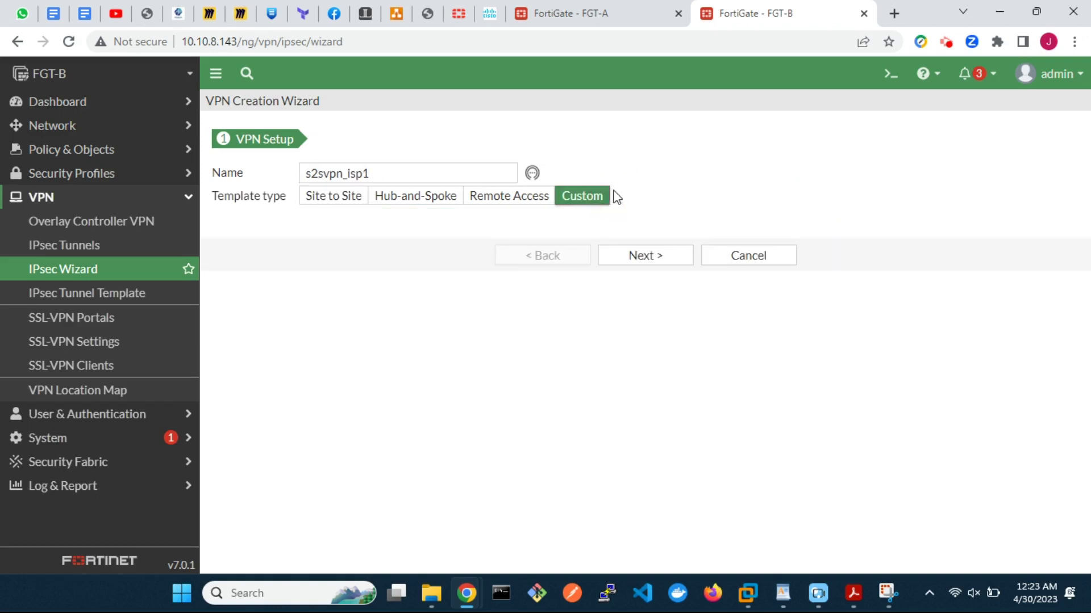
{"action": "left_click", "coordinate": [642, 263]}
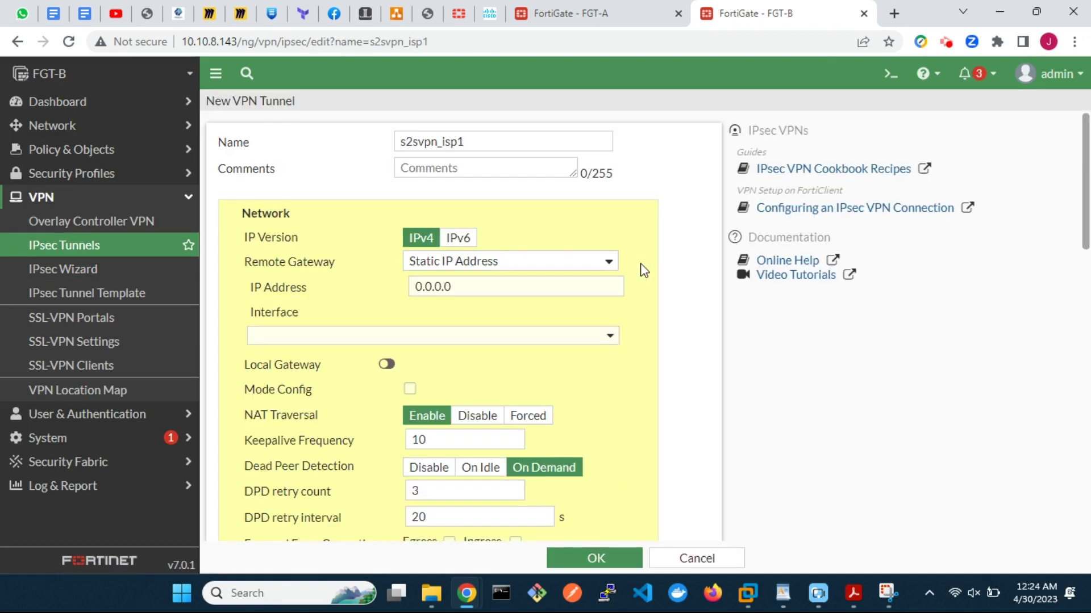
Step: Set remote gateway 192.168.1.20 on wan1 (port1) with DPD retry interval 5
{"action": "left_click_drag", "start_coordinate": [449, 285], "coordinate": [414, 285]}
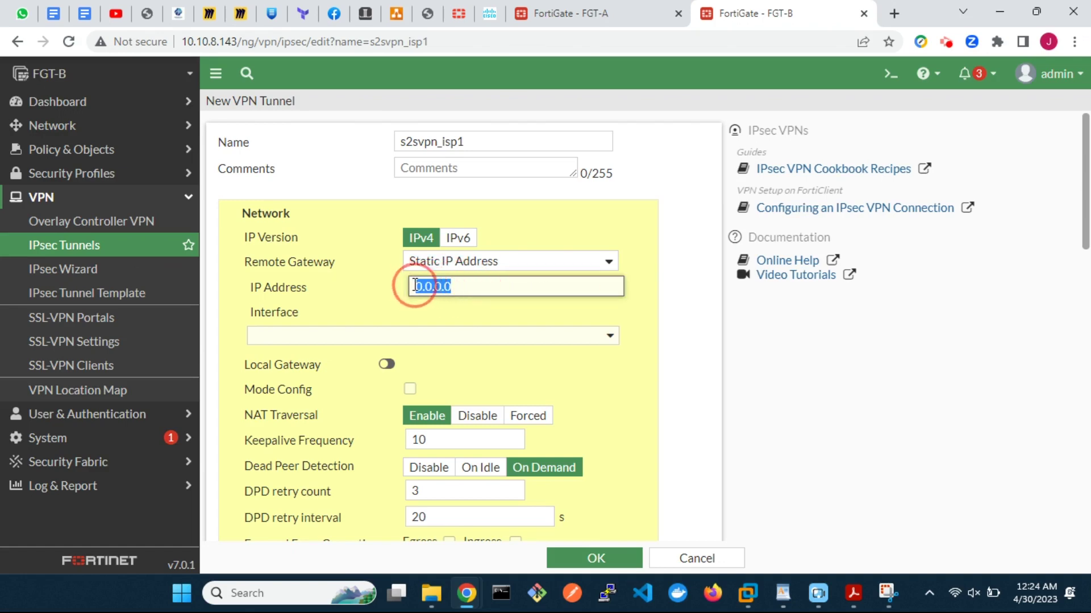
{"action": "type", "text": "192.168.1.20"}
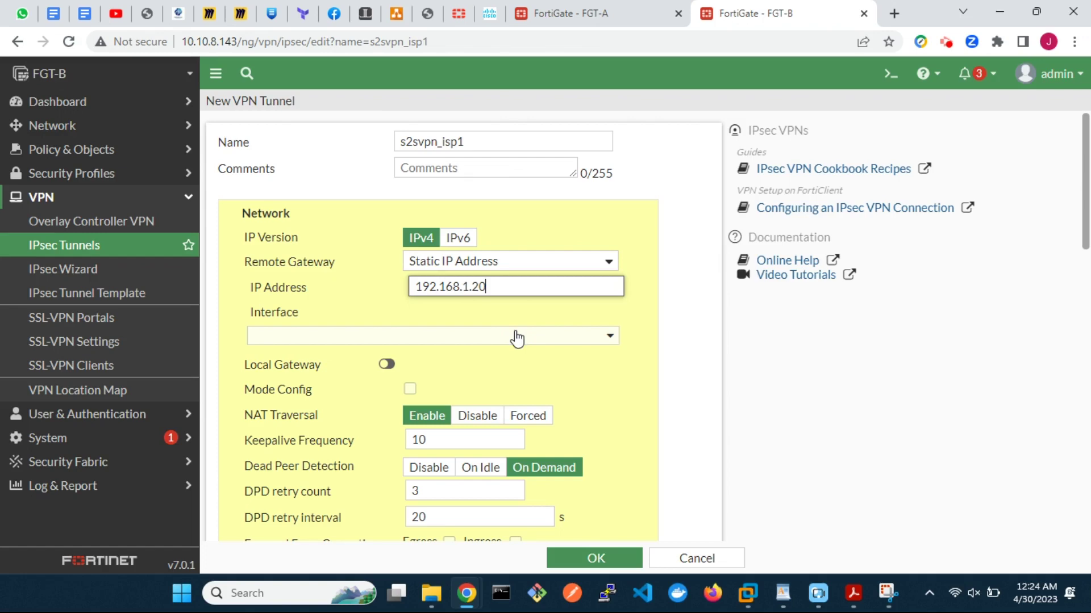
{"action": "left_click", "coordinate": [514, 336]}
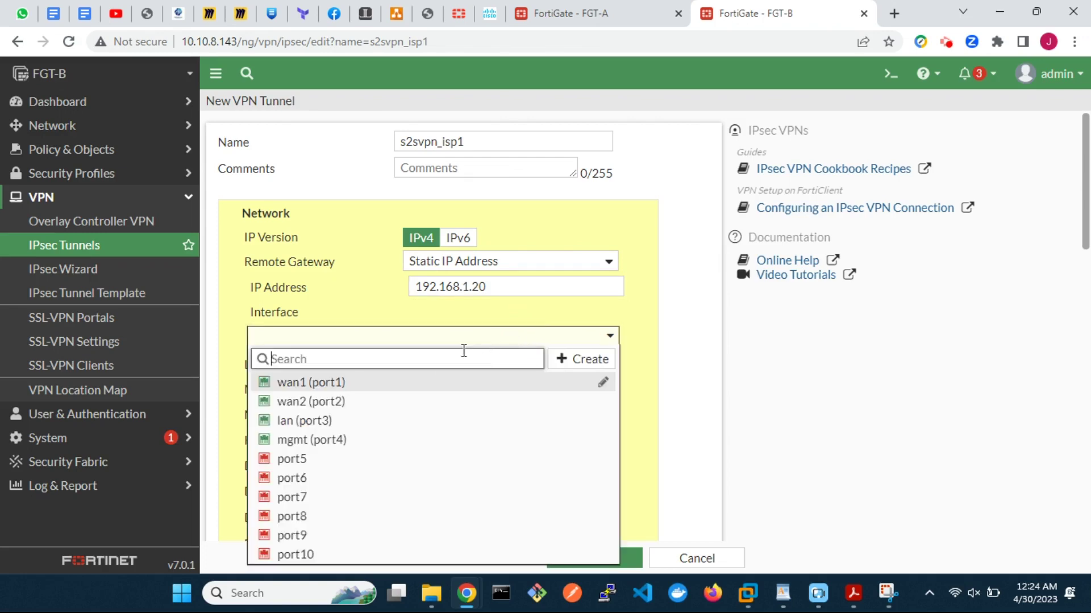
{"action": "left_click", "coordinate": [424, 387]}
{"action": "scroll", "coordinate": [575, 387], "scroll_direction": "down", "scroll_amount": 3}
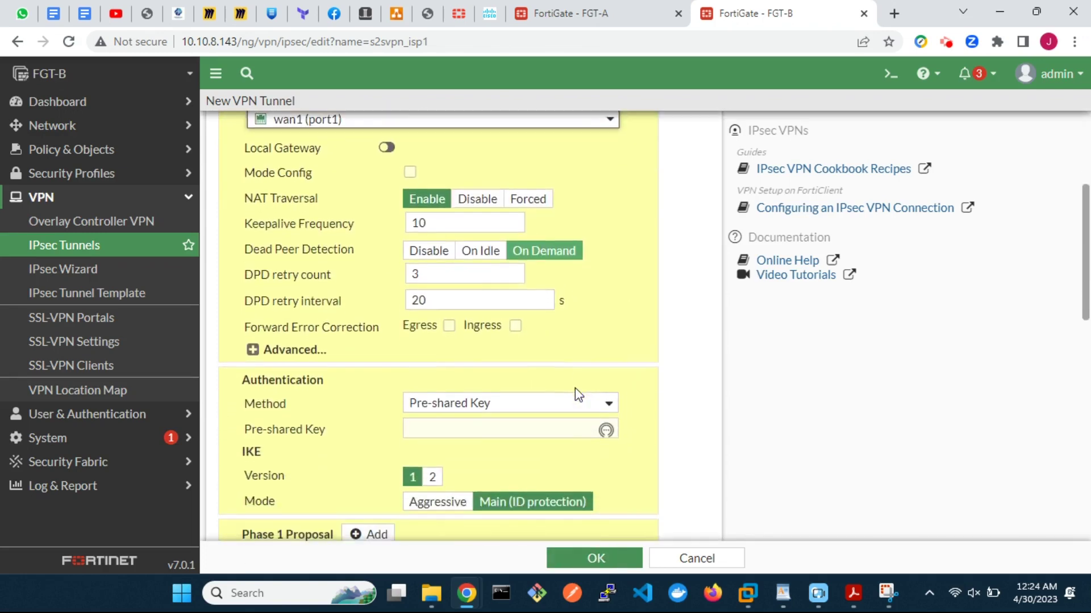
{"action": "double_click", "coordinate": [424, 300]}
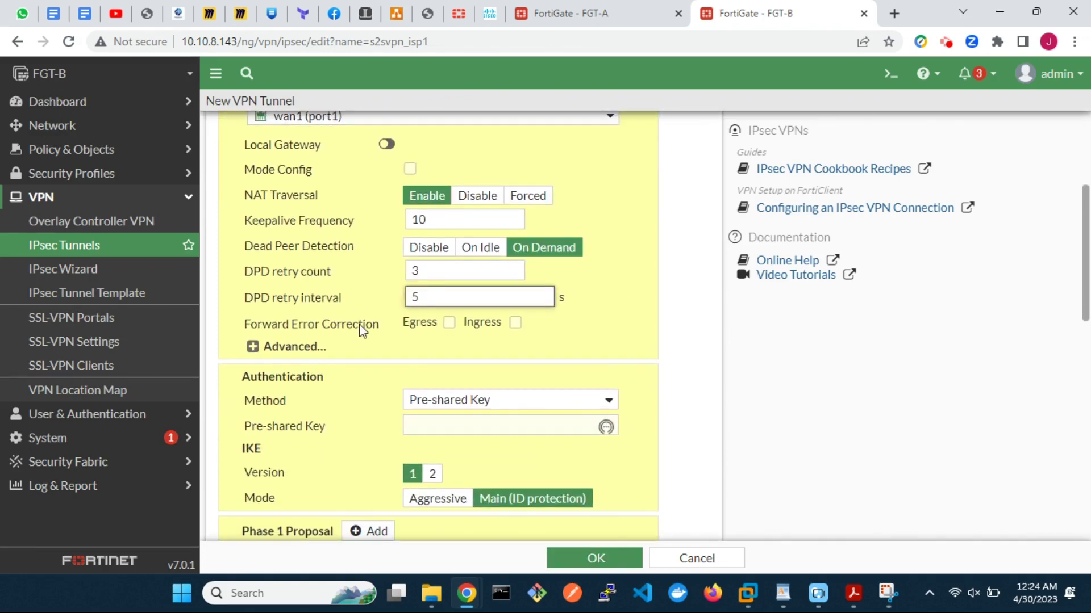
{"action": "type", "text": "5"}
Step: Enable aggregate membership, enter the pre-shared key, and use IKE version 2
{"action": "left_click", "coordinate": [254, 347]}
{"action": "scroll", "coordinate": [365, 375], "scroll_direction": "down", "scroll_amount": 2}
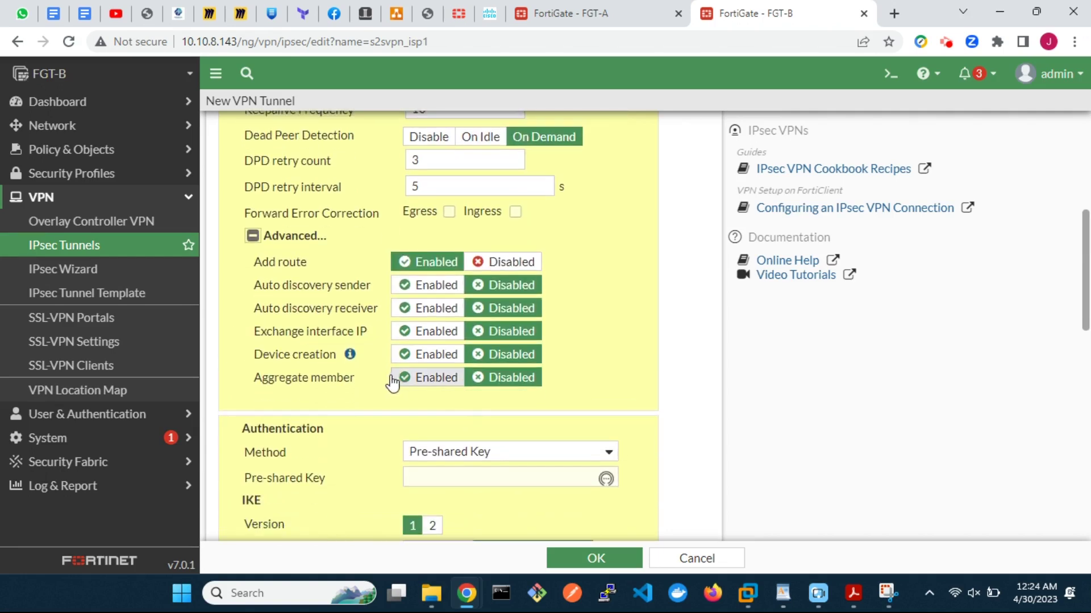
{"action": "left_click", "coordinate": [408, 377]}
{"action": "scroll", "coordinate": [591, 414], "scroll_direction": "down", "scroll_amount": 3}
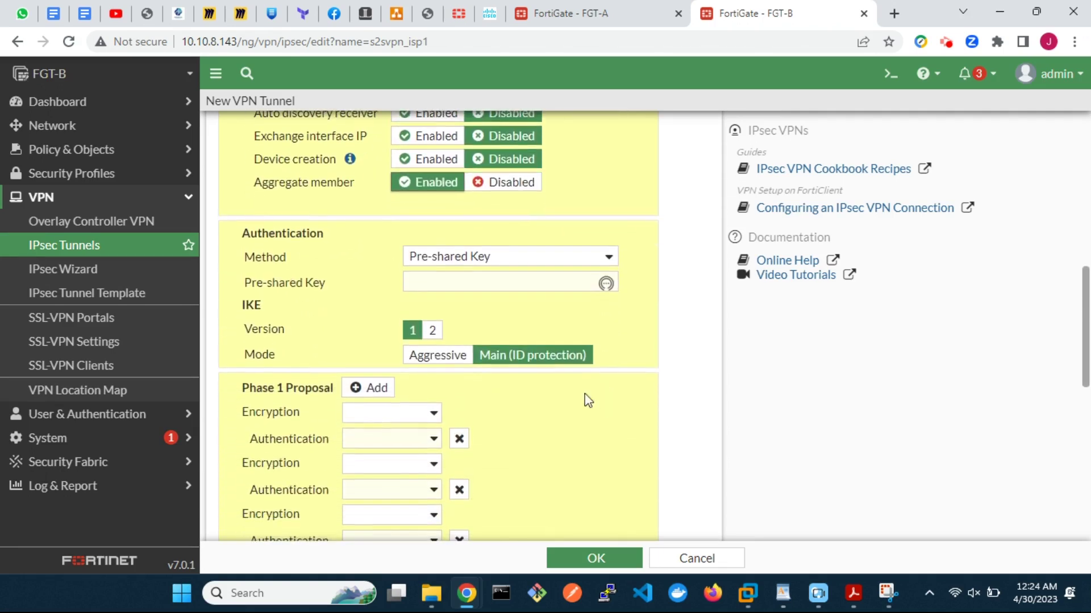
{"action": "left_click", "coordinate": [485, 283]}
{"action": "type", "text": "fort"}
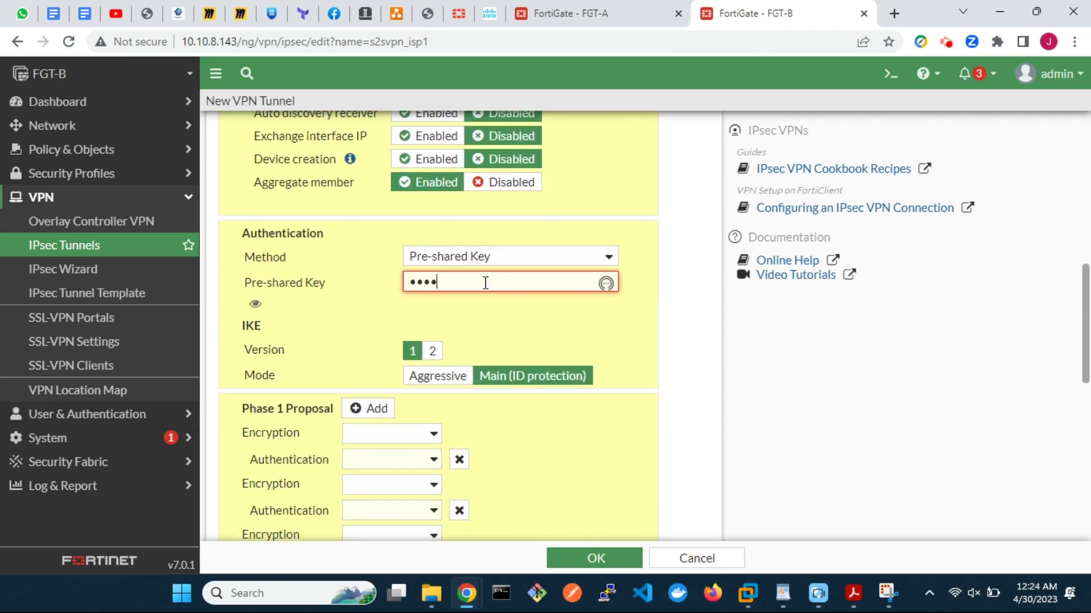
{"action": "type", "text": "ine"}
{"action": "left_click", "coordinate": [433, 352]}
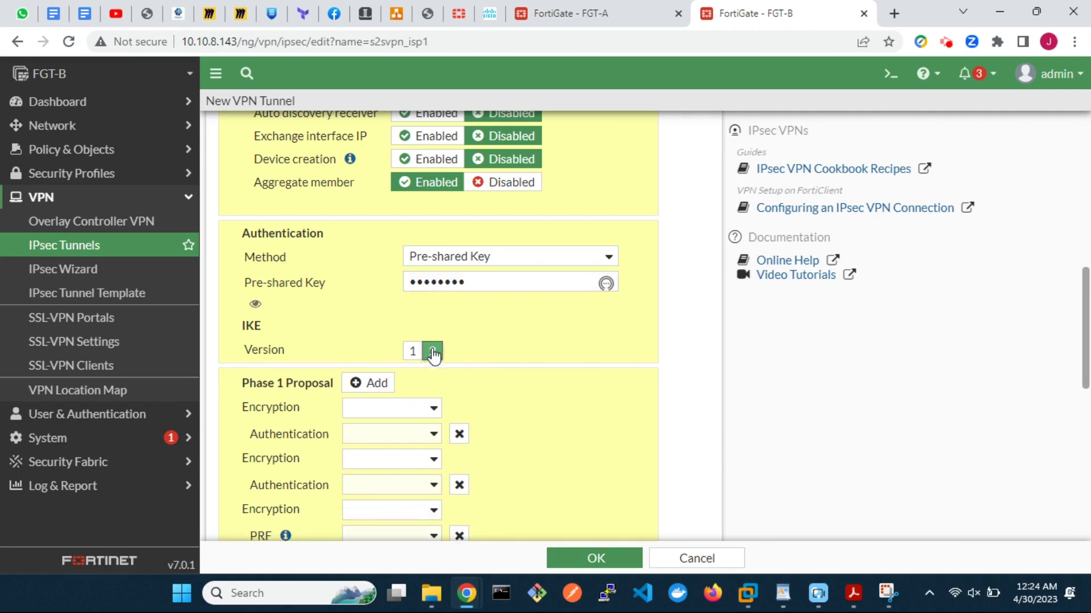
Step: Reduce the Phase 1 proposals to a single DES/SHA1 entry
{"action": "scroll", "coordinate": [433, 355], "scroll_direction": "down", "scroll_amount": 4}
{"action": "left_click", "coordinate": [432, 163]}
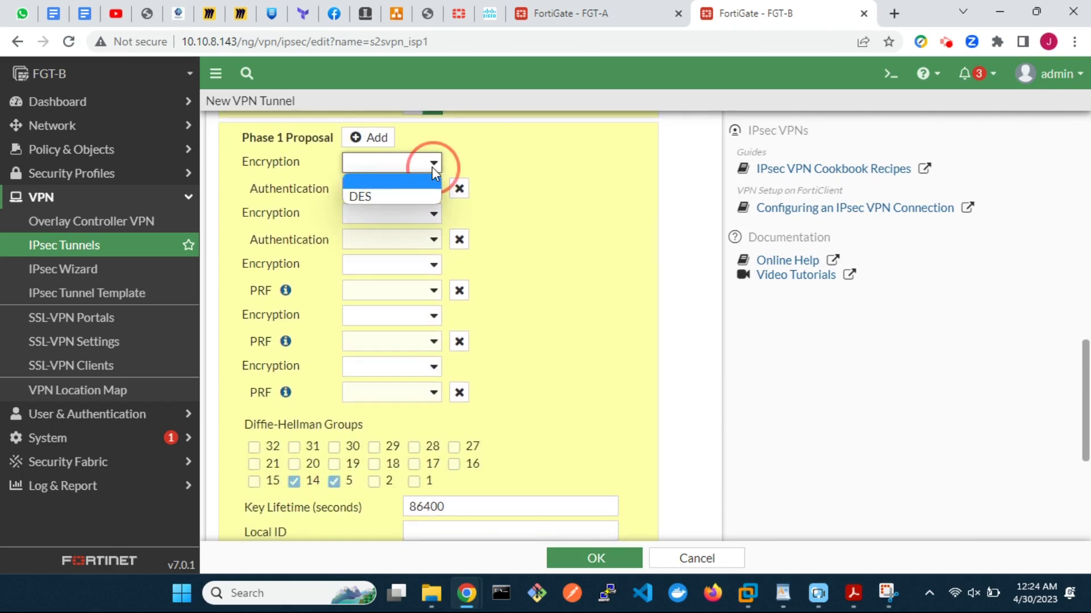
{"action": "left_click", "coordinate": [424, 195]}
{"action": "left_click", "coordinate": [420, 190]}
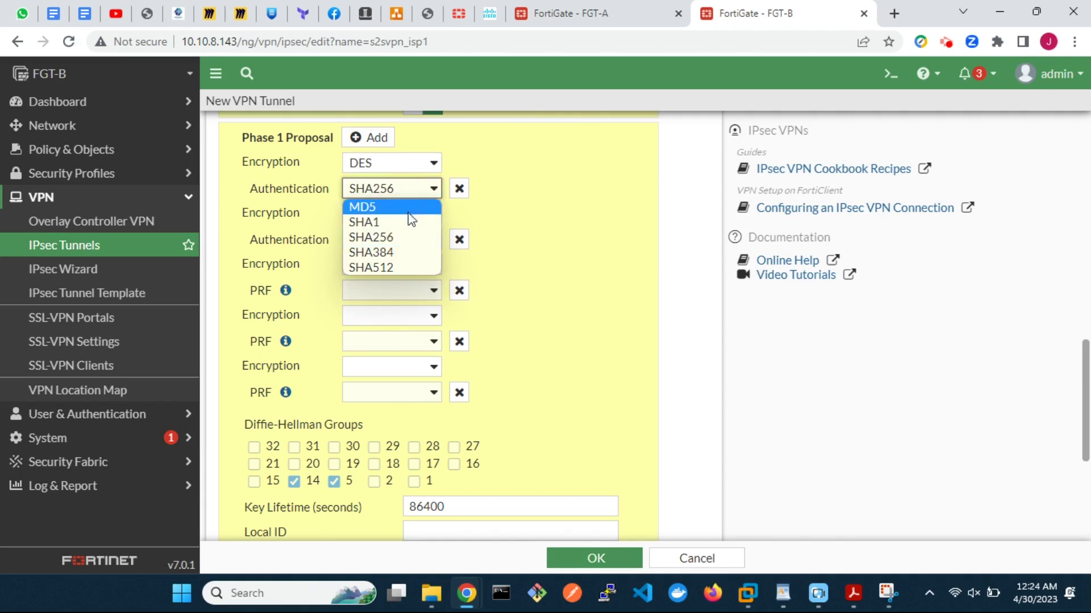
{"action": "left_click", "coordinate": [409, 229]}
{"action": "left_click", "coordinate": [459, 239]}
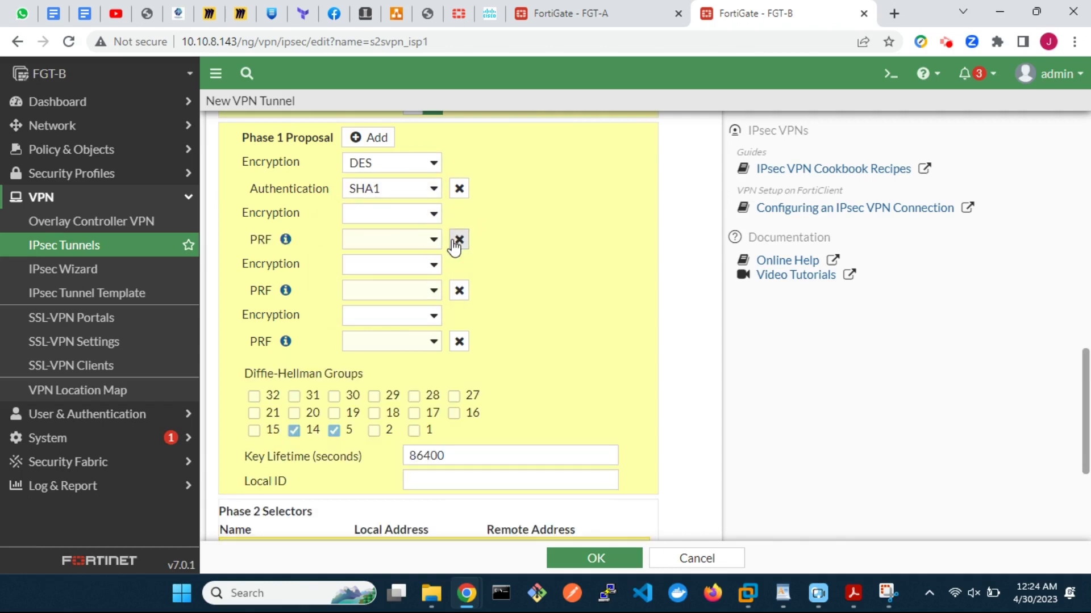
{"action": "left_click", "coordinate": [459, 239]}
{"action": "left_click", "coordinate": [459, 240]}
{"action": "left_click", "coordinate": [458, 240]}
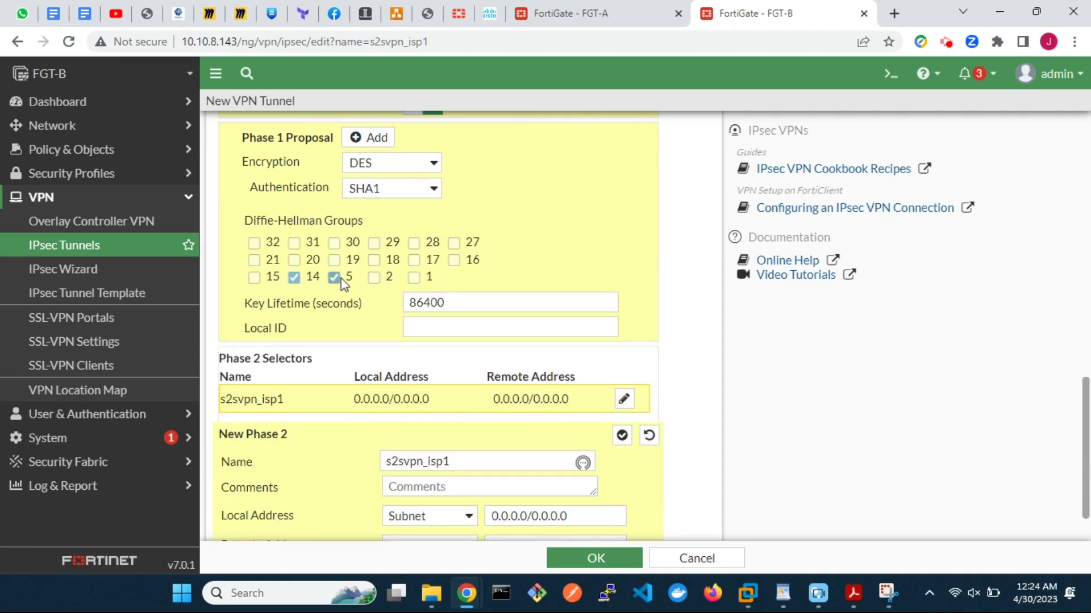
Step: Set Phase 2 local address 10.2.2.0/24 and remote address 10.1.1.0/24
{"action": "scroll", "coordinate": [468, 397], "scroll_direction": "down", "scroll_amount": 1}
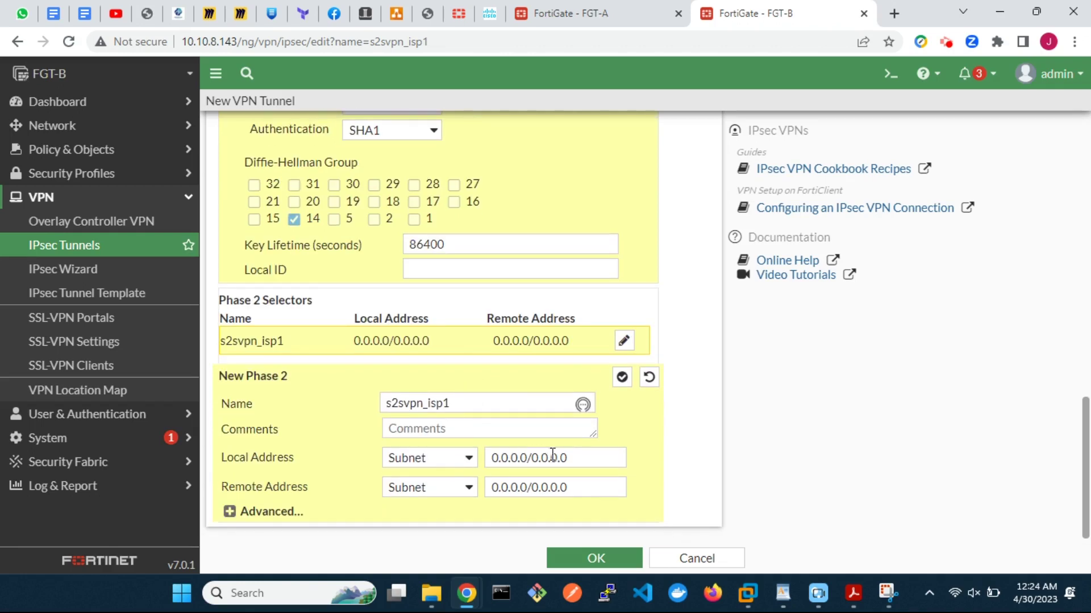
{"action": "left_click_drag", "start_coordinate": [576, 458], "coordinate": [492, 458]}
{"action": "type", "text": "10"}
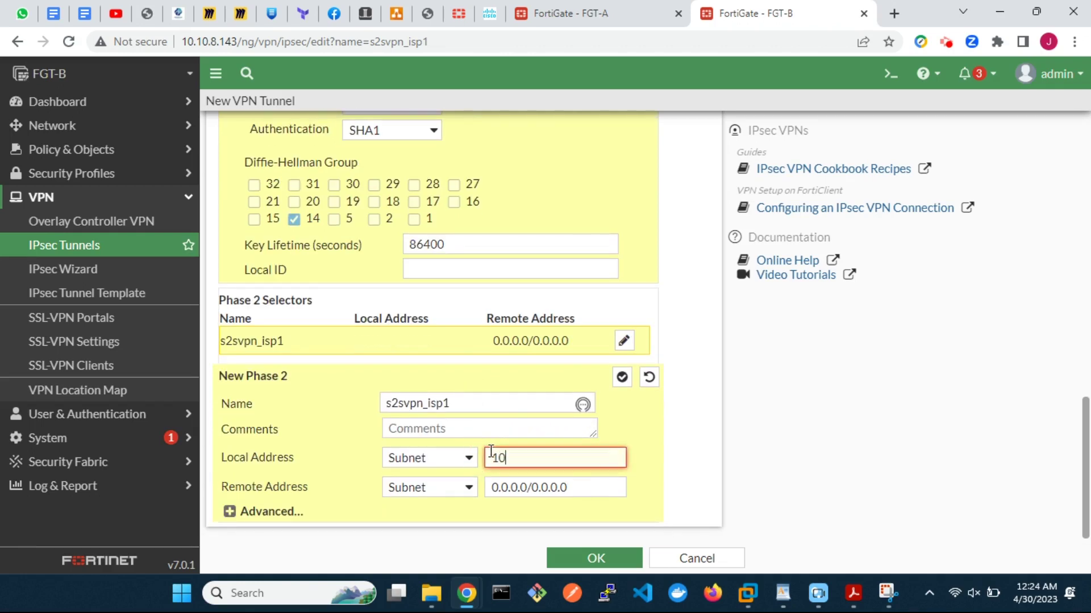
{"action": "type", "text": ".2.2.0/24"}
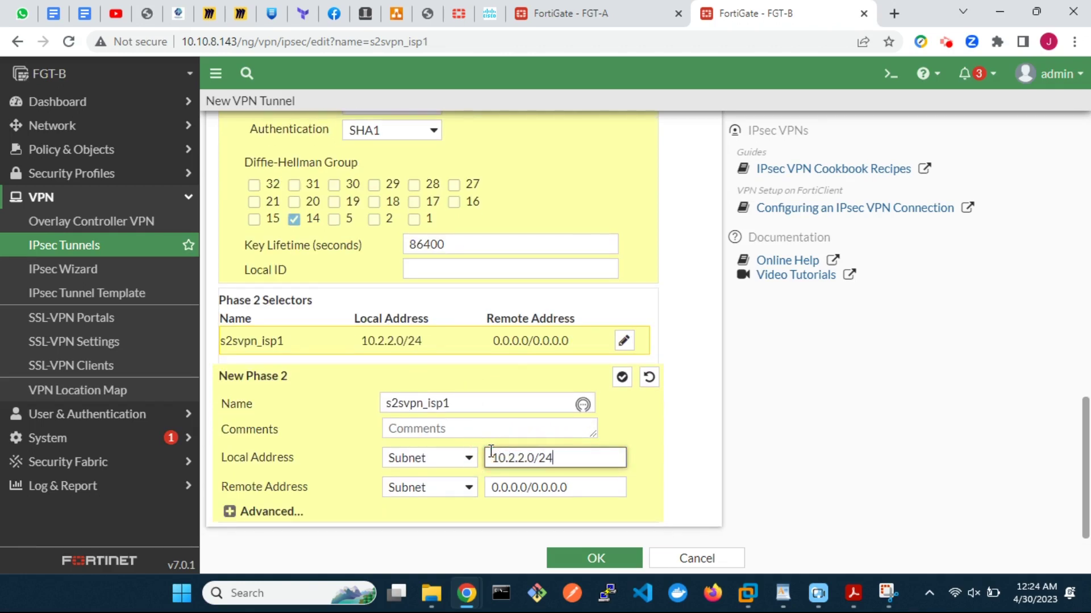
{"action": "left_click_drag", "start_coordinate": [577, 493], "coordinate": [492, 490]}
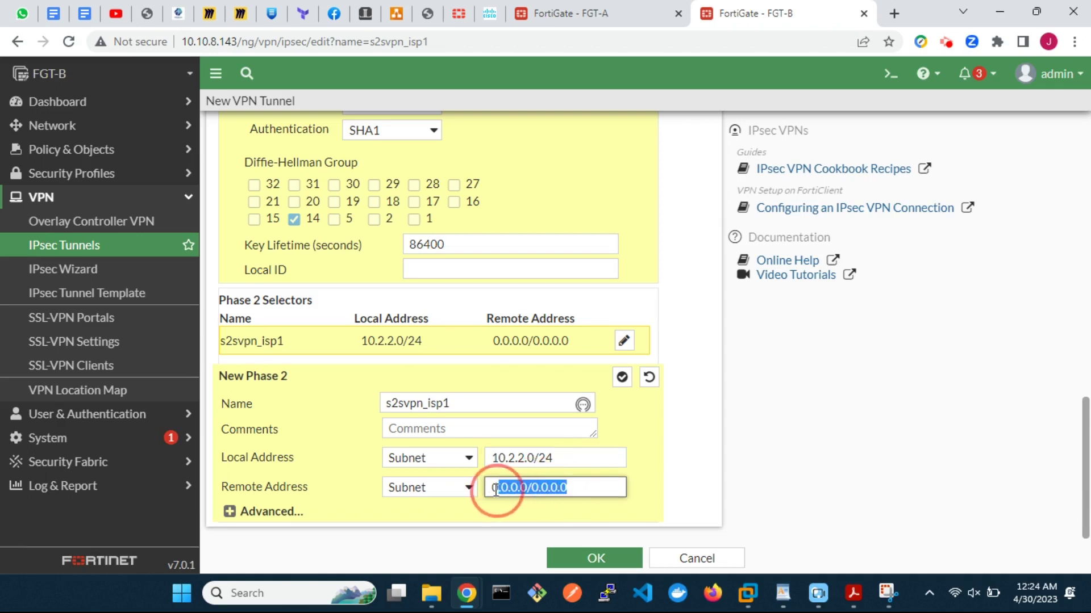
{"action": "type", "text": "10.1.1."}
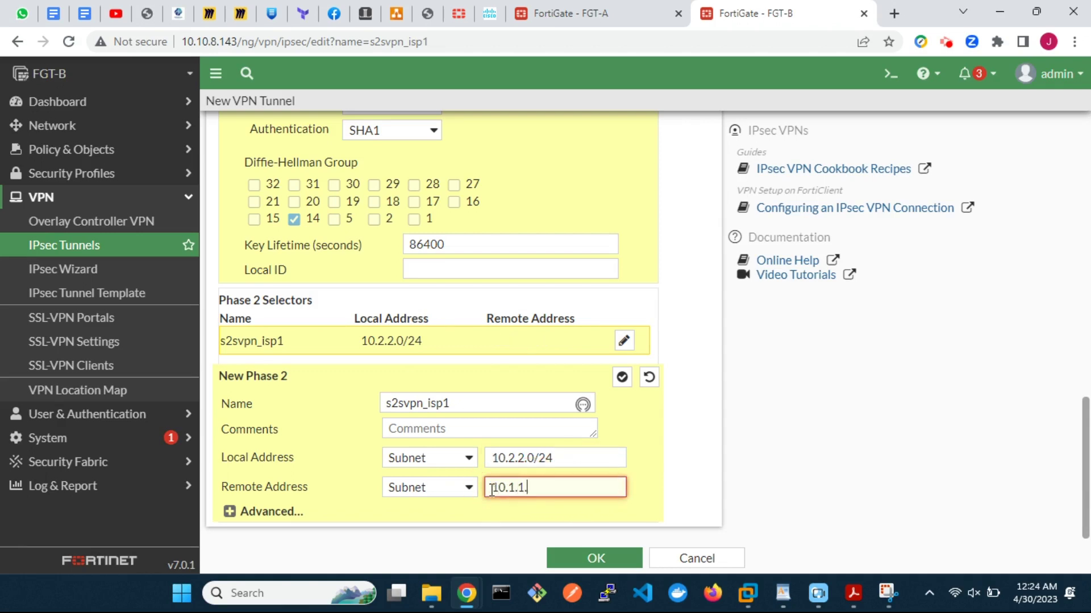
{"action": "type", "text": "1."}
{"action": "key", "text": "BackSpace"}
{"action": "key", "text": "BackSpace"}
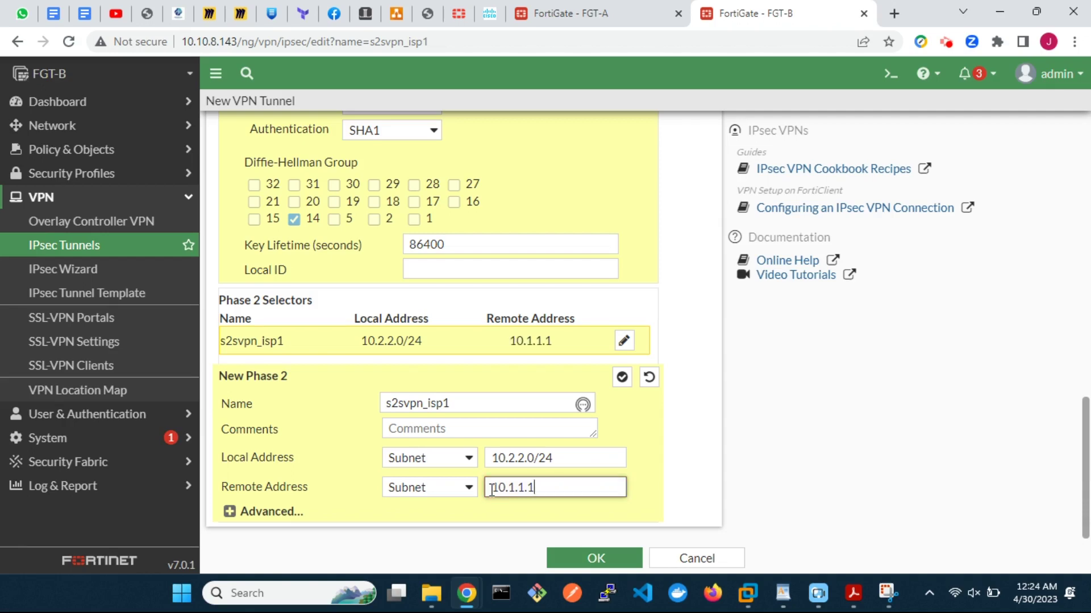
{"action": "type", "text": "0."}
{"action": "type", "text": "24"}
{"action": "left_click", "coordinate": [230, 513]}
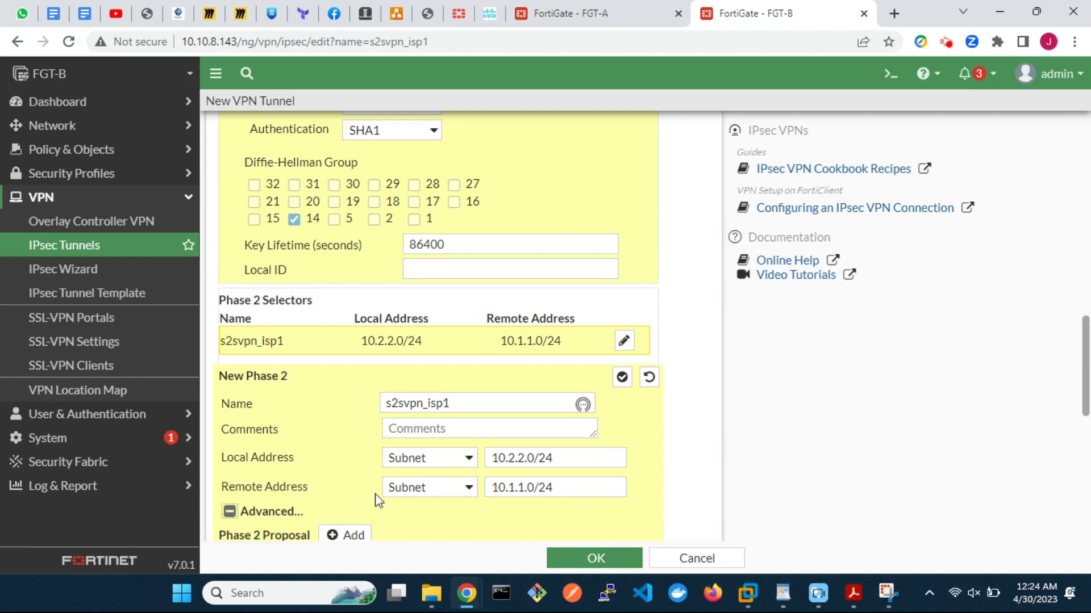
Step: Keep one DES/SHA1 Phase 2 proposal, turn on auto-negotiate, and save s2svpn_isp1
{"action": "scroll", "coordinate": [377, 499], "scroll_direction": "down", "scroll_amount": 6}
{"action": "left_click", "coordinate": [367, 200]}
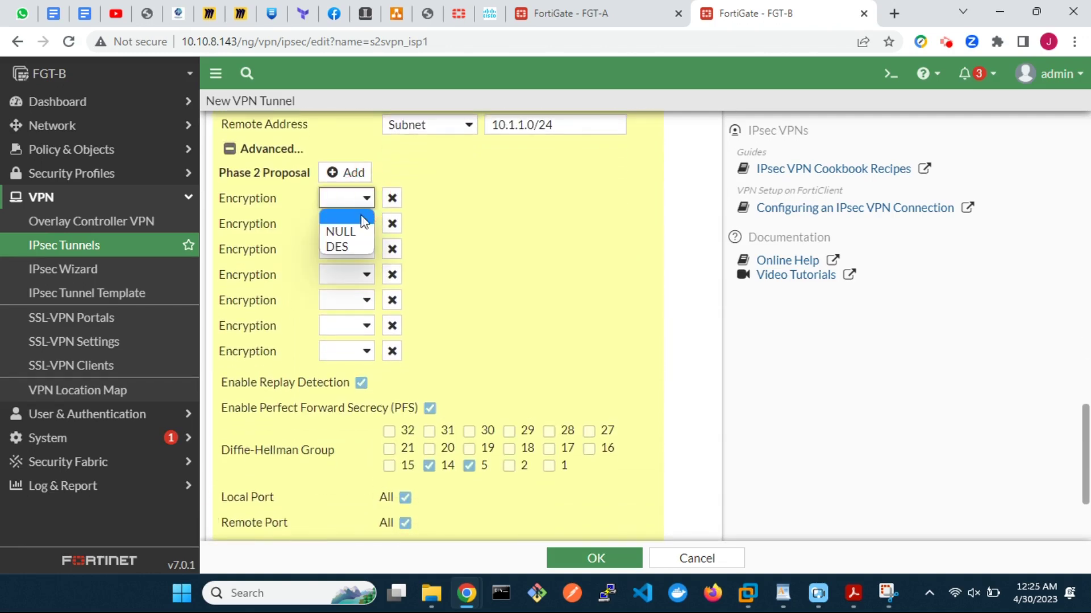
{"action": "left_click", "coordinate": [353, 244]}
{"action": "left_click", "coordinate": [391, 227]}
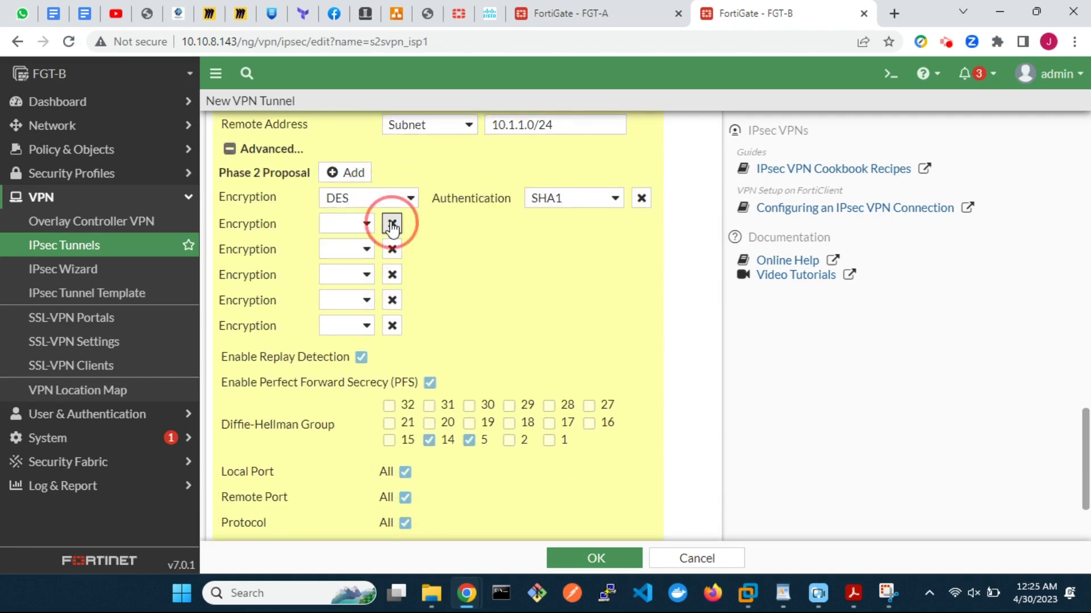
{"action": "left_click", "coordinate": [392, 227]}
{"action": "left_click", "coordinate": [392, 227]}
{"action": "left_click", "coordinate": [392, 228]}
{"action": "left_click", "coordinate": [392, 227]}
{"action": "left_click", "coordinate": [392, 228]}
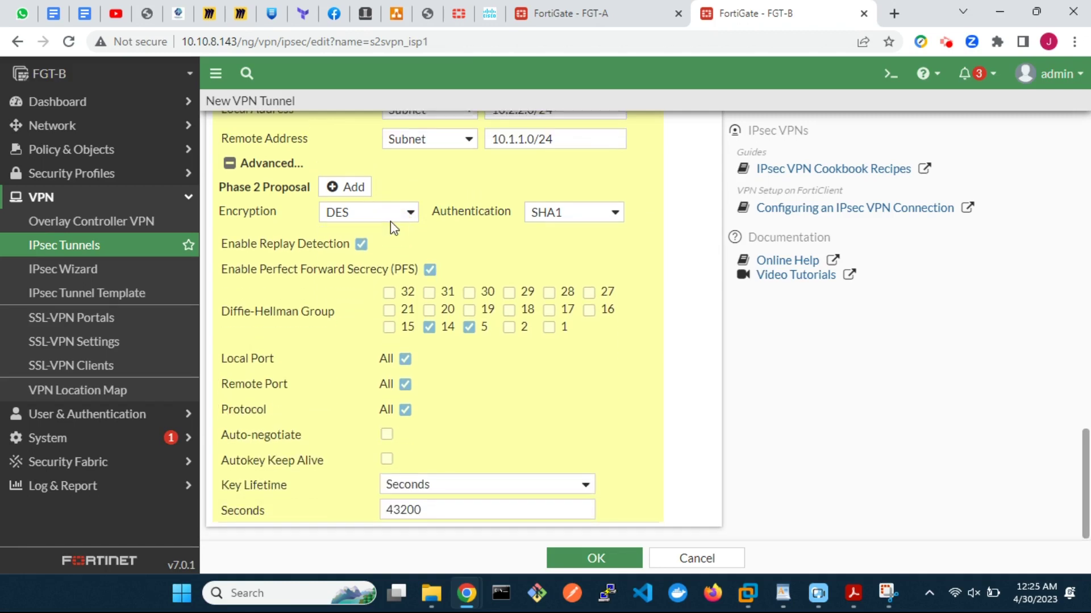
{"action": "left_click", "coordinate": [387, 435]}
{"action": "scroll", "coordinate": [591, 416], "scroll_direction": "up", "scroll_amount": 10}
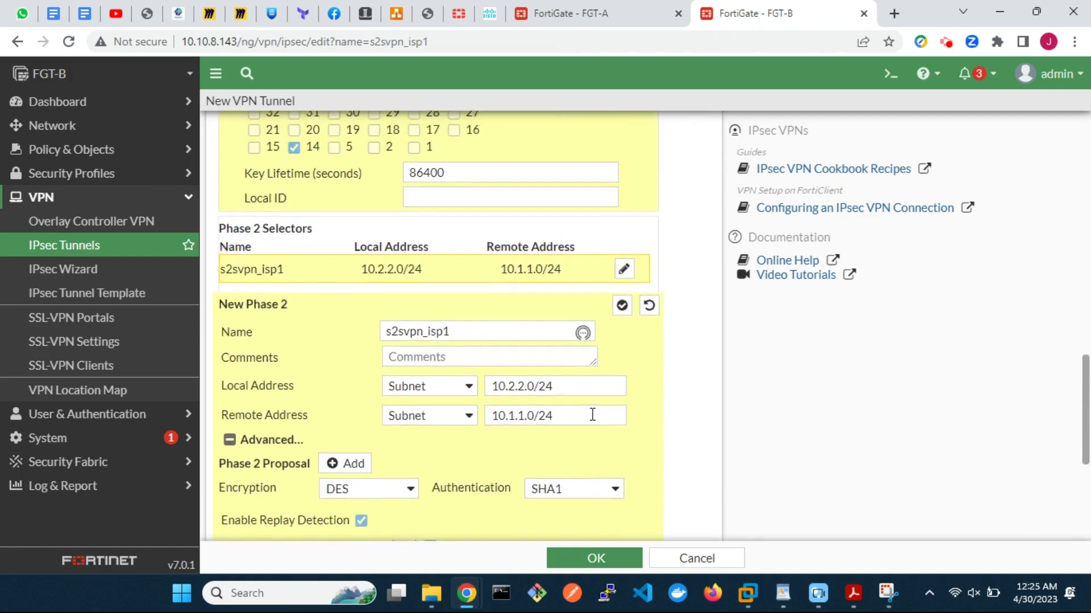
{"action": "scroll", "coordinate": [591, 421], "scroll_direction": "up", "scroll_amount": 10}
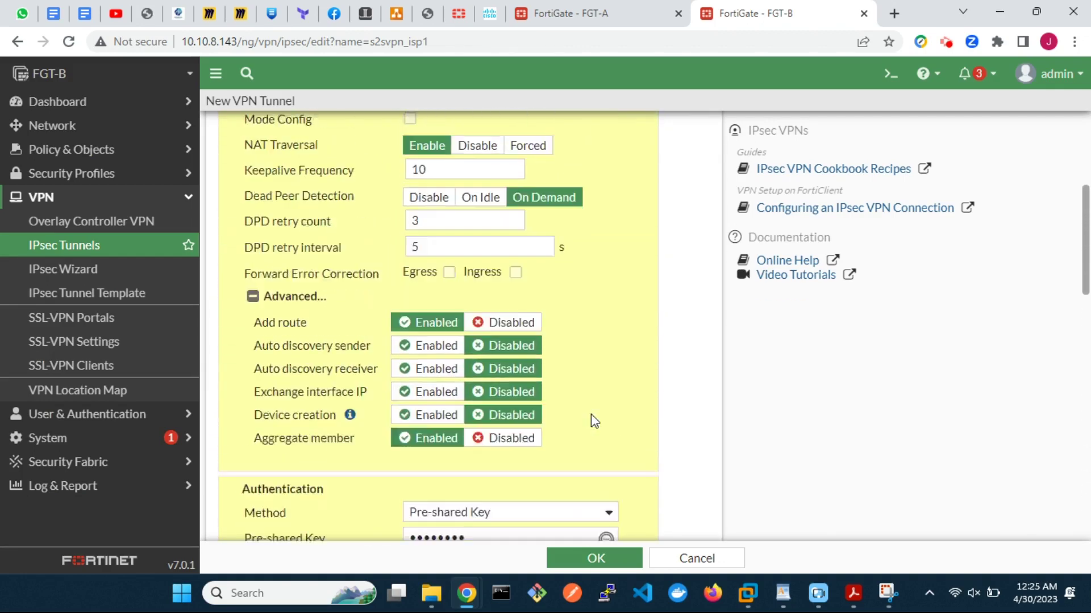
{"action": "left_click", "coordinate": [596, 558]}
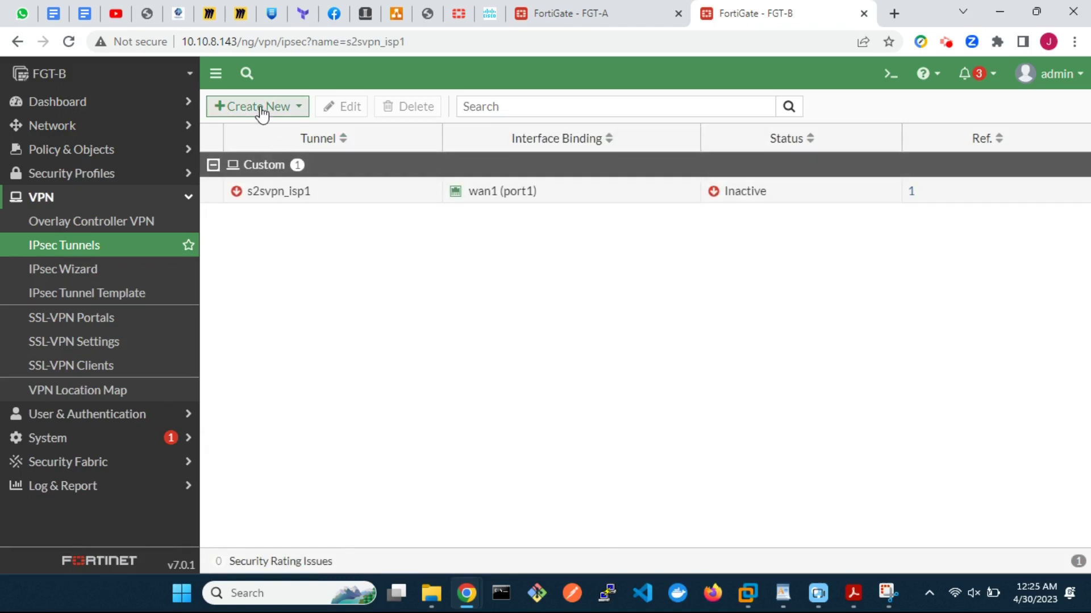
Step: Start a second custom IPsec tunnel named s2svpn_isp2
{"action": "left_click", "coordinate": [259, 107]}
{"action": "left_click", "coordinate": [264, 134]}
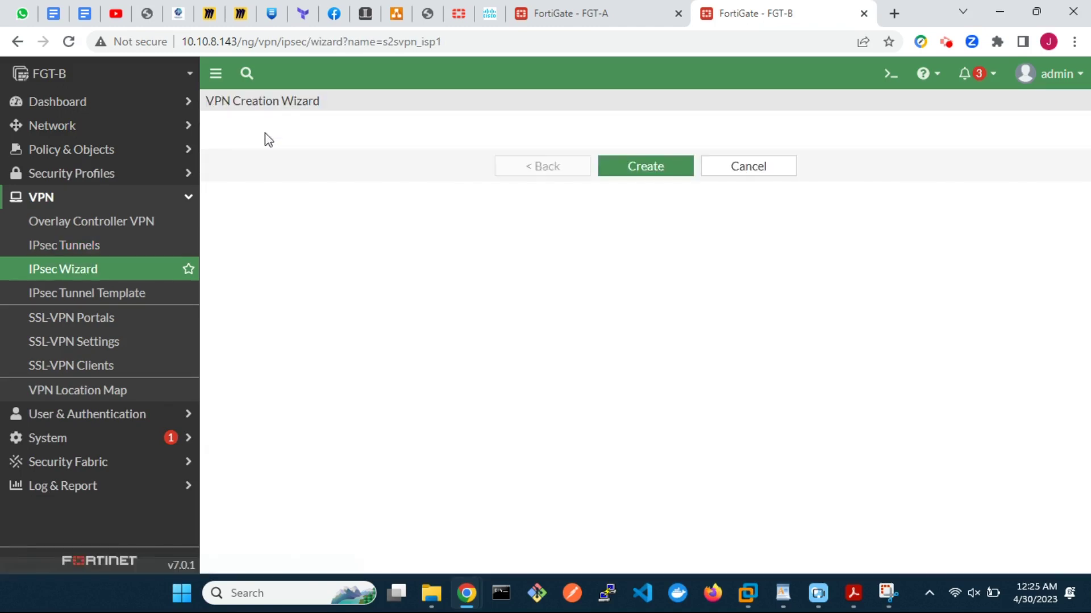
{"action": "left_click", "coordinate": [444, 171]}
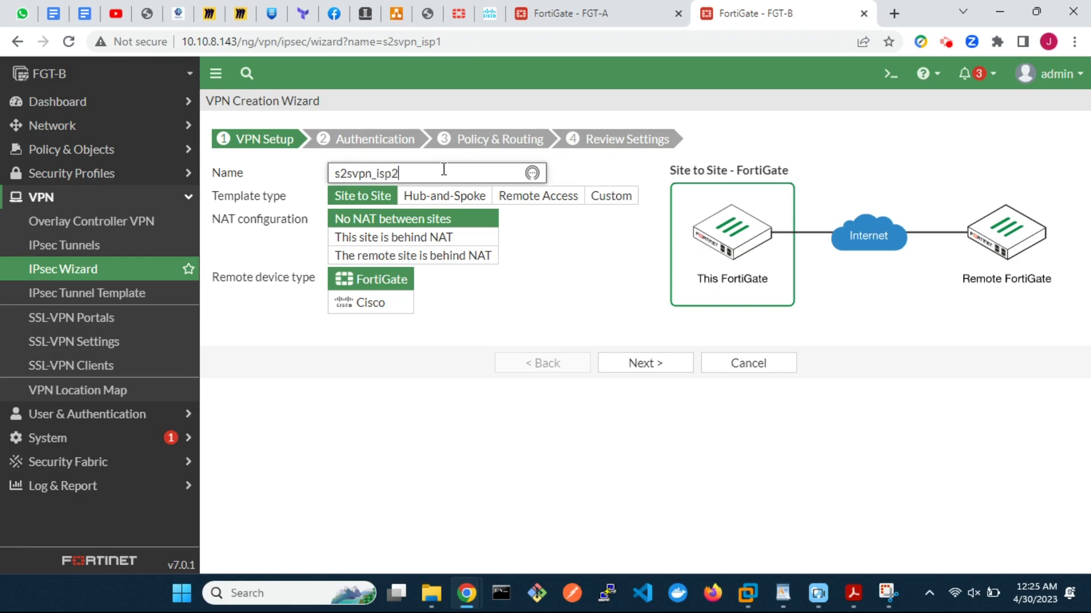
{"action": "left_click", "coordinate": [614, 198]}
{"action": "left_click", "coordinate": [621, 257]}
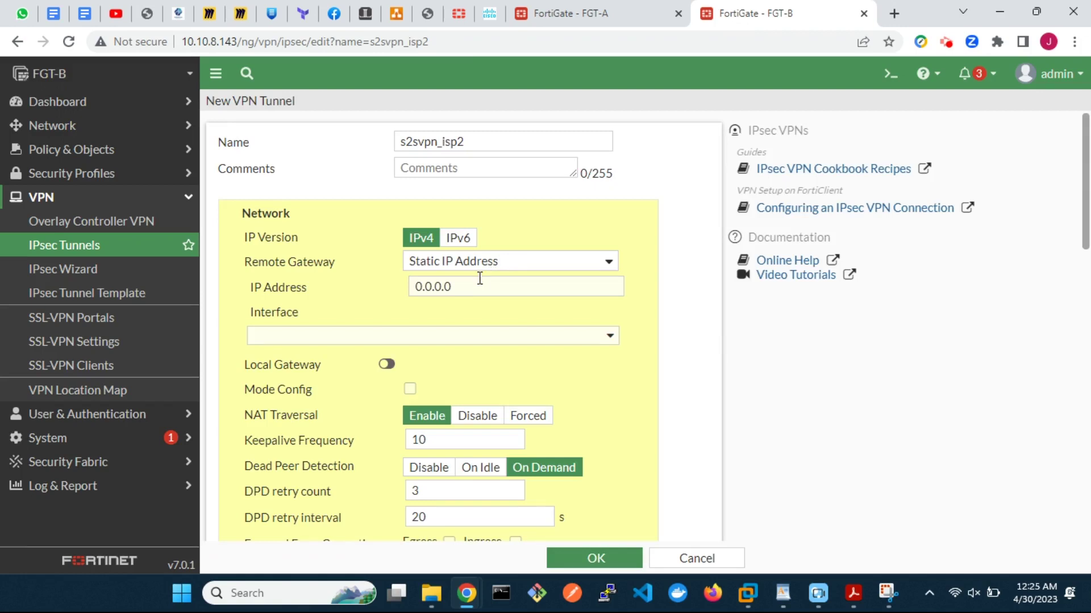
Step: Set remote gateway 172.16.30.20 on wan2 (port2) with DPD retry interval 5
{"action": "left_click_drag", "start_coordinate": [454, 286], "coordinate": [411, 288]}
{"action": "type", "text": "172."}
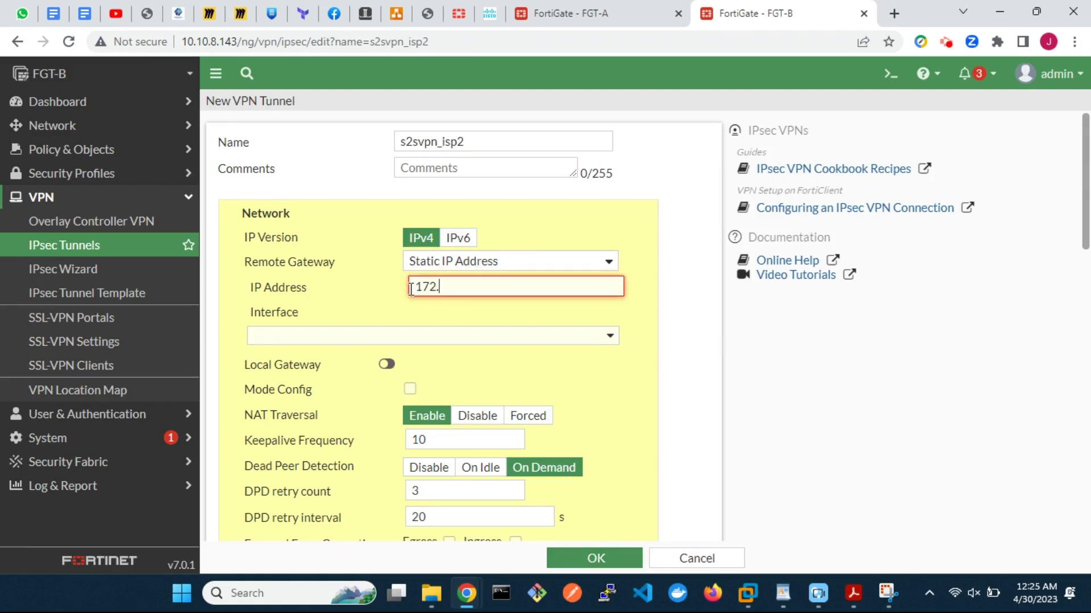
{"action": "type", "text": "16.30.20"}
{"action": "left_click", "coordinate": [472, 336]}
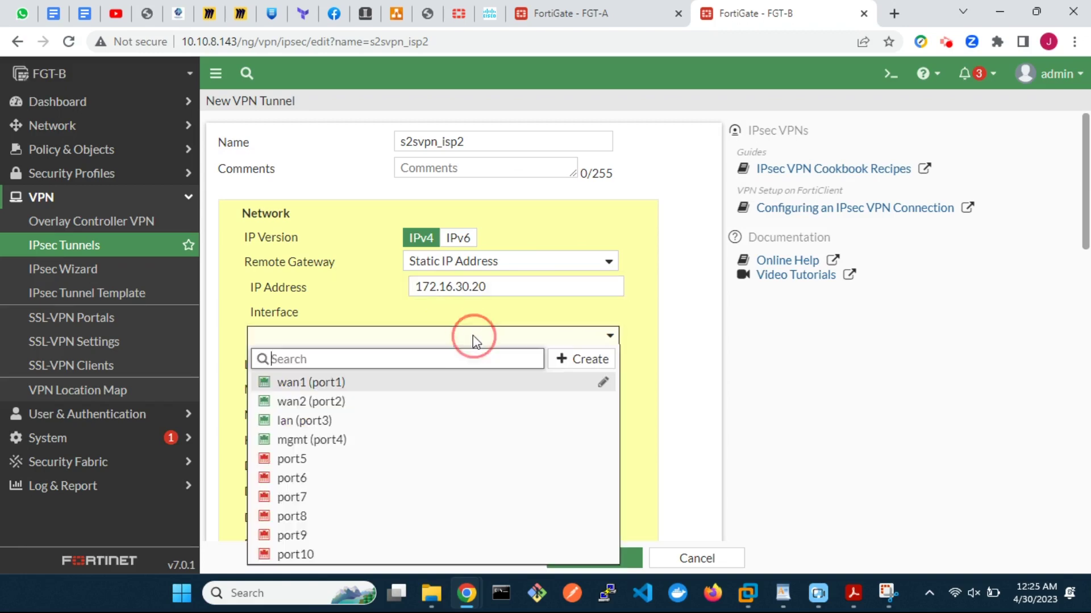
{"action": "left_click", "coordinate": [404, 402]}
{"action": "scroll", "coordinate": [602, 423], "scroll_direction": "down", "scroll_amount": 3}
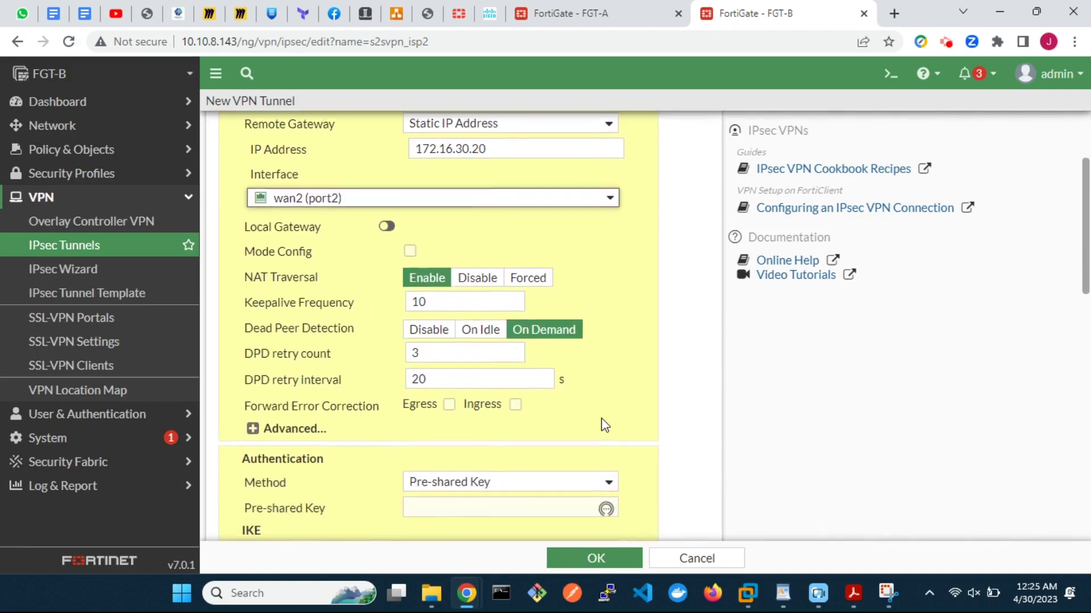
{"action": "scroll", "coordinate": [603, 426], "scroll_direction": "down", "scroll_amount": 2}
{"action": "double_click", "coordinate": [416, 302]}
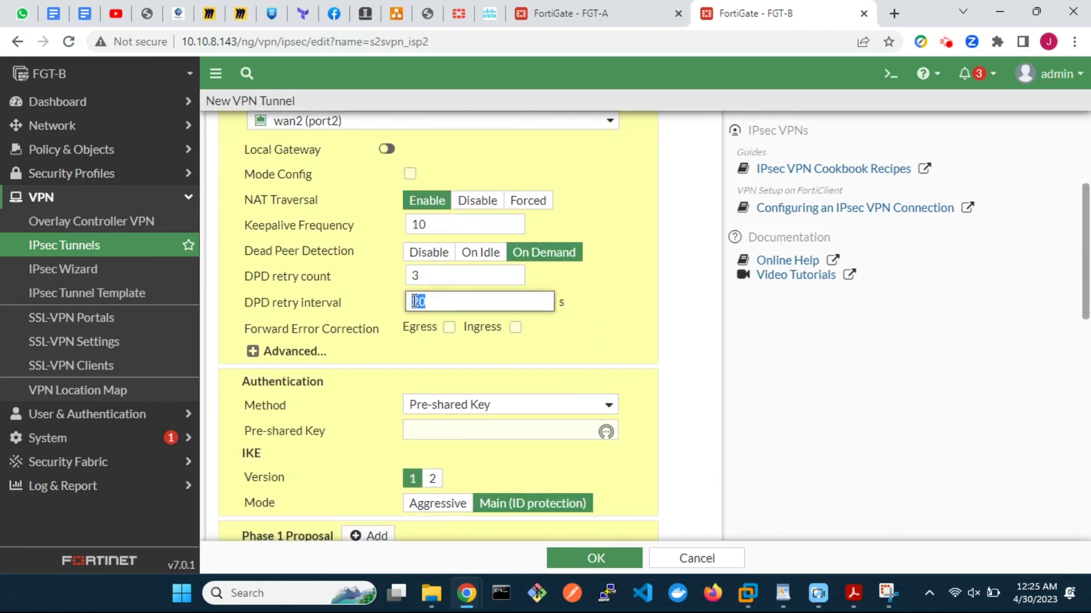
Step: Enable aggregate membership, enter the pre-shared key, and use IKE version 2
{"action": "left_click", "coordinate": [253, 352]}
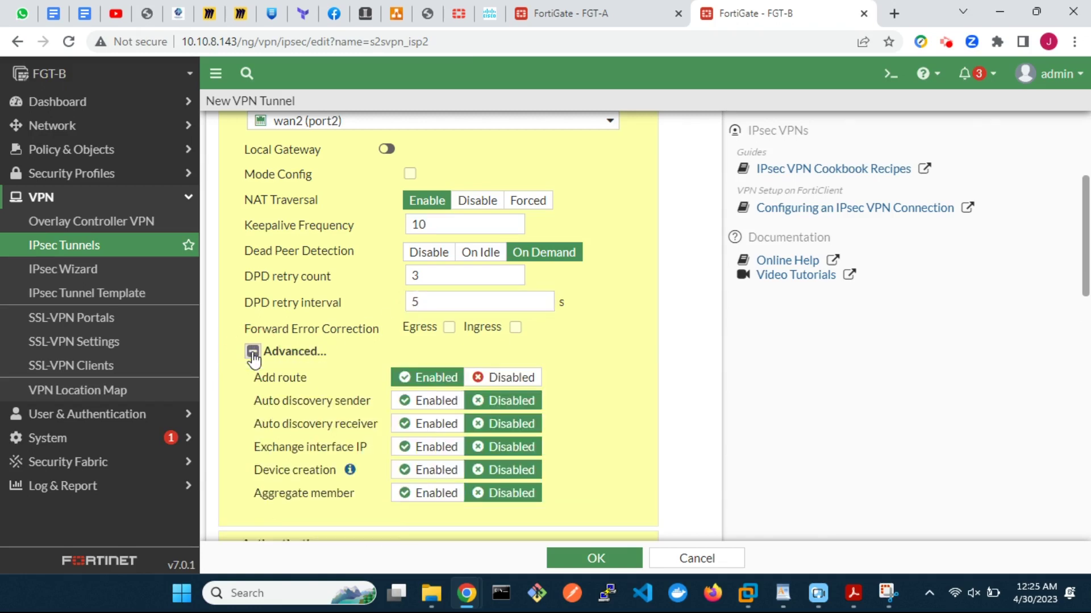
{"action": "scroll", "coordinate": [423, 447], "scroll_direction": "down", "scroll_amount": 3}
{"action": "left_click", "coordinate": [428, 320]}
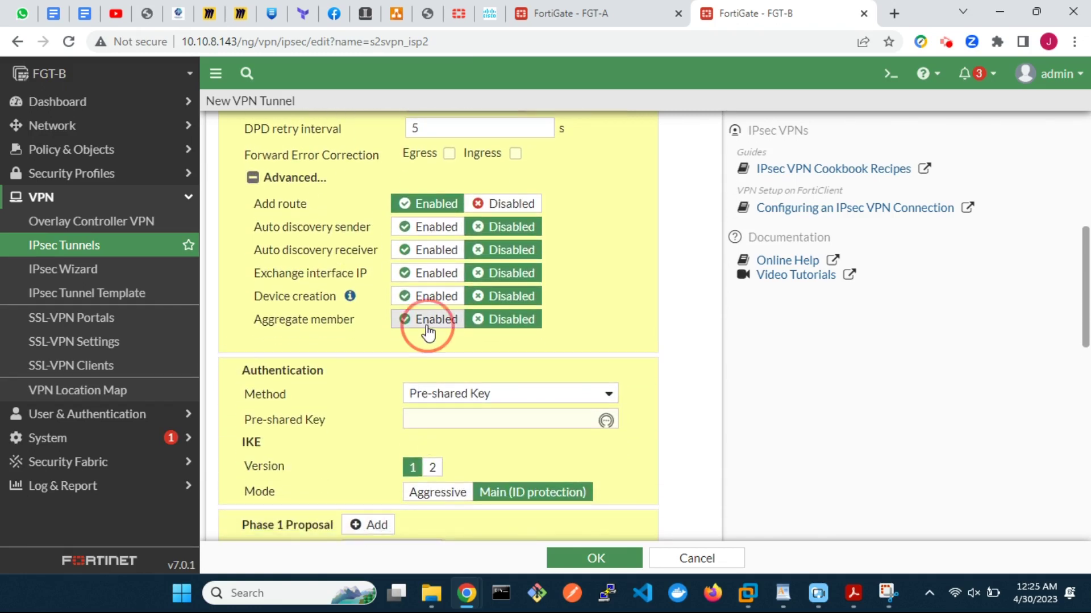
{"action": "scroll", "coordinate": [492, 409], "scroll_direction": "down", "scroll_amount": 2}
{"action": "left_click", "coordinate": [415, 263]}
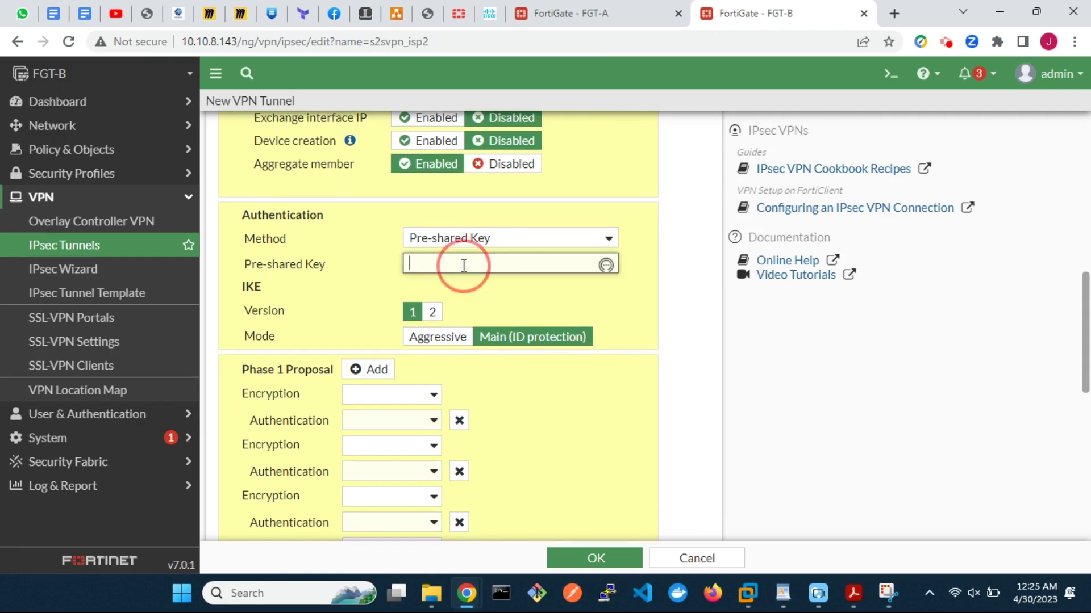
{"action": "type", "text": "123456"}
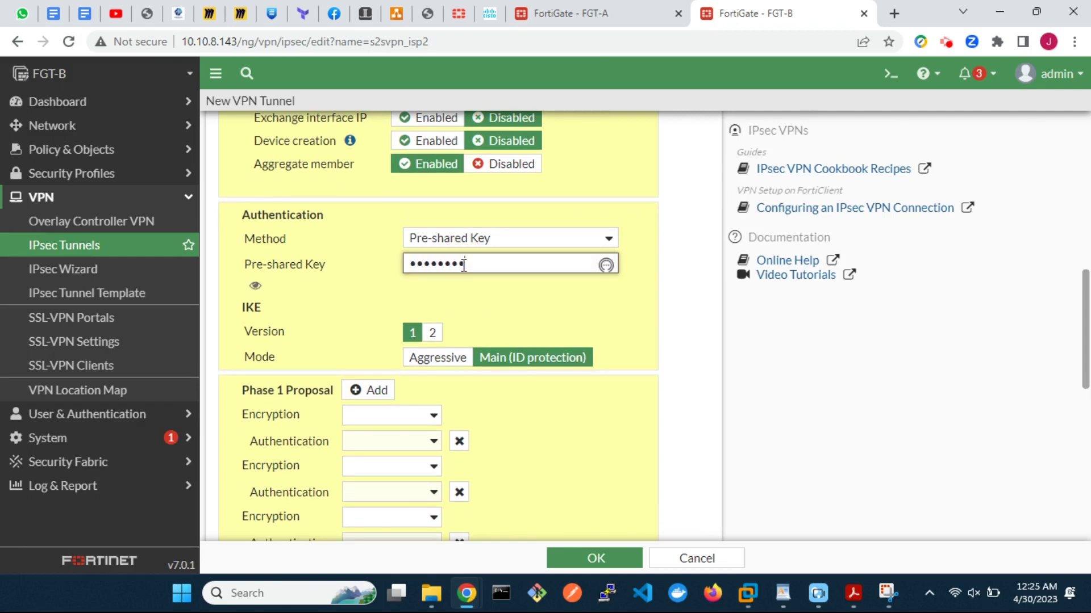
{"action": "left_click", "coordinate": [433, 332]}
Step: Set Phase 1 to a single DES/SHA1 proposal with only DH group 14
{"action": "scroll", "coordinate": [433, 333], "scroll_direction": "down", "scroll_amount": 5}
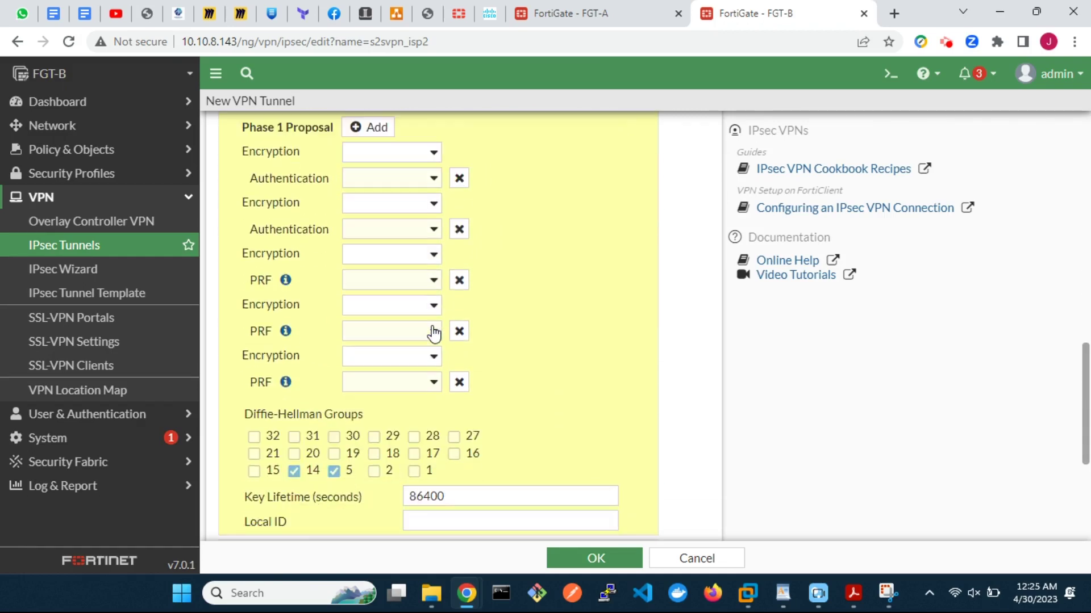
{"action": "scroll", "coordinate": [446, 166], "scroll_direction": "up", "scroll_amount": 1}
{"action": "left_click", "coordinate": [432, 189]}
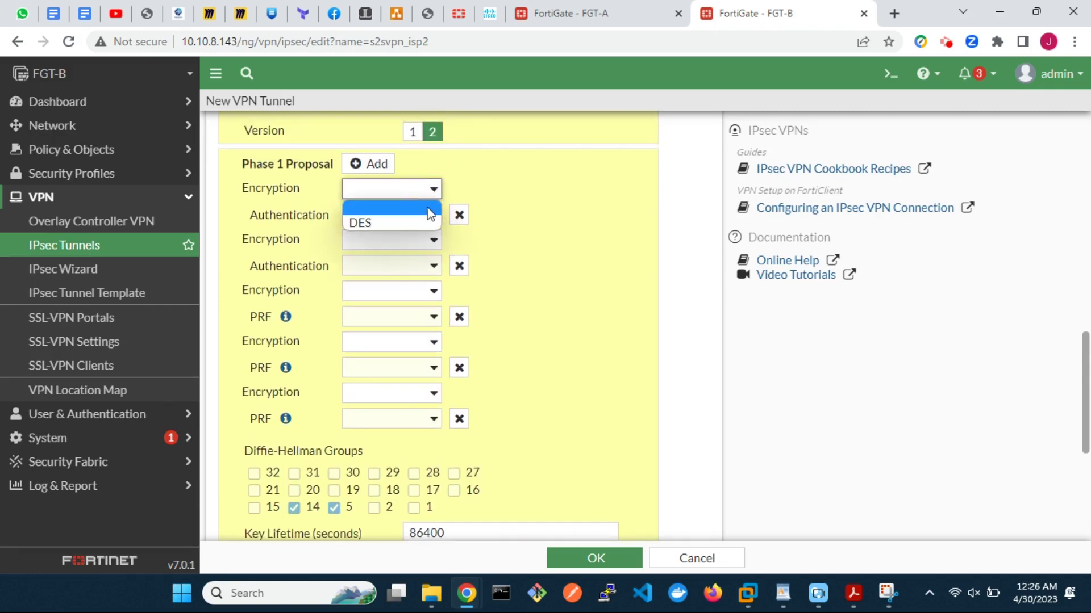
{"action": "left_click", "coordinate": [421, 222]}
{"action": "left_click", "coordinate": [419, 215]}
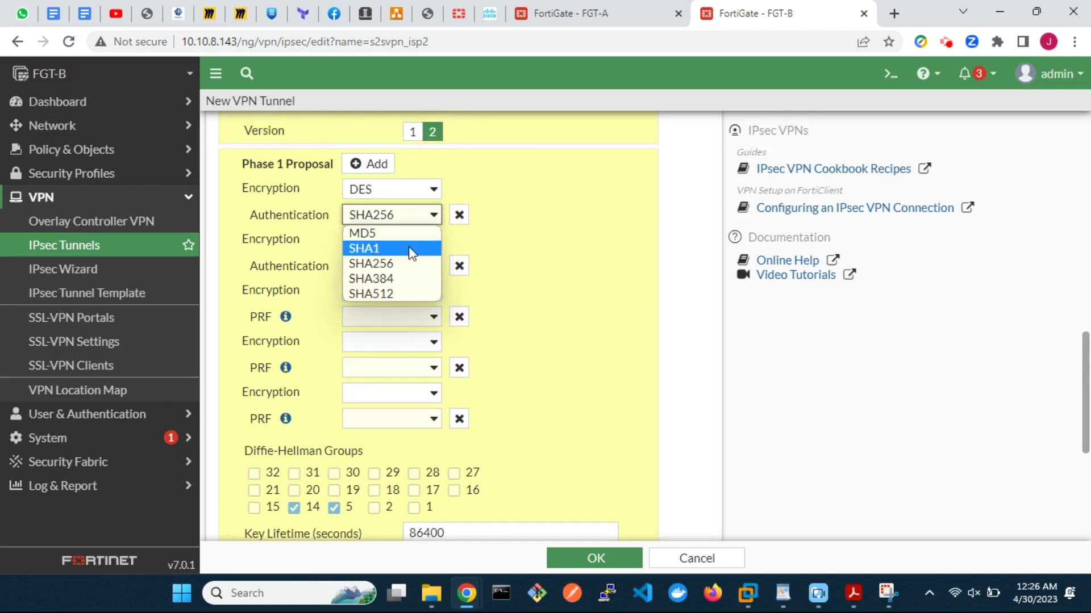
{"action": "left_click", "coordinate": [409, 245]}
{"action": "left_click", "coordinate": [454, 267]}
{"action": "left_click", "coordinate": [455, 267]}
{"action": "left_click", "coordinate": [455, 267]}
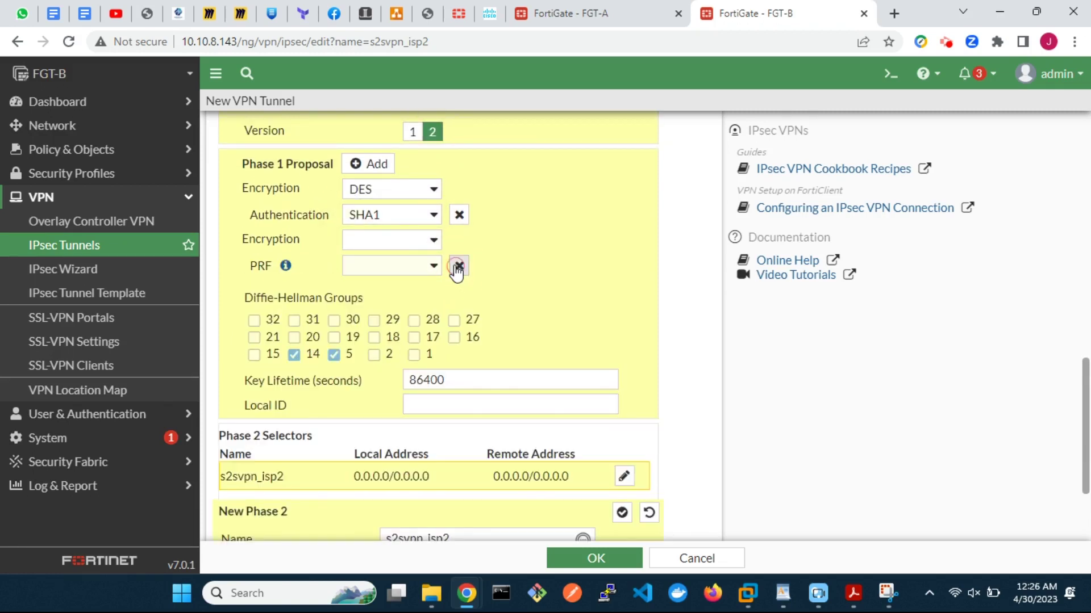
{"action": "left_click", "coordinate": [454, 267]}
{"action": "left_click", "coordinate": [334, 303]}
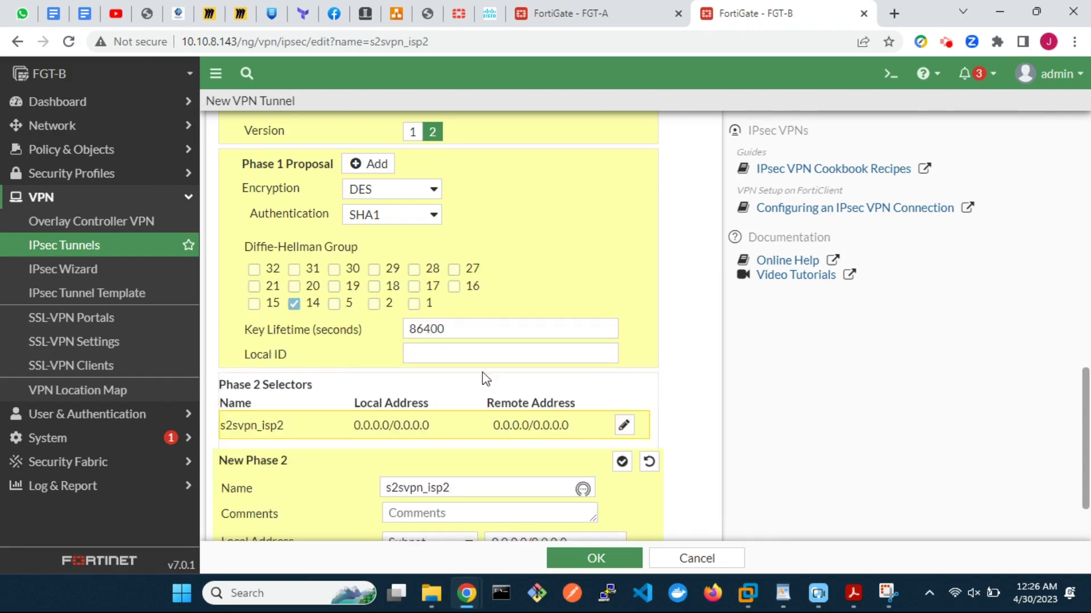
{"action": "scroll", "coordinate": [526, 402], "scroll_direction": "down", "scroll_amount": 3}
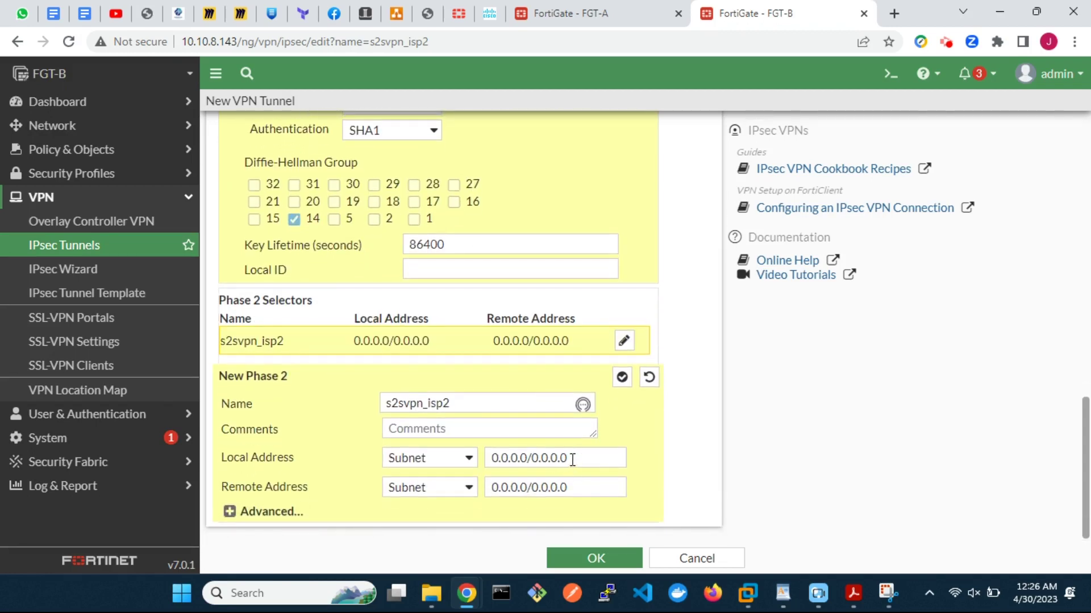
Step: Set the phase 2 selectors to local 10.2.2.0/24 and remote 10.1.1.0/24
{"action": "left_click_drag", "start_coordinate": [568, 459], "coordinate": [495, 459]}
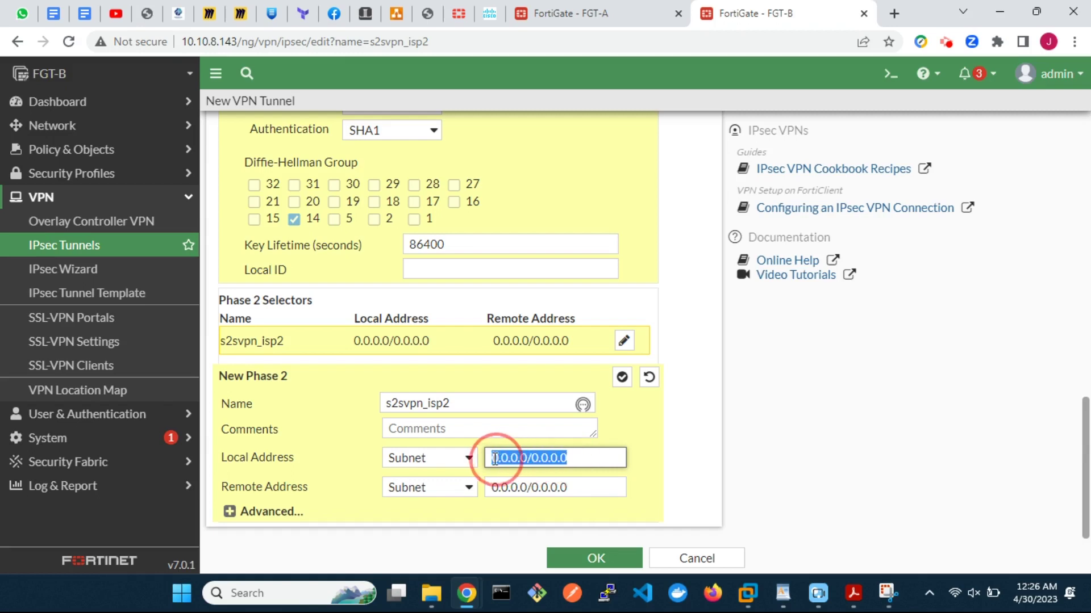
{"action": "type", "text": "10"}
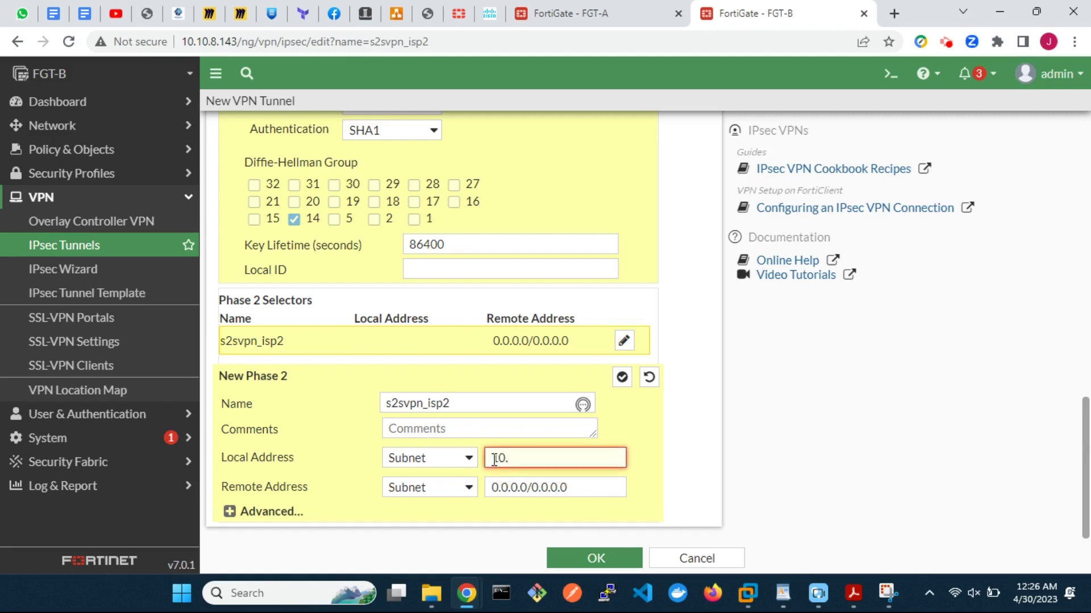
{"action": "type", "text": ".2.2.0/24"}
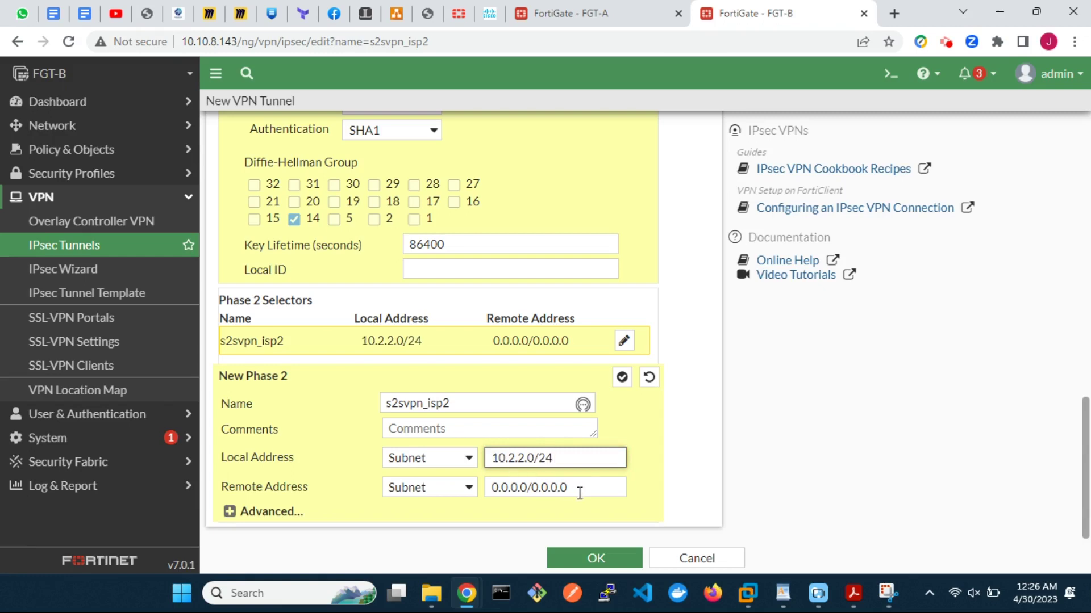
{"action": "left_click_drag", "start_coordinate": [579, 493], "coordinate": [494, 487]}
{"action": "type", "text": "10."}
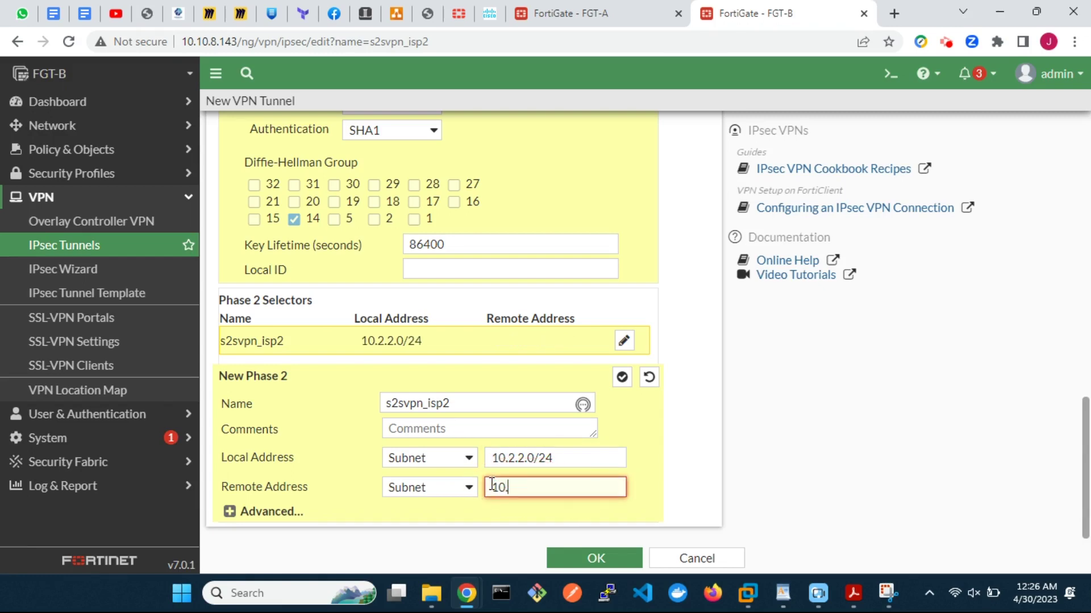
{"action": "type", "text": "1.1.0/24"}
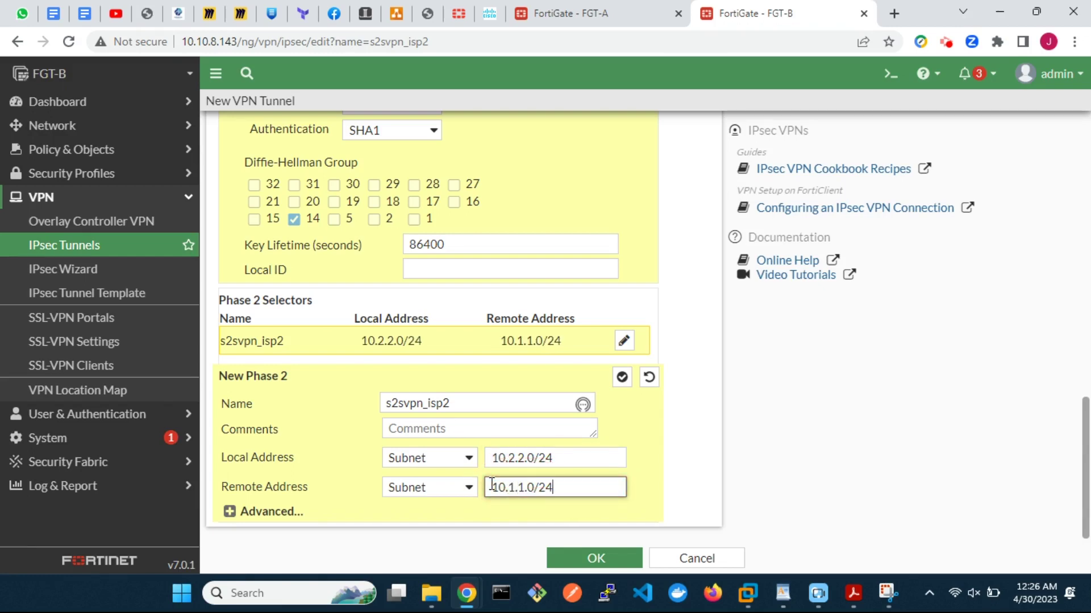
Step: In the advanced phase 2 options, keep a single DES/SHA1 proposal and remove the extra proposal rows
{"action": "left_click", "coordinate": [241, 514]}
{"action": "scroll", "coordinate": [429, 503], "scroll_direction": "down", "scroll_amount": 3}
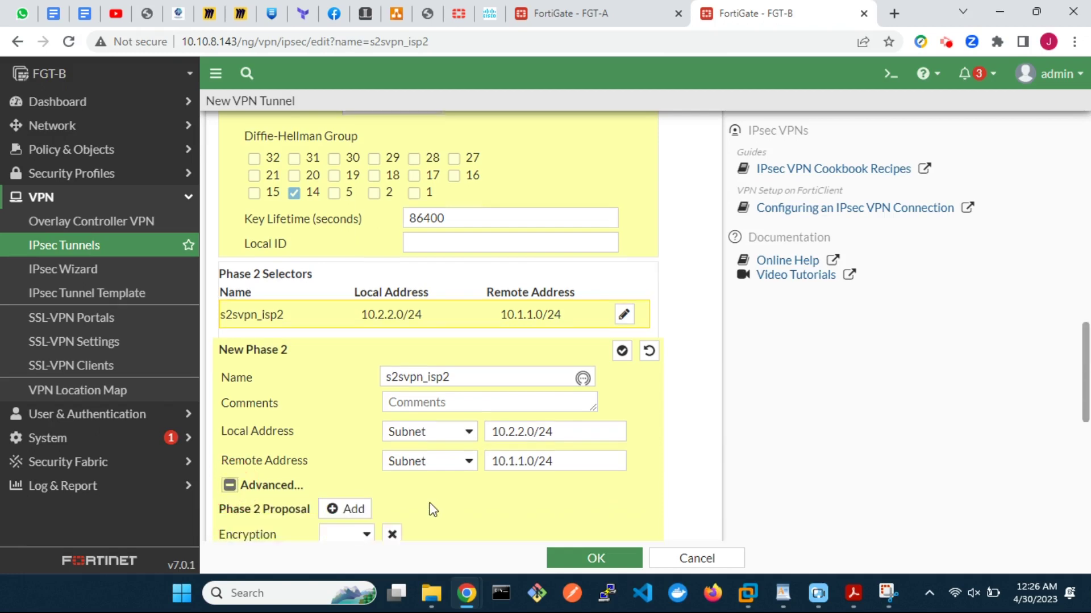
{"action": "scroll", "coordinate": [429, 503], "scroll_direction": "down", "scroll_amount": 2}
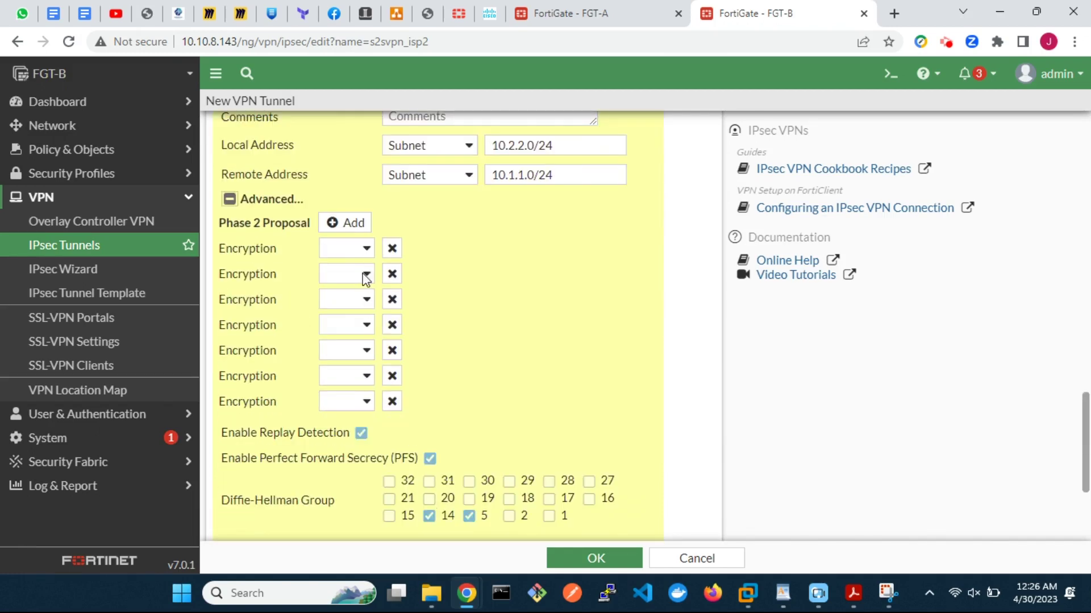
{"action": "left_click", "coordinate": [366, 248]}
{"action": "left_click", "coordinate": [351, 297]}
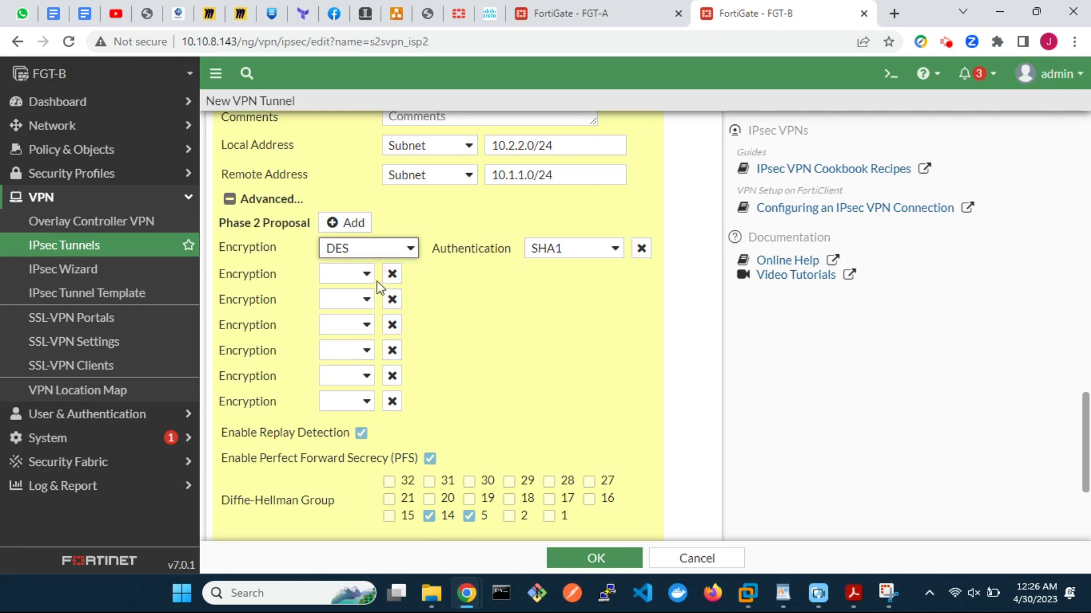
{"action": "left_click", "coordinate": [391, 275]}
{"action": "left_click", "coordinate": [391, 274]}
{"action": "left_click", "coordinate": [391, 275]}
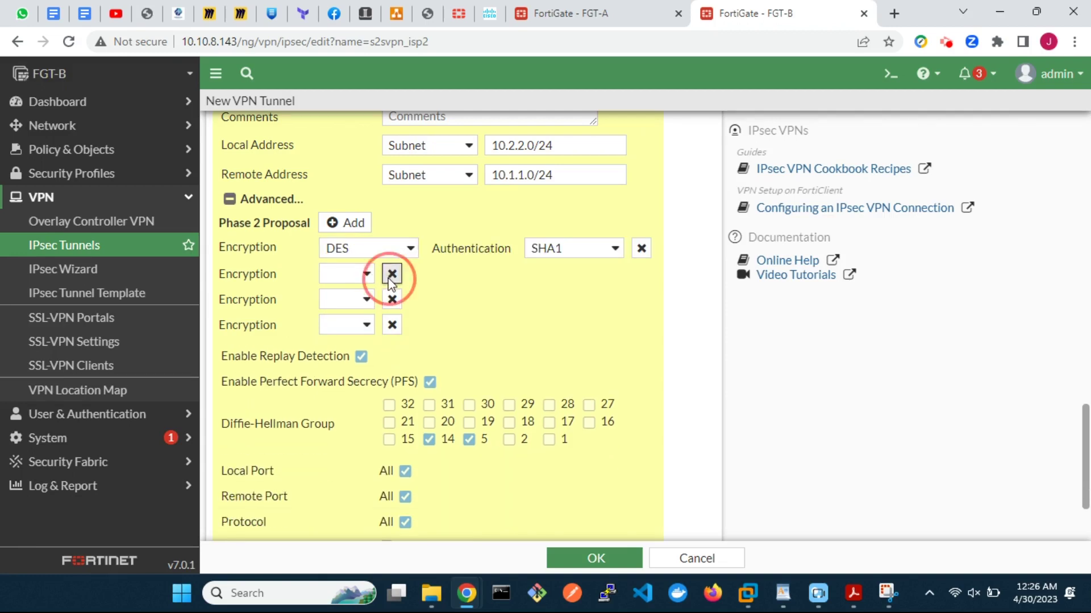
{"action": "left_click", "coordinate": [391, 274]}
{"action": "left_click", "coordinate": [392, 275]}
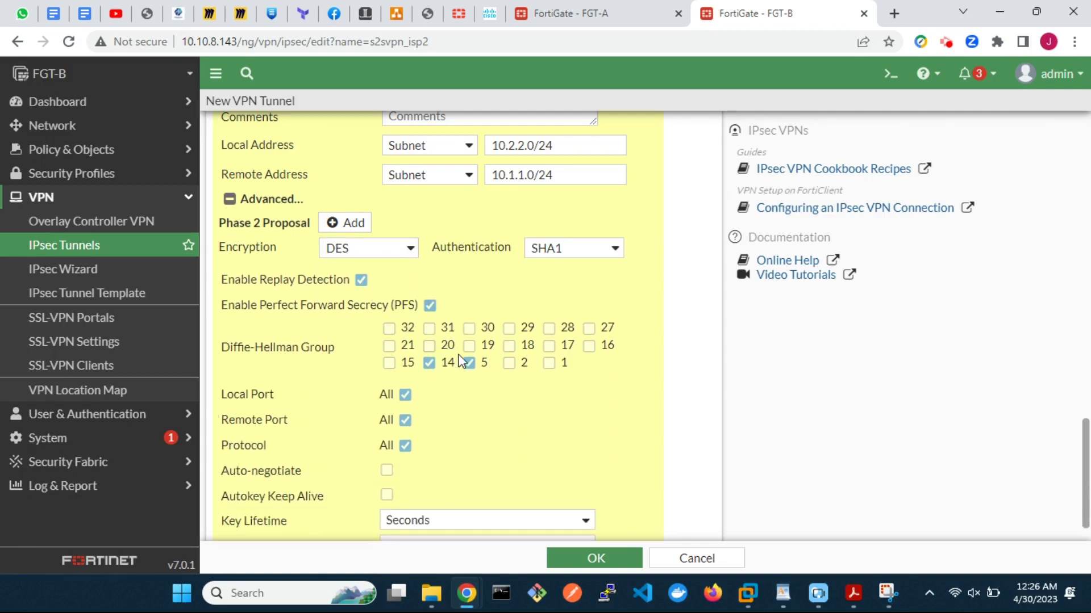
Step: Enable auto-negotiate for the s2svpn_isp2 phase 2 selector
{"action": "left_click", "coordinate": [387, 474]}
{"action": "scroll", "coordinate": [690, 466], "scroll_direction": "down", "scroll_amount": 1}
{"action": "scroll", "coordinate": [693, 467], "scroll_direction": "up", "scroll_amount": 4}
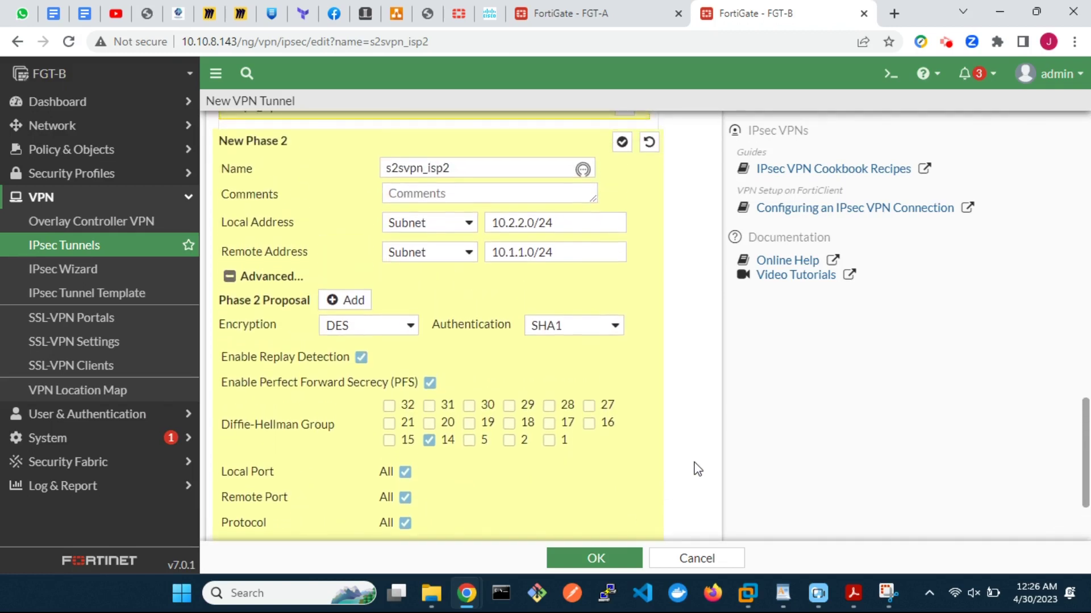
{"action": "scroll", "coordinate": [697, 469], "scroll_direction": "up", "scroll_amount": 10}
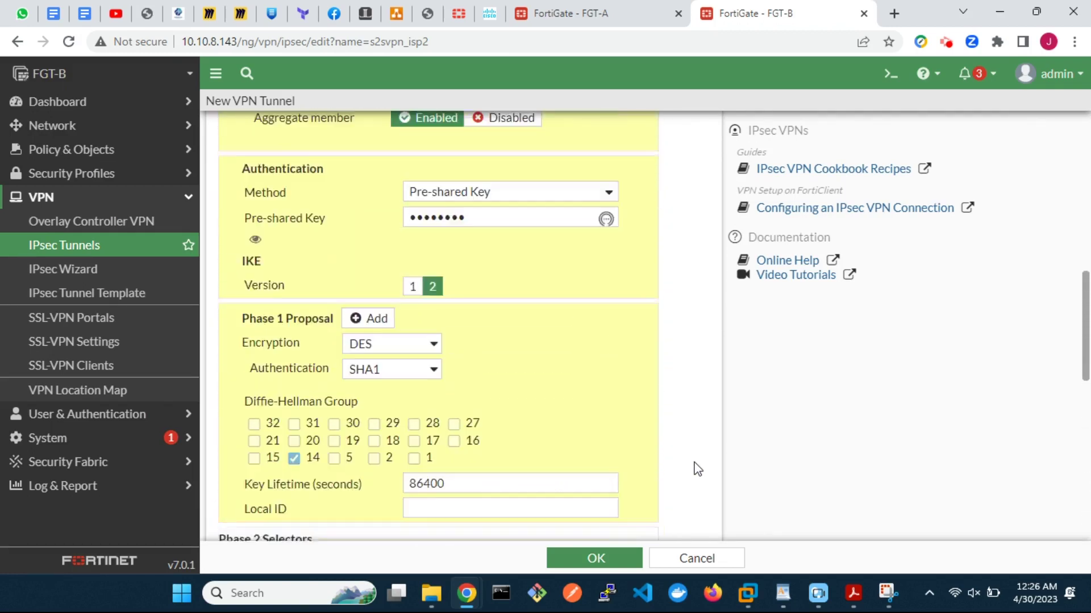
{"action": "scroll", "coordinate": [698, 469], "scroll_direction": "up", "scroll_amount": 10}
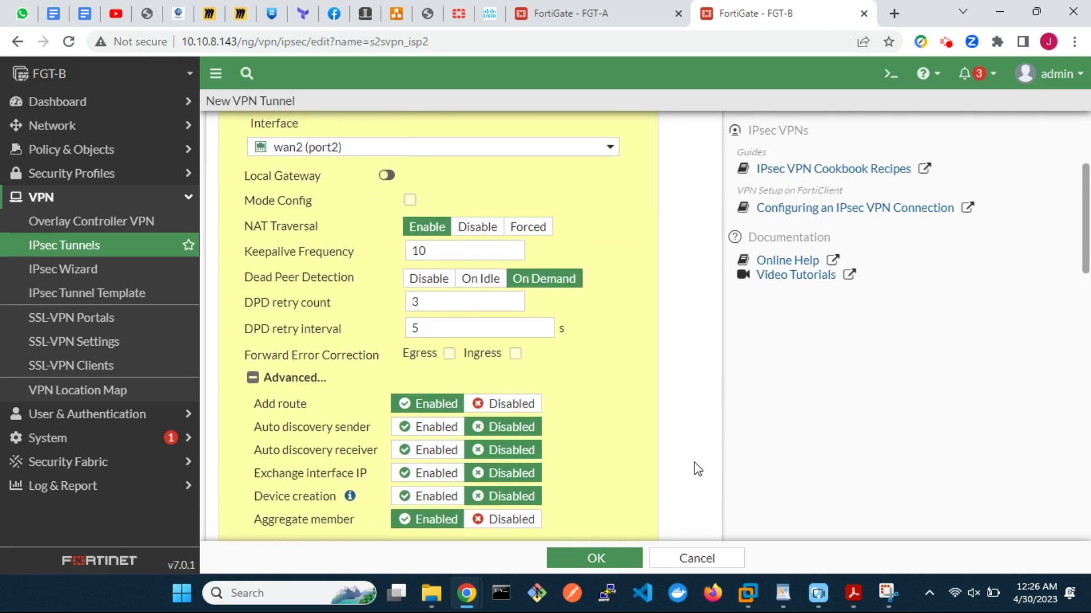
{"action": "scroll", "coordinate": [697, 469], "scroll_direction": "up", "scroll_amount": 2}
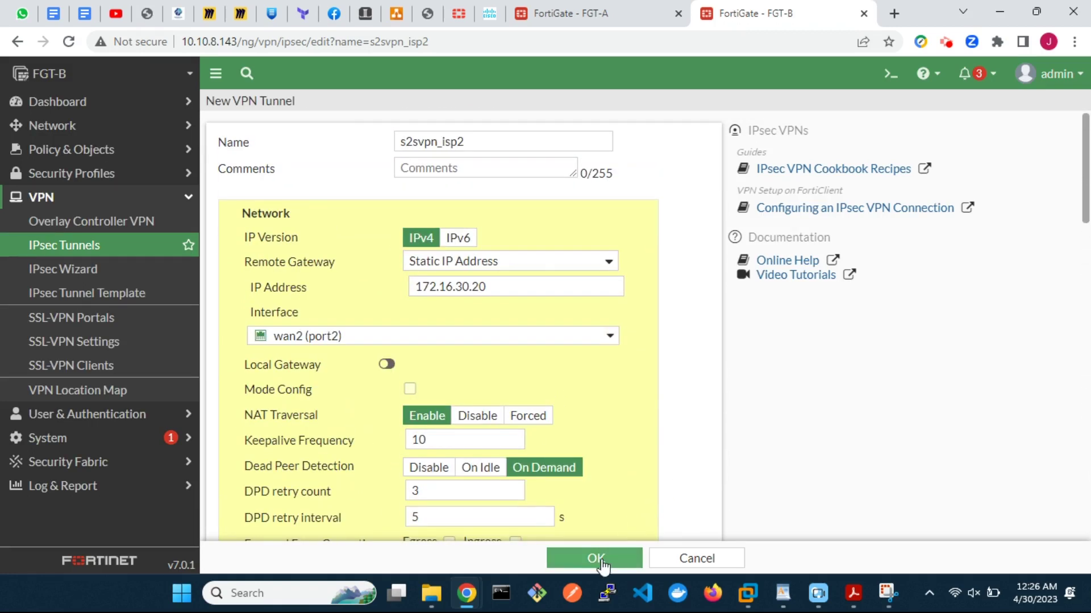
Step: Save the s2svpn_isp2 tunnel and start a new IPsec aggregate named s2svpnAggTun
{"action": "left_click", "coordinate": [601, 558]}
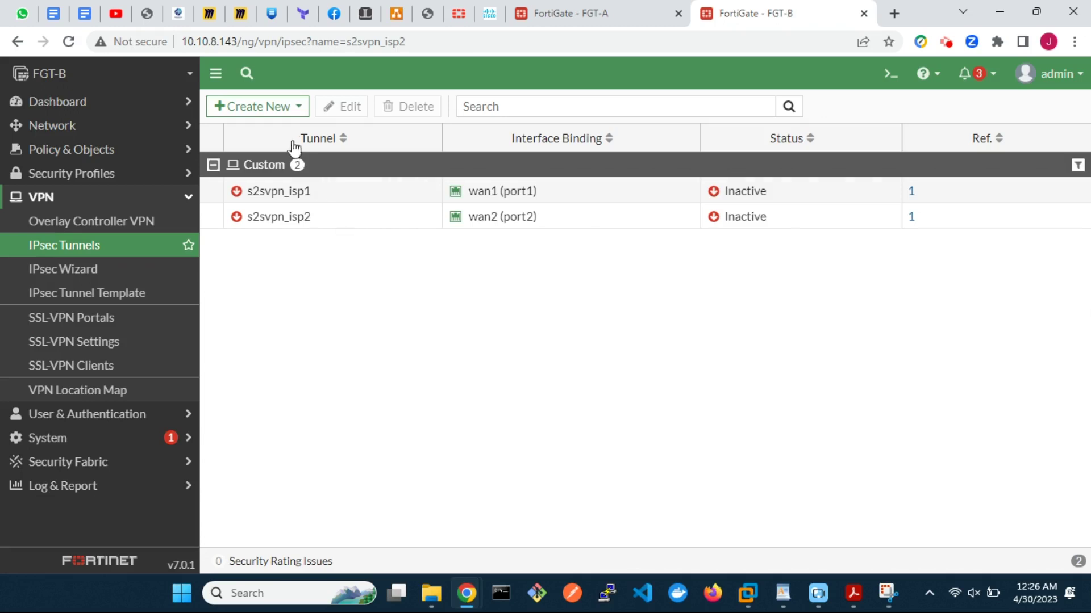
{"action": "left_click", "coordinate": [271, 109]}
{"action": "left_click", "coordinate": [272, 153]}
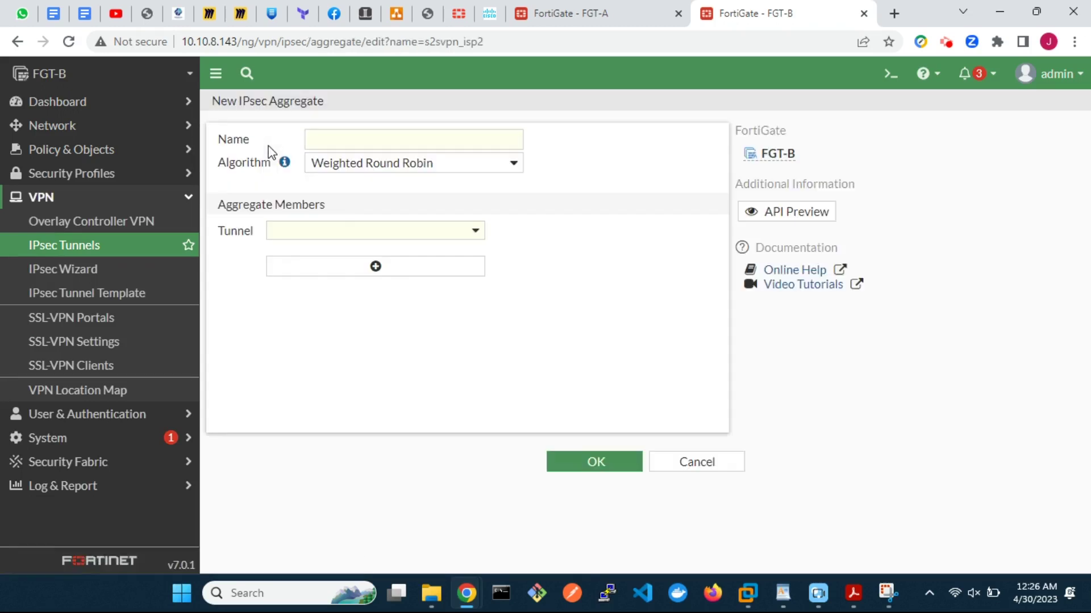
{"action": "left_click", "coordinate": [367, 142]}
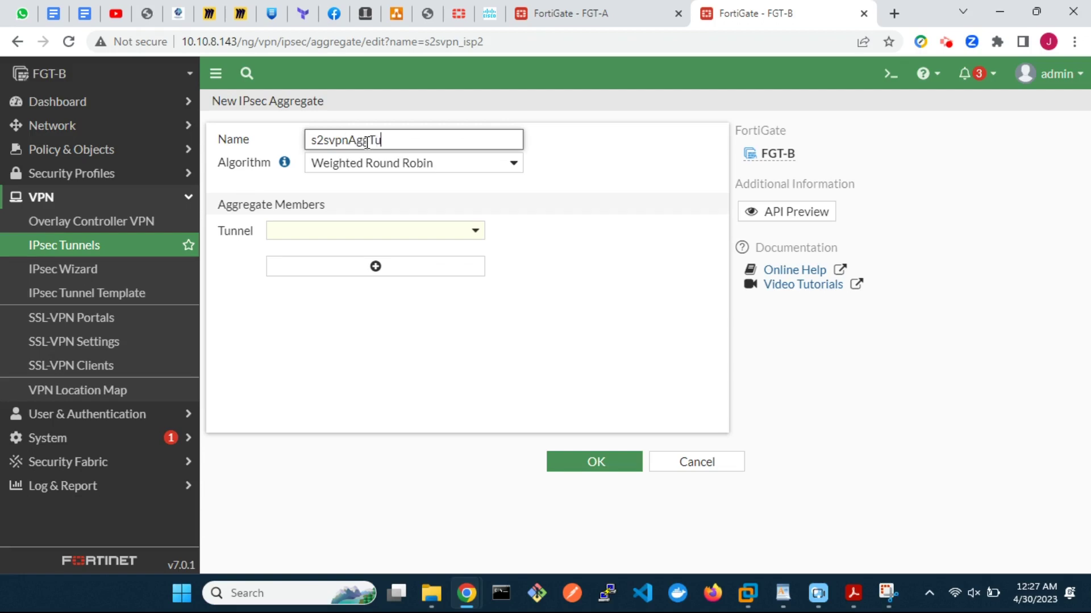
Step: Make the aggregate Redundant with members s2svpn_isp1 and s2svpn_isp2, and save it
{"action": "left_click", "coordinate": [402, 164]}
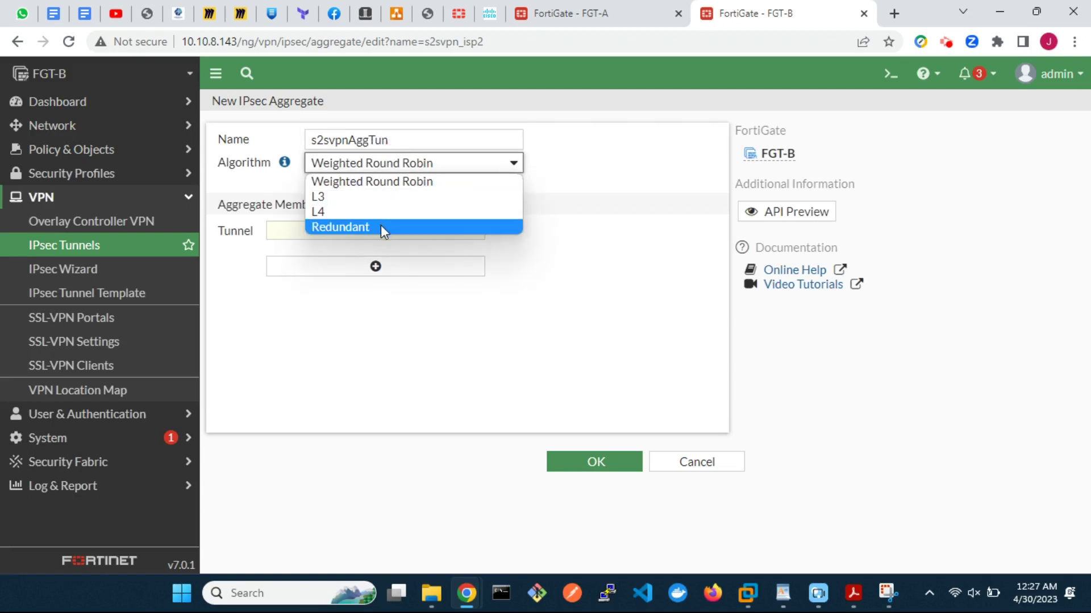
{"action": "left_click", "coordinate": [381, 226]}
{"action": "left_click", "coordinate": [387, 237]}
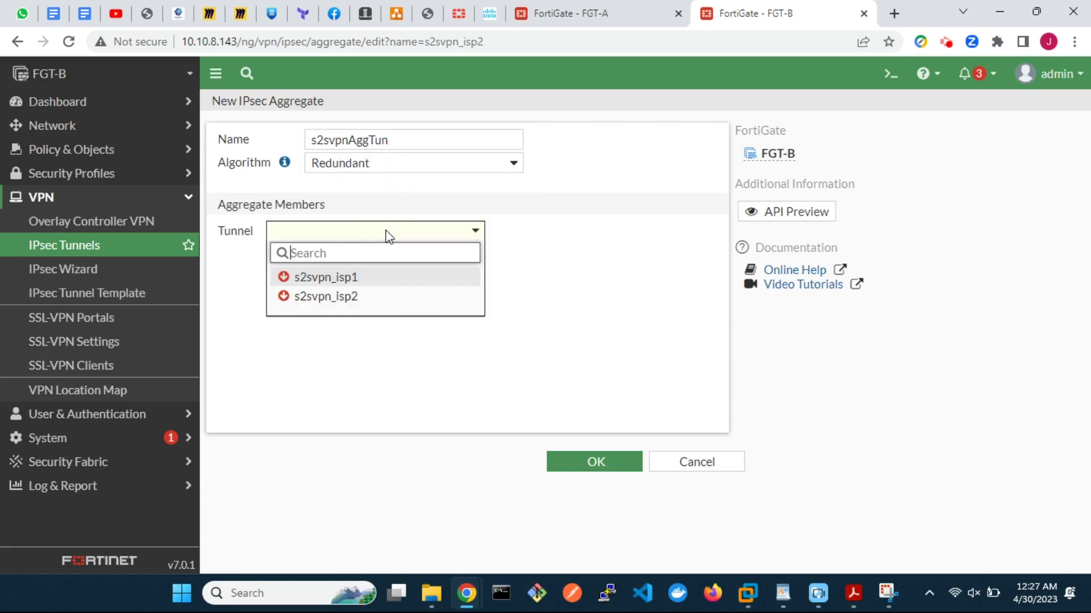
{"action": "left_click", "coordinate": [372, 277]}
{"action": "left_click", "coordinate": [386, 288]}
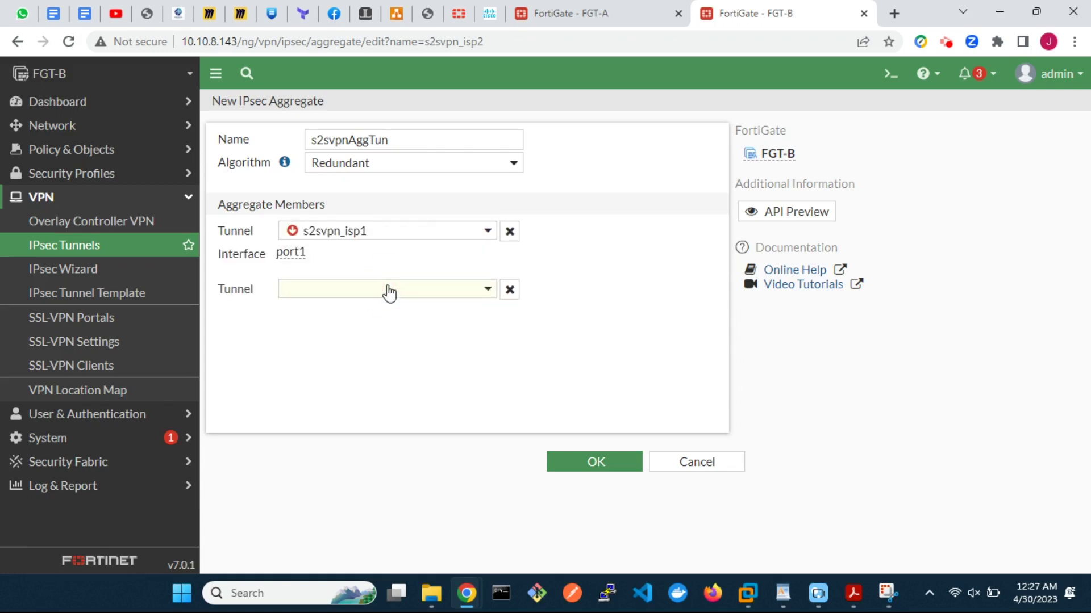
{"action": "left_click", "coordinate": [389, 293]}
{"action": "left_click", "coordinate": [372, 353]}
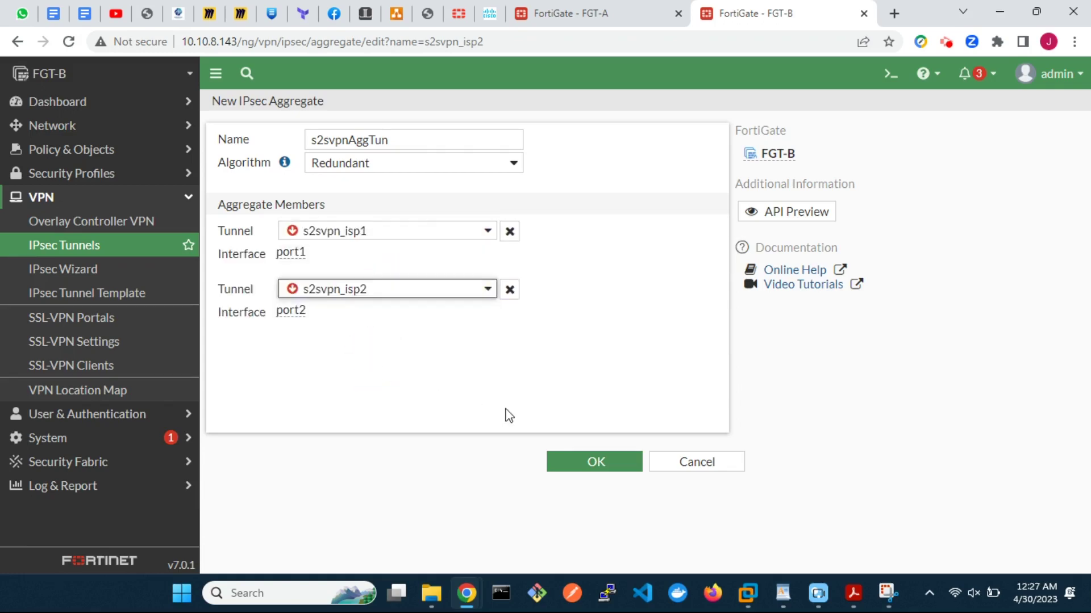
{"action": "left_click", "coordinate": [596, 462]}
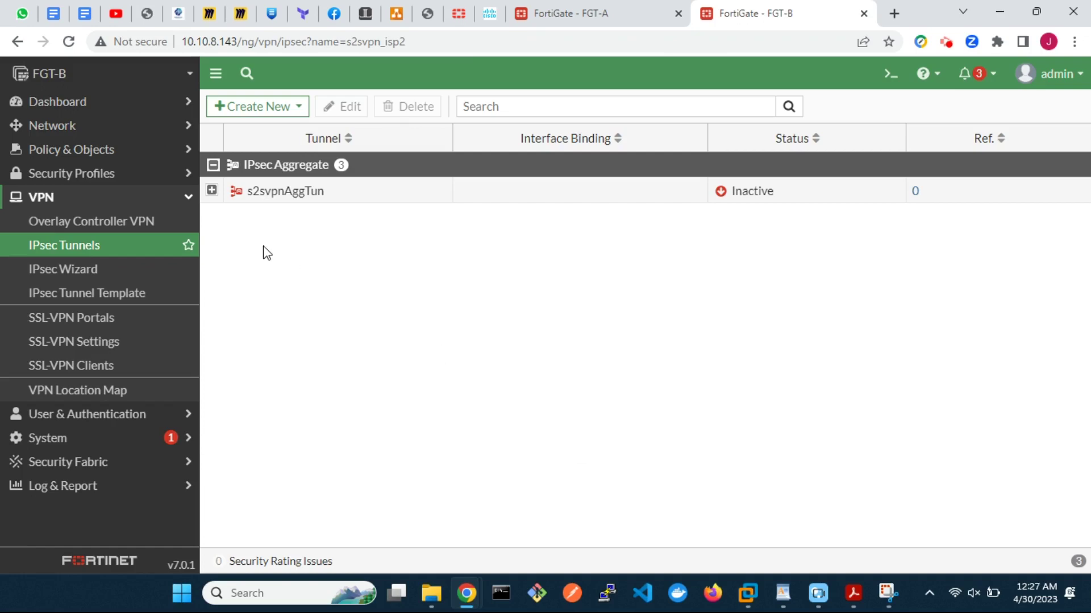
Step: Add a static route for destination 10.1.1.0/24 through interface s2svpnAggTun
{"action": "left_click", "coordinate": [86, 128]}
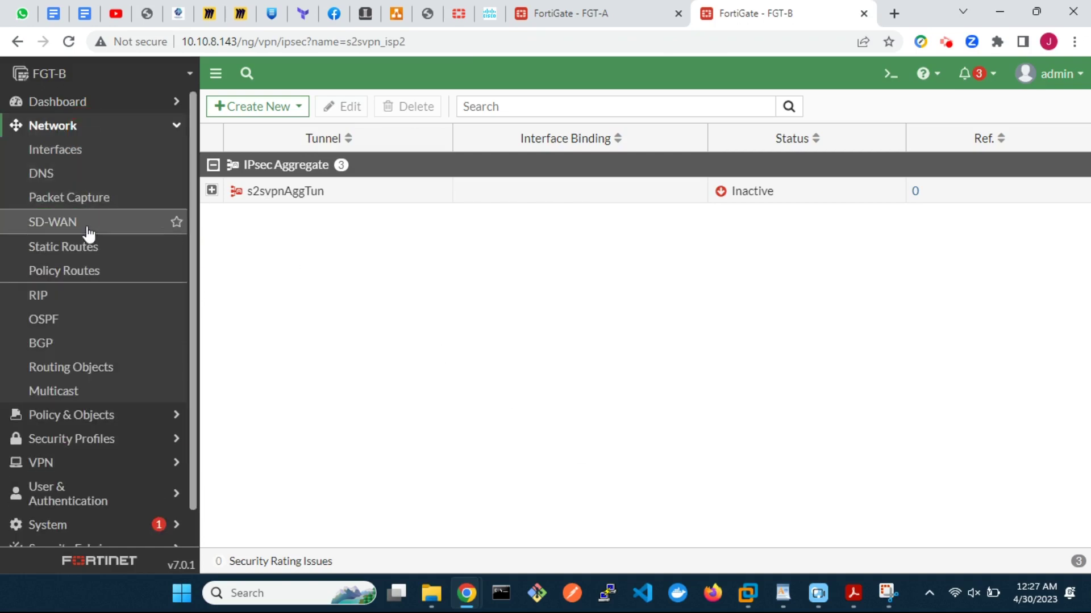
{"action": "left_click", "coordinate": [89, 246]}
{"action": "left_click", "coordinate": [271, 119]}
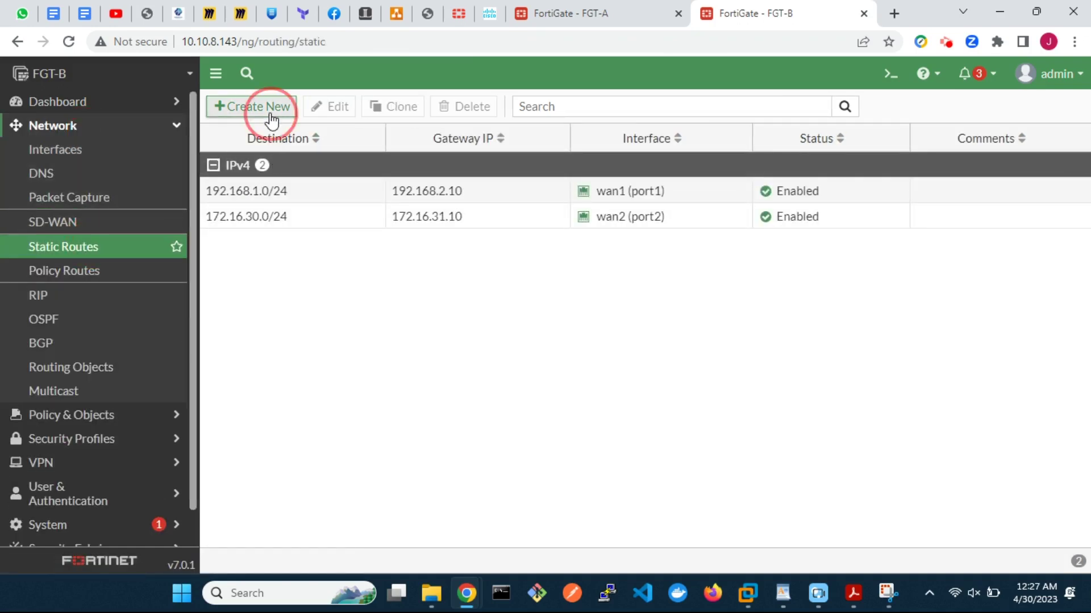
{"action": "left_click_drag", "start_coordinate": [512, 186], "coordinate": [417, 185]}
{"action": "type", "text": "1"}
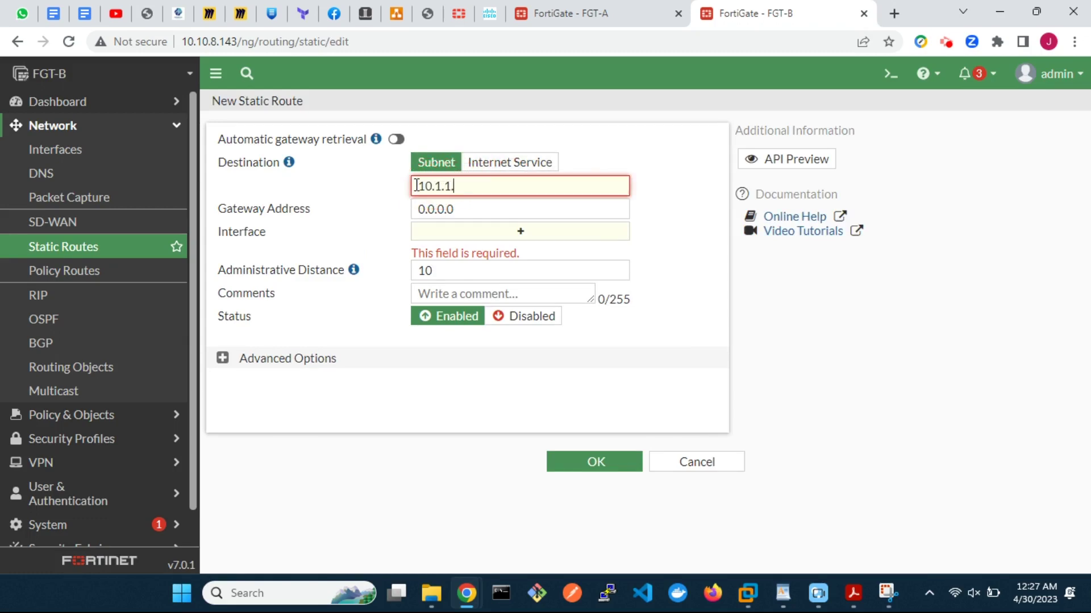
{"action": "type", "text": "0.1.1.0/24"}
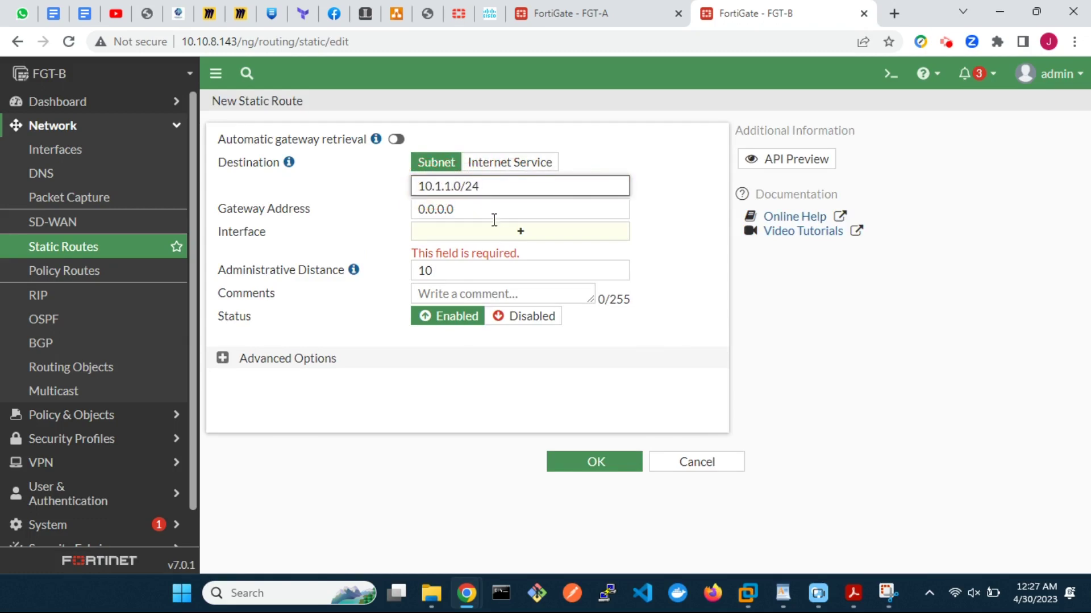
{"action": "left_click", "coordinate": [516, 231]}
{"action": "scroll", "coordinate": [784, 372], "scroll_direction": "down", "scroll_amount": 2}
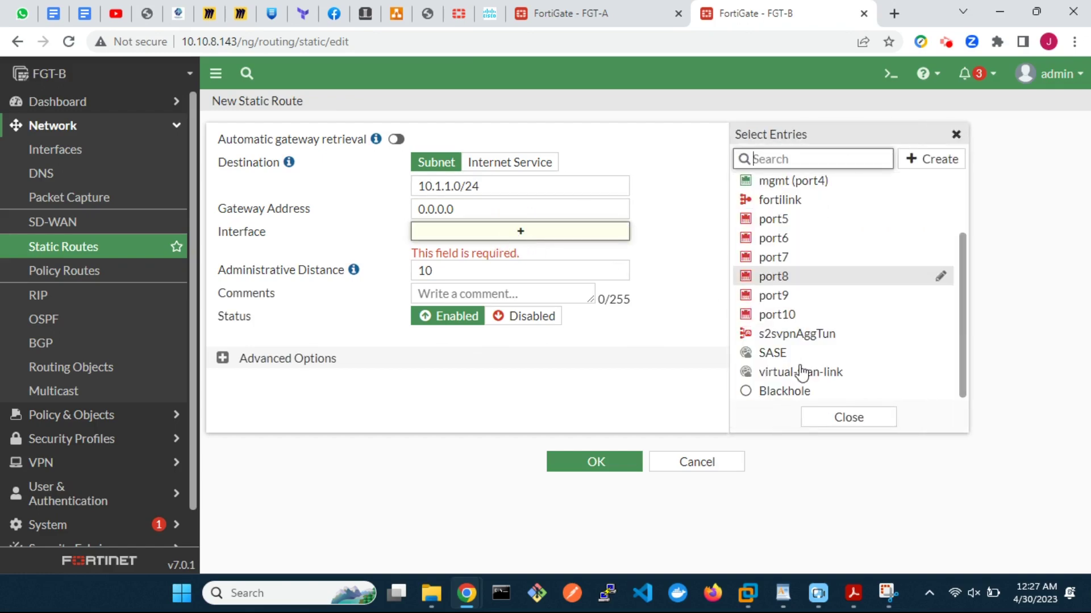
{"action": "left_click", "coordinate": [830, 334]}
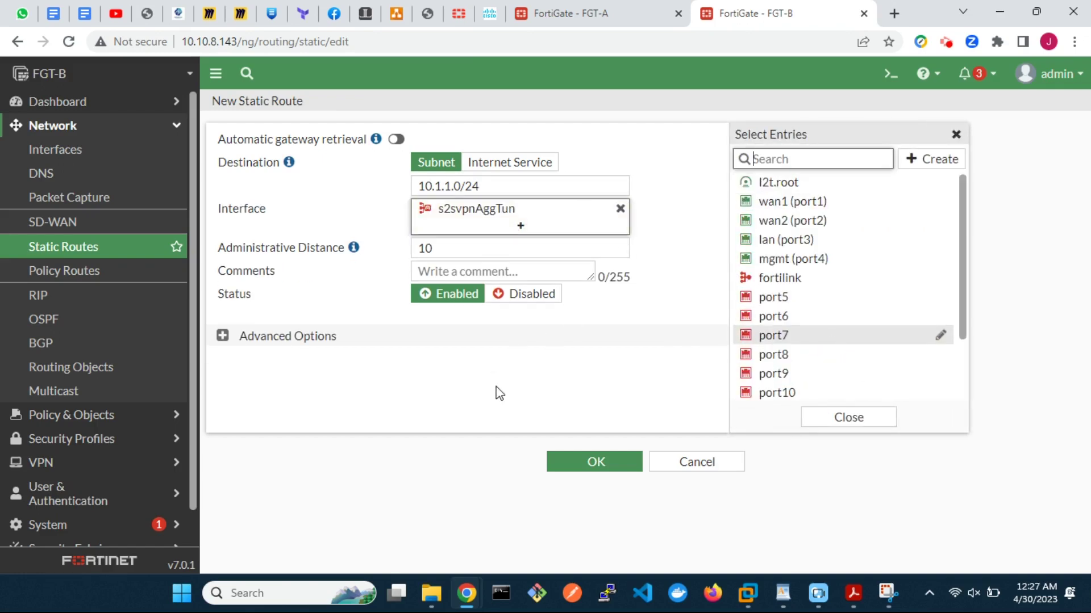
{"action": "left_click", "coordinate": [595, 462]}
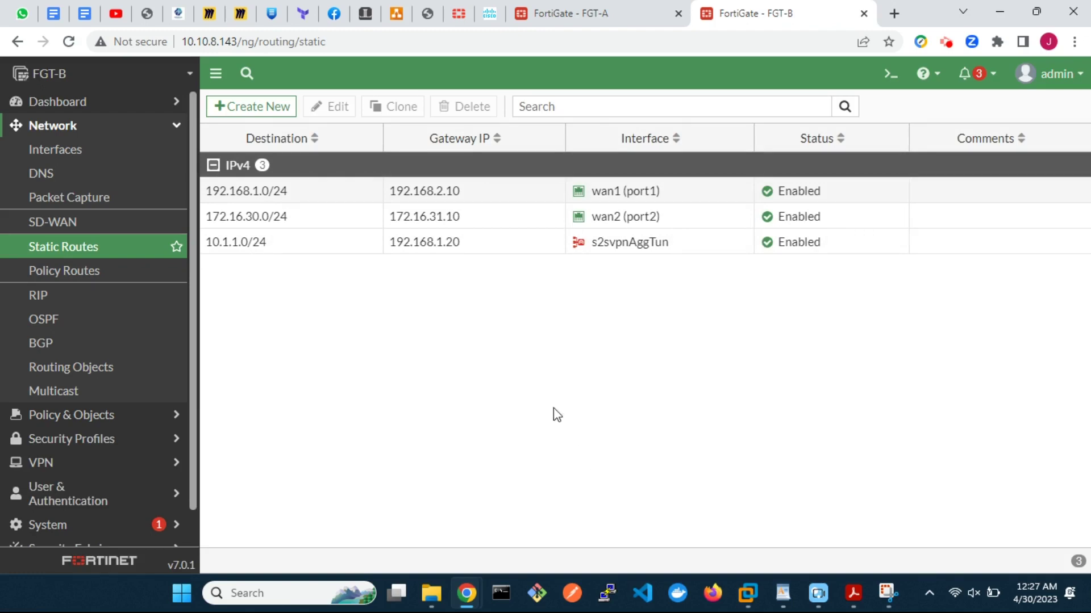
Step: Clone the 10.1.1.0/24 route as a Blackhole route with administrative distance 250
{"action": "left_click", "coordinate": [321, 243]}
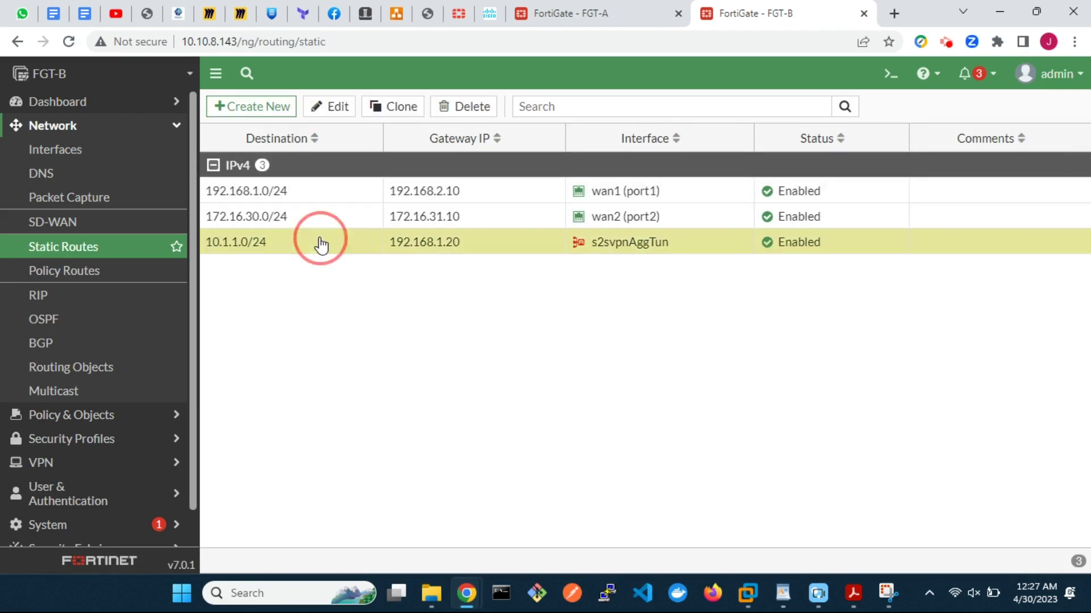
{"action": "left_click", "coordinate": [388, 114]}
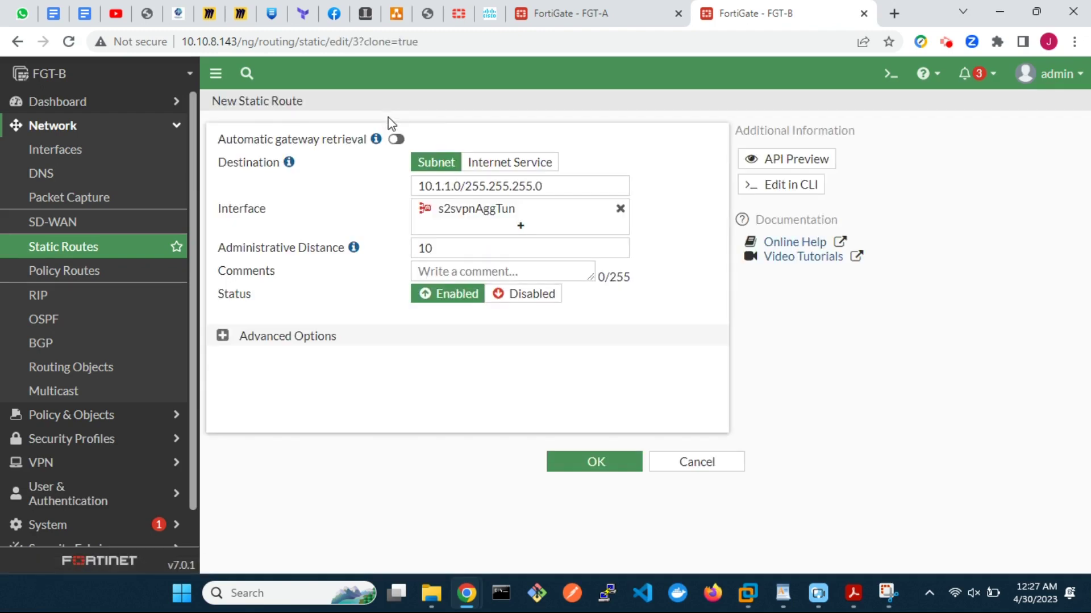
{"action": "left_click", "coordinate": [508, 222]}
{"action": "scroll", "coordinate": [804, 398], "scroll_direction": "down", "scroll_amount": 2}
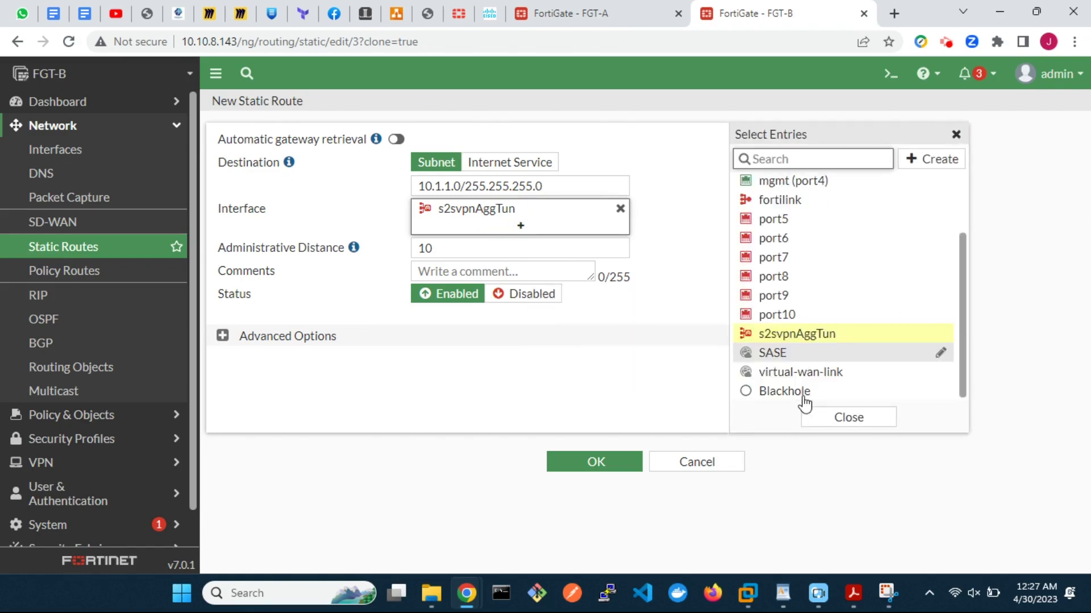
{"action": "left_click", "coordinate": [792, 393]}
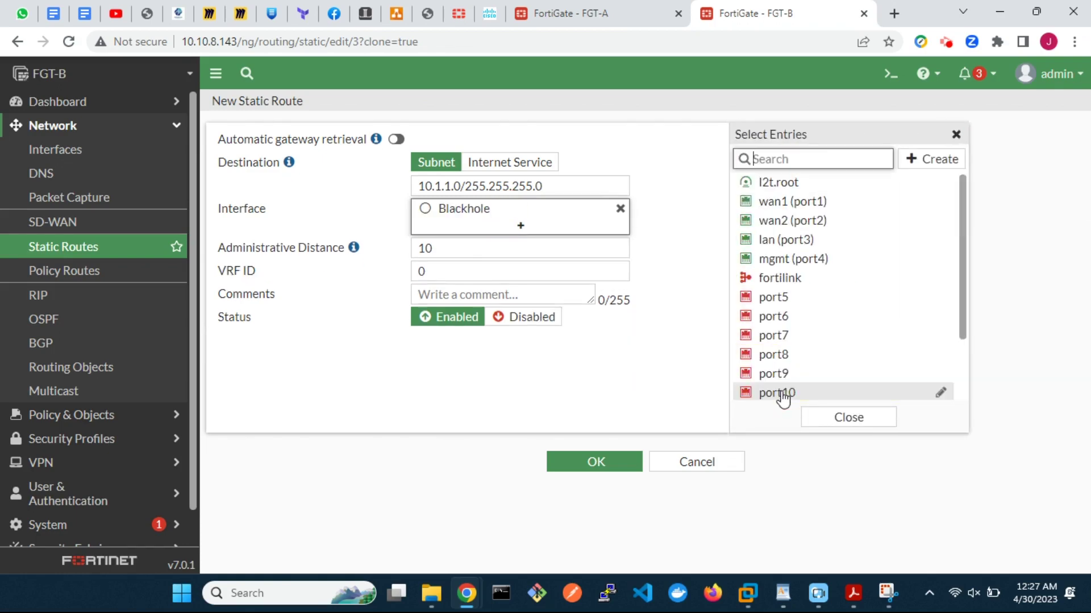
{"action": "double_click", "coordinate": [428, 248]}
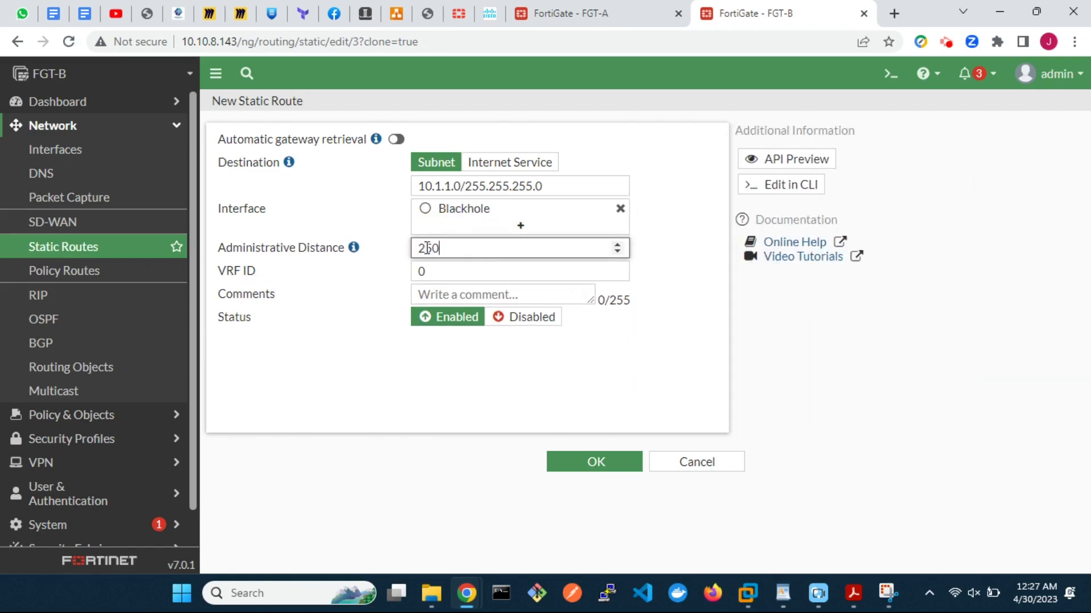
{"action": "left_click", "coordinate": [609, 466]}
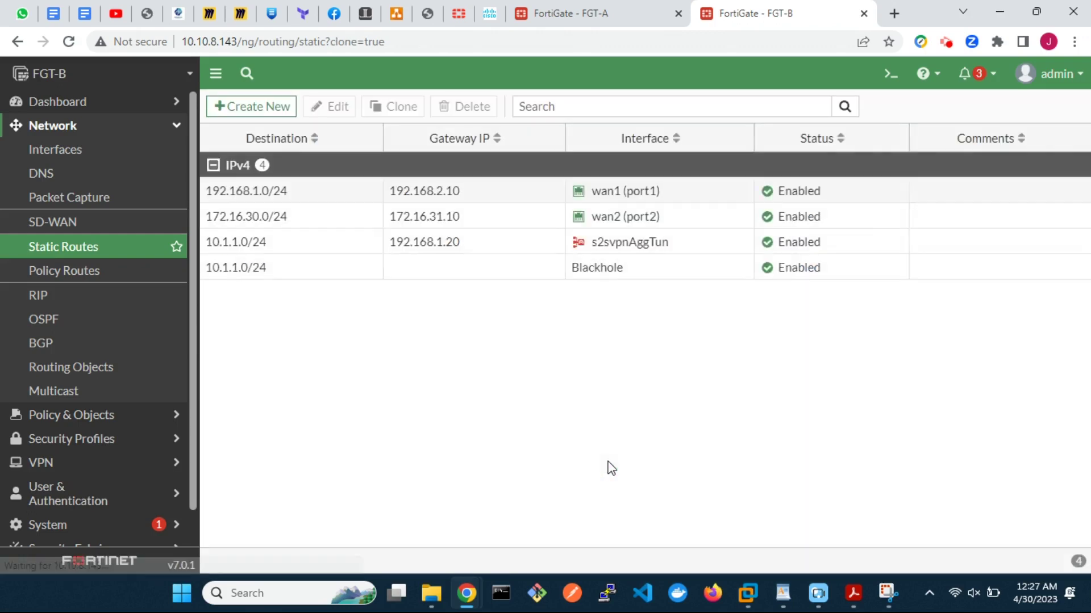
{"action": "left_click_drag", "start_coordinate": [348, 319], "coordinate": [229, 280]}
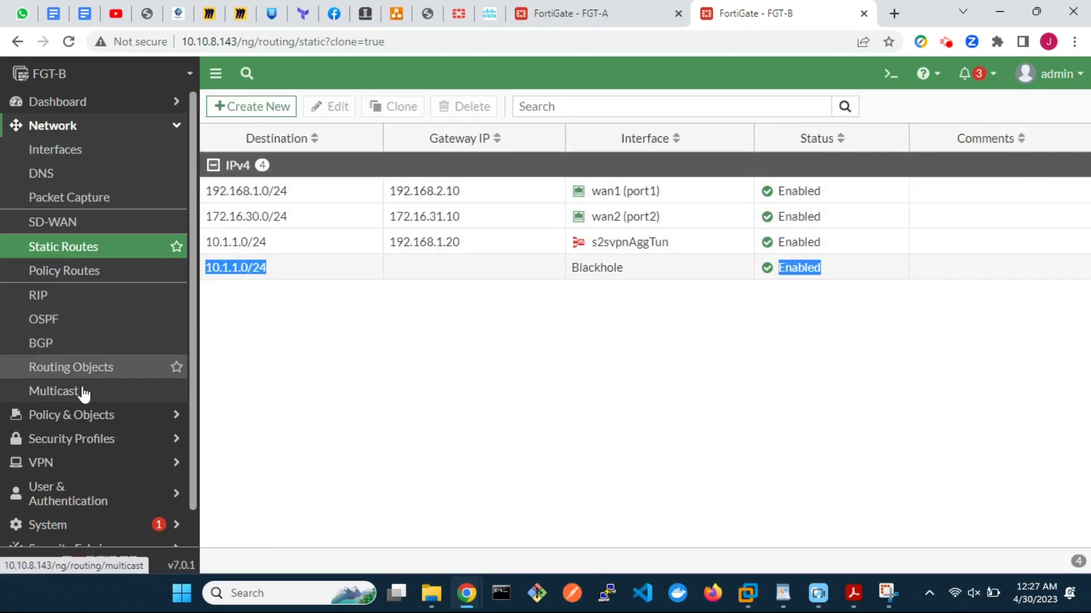
Step: Create firewall policy inbound_vpn from s2svpnAggTun to lan (port3) and begin a new source address
{"action": "left_click", "coordinate": [74, 415]}
{"action": "left_click", "coordinate": [84, 182]}
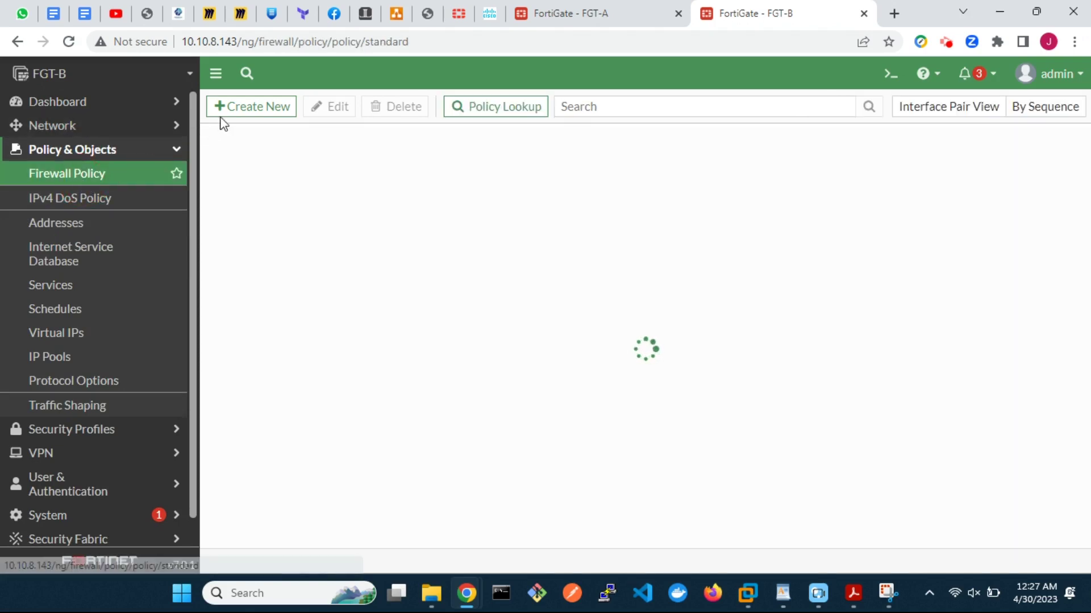
{"action": "left_click", "coordinate": [259, 111]}
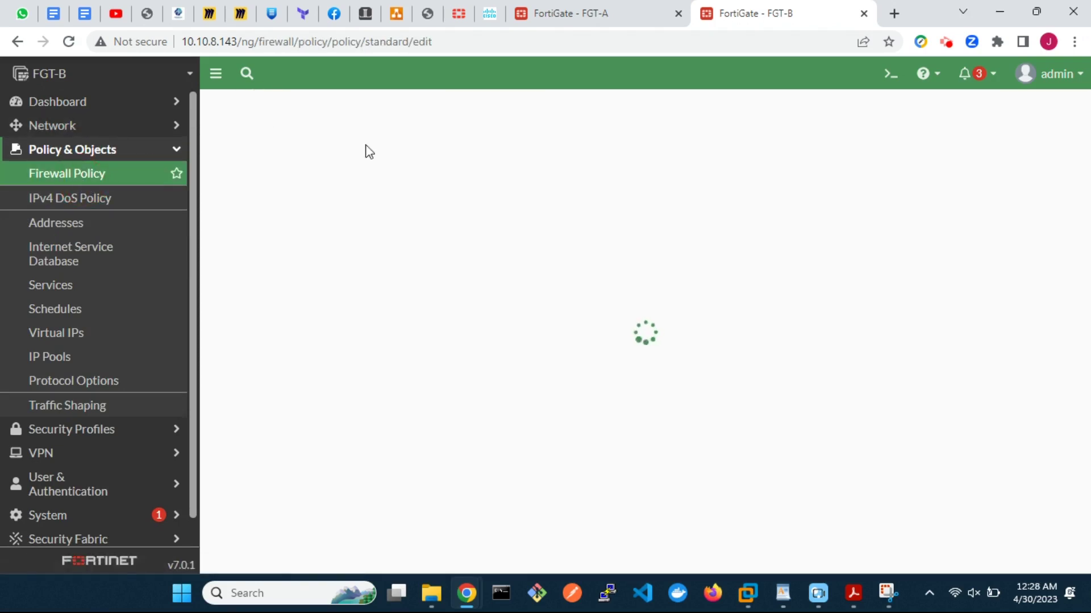
{"action": "left_click", "coordinate": [452, 151]}
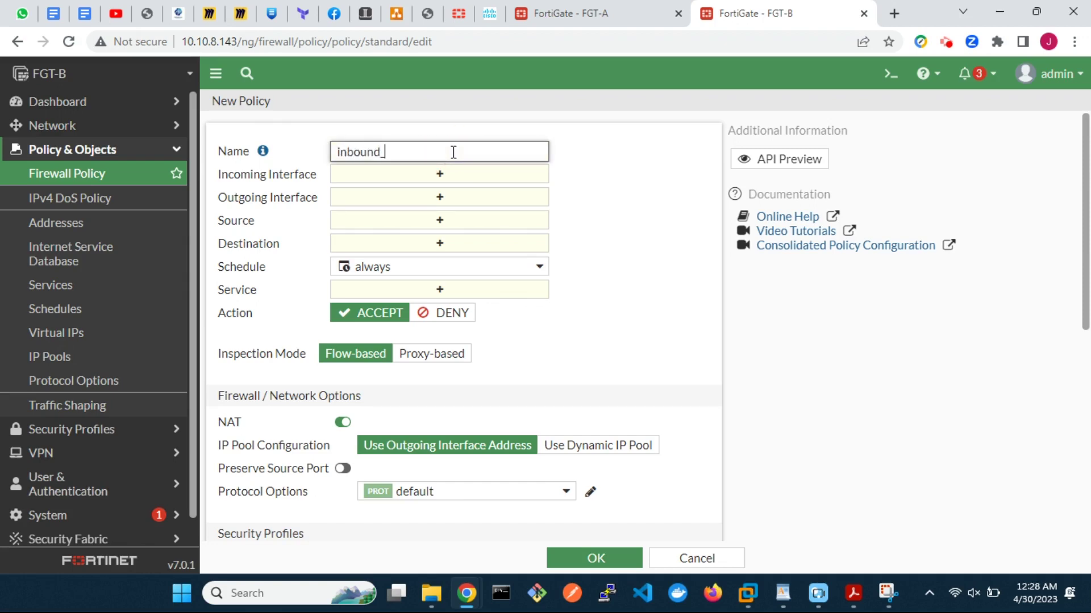
{"action": "left_click", "coordinate": [463, 177]}
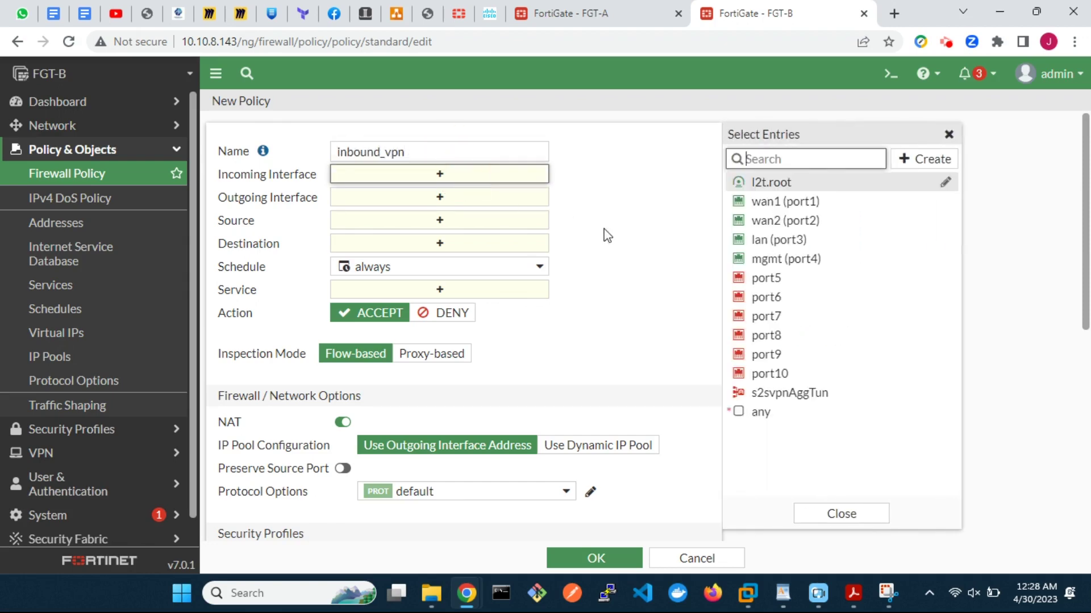
{"action": "left_click", "coordinate": [795, 393]}
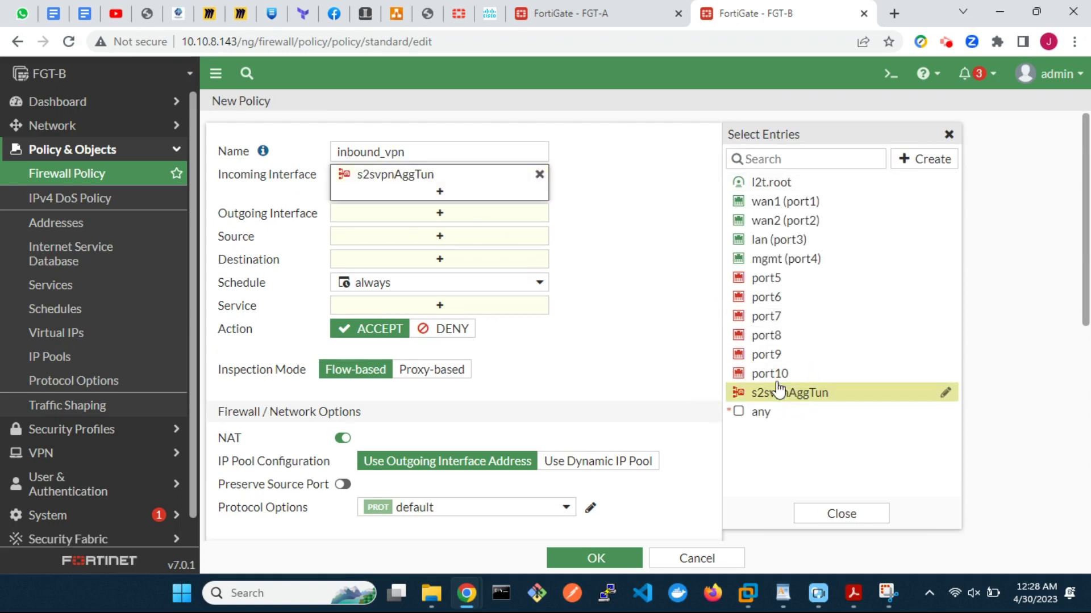
{"action": "left_click", "coordinate": [492, 216]}
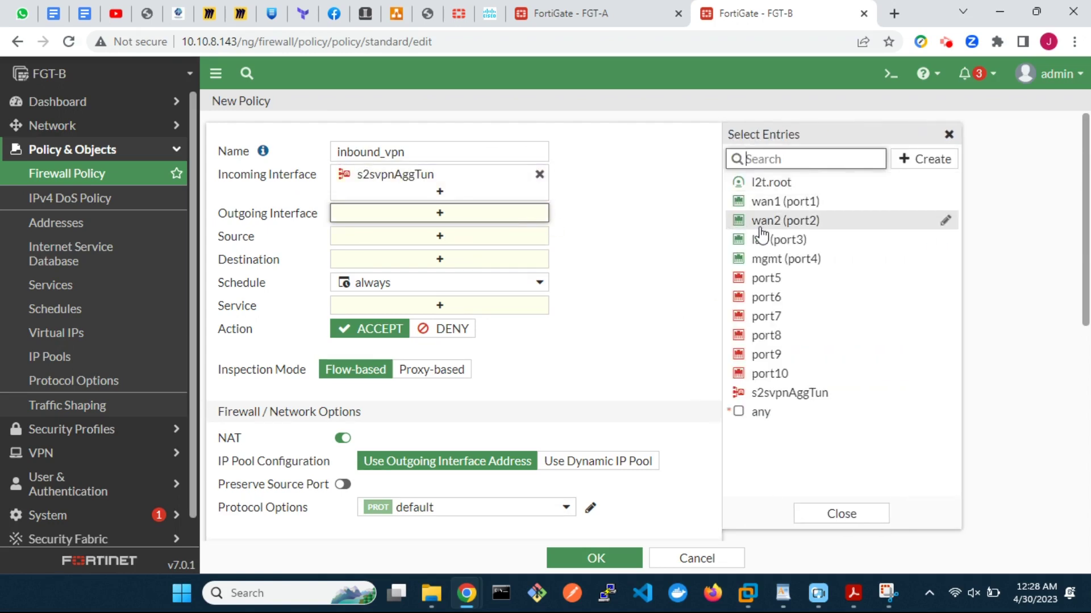
{"action": "left_click", "coordinate": [778, 239]}
{"action": "left_click", "coordinate": [488, 257]}
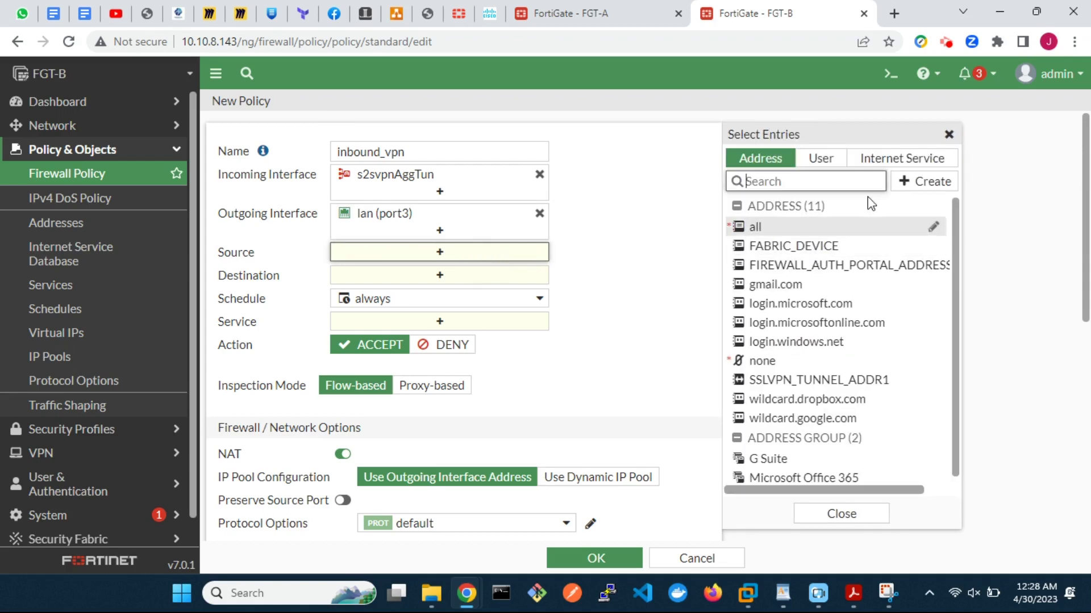
{"action": "left_click", "coordinate": [925, 181]}
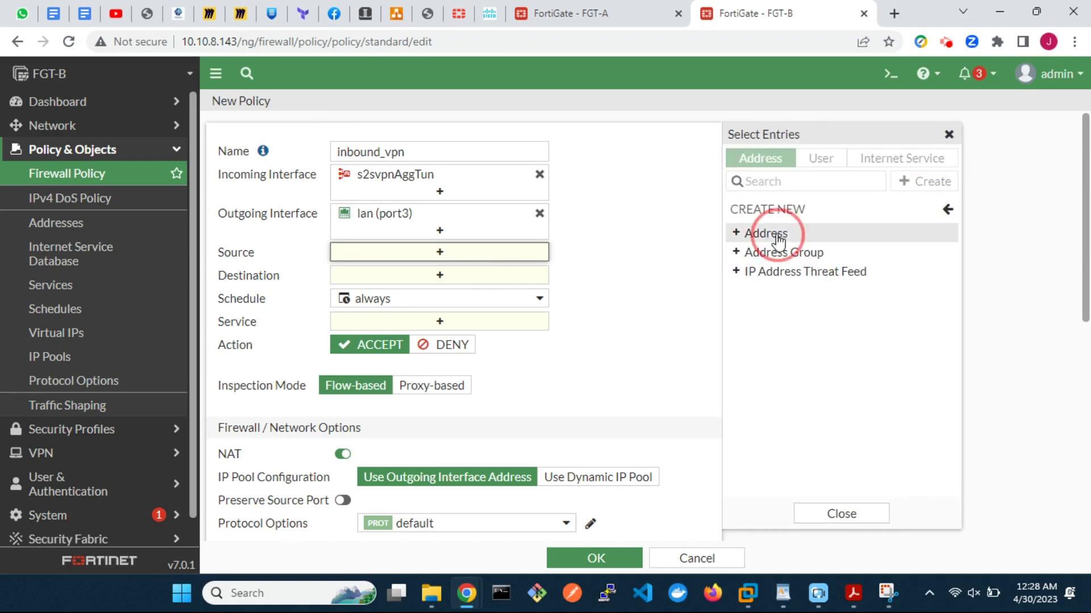
Step: Create address remote_network (10.1.1.0/24) and use it as the policy source
{"action": "left_click", "coordinate": [784, 233]}
{"action": "left_click", "coordinate": [532, 144]}
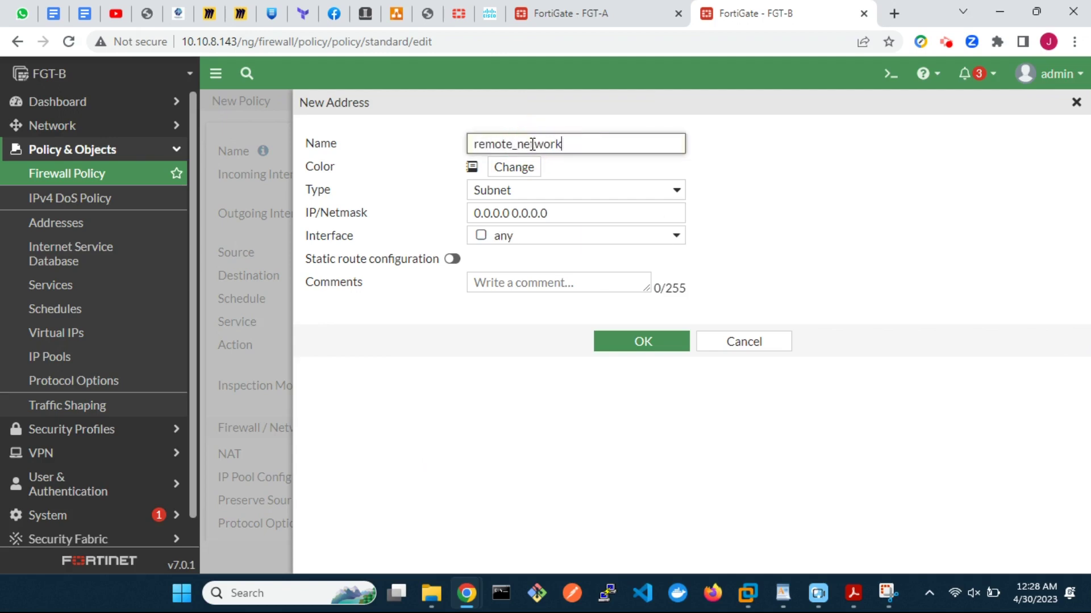
{"action": "left_click_drag", "start_coordinate": [564, 212], "coordinate": [462, 211]}
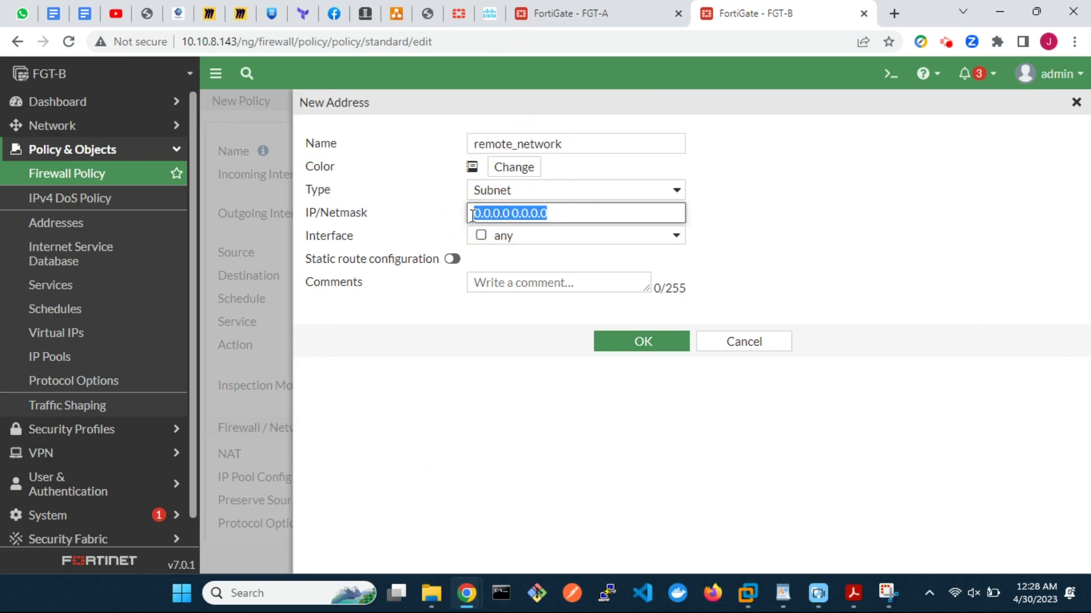
{"action": "type", "text": "10.1.1.0/24"}
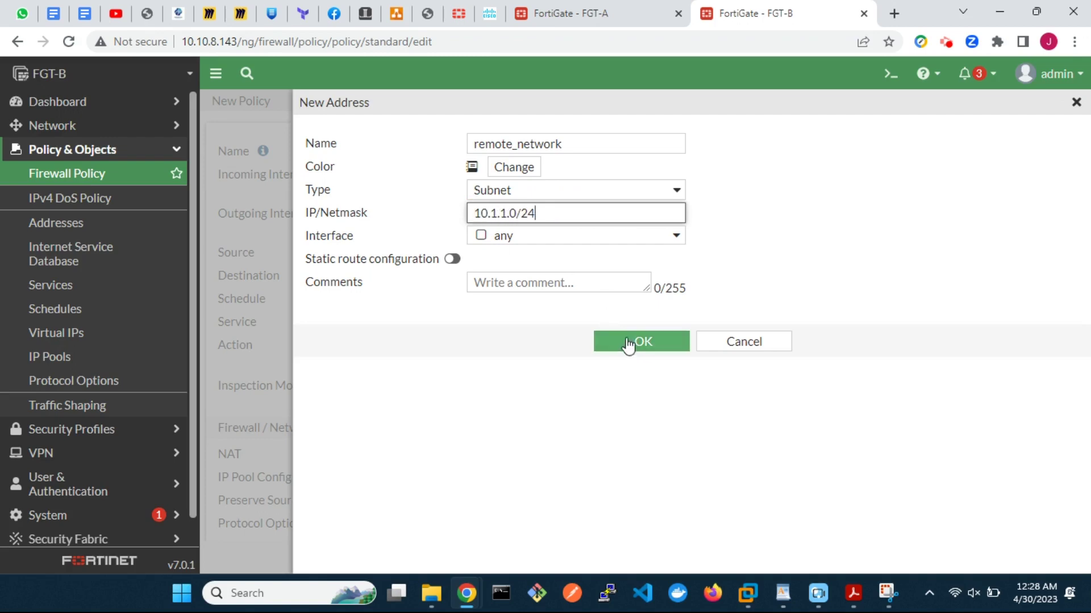
{"action": "left_click", "coordinate": [630, 343]}
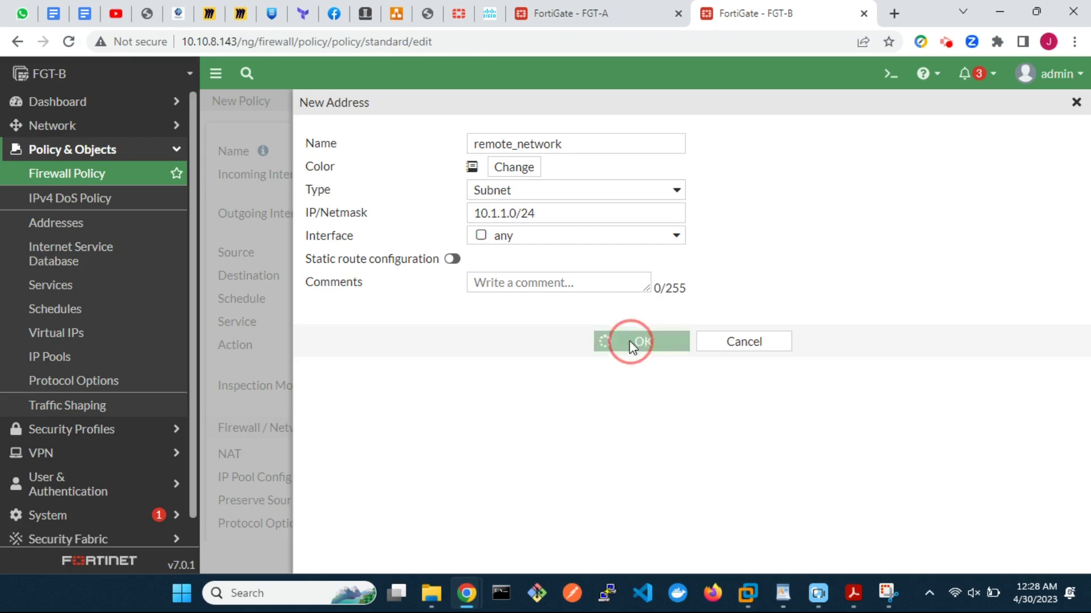
{"action": "left_click", "coordinate": [765, 373]}
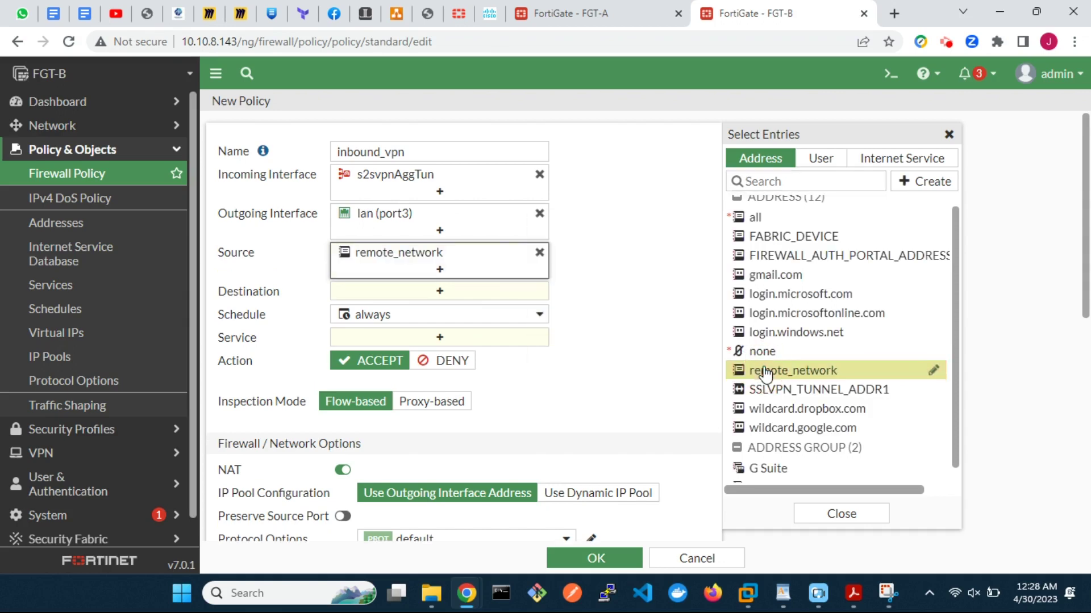
Step: Create address local_network (10.2.2.0/24) and use it as the policy destination
{"action": "left_click", "coordinate": [481, 293]}
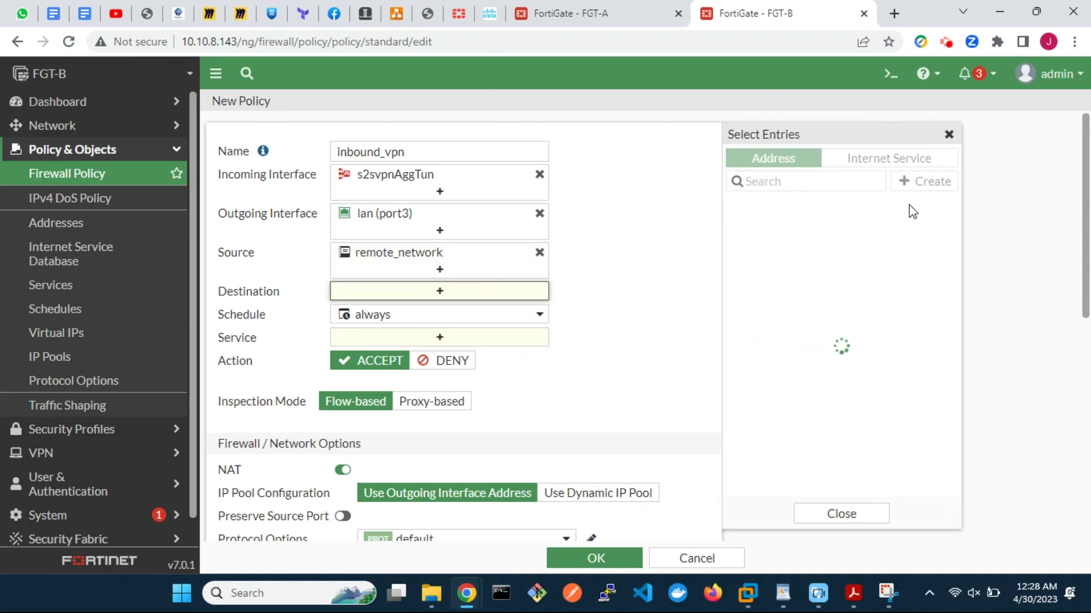
{"action": "left_click", "coordinate": [925, 184]}
{"action": "left_click", "coordinate": [759, 235]}
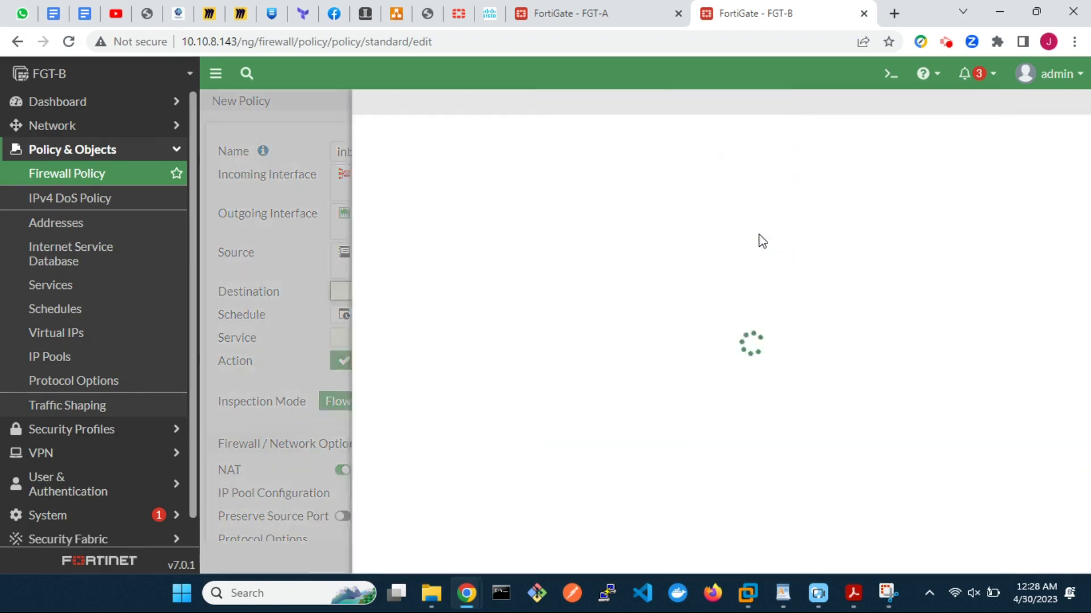
{"action": "left_click", "coordinate": [498, 146]}
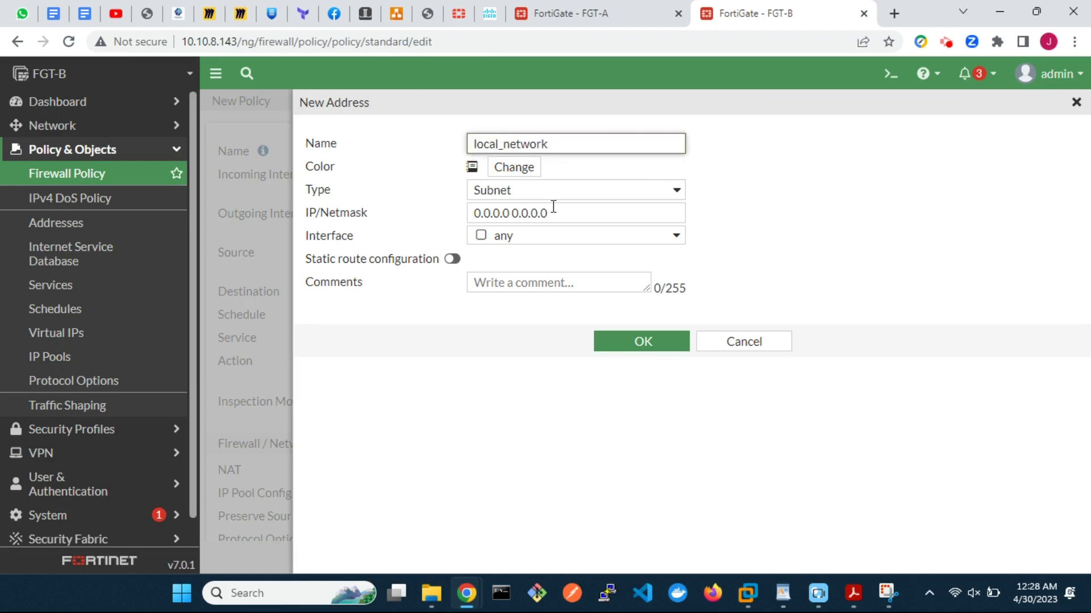
{"action": "left_click_drag", "start_coordinate": [564, 213], "coordinate": [469, 213]}
{"action": "type", "text": "10.2.2.0/24"}
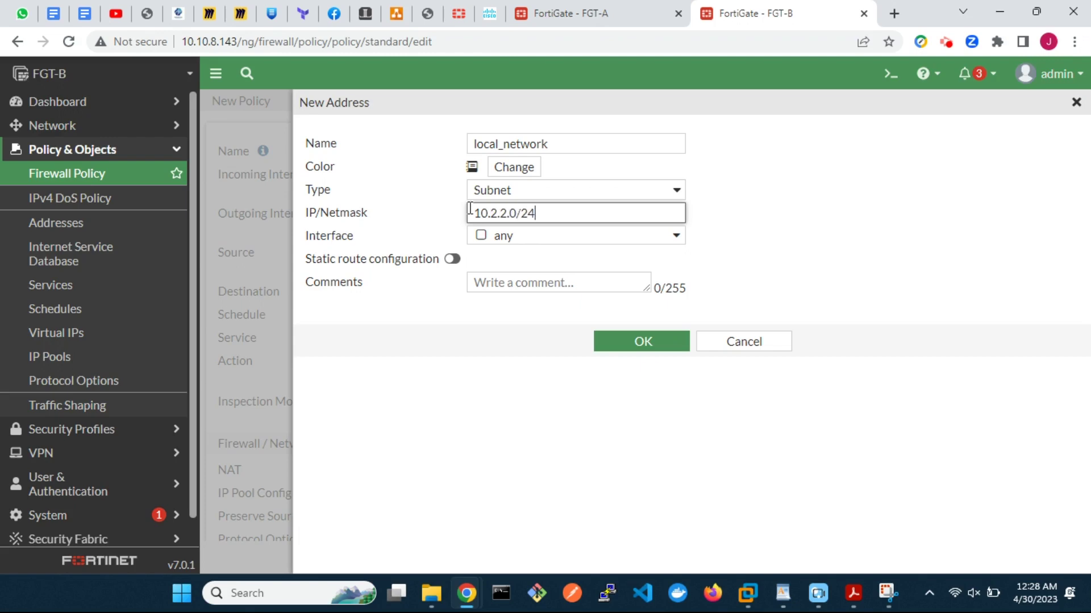
{"action": "left_click", "coordinate": [629, 337]}
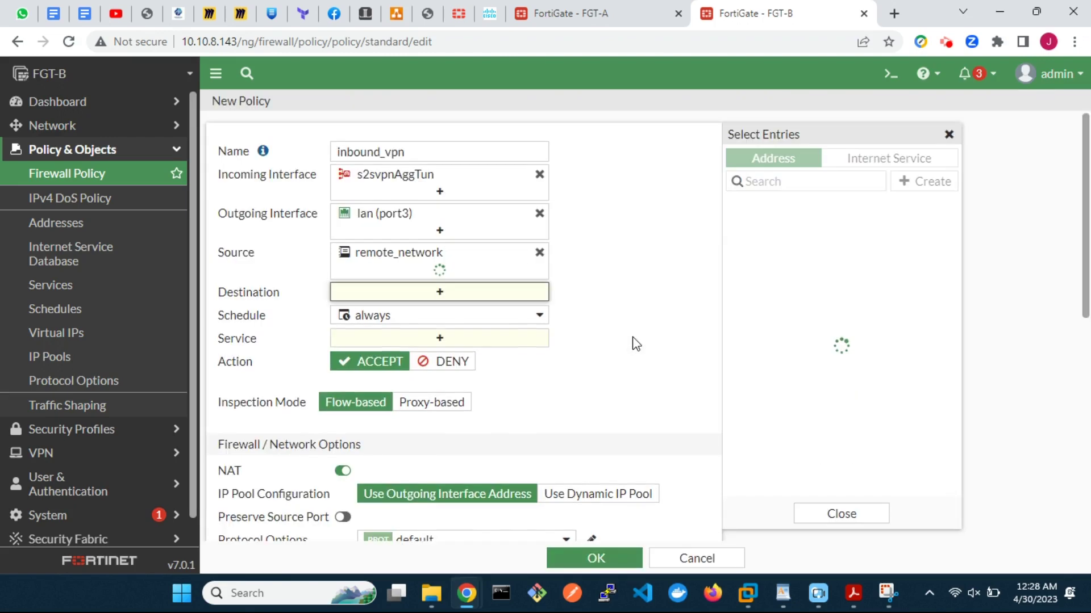
{"action": "left_click", "coordinate": [779, 305]}
Step: Set the service to ALL, disable NAT, and save the inbound_vpn policy
{"action": "left_click", "coordinate": [470, 356]}
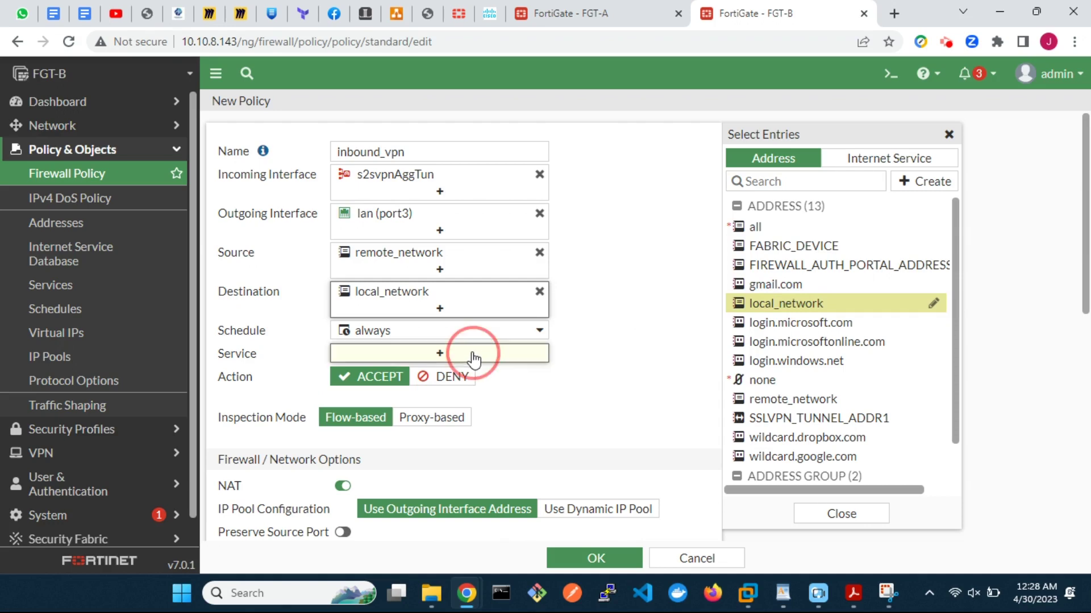
{"action": "left_click", "coordinate": [776, 226]}
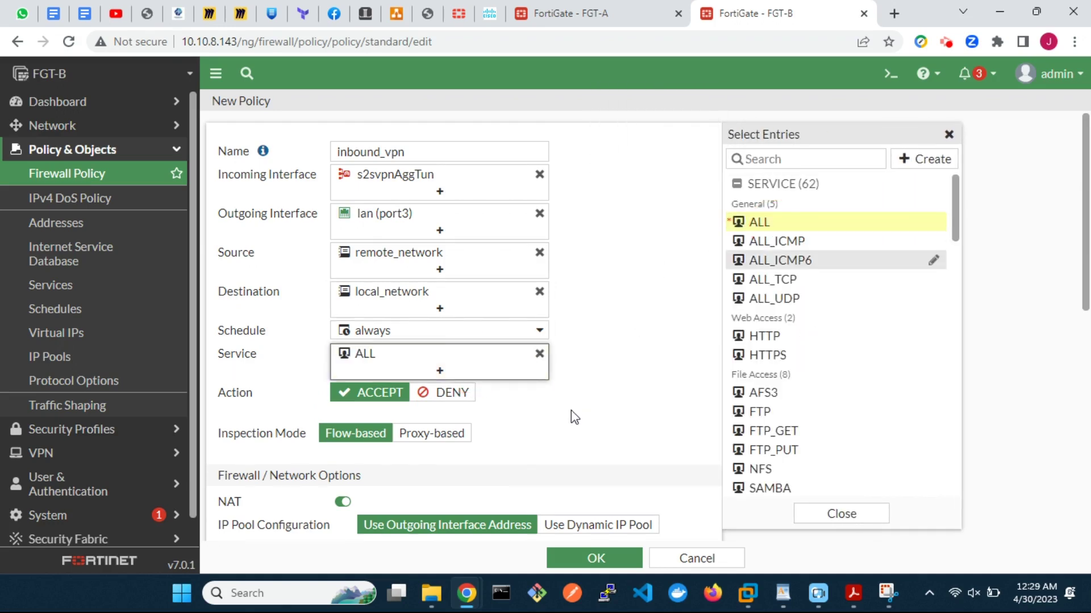
{"action": "scroll", "coordinate": [571, 410], "scroll_direction": "down", "scroll_amount": 4}
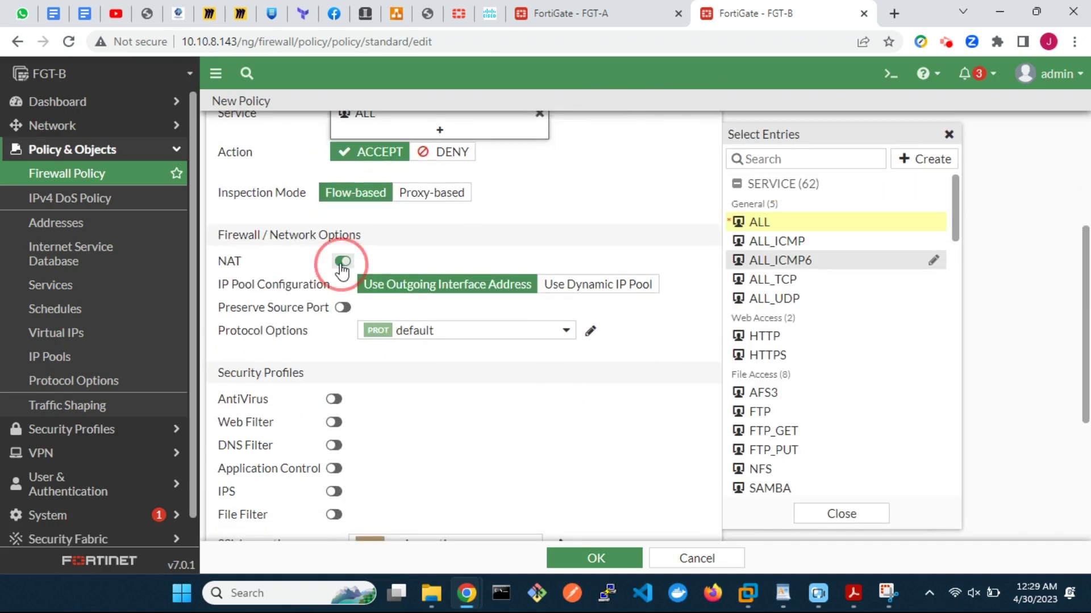
{"action": "left_click", "coordinate": [343, 261]}
{"action": "scroll", "coordinate": [609, 380], "scroll_direction": "down", "scroll_amount": 2}
{"action": "scroll", "coordinate": [608, 380], "scroll_direction": "down", "scroll_amount": 2}
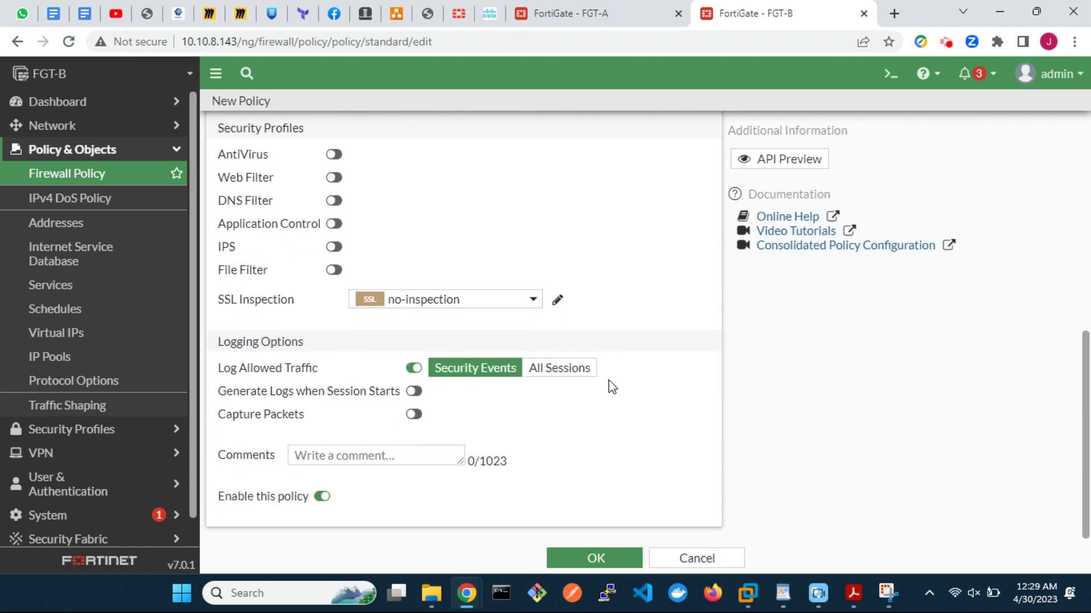
{"action": "left_click", "coordinate": [589, 561]}
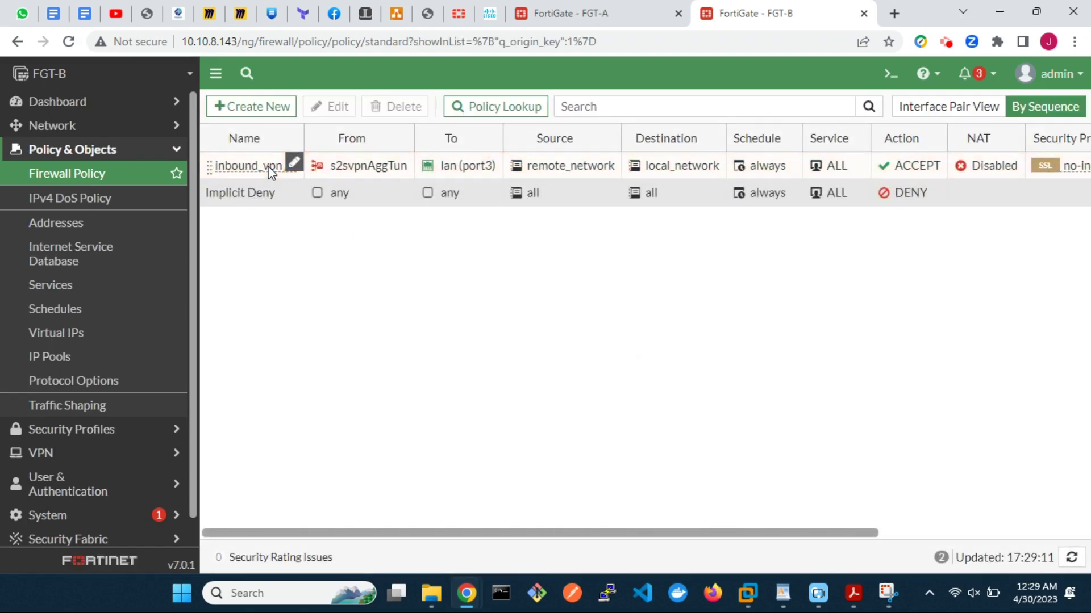
Step: Make a Clone Reverse copy of inbound_vpn and open it for editing
{"action": "right_click", "coordinate": [268, 166]}
{"action": "left_click", "coordinate": [362, 315]}
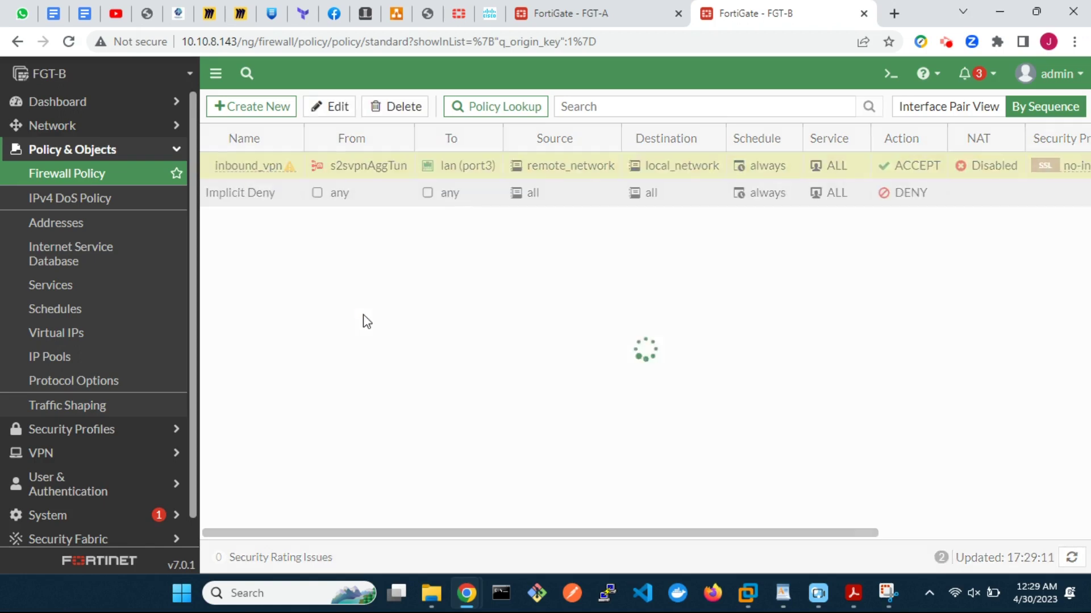
{"action": "left_click", "coordinate": [270, 198]}
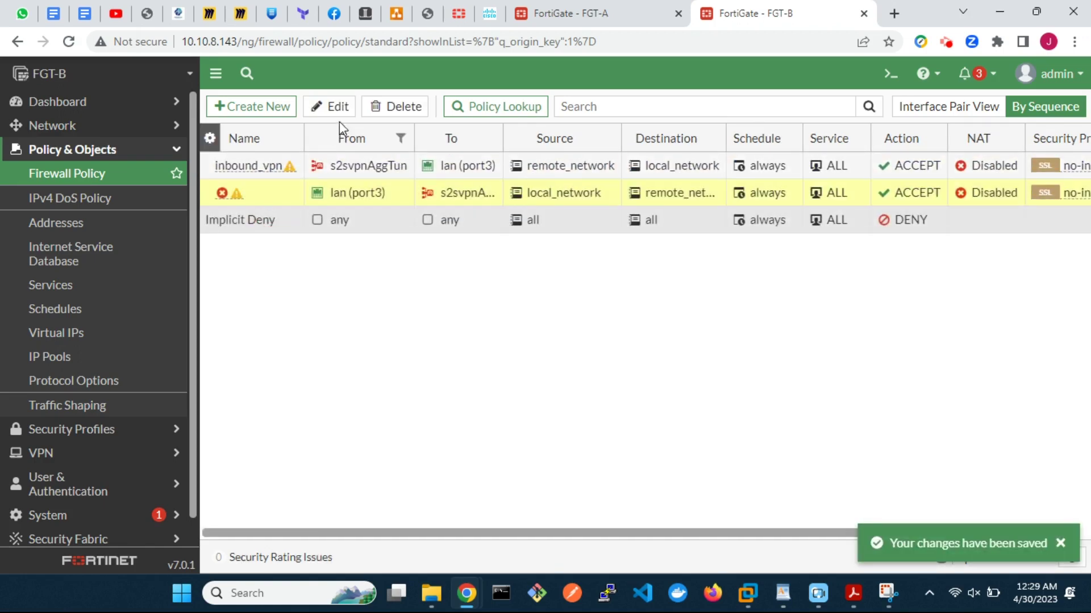
{"action": "left_click", "coordinate": [334, 106]}
Step: Rename the copy to outbound_vpn, clear its comment, enable it, and save
{"action": "left_click", "coordinate": [434, 152]}
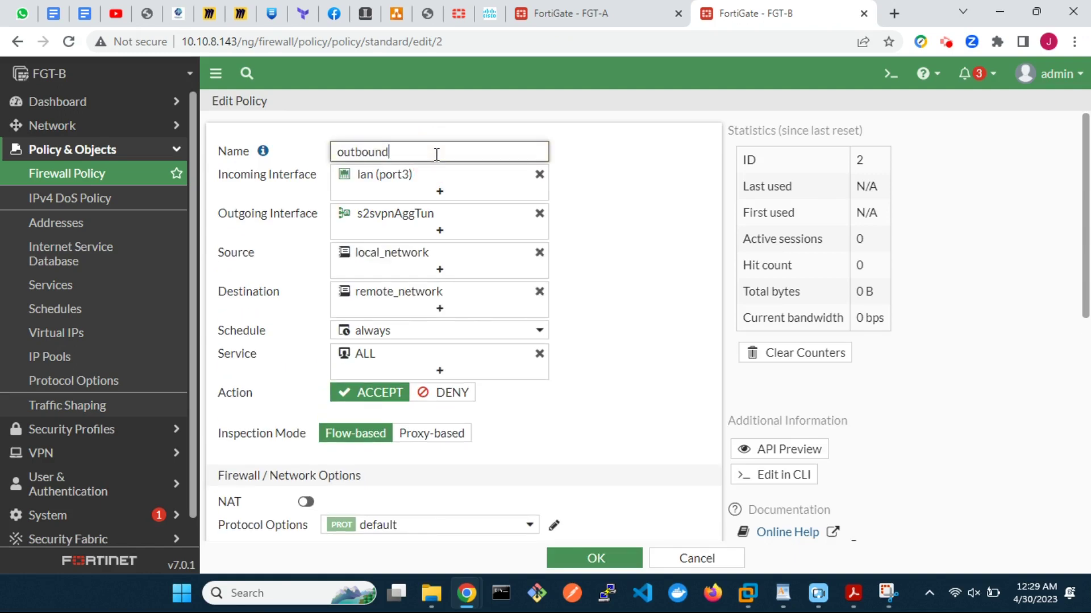
{"action": "scroll", "coordinate": [561, 446], "scroll_direction": "down", "scroll_amount": 8}
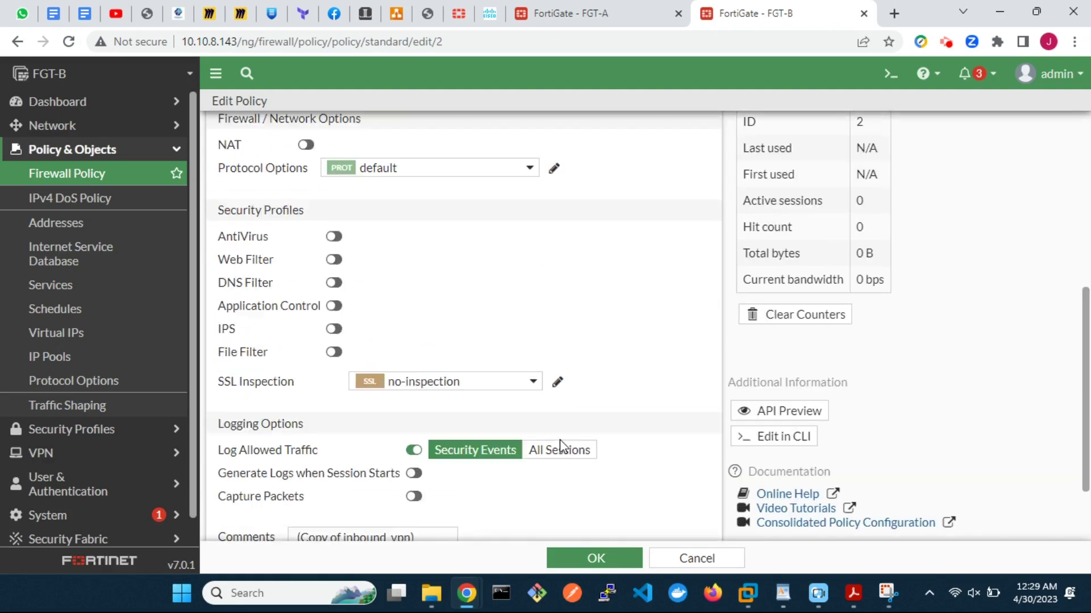
{"action": "left_click_drag", "start_coordinate": [438, 458], "coordinate": [297, 439]}
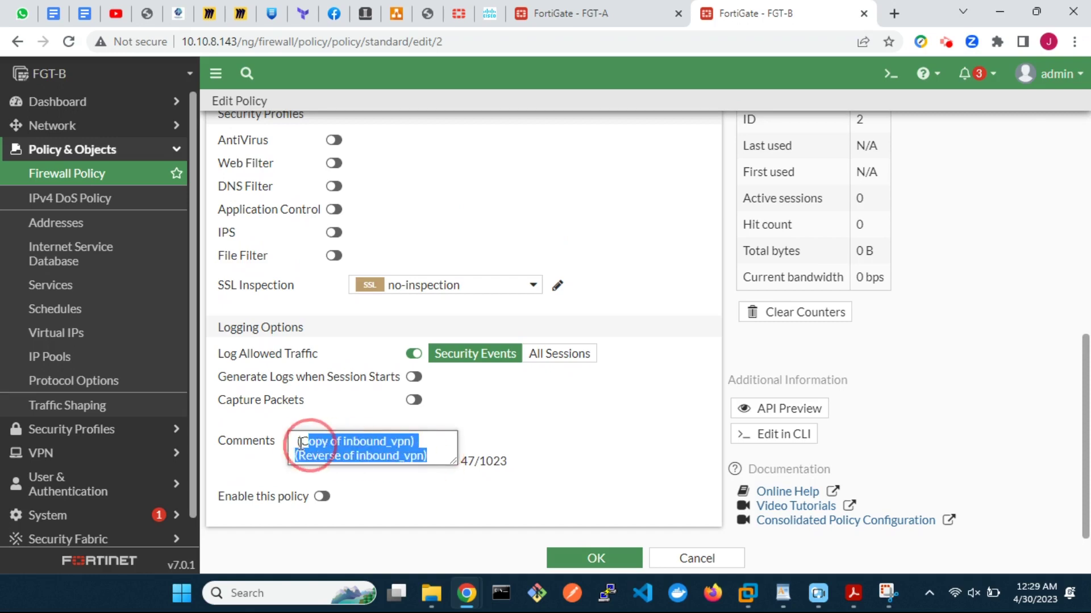
{"action": "key", "text": "Delete"}
{"action": "left_click", "coordinate": [322, 498]}
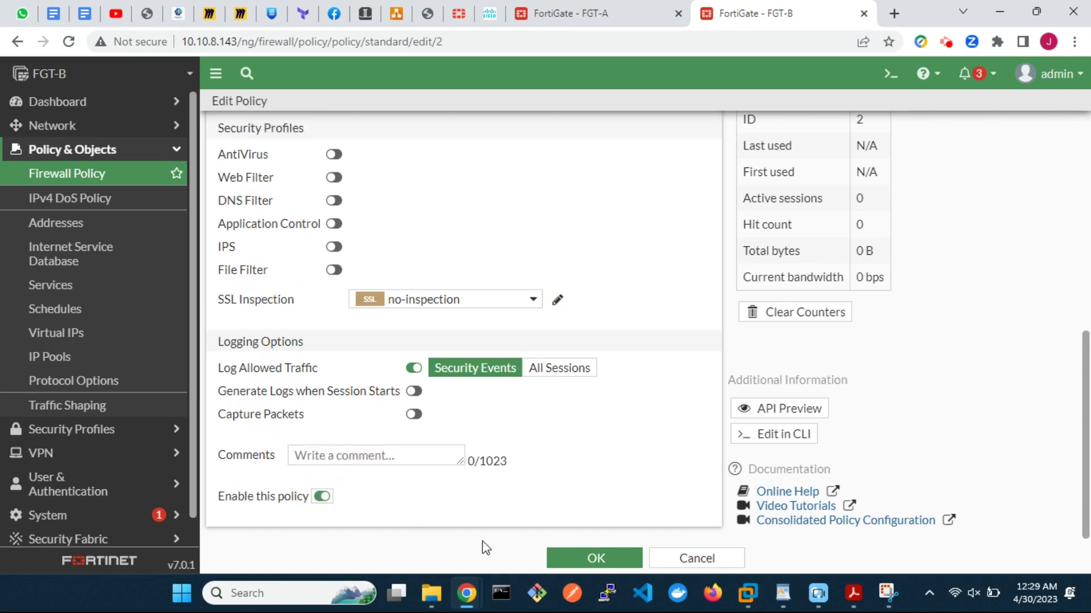
{"action": "left_click", "coordinate": [596, 558]}
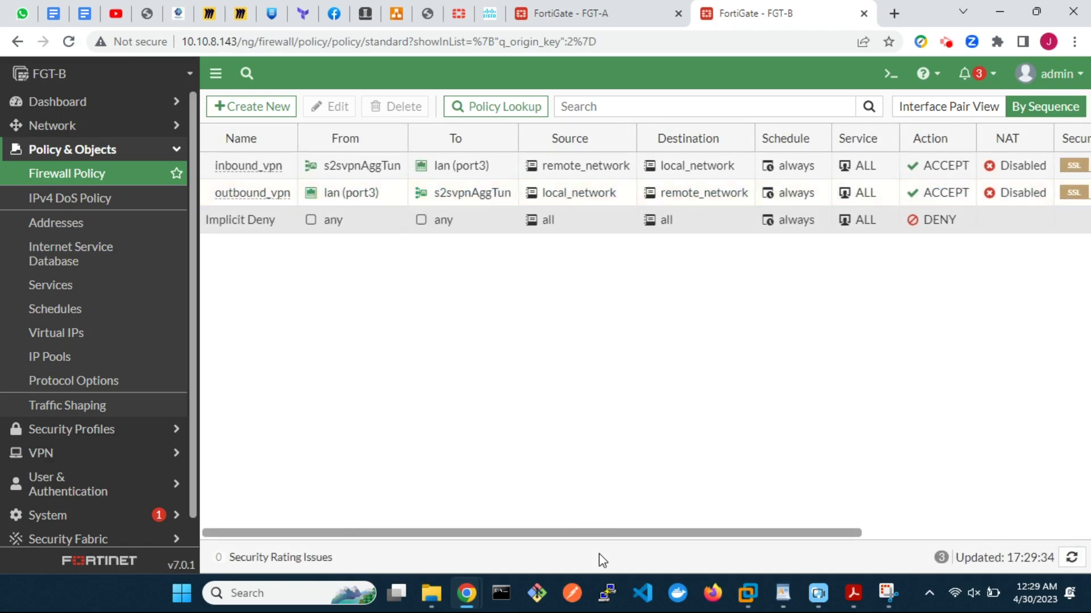
Step: On the Status dashboard, expand the IPsec widget to show s2svpnAggTun's member tunnels
{"action": "left_click", "coordinate": [78, 105]}
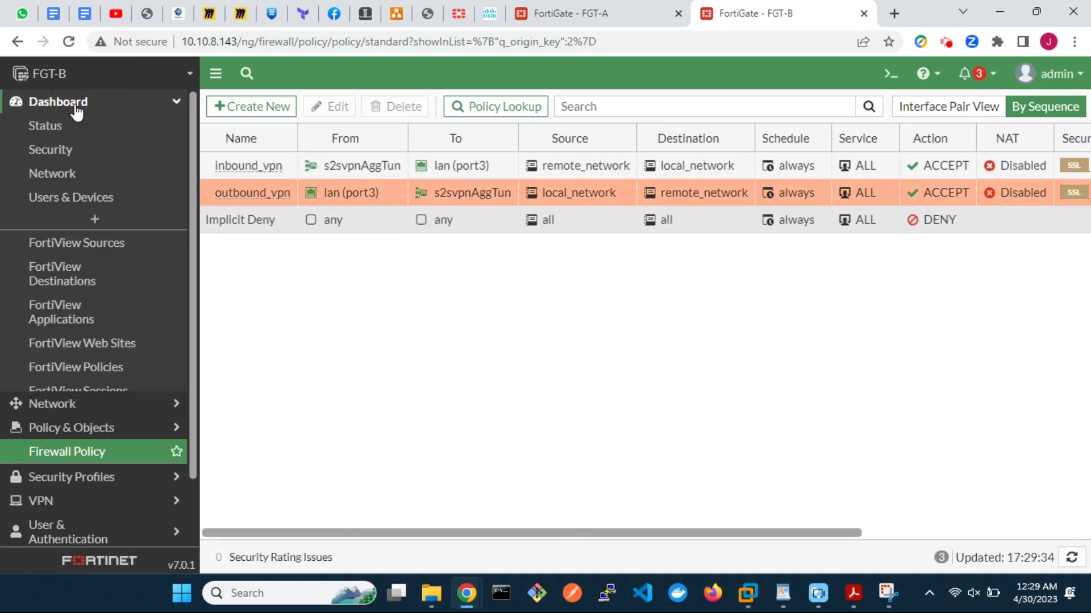
{"action": "left_click", "coordinate": [77, 126]}
{"action": "left_click", "coordinate": [430, 273]}
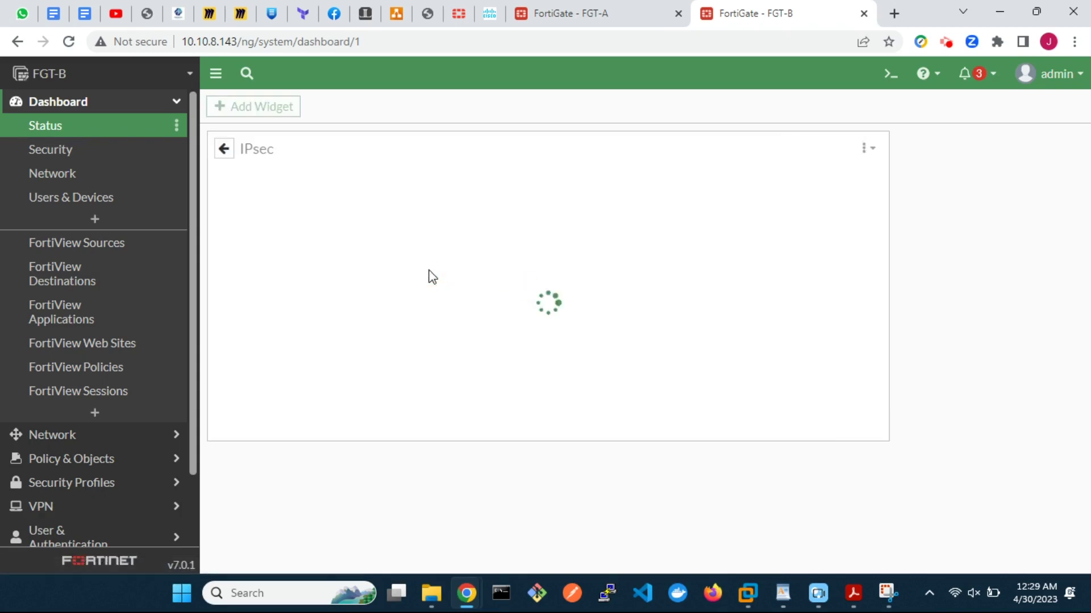
{"action": "left_click", "coordinate": [221, 267]}
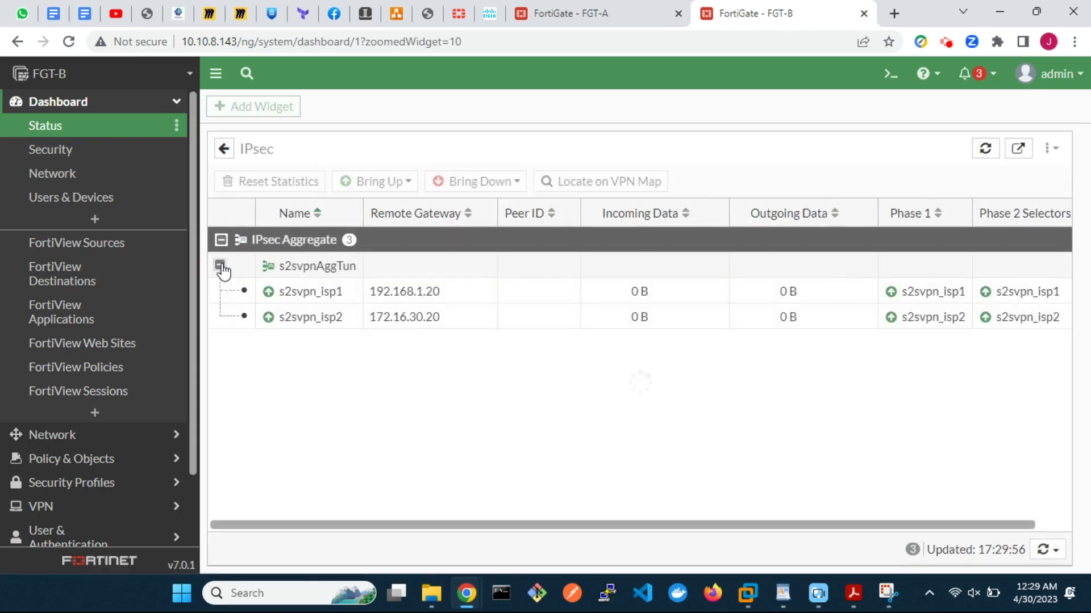
Step: In the CLI console, set the ping source to 10.2.2.1 with execute ping-options
{"action": "left_click", "coordinate": [890, 76]}
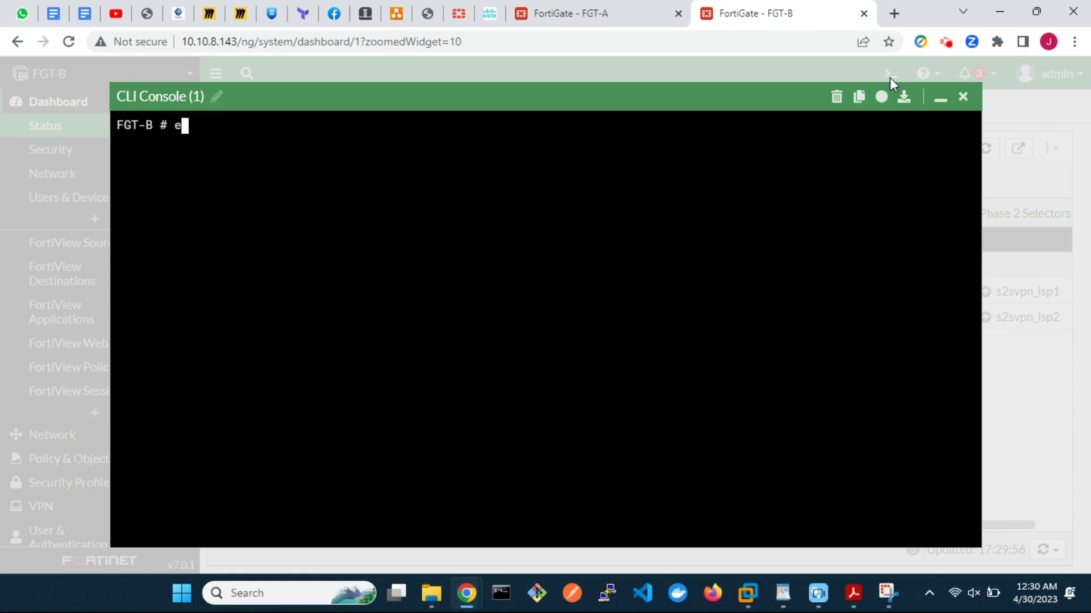
{"action": "type", "text": "e"}
{"action": "key", "text": "Tab"}
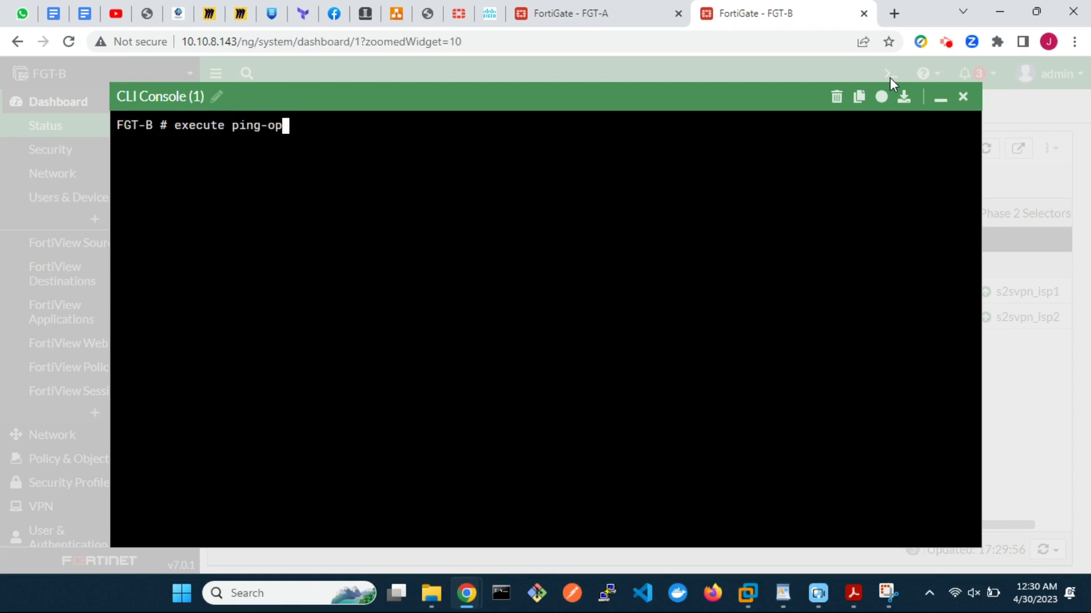
{"action": "type", "text": "ping-op"}
{"action": "key", "text": "Tab"}
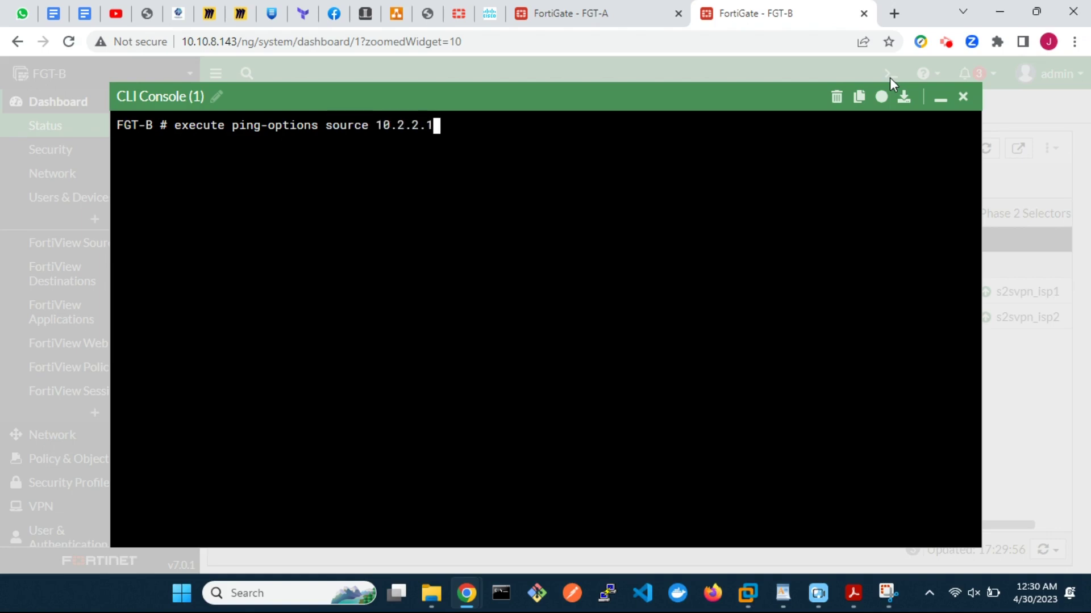
{"action": "key", "text": "Return"}
Step: Set the ping repeat count to 1000 and begin the ping to 10.1.1.1
{"action": "type", "text": "e"}
{"action": "key", "text": "Tab"}
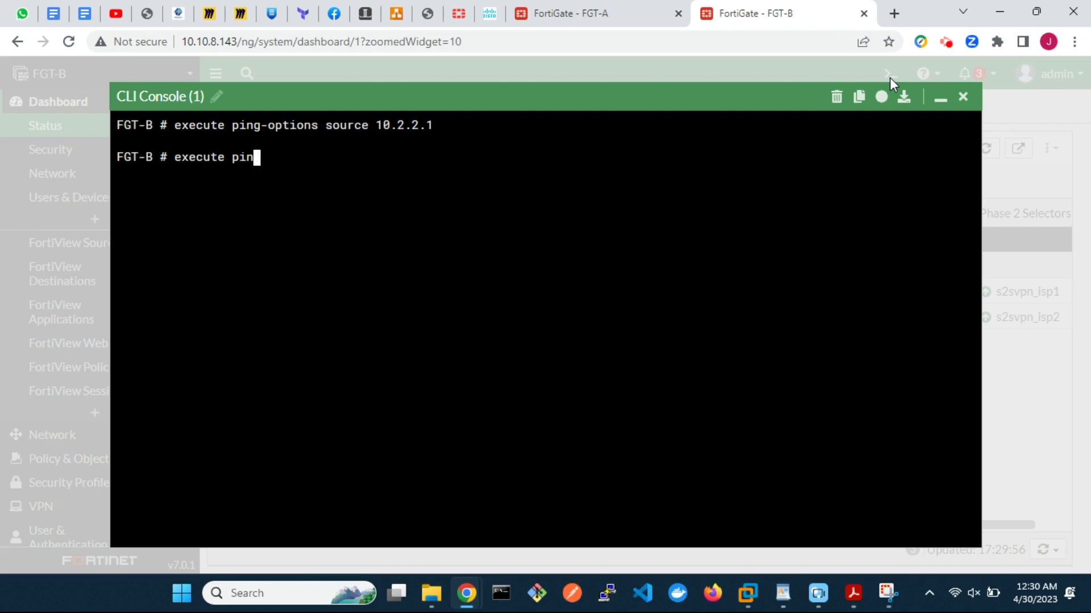
{"action": "type", "text": "ping-"}
{"action": "key", "text": "Tab"}
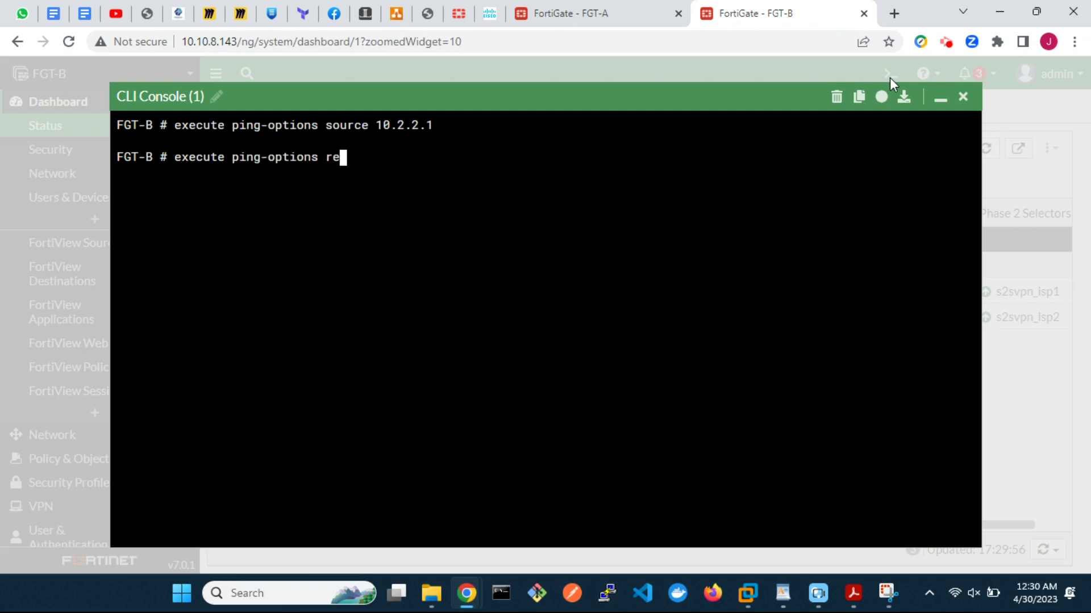
{"action": "type", "text": "re"}
{"action": "key", "text": "Tab"}
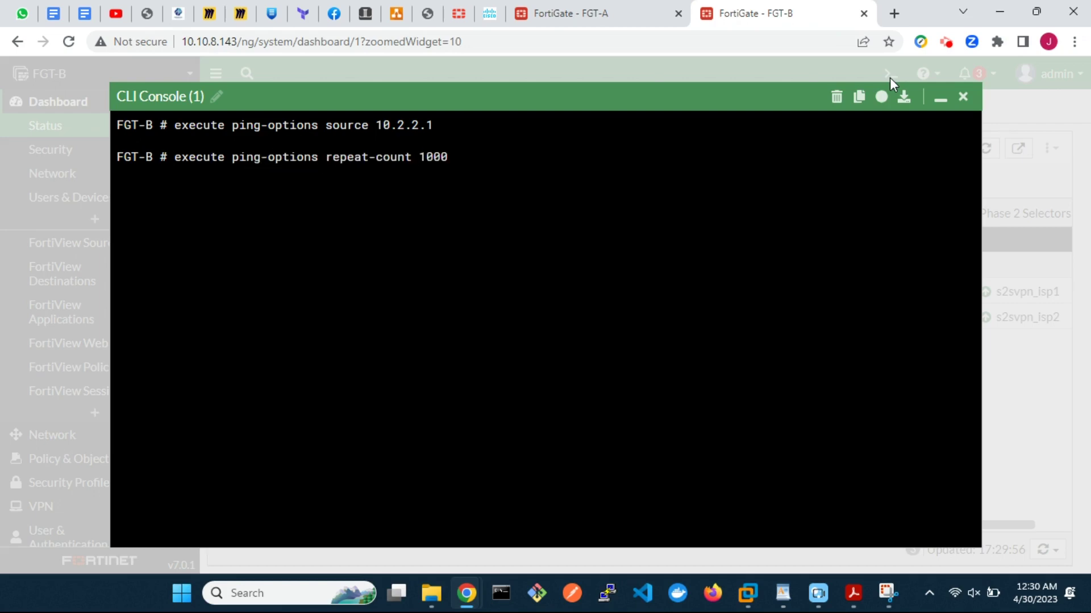
{"action": "key", "text": "Return"}
{"action": "type", "text": "exe"}
{"action": "key", "text": "Tab"}
{"action": "type", "text": "p"}
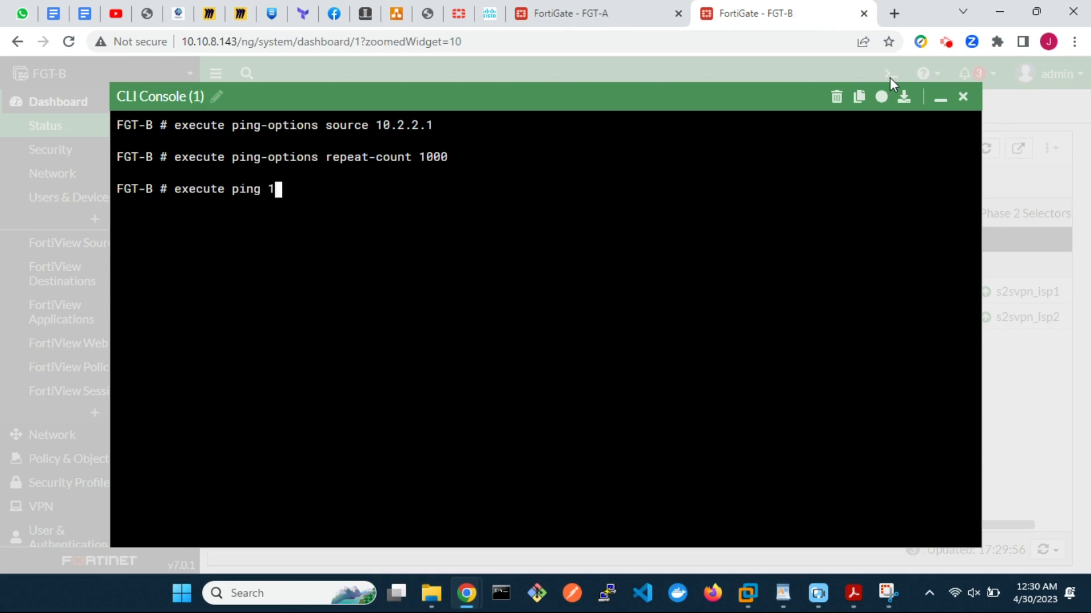
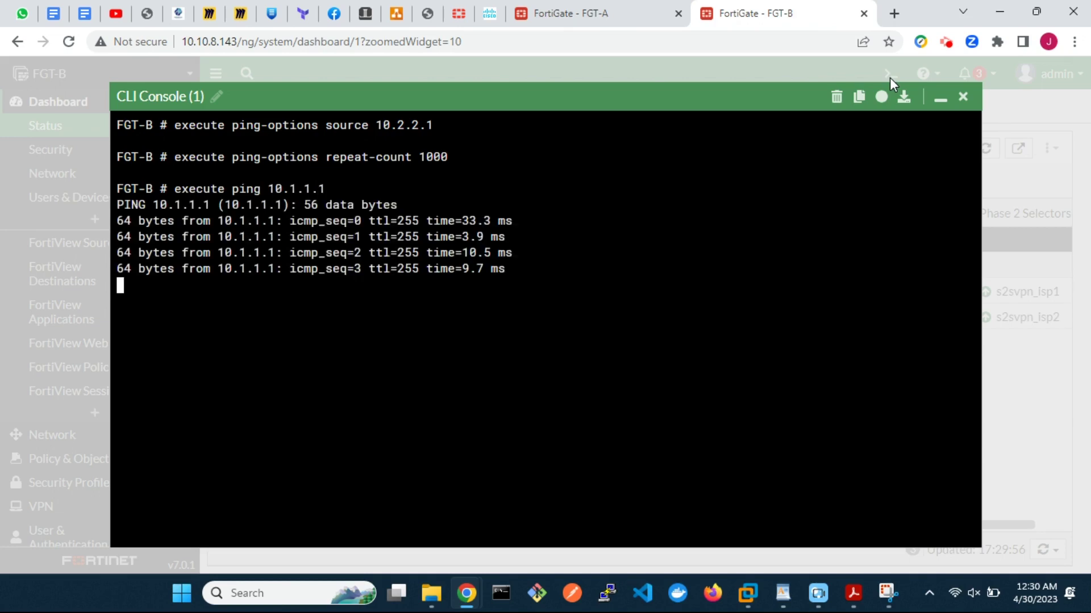
Step: Check FGT-B's refreshed IPsec aggregate, where ping traffic runs only on s2svpn_isp2, then go to FGT-A
{"action": "left_click", "coordinate": [940, 99]}
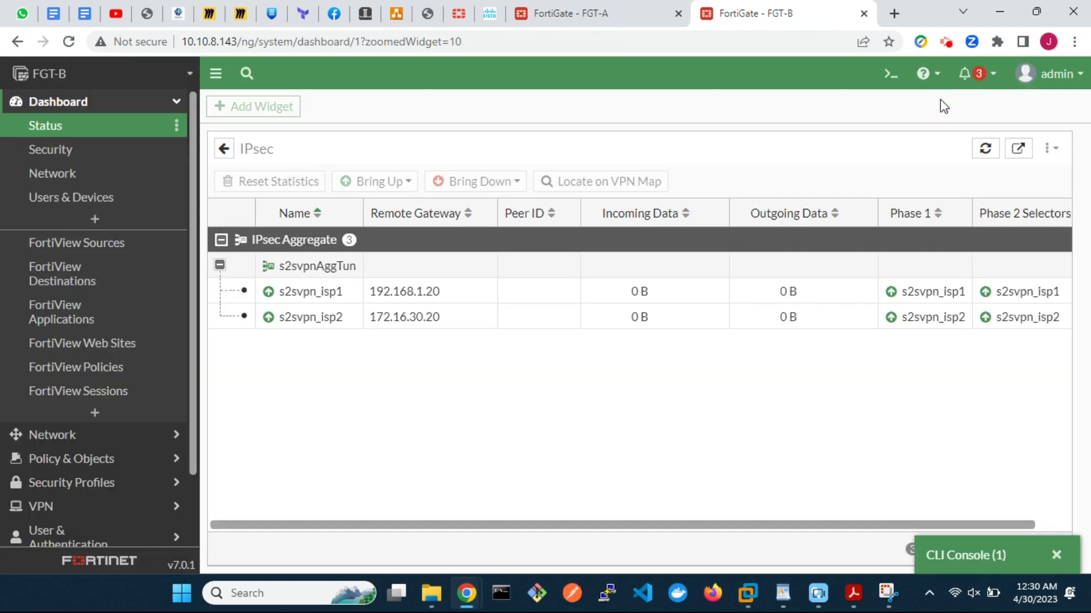
{"action": "left_click", "coordinate": [986, 149]}
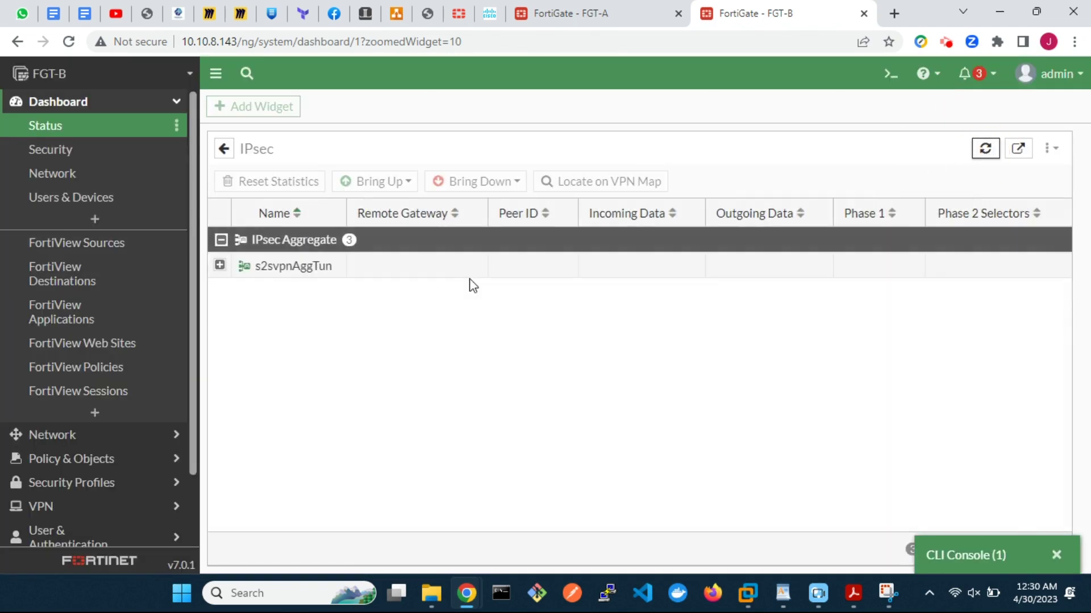
{"action": "left_click", "coordinate": [220, 266]}
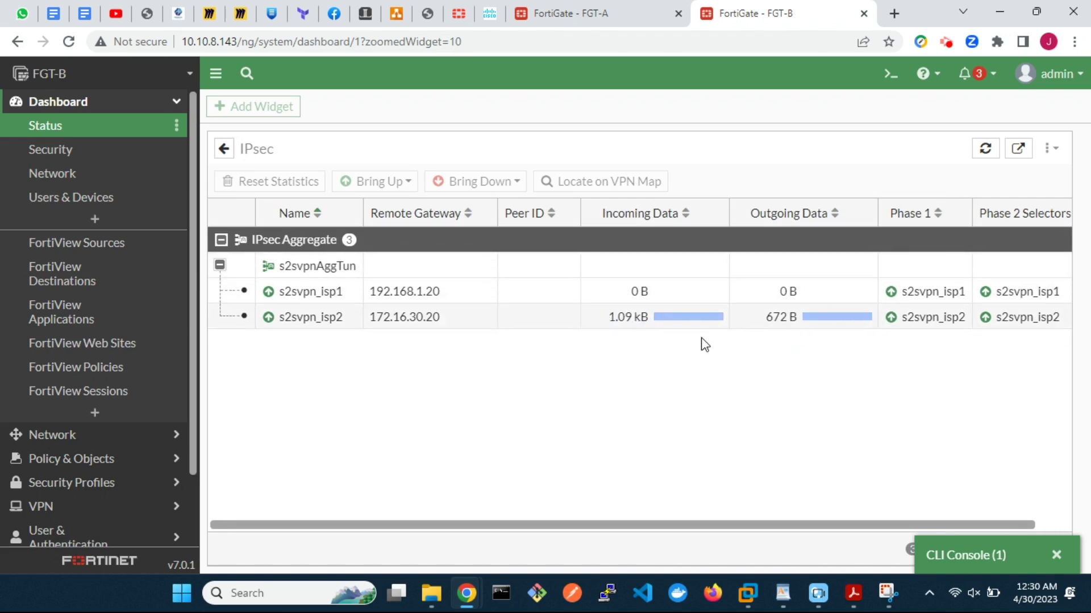
{"action": "left_click", "coordinate": [606, 16]}
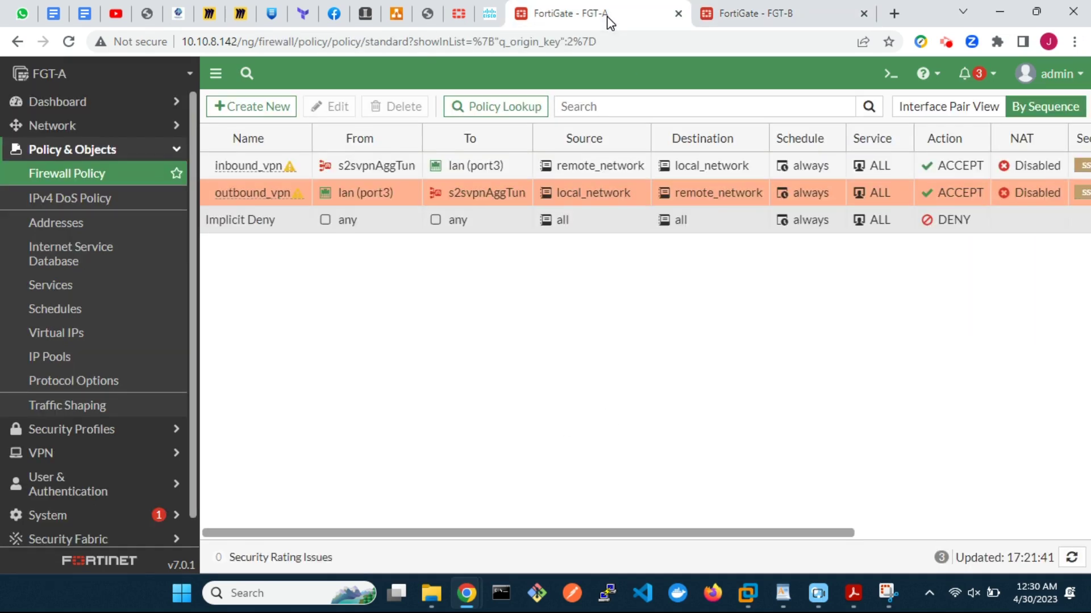
Step: On FGT-A, run 'get vpn ipsec tunnel details' and compare the s2svpn_isp2 and s2svpn_isp1 rx/tx counters
{"action": "left_click", "coordinate": [892, 75]}
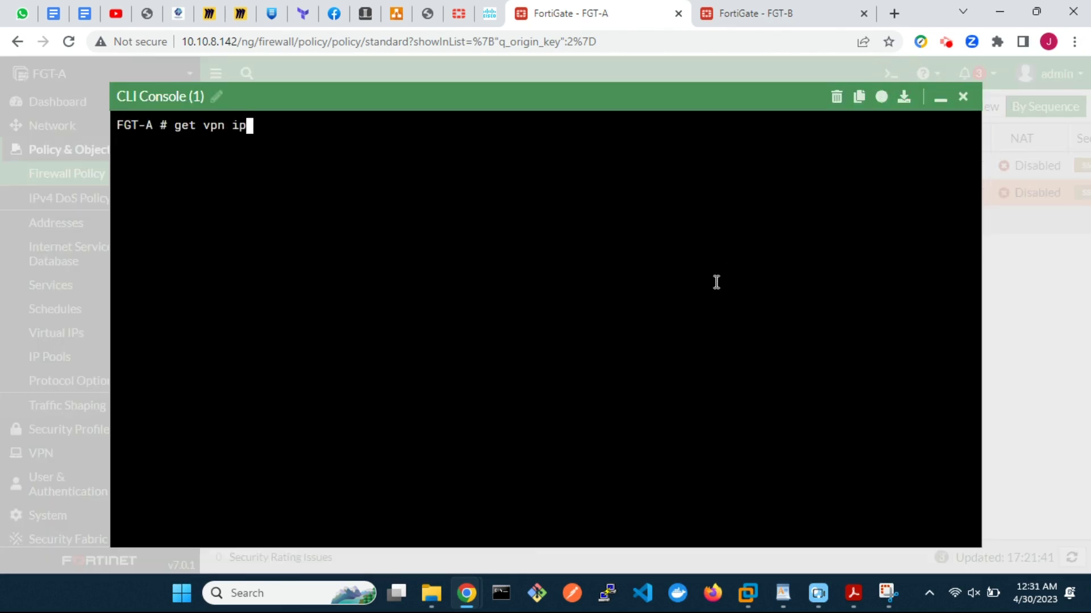
{"action": "type", "text": "get vpn ipsec tunnel de"}
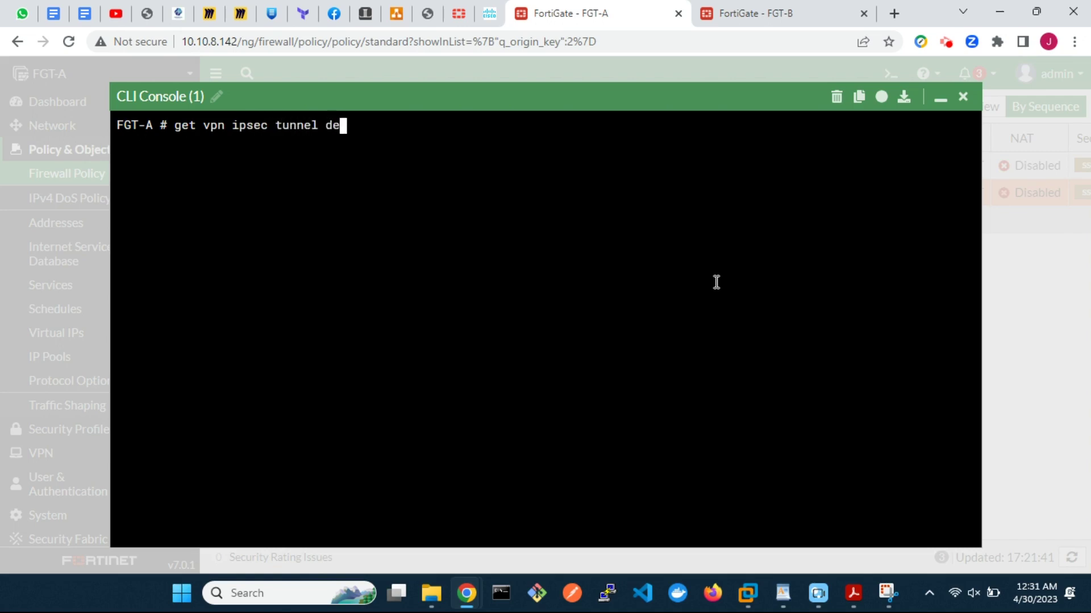
{"action": "type", "text": "tails"}
{"action": "key", "text": "Return"}
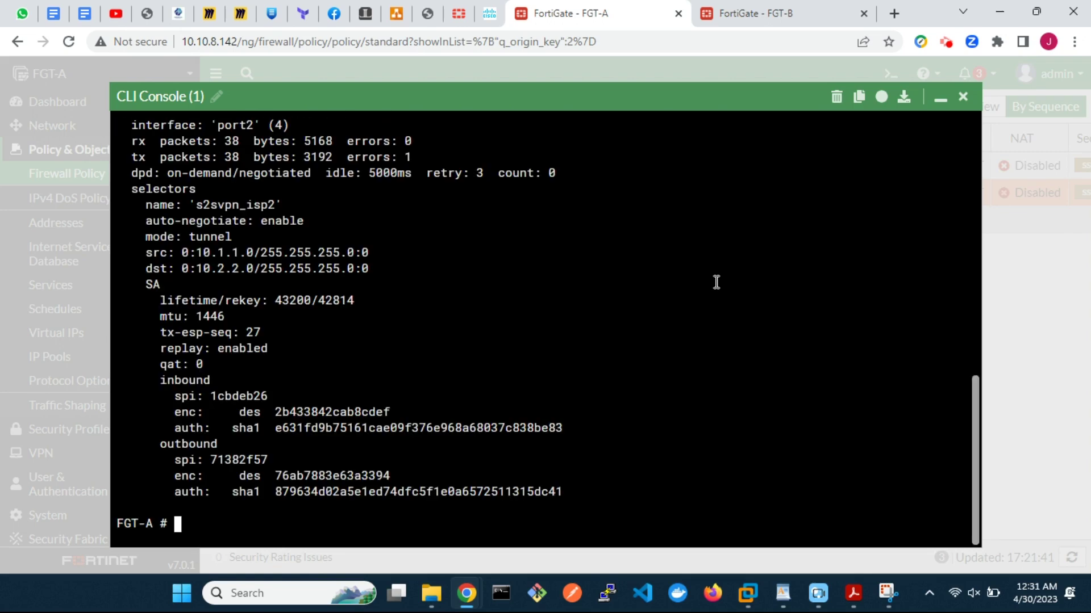
{"action": "scroll", "coordinate": [716, 282], "scroll_direction": "up", "scroll_amount": 12}
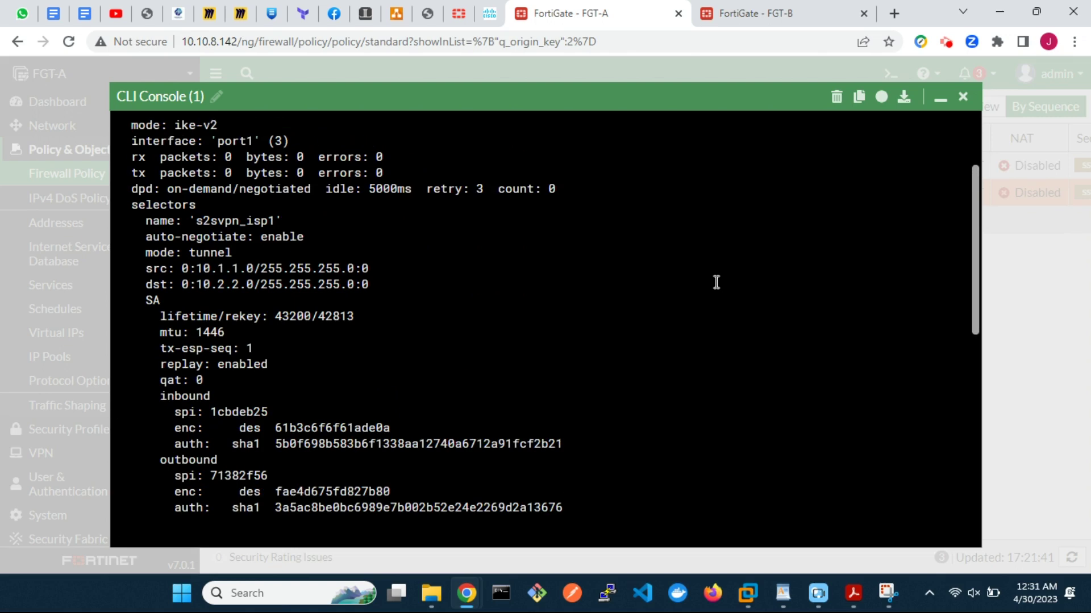
{"action": "scroll", "coordinate": [716, 283], "scroll_direction": "up", "scroll_amount": 3}
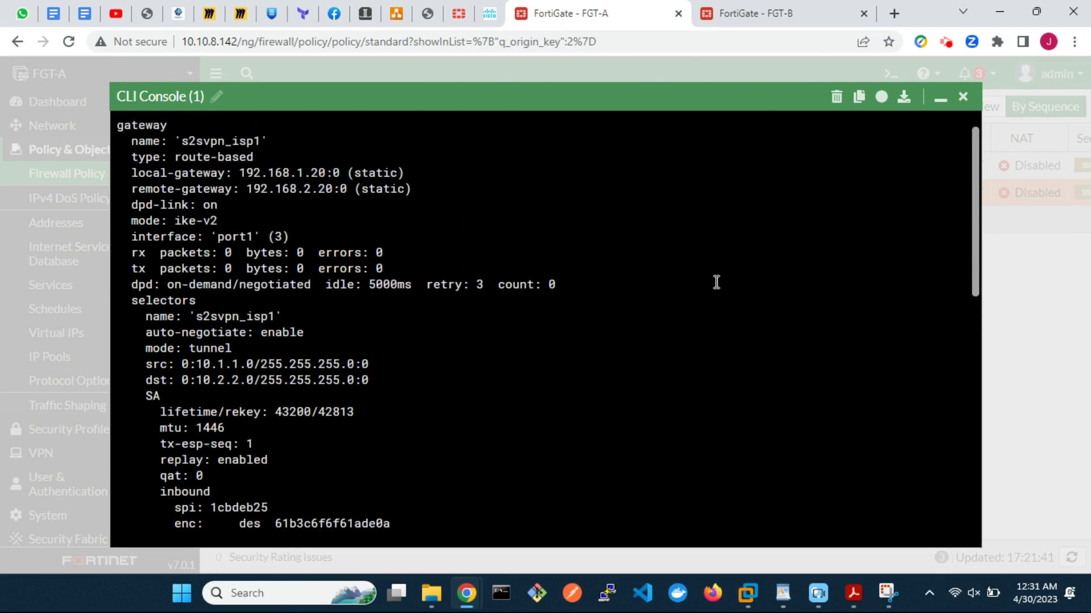
{"action": "scroll", "coordinate": [717, 282], "scroll_direction": "down", "scroll_amount": 9}
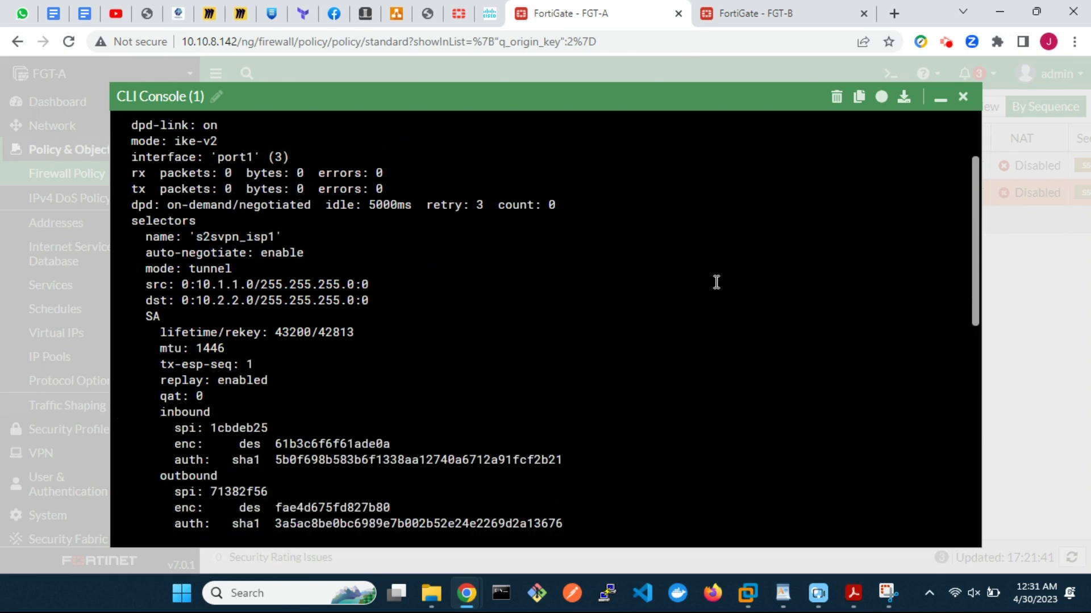
{"action": "scroll", "coordinate": [716, 282], "scroll_direction": "down", "scroll_amount": 3}
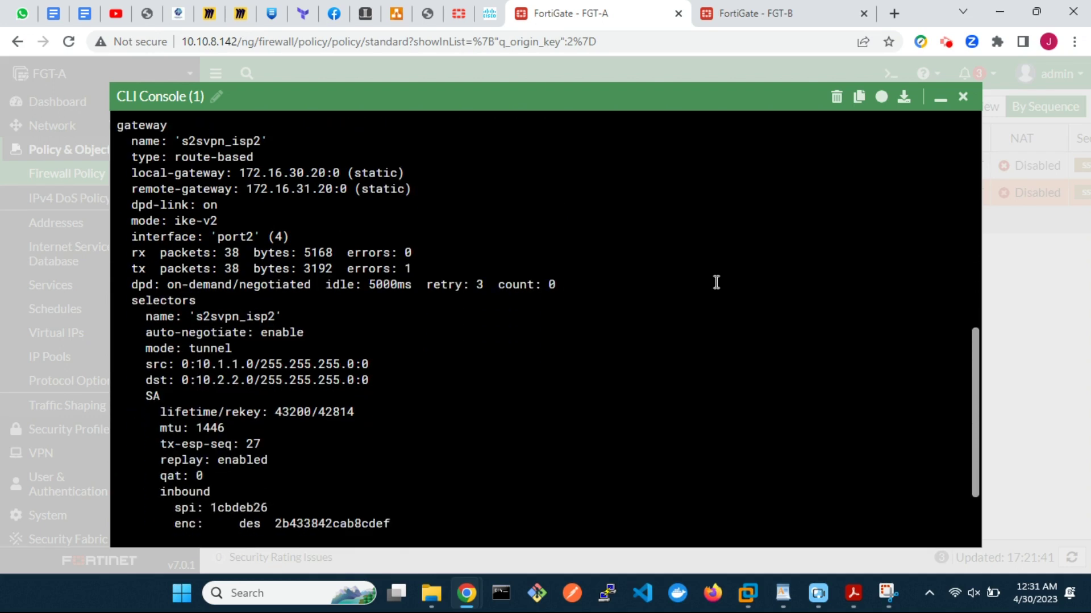
{"action": "scroll", "coordinate": [716, 282], "scroll_direction": "down", "scroll_amount": 2}
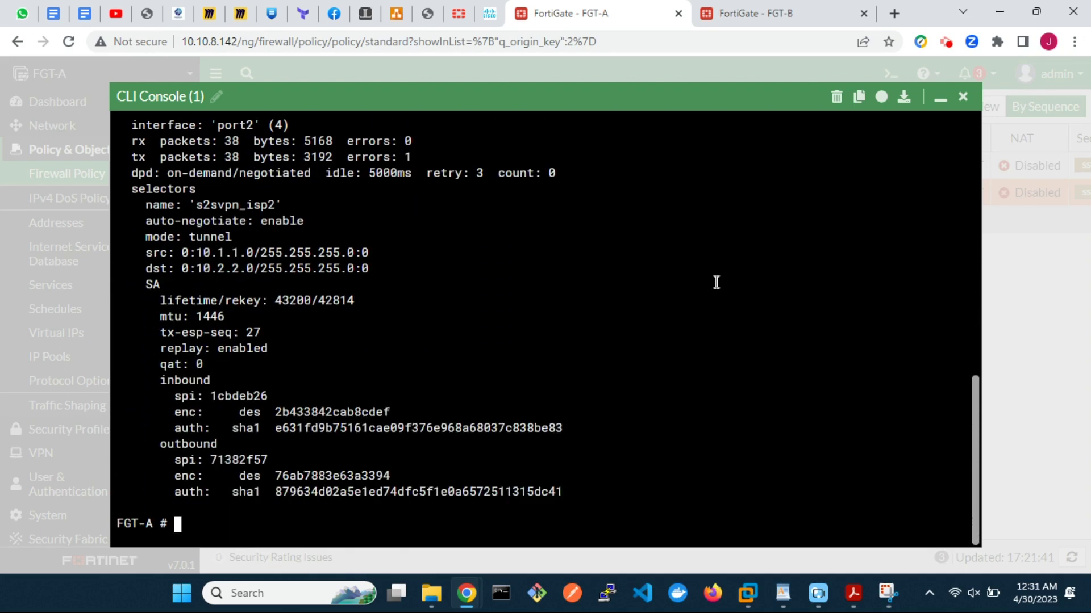
{"action": "scroll", "coordinate": [716, 282], "scroll_direction": "up", "scroll_amount": 2}
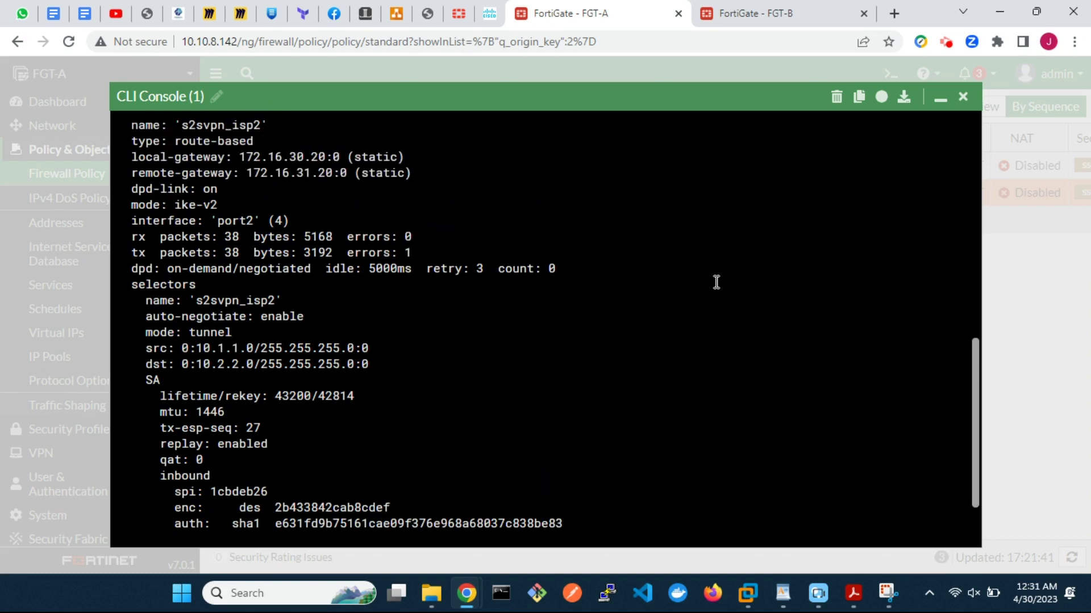
{"action": "scroll", "coordinate": [716, 283], "scroll_direction": "up", "scroll_amount": 1}
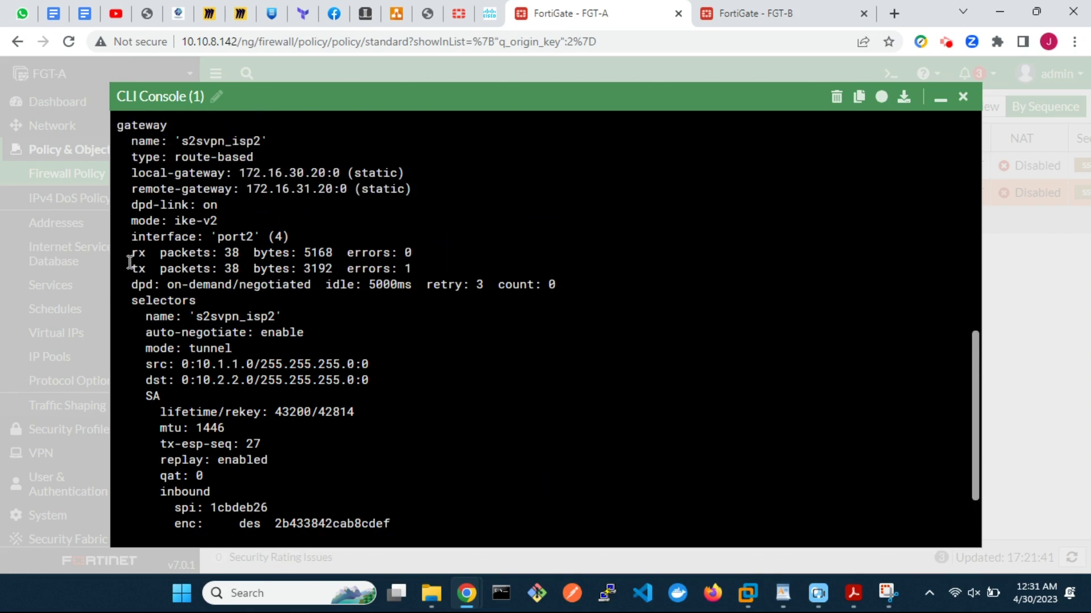
{"action": "left_click_drag", "start_coordinate": [118, 253], "coordinate": [447, 267]}
{"action": "scroll", "coordinate": [620, 363], "scroll_direction": "down", "scroll_amount": 3}
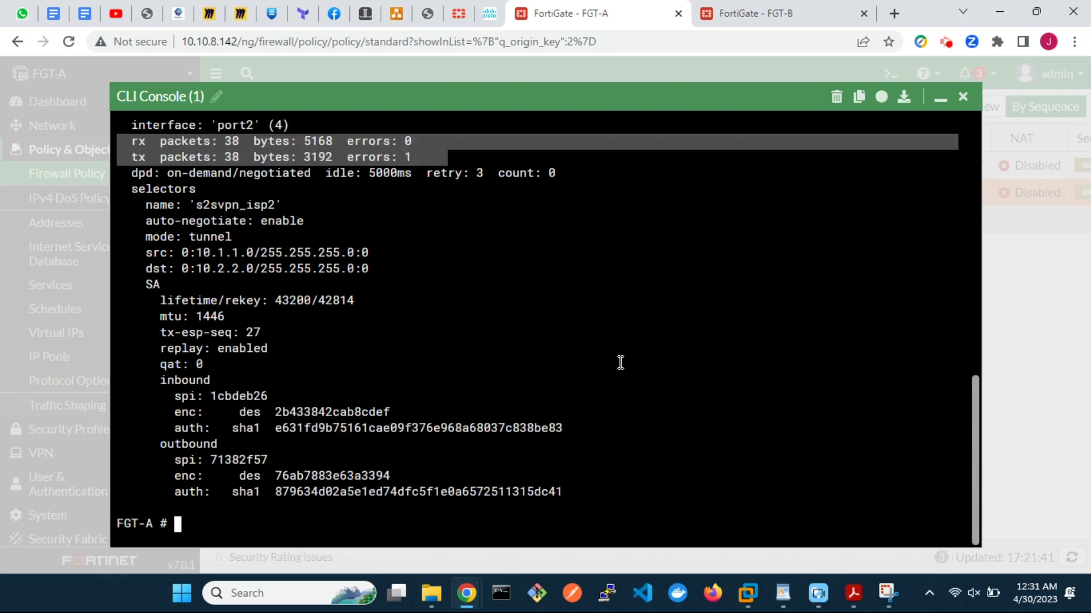
{"action": "scroll", "coordinate": [621, 363], "scroll_direction": "up", "scroll_amount": 15}
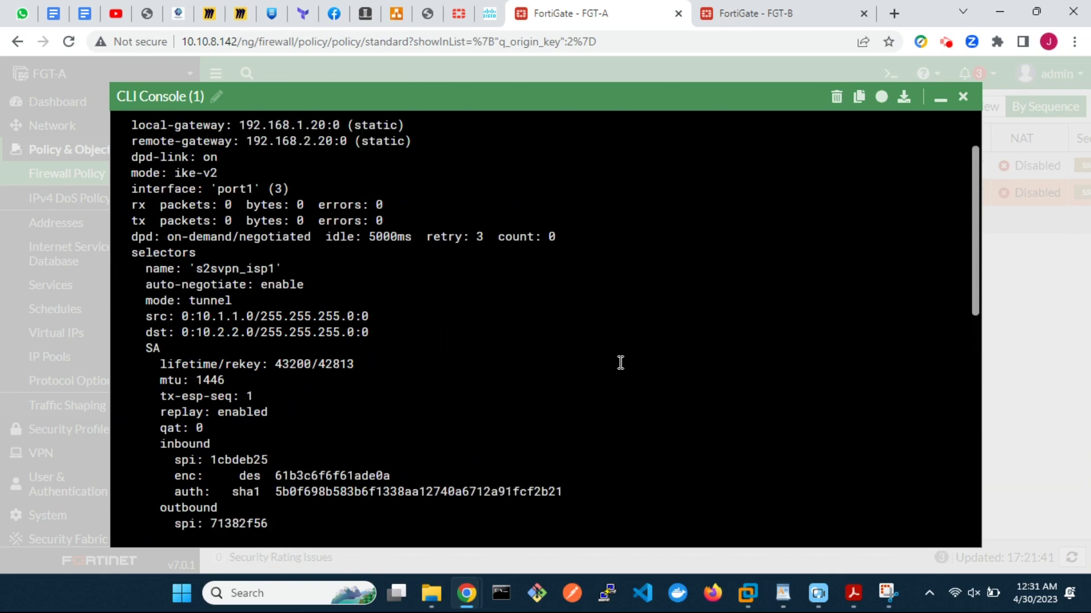
{"action": "left_click_drag", "start_coordinate": [114, 219], "coordinate": [414, 241]}
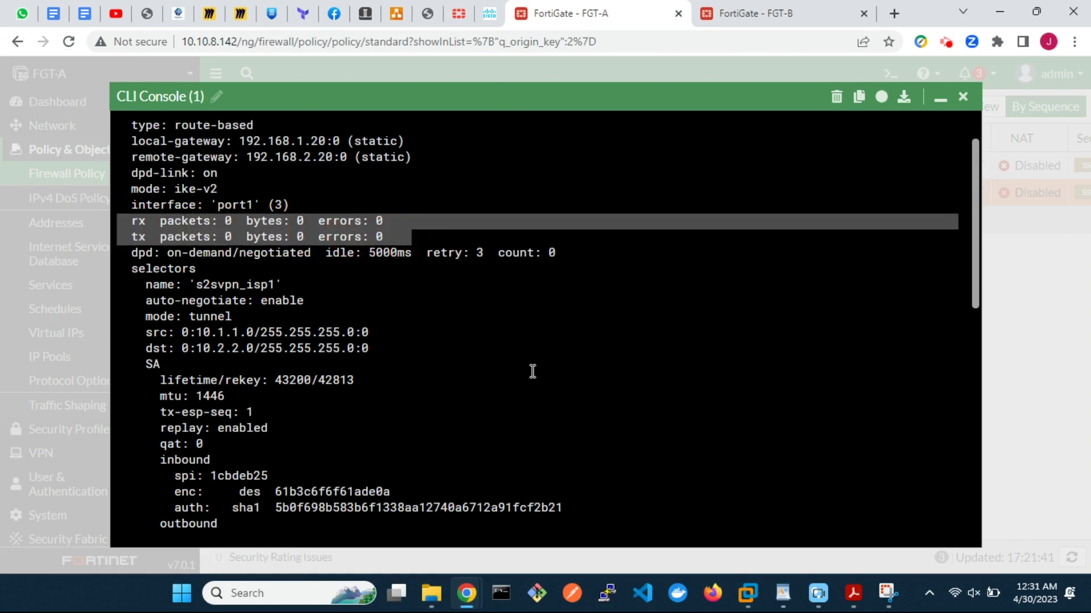
Step: Run 'diagnose sys ipsec-aggregate list' to show s2svpnAggTun as a REDUNDANT bundle
{"action": "key", "text": "ctrl+c"}
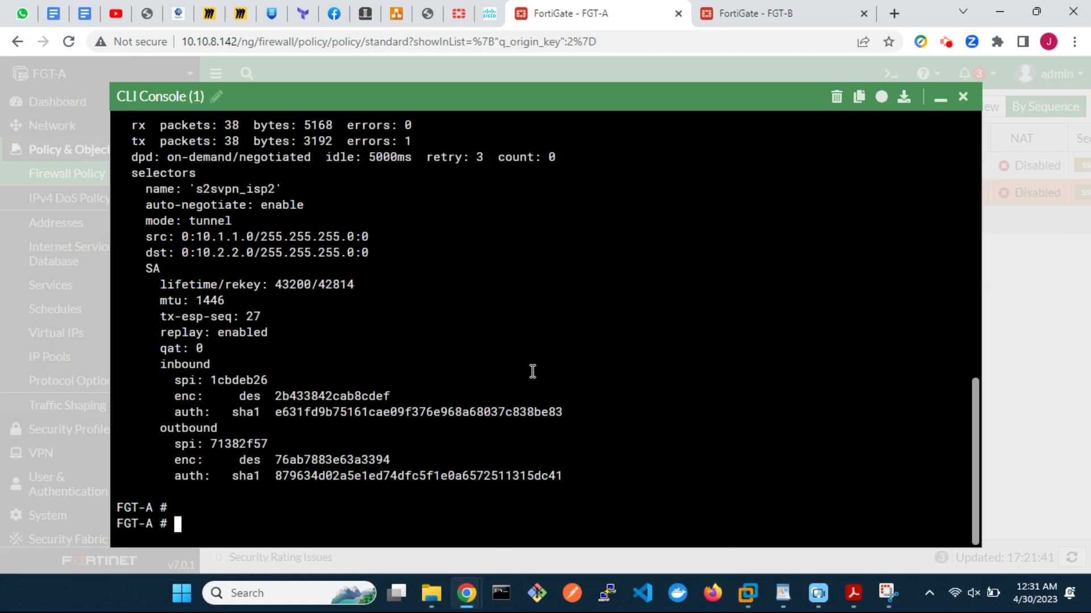
{"action": "type", "text": "diag"}
{"action": "key", "text": "Tab"}
{"action": "type", "text": "sys ips"}
{"action": "key", "text": "Tab"}
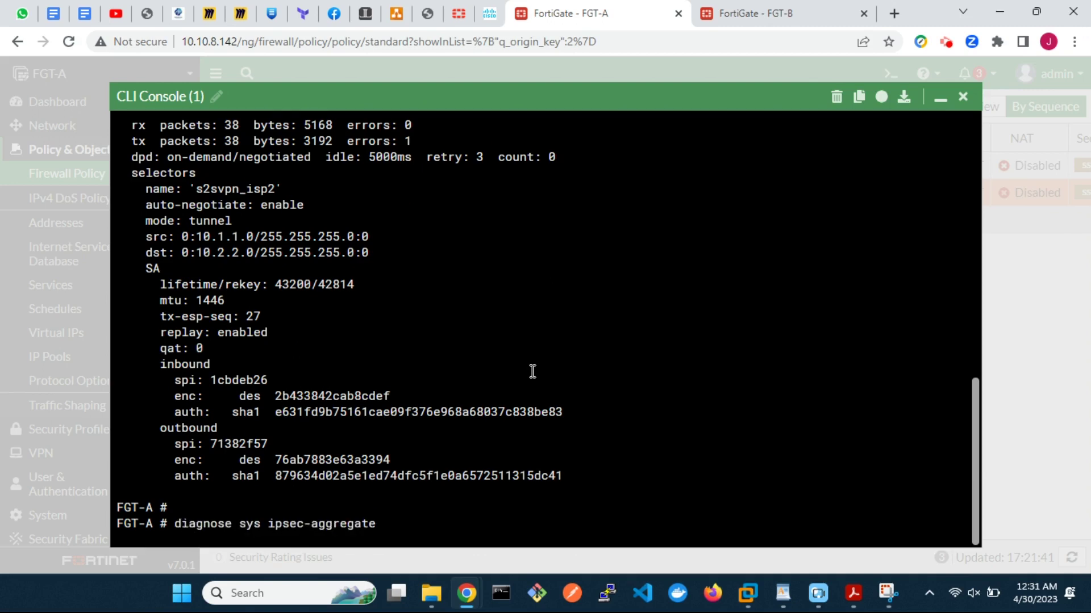
{"action": "type", "text": "list"}
{"action": "key", "text": "Return"}
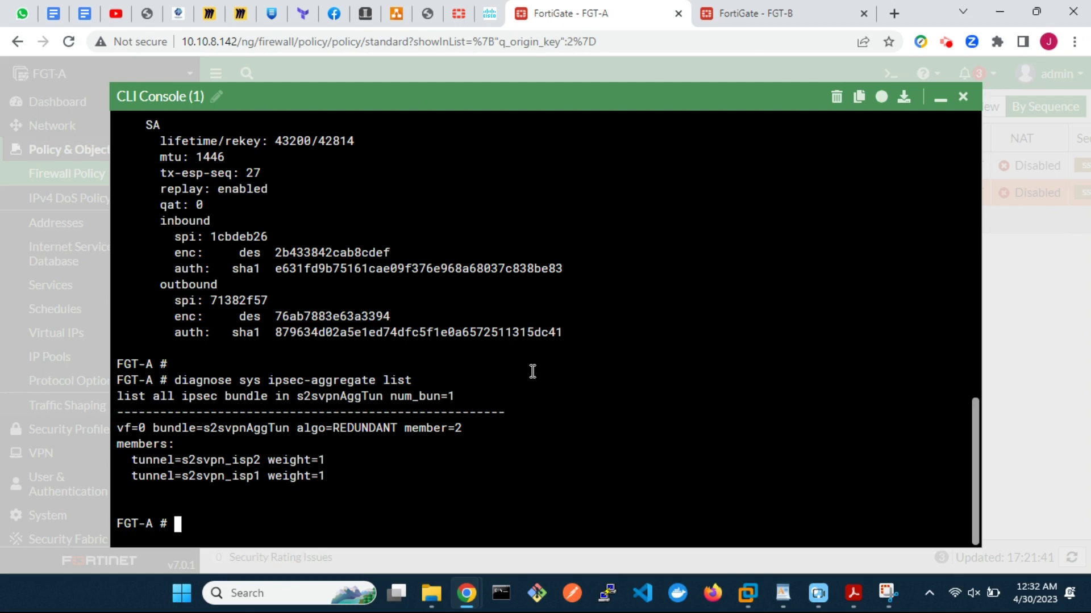
Step: On FGT-A, close the console and view the IPsec widget with s2svpnAggTun's member tunnels expanded
{"action": "left_click", "coordinate": [962, 98]}
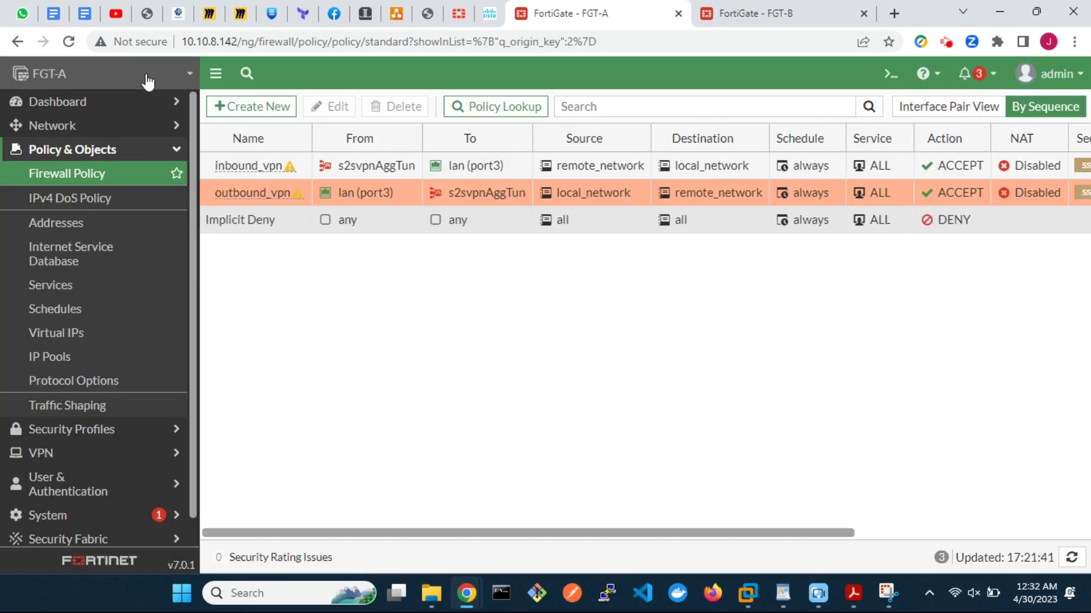
{"action": "left_click", "coordinate": [98, 102]}
{"action": "left_click", "coordinate": [85, 126]}
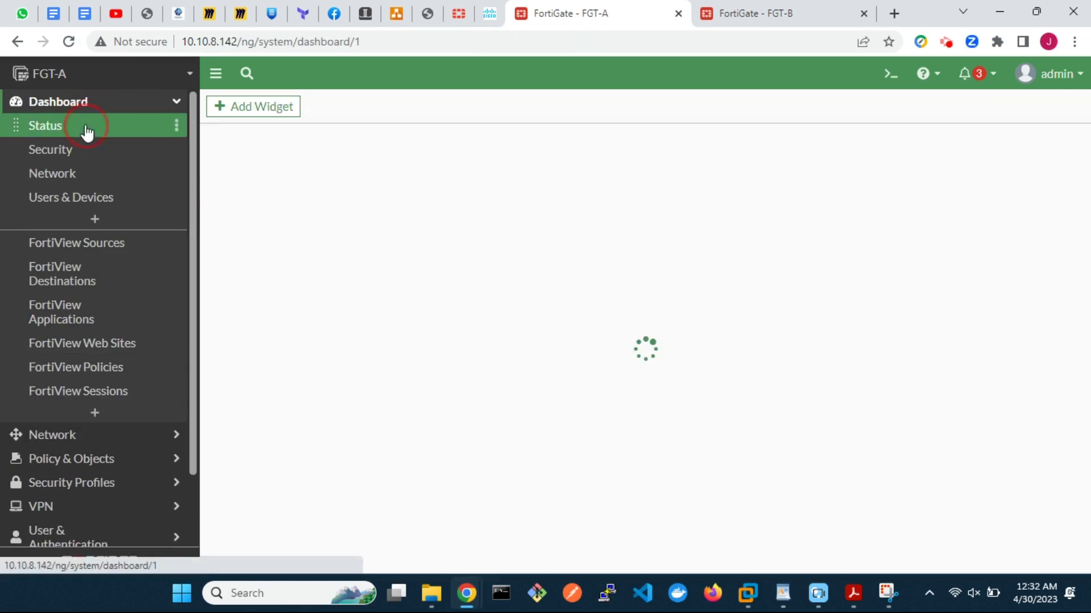
{"action": "left_click", "coordinate": [607, 308]}
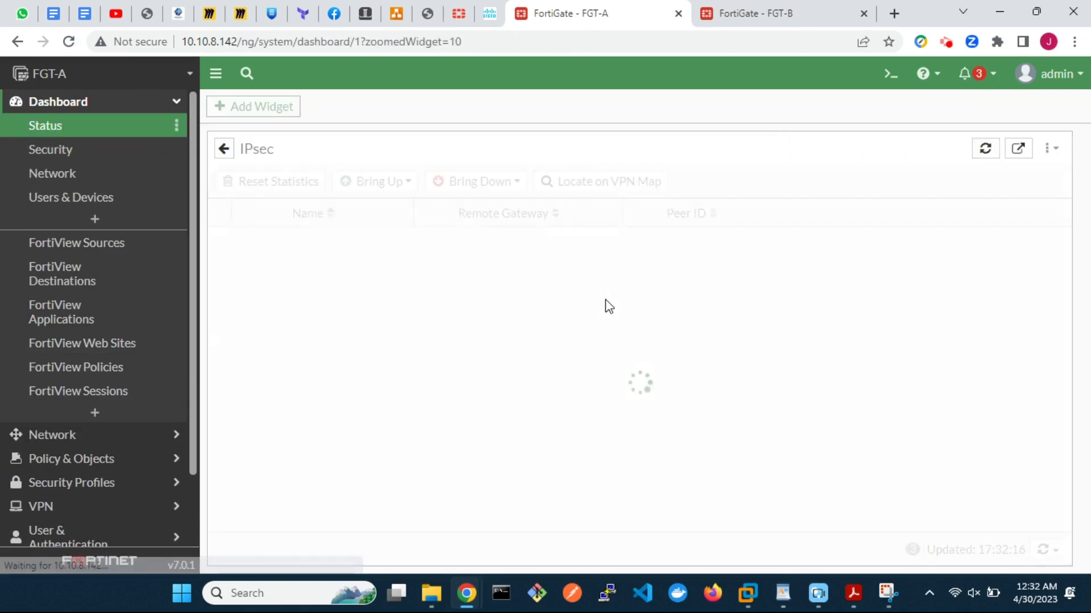
{"action": "left_click", "coordinate": [219, 266]}
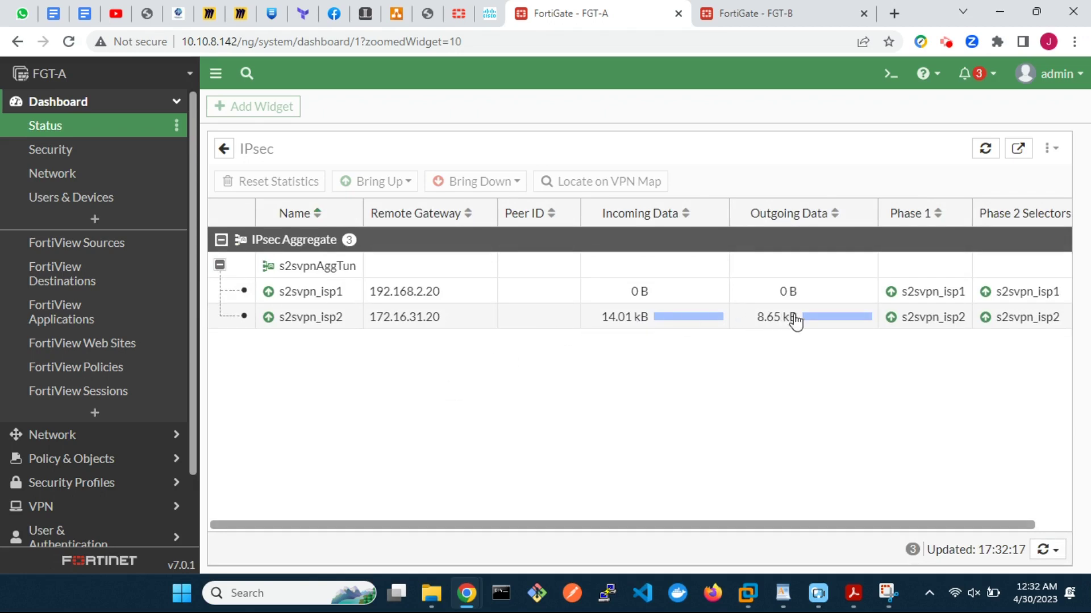
Step: On FGT-B, check the running ping console, then hide it to view the tunnel traffic
{"action": "left_click", "coordinate": [779, 12]}
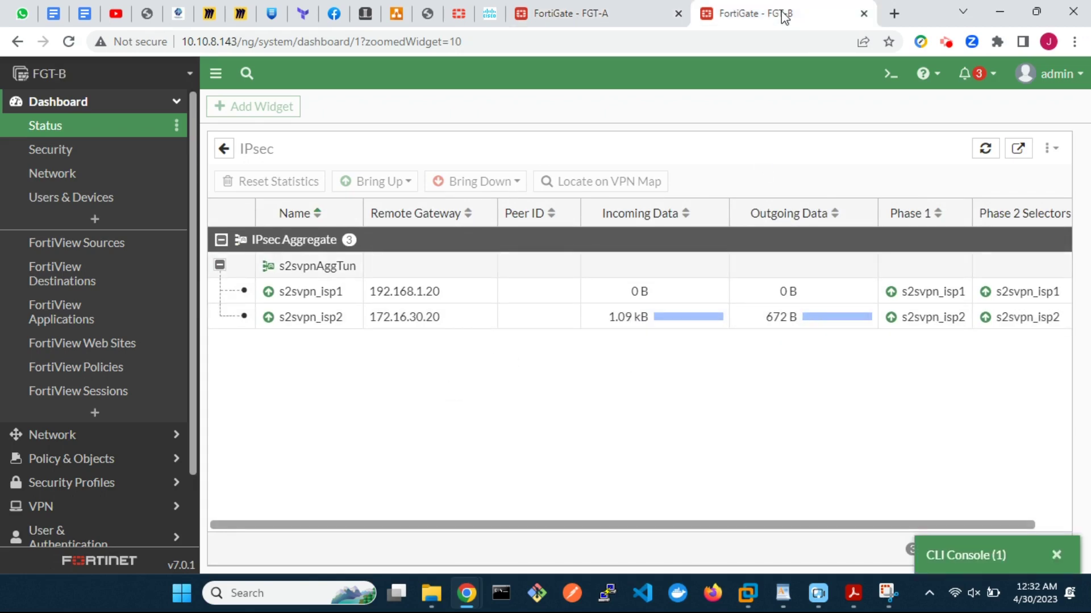
{"action": "left_click", "coordinate": [968, 555]}
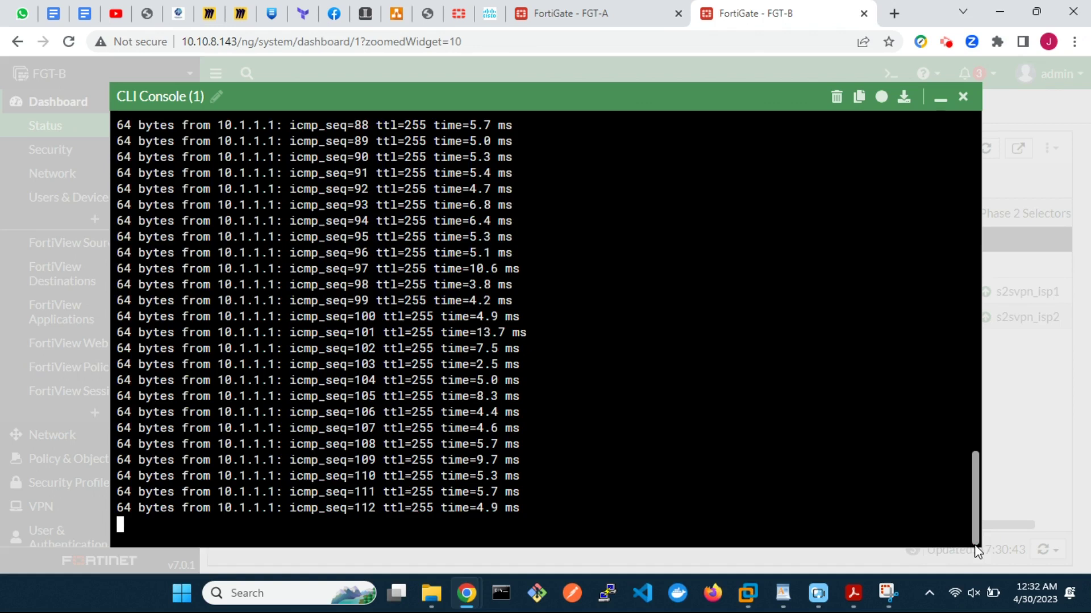
{"action": "left_click", "coordinate": [941, 100]}
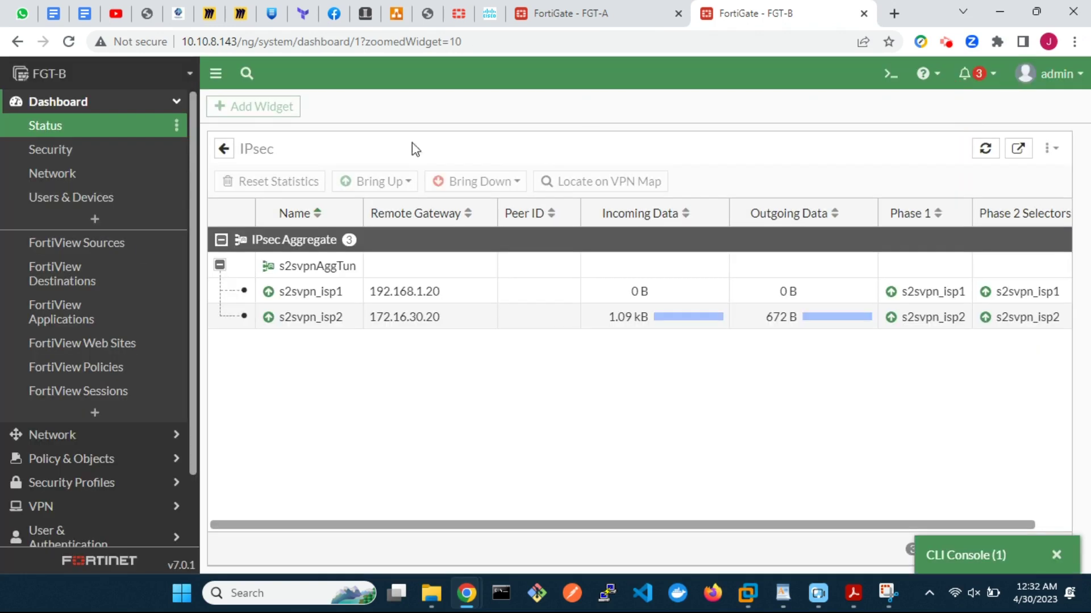
{"action": "left_click", "coordinate": [69, 437]}
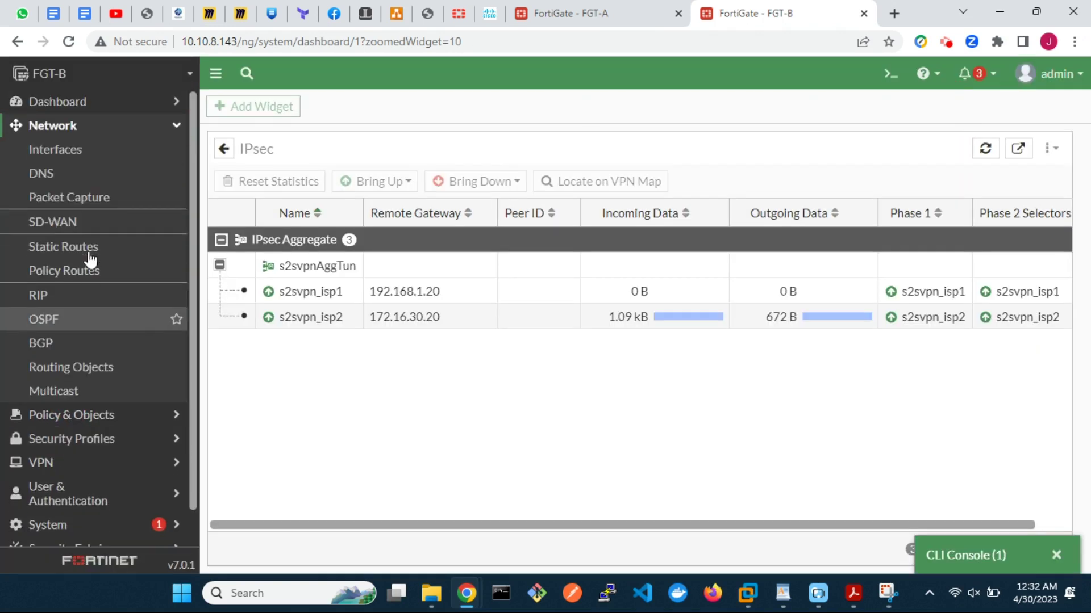
Step: Disable the wan2 interface on FGT-B from Network > Interfaces
{"action": "left_click", "coordinate": [73, 162]}
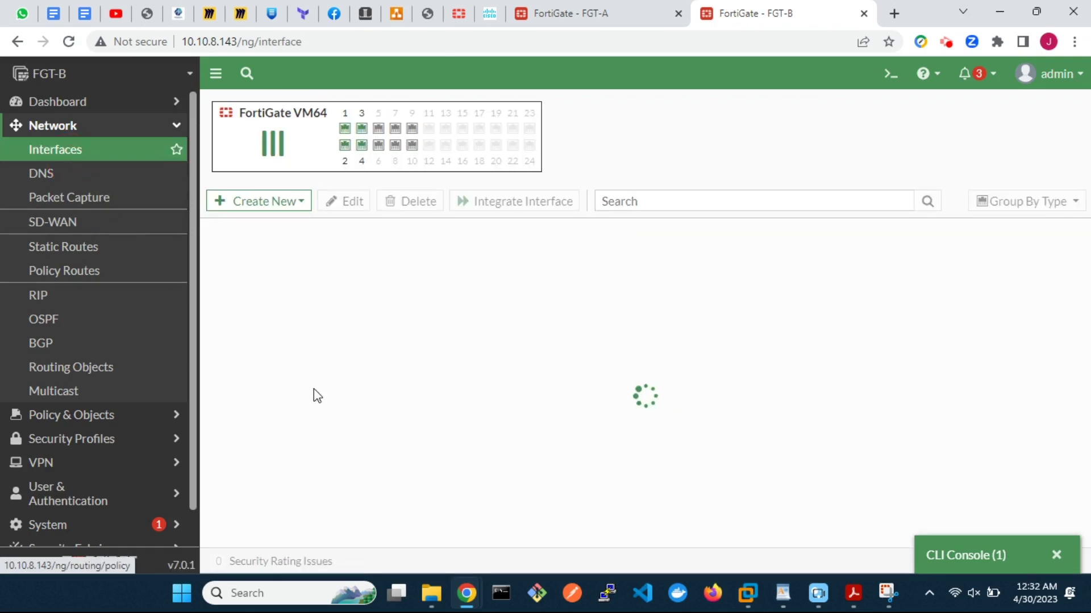
{"action": "scroll", "coordinate": [470, 445], "scroll_direction": "down", "scroll_amount": 4}
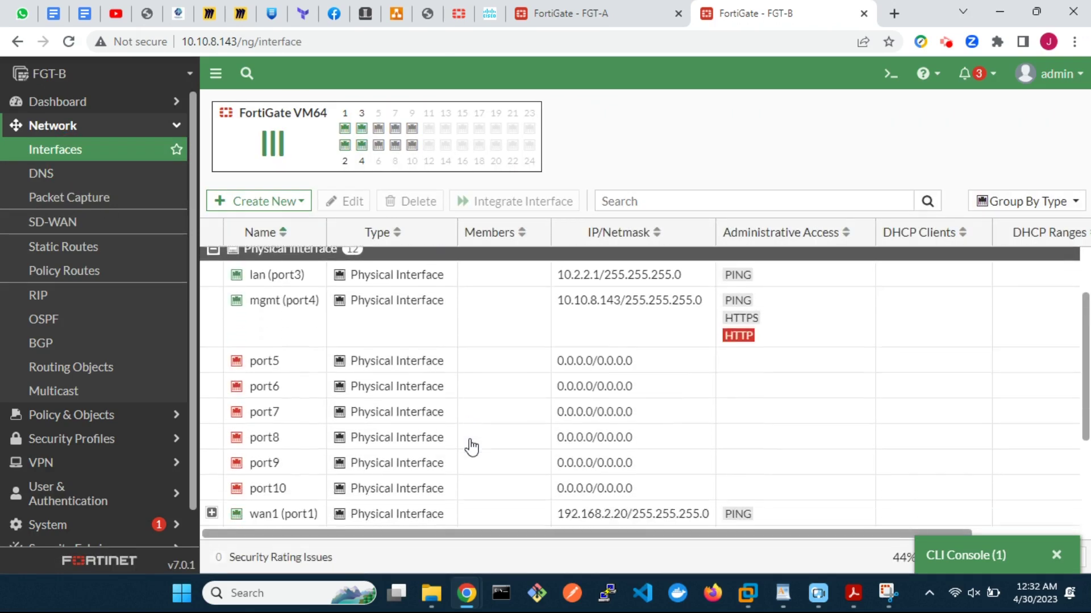
{"action": "right_click", "coordinate": [434, 413]}
{"action": "mouse_move", "coordinate": [484, 427]}
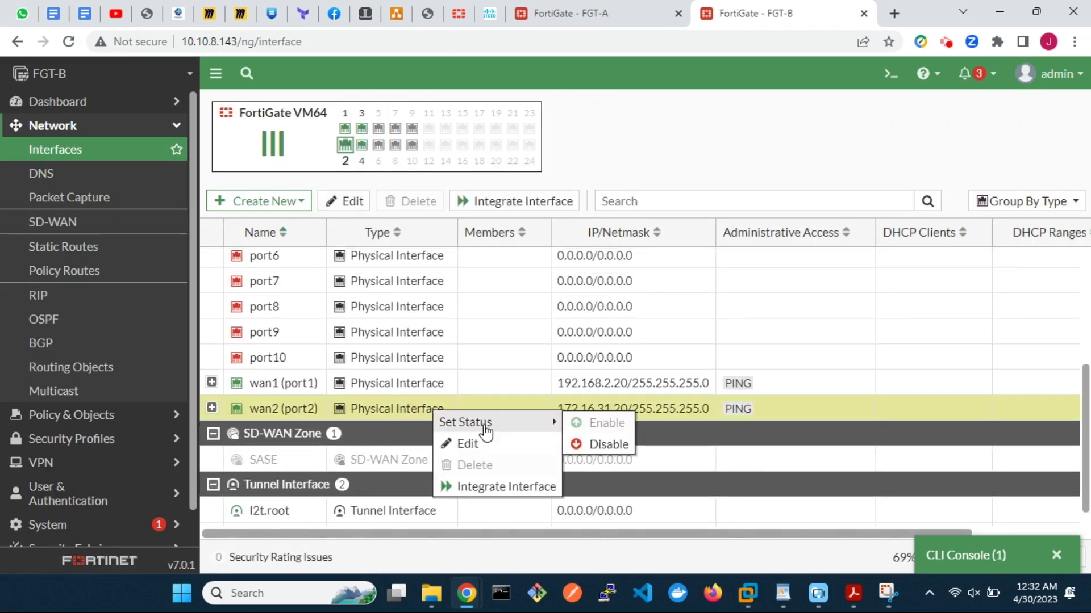
{"action": "left_click", "coordinate": [590, 445]}
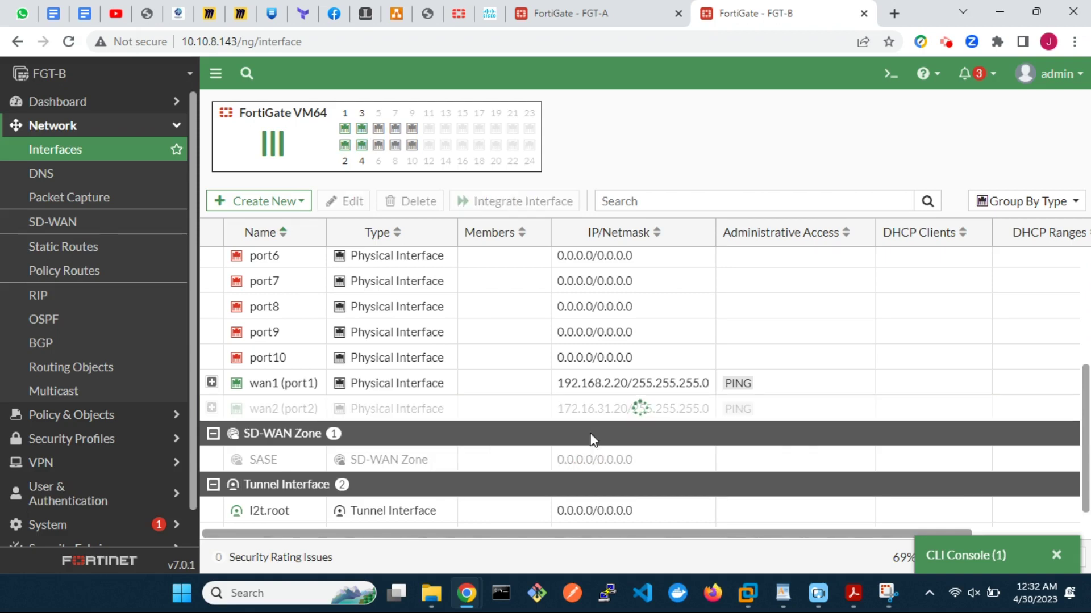
Step: Disable the wan2 (port2) interface on FGT-A as well
{"action": "left_click", "coordinate": [575, 17]}
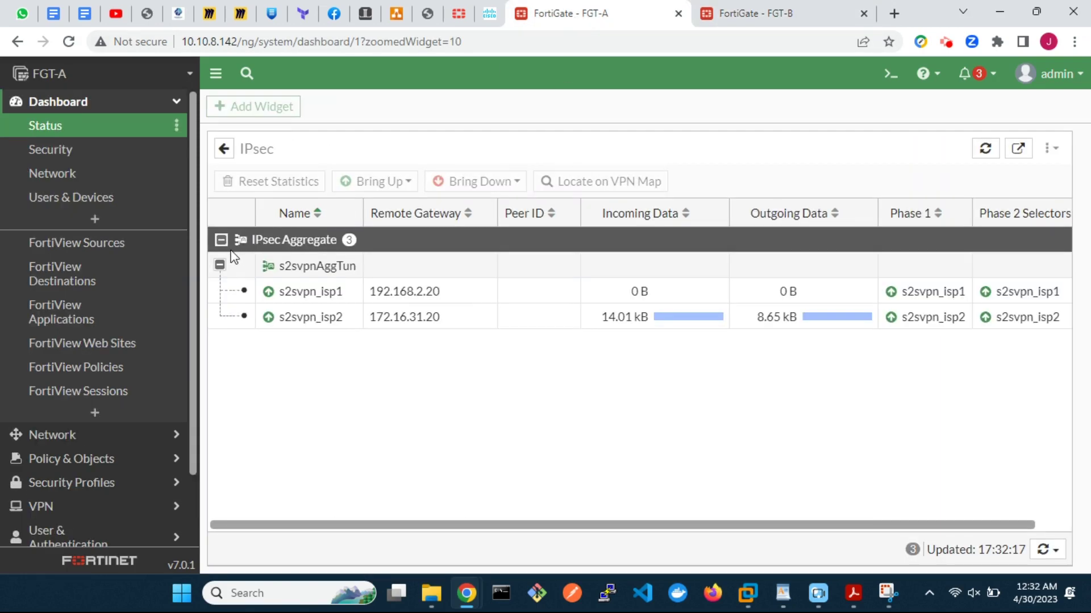
{"action": "left_click", "coordinate": [51, 434]}
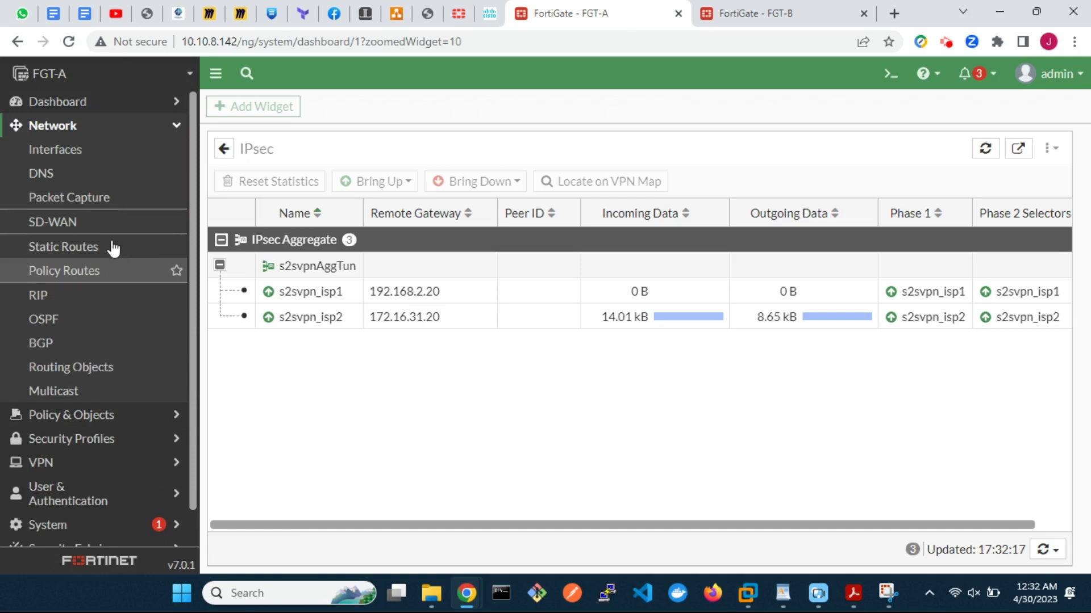
{"action": "left_click", "coordinate": [90, 156]}
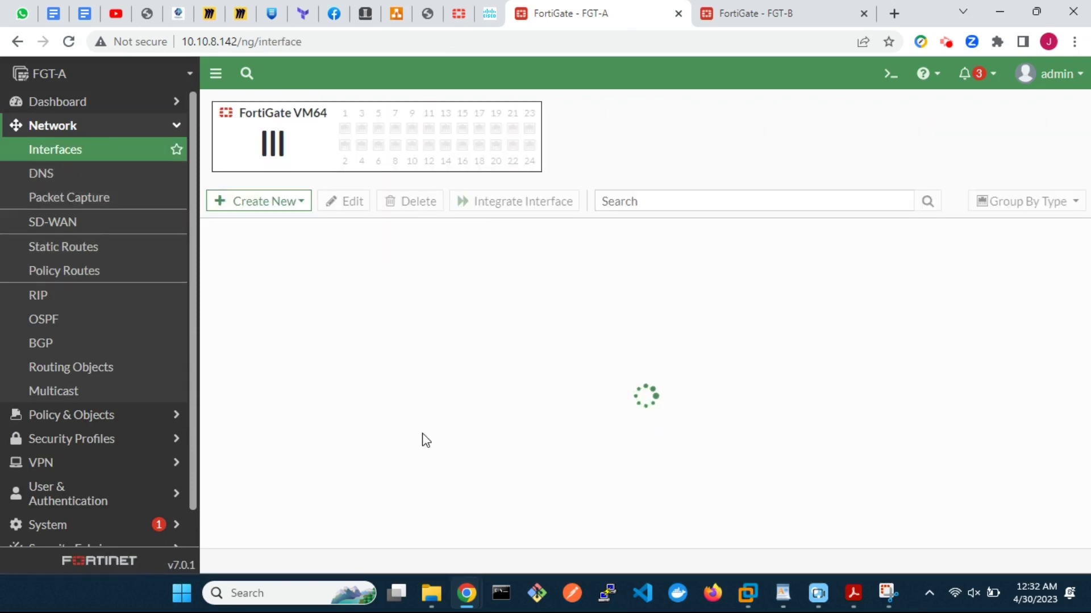
{"action": "scroll", "coordinate": [424, 441], "scroll_direction": "down", "scroll_amount": 2}
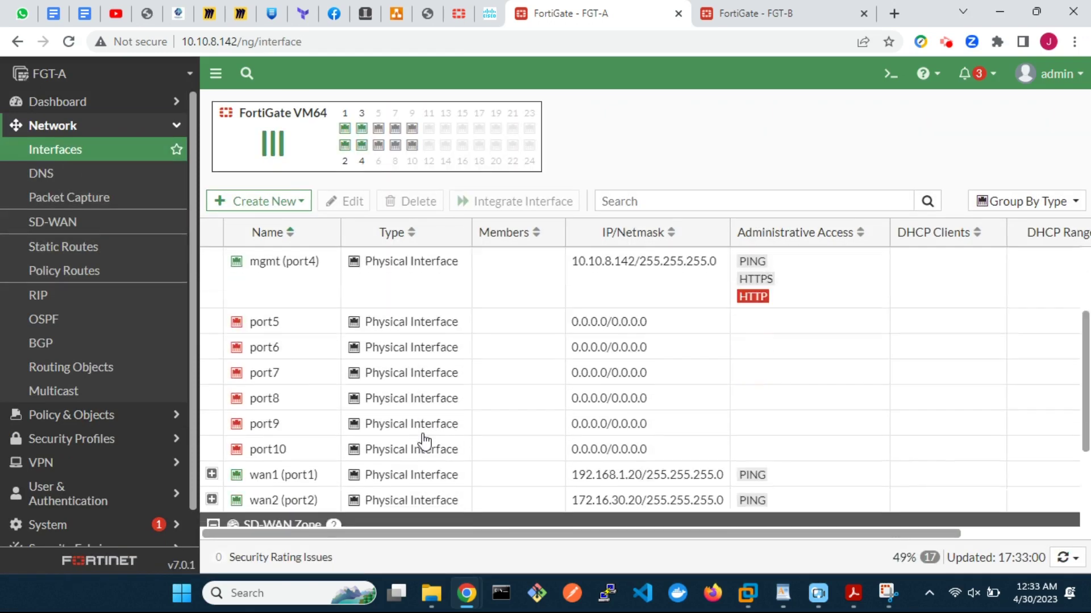
{"action": "scroll", "coordinate": [425, 442], "scroll_direction": "down", "scroll_amount": 1}
{"action": "right_click", "coordinate": [385, 430]}
{"action": "mouse_move", "coordinate": [507, 440]}
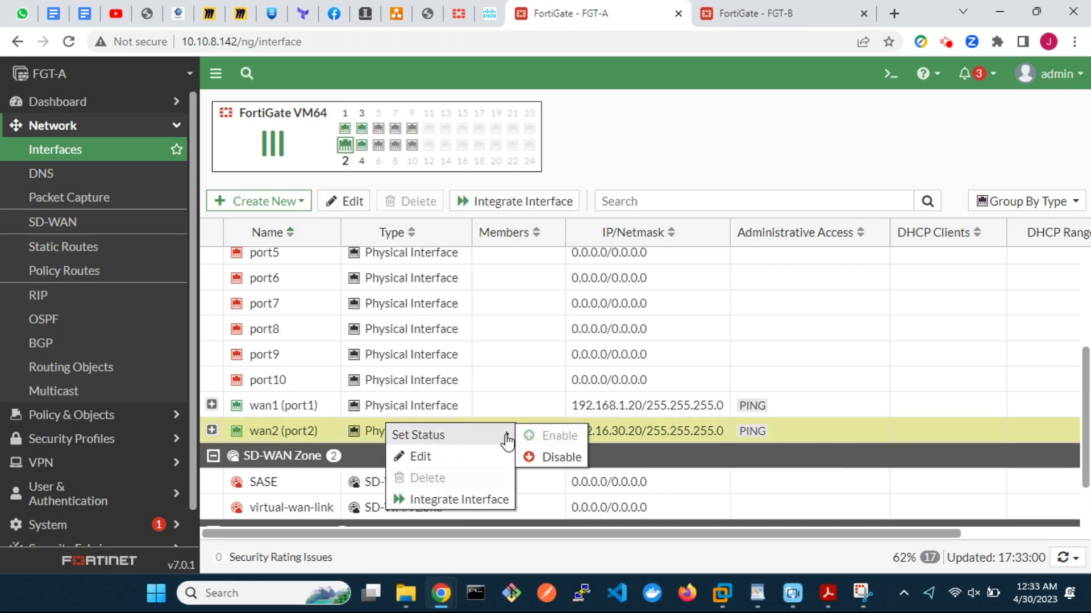
{"action": "left_click", "coordinate": [554, 458]}
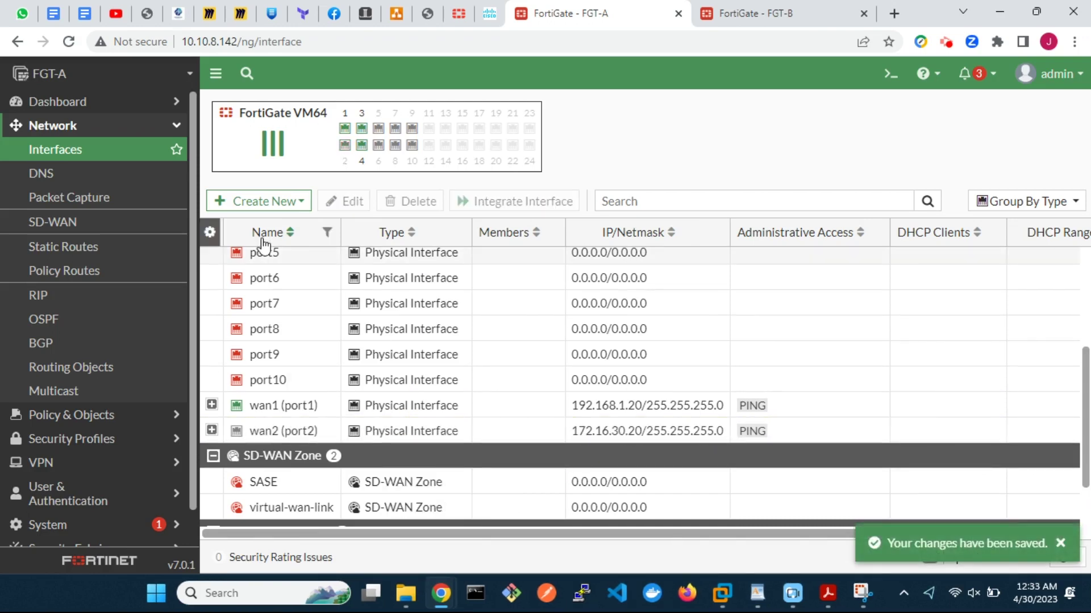
Step: On FGT-A, refresh the IPsec widget to confirm s2svpn_isp2 down and traffic failing over to s2svpn_isp1
{"action": "left_click", "coordinate": [116, 106]}
{"action": "left_click", "coordinate": [102, 126]}
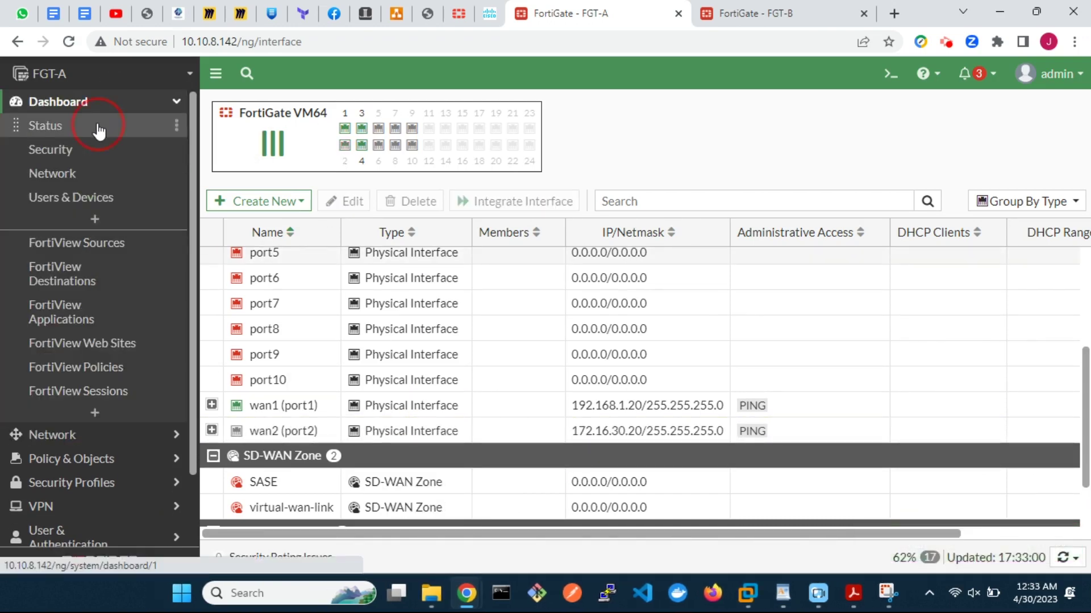
{"action": "left_click", "coordinate": [430, 230]}
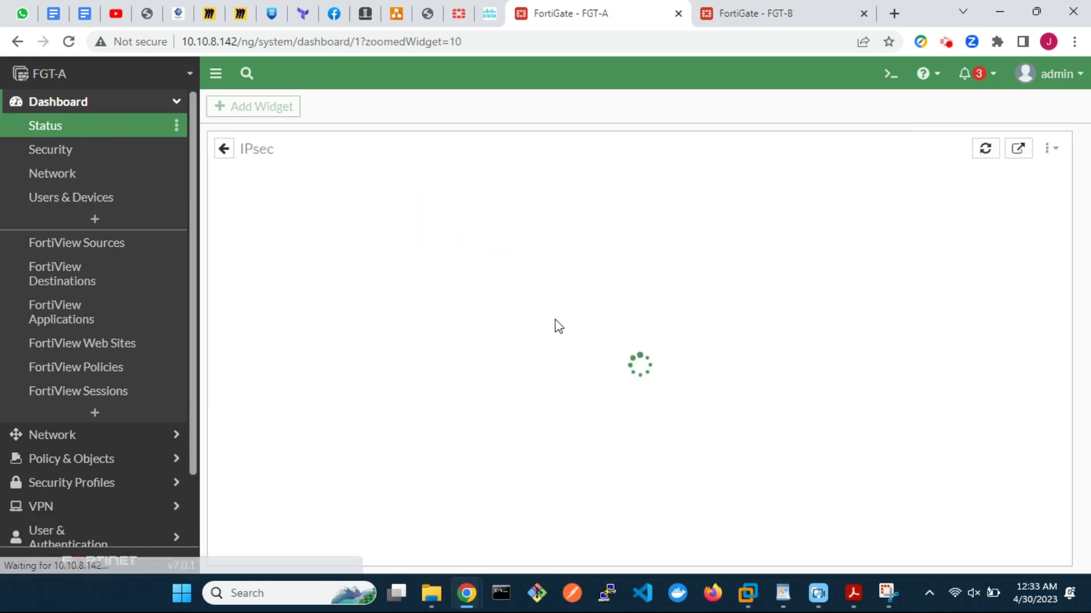
{"action": "left_click", "coordinate": [221, 266]}
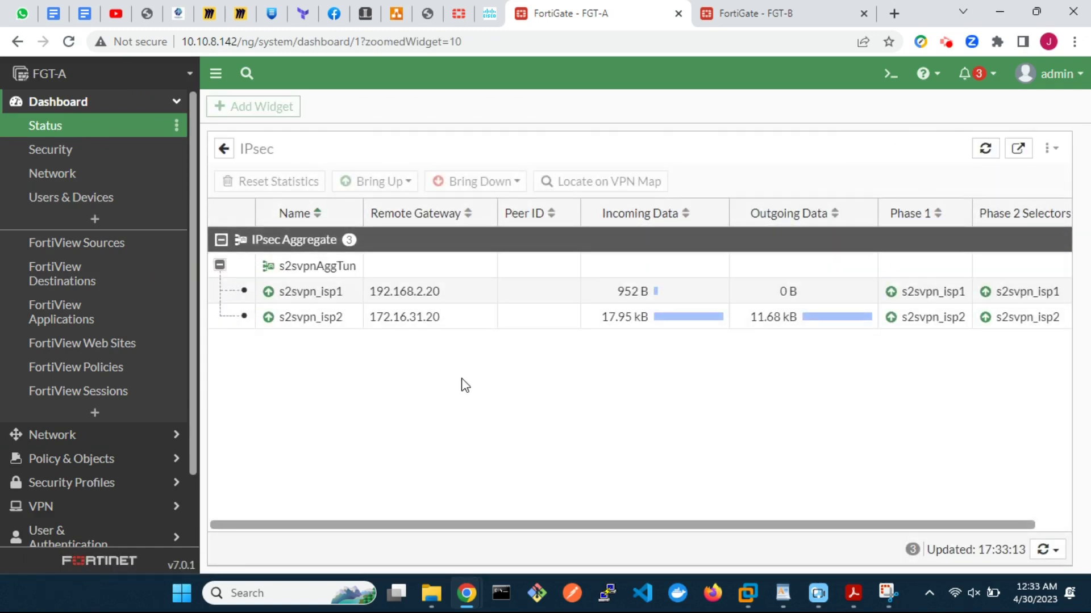
{"action": "left_click", "coordinate": [983, 153]}
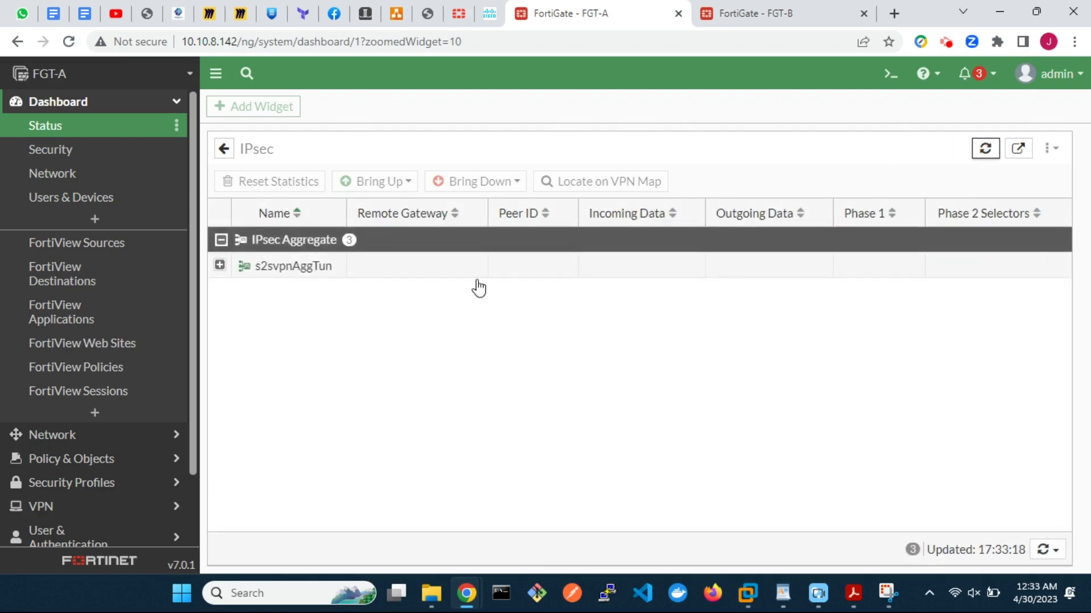
{"action": "left_click", "coordinate": [219, 265]}
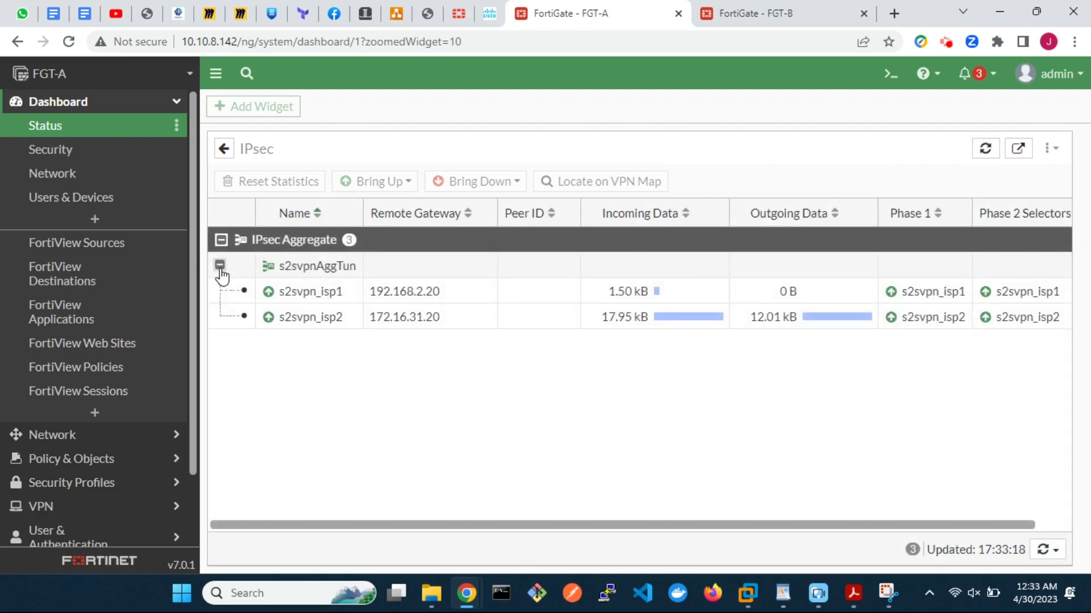
{"action": "left_click", "coordinate": [984, 150]}
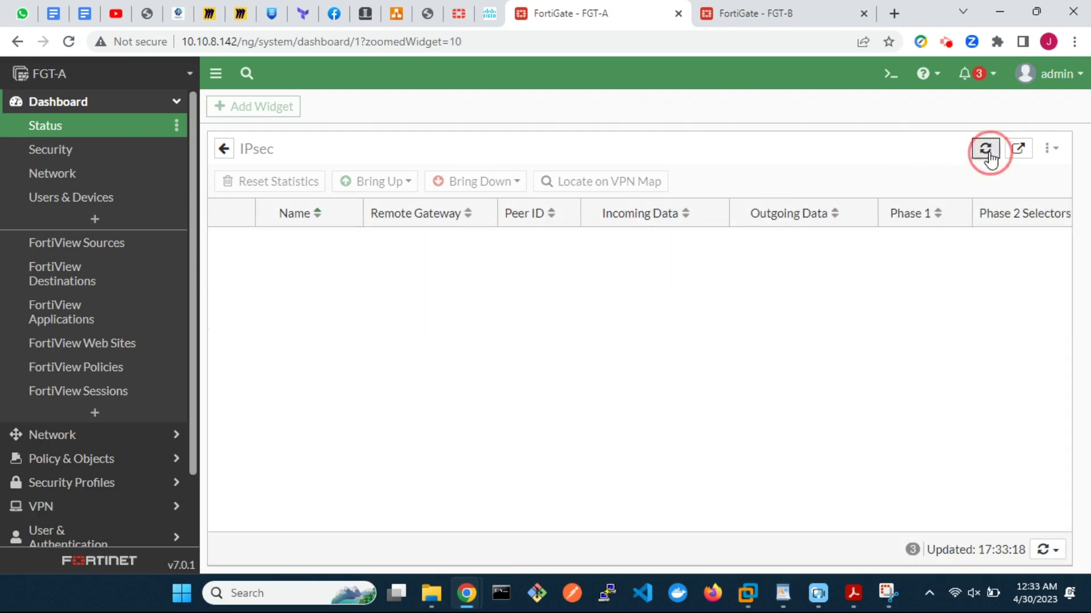
{"action": "left_click", "coordinate": [220, 267]}
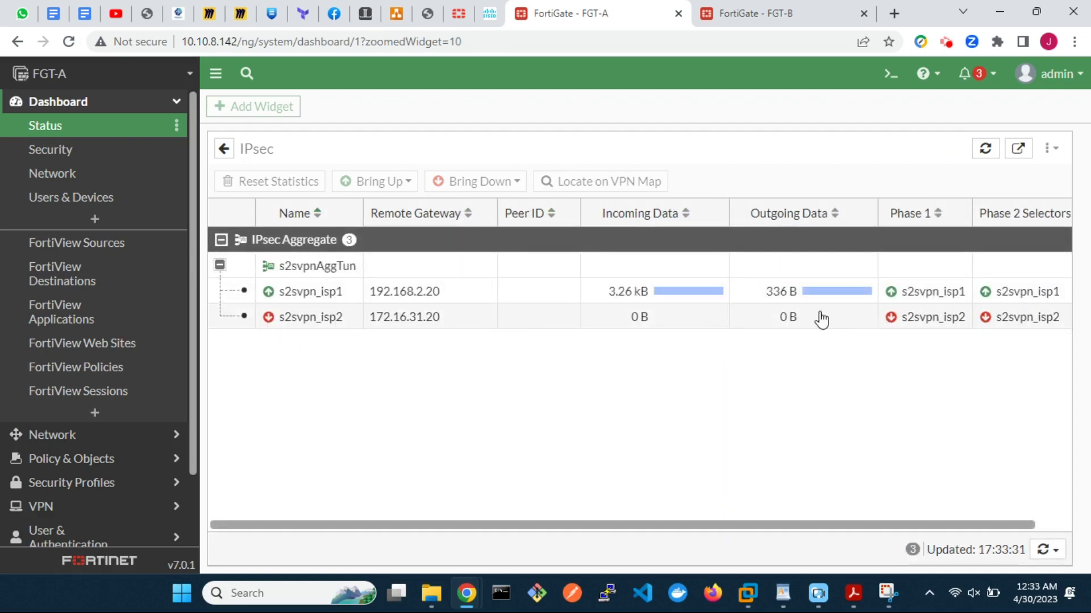
{"action": "left_click", "coordinate": [735, 21]}
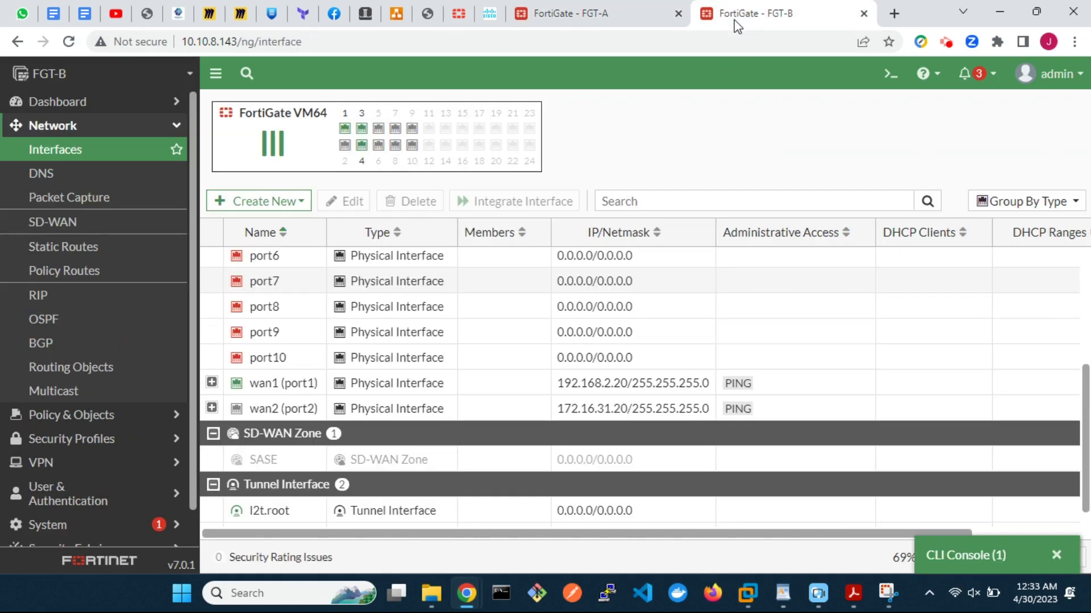
{"action": "left_click", "coordinate": [968, 555]}
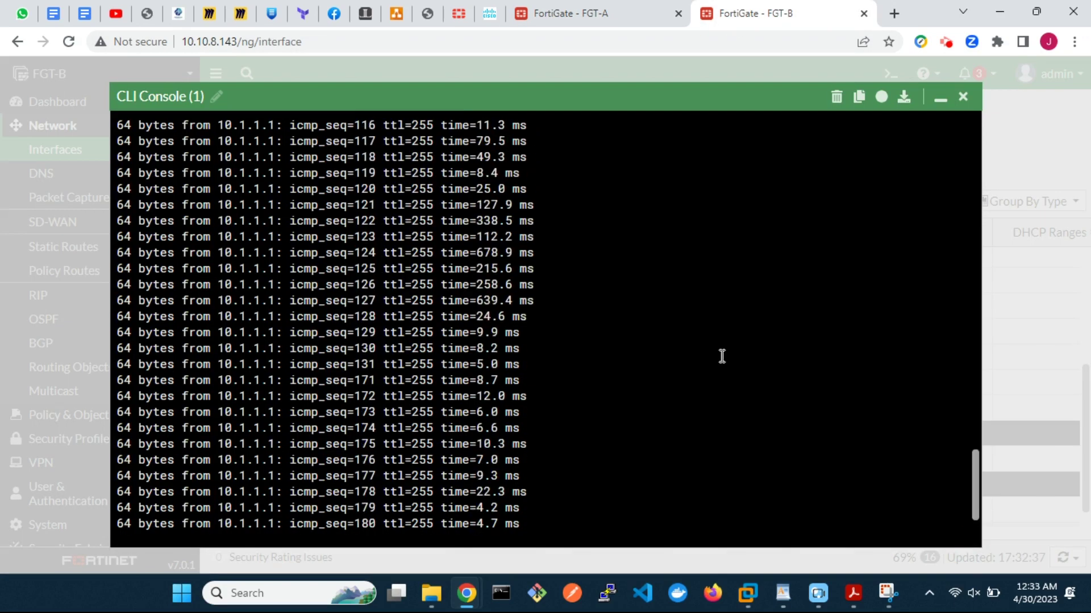
{"action": "scroll", "coordinate": [722, 357], "scroll_direction": "up", "scroll_amount": 20}
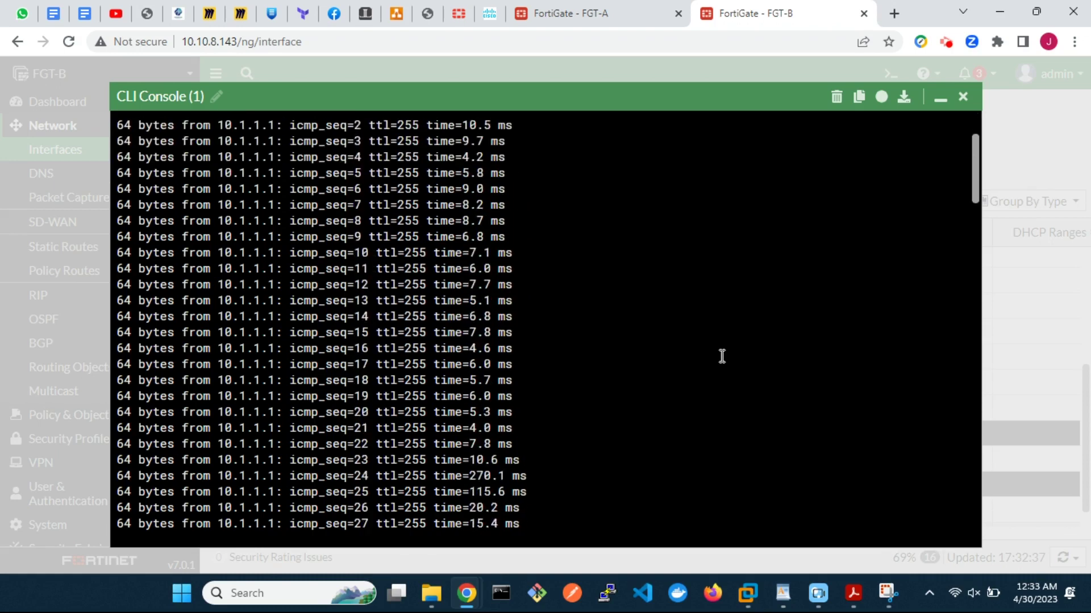
{"action": "scroll", "coordinate": [721, 357], "scroll_direction": "down", "scroll_amount": 16}
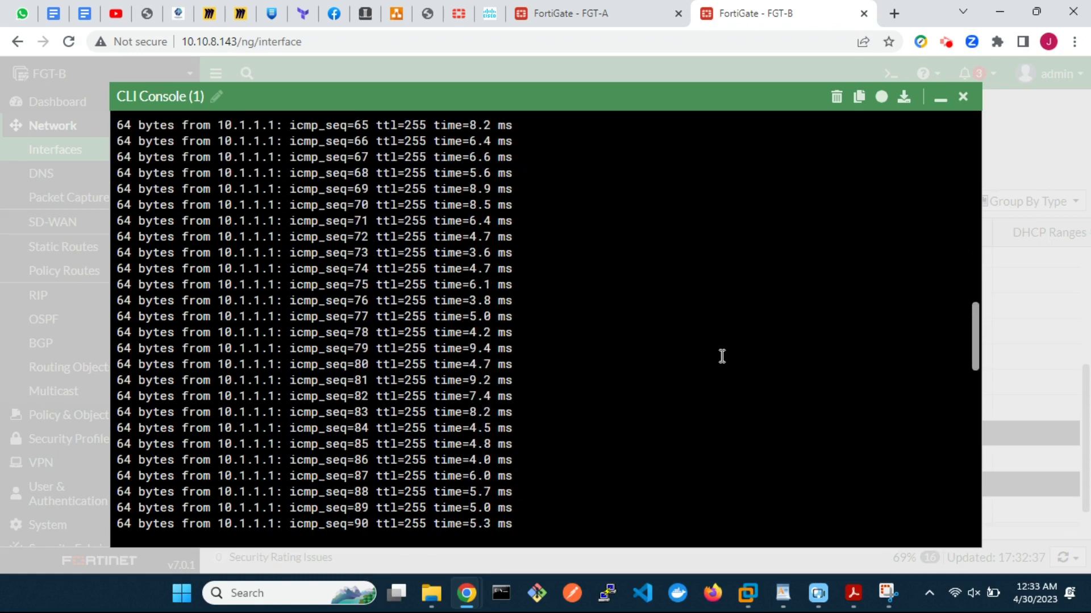
{"action": "scroll", "coordinate": [721, 356], "scroll_direction": "down", "scroll_amount": 20}
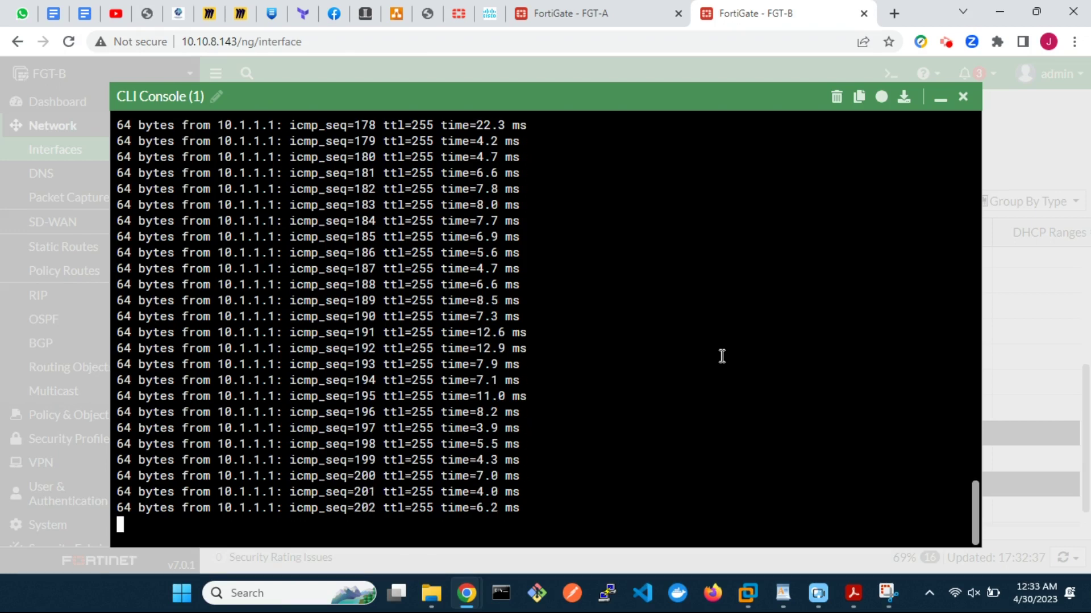
{"action": "left_click", "coordinate": [941, 100]}
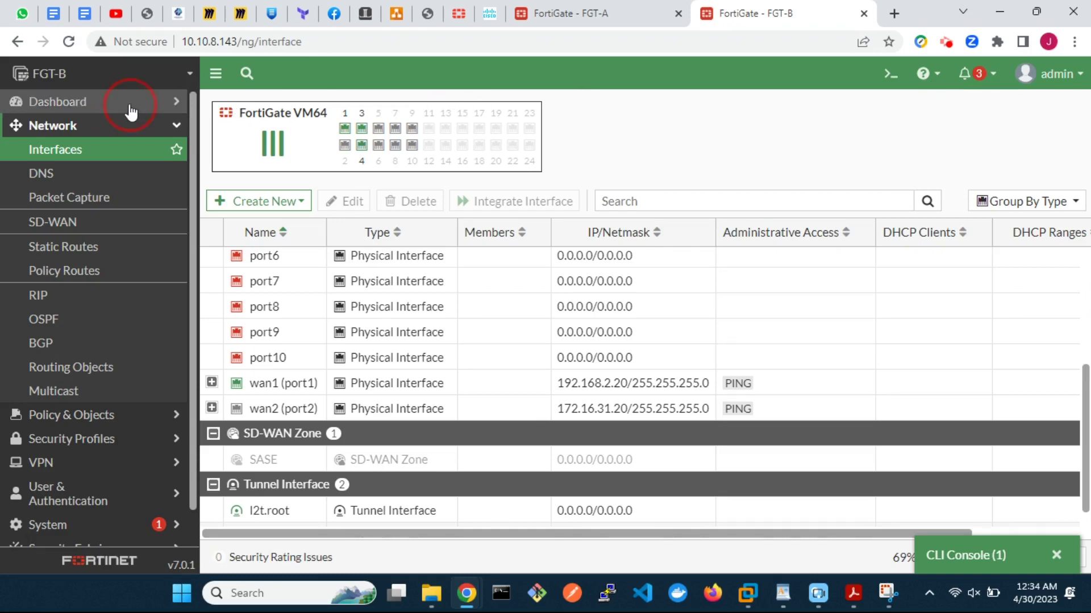
Step: On FGT-B, view s2svpnAggTun's members showing s2svpn_isp1 carrying traffic and s2svpn_isp2 down
{"action": "left_click", "coordinate": [129, 105]}
{"action": "left_click", "coordinate": [116, 131]}
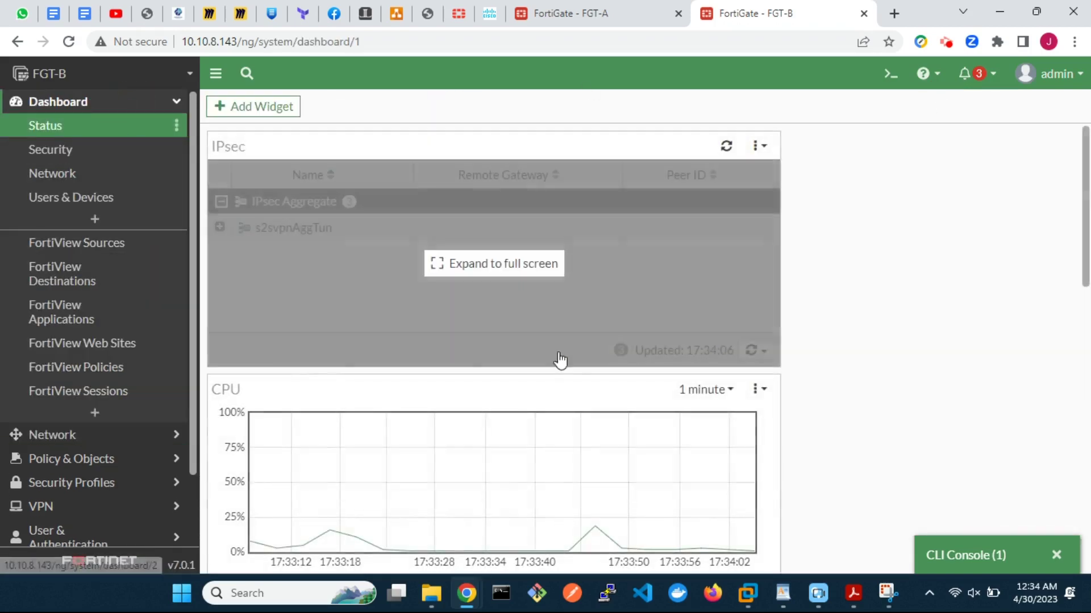
{"action": "left_click", "coordinate": [519, 293]}
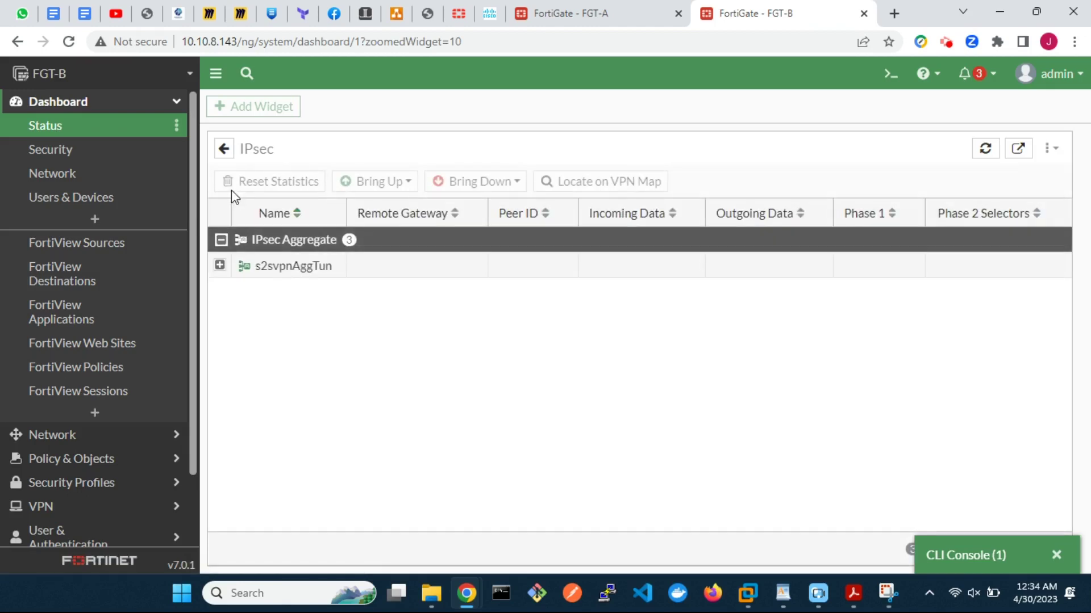
{"action": "left_click", "coordinate": [219, 265]}
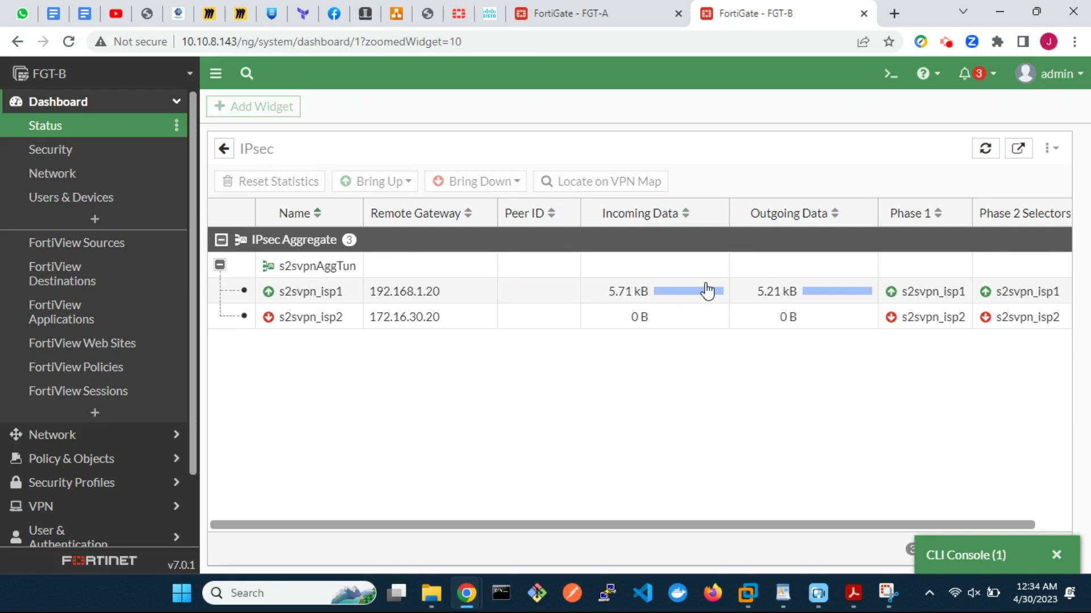
{"action": "left_click", "coordinate": [599, 17]}
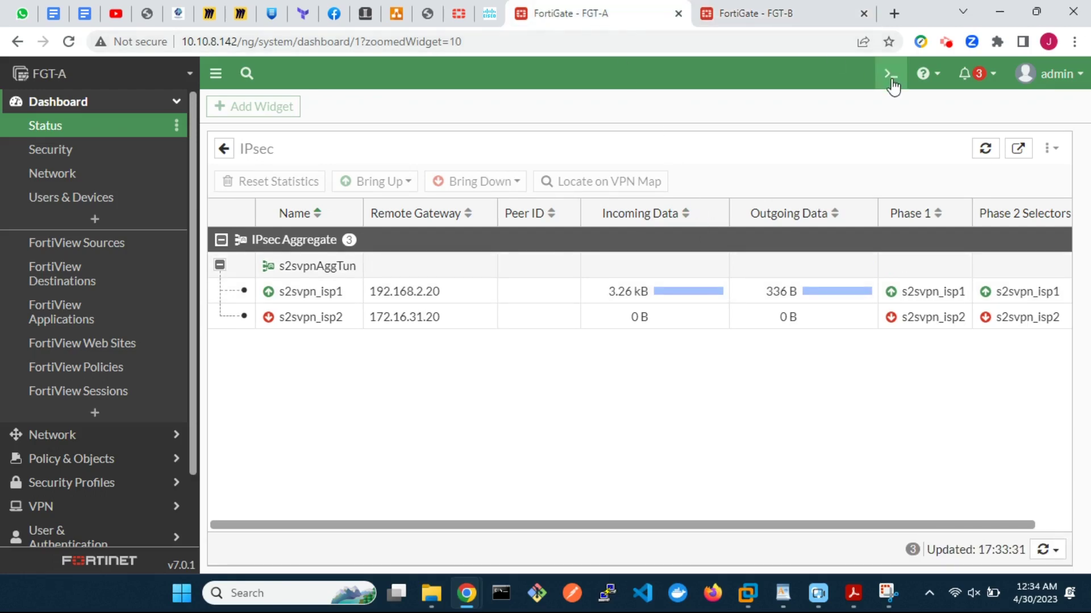
{"action": "left_click", "coordinate": [891, 76]}
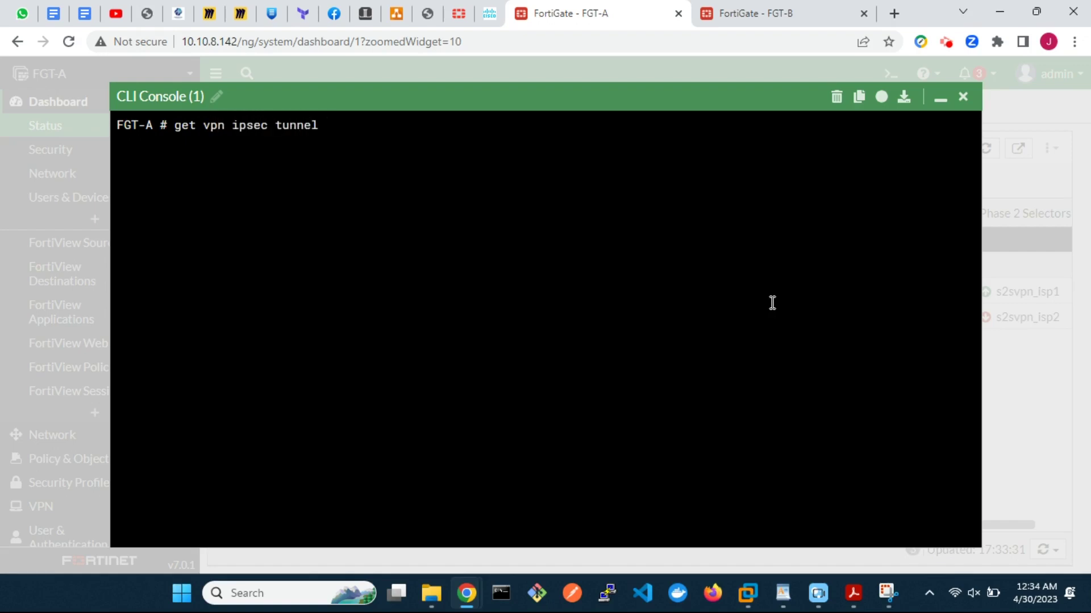
{"action": "type", "text": "get vpn ipsec tunnel details"}
{"action": "key", "text": "Return"}
{"action": "scroll", "coordinate": [772, 302], "scroll_direction": "up", "scroll_amount": 15}
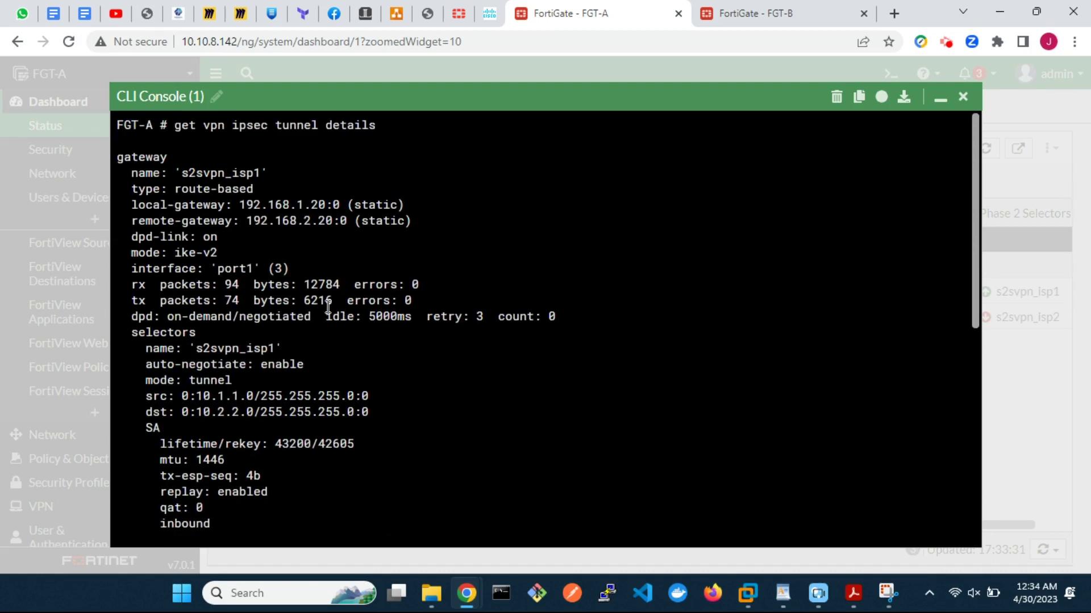
{"action": "left_click_drag", "start_coordinate": [125, 285], "coordinate": [426, 299]}
{"action": "scroll", "coordinate": [428, 301], "scroll_direction": "down", "scroll_amount": 6}
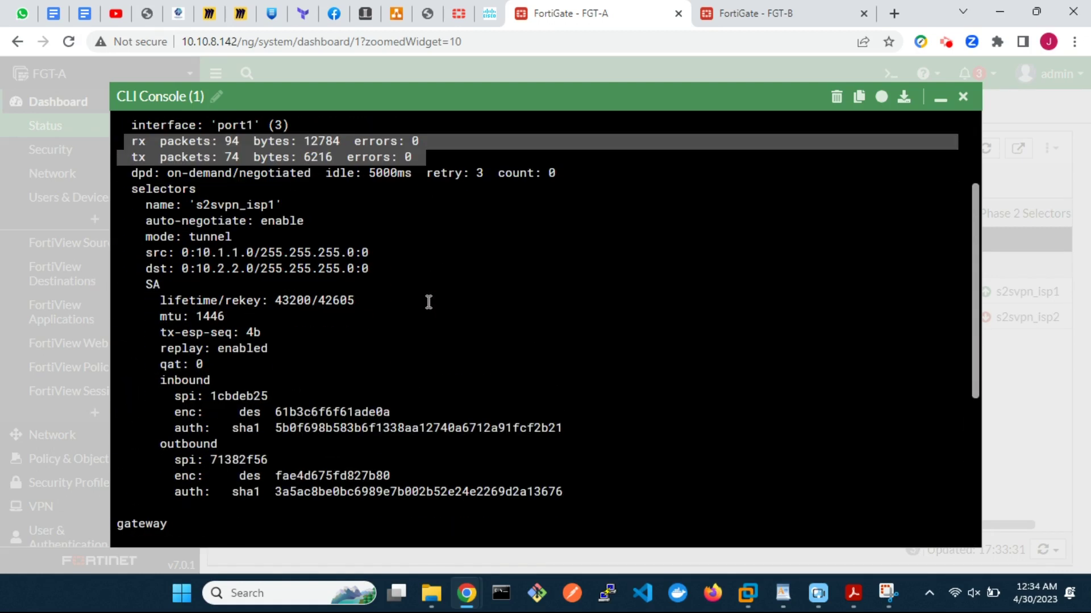
{"action": "scroll", "coordinate": [428, 302], "scroll_direction": "down", "scroll_amount": 3}
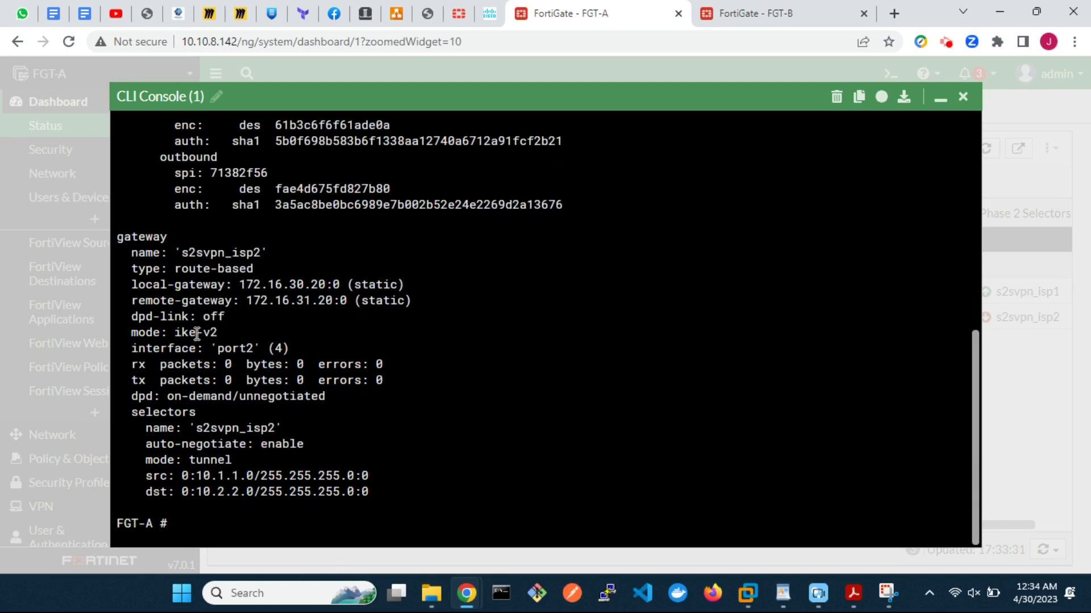
{"action": "left_click_drag", "start_coordinate": [116, 364], "coordinate": [424, 374]}
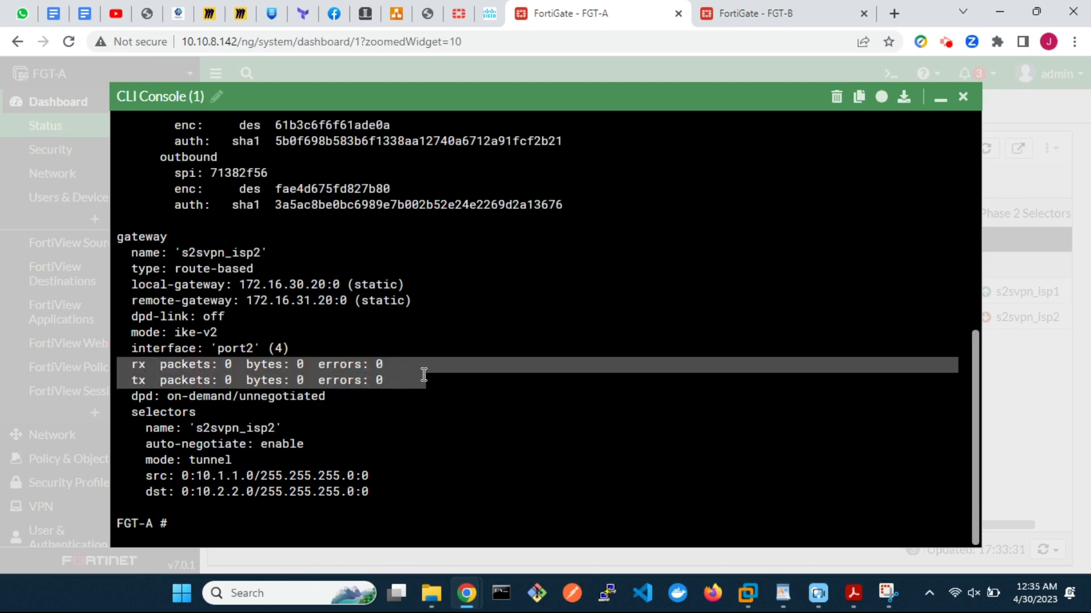
{"action": "left_click", "coordinate": [962, 97]}
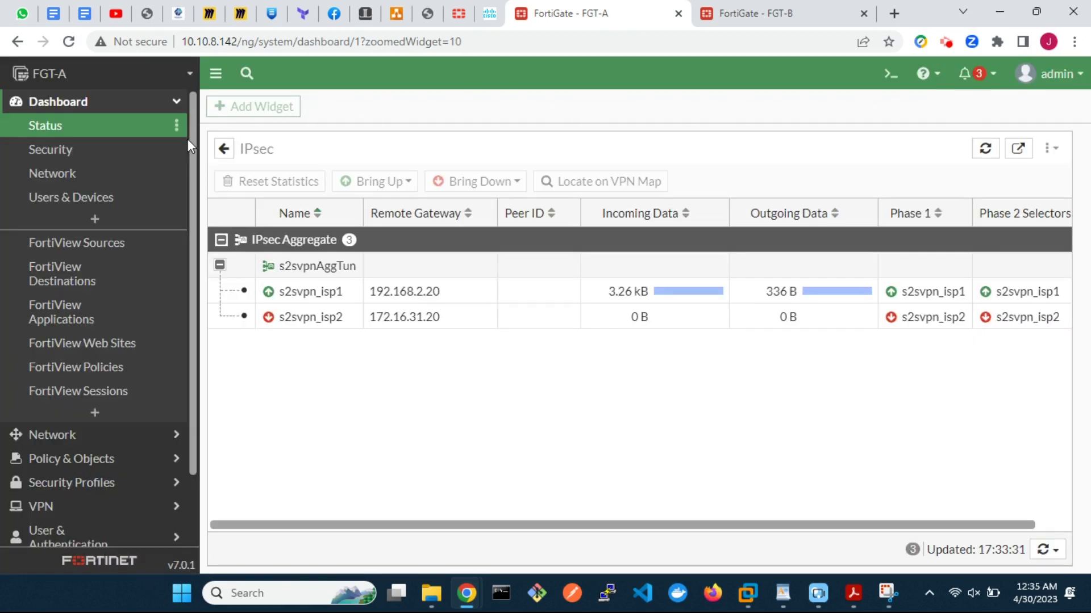
Step: Re-enable the wan2 (port2) interface on FGT-A from Network > Interfaces
{"action": "left_click", "coordinate": [39, 435]}
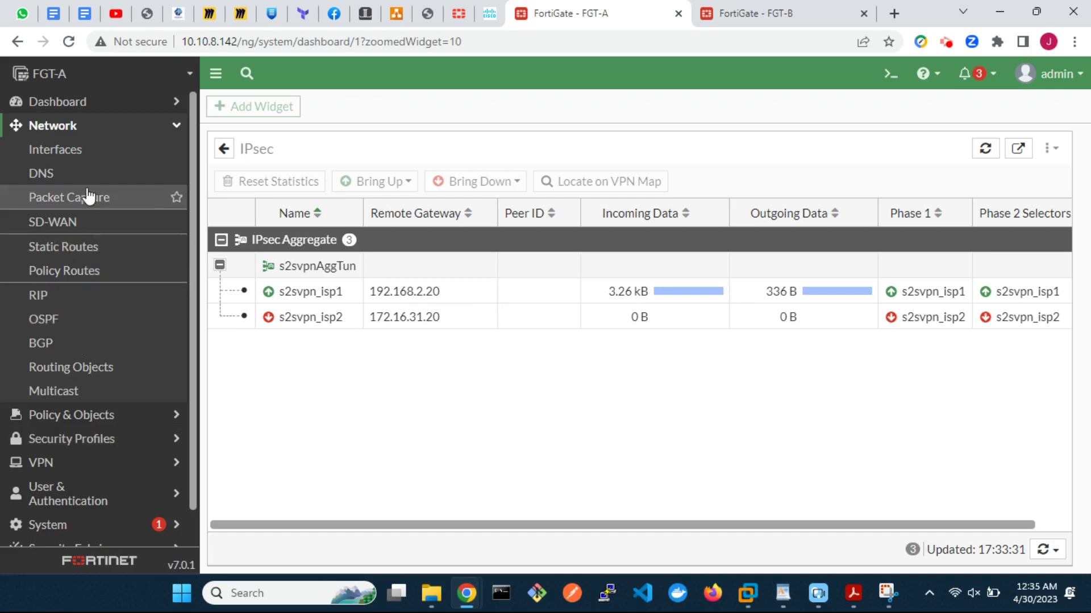
{"action": "left_click", "coordinate": [80, 150]}
{"action": "scroll", "coordinate": [500, 443], "scroll_direction": "down", "scroll_amount": 3}
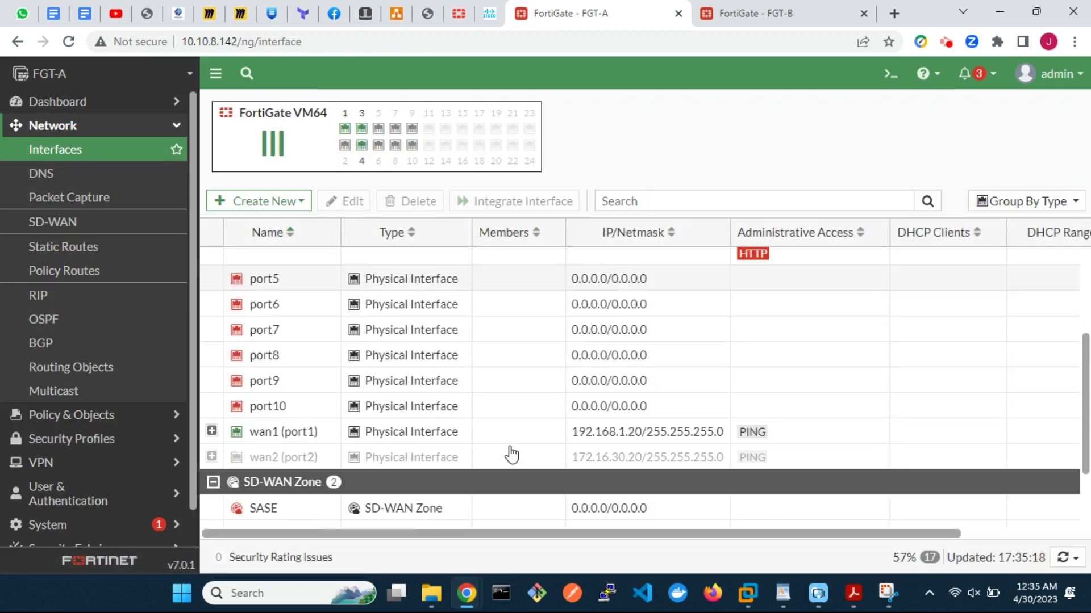
{"action": "scroll", "coordinate": [511, 455], "scroll_direction": "down", "scroll_amount": 3}
{"action": "right_click", "coordinate": [390, 384]}
{"action": "mouse_move", "coordinate": [455, 398]}
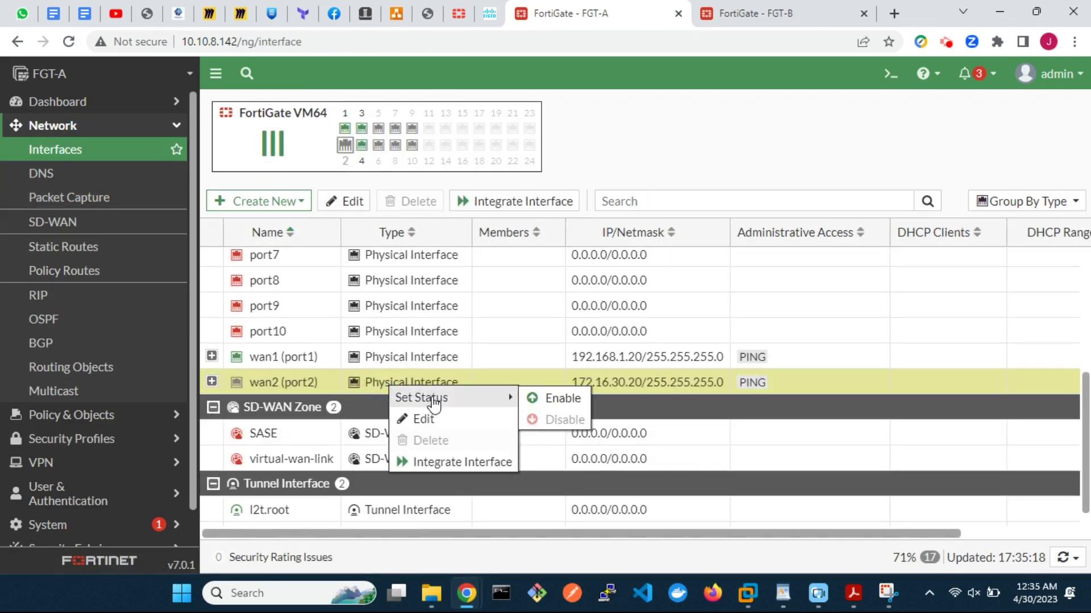
{"action": "left_click", "coordinate": [550, 399]}
Step: Re-enable the wan2 (port2) interface on FGT-B
{"action": "left_click", "coordinate": [746, 16]}
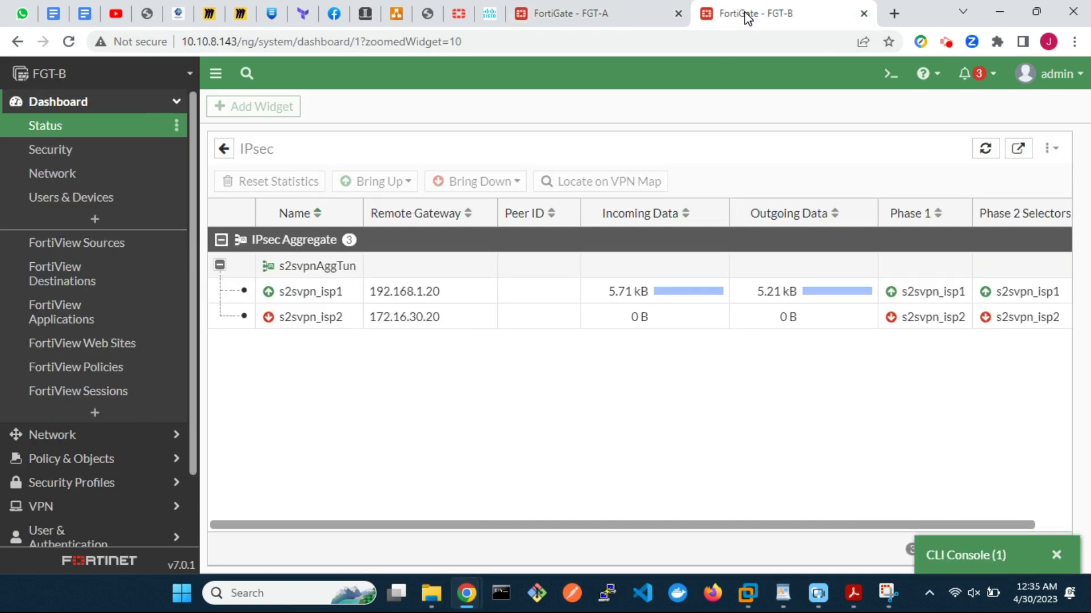
{"action": "left_click", "coordinate": [103, 436]}
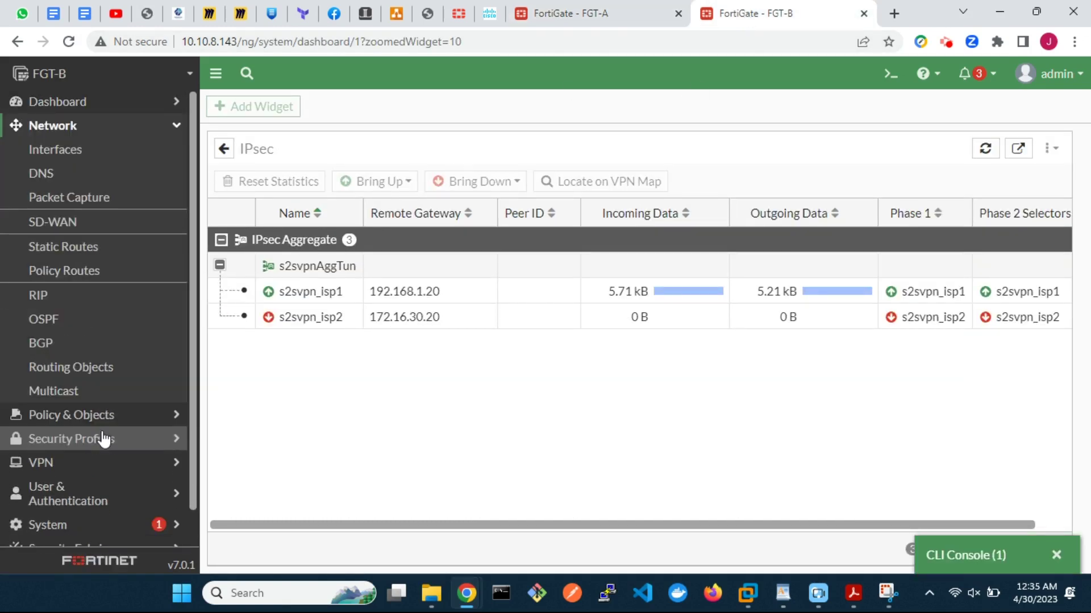
{"action": "left_click", "coordinate": [85, 150]}
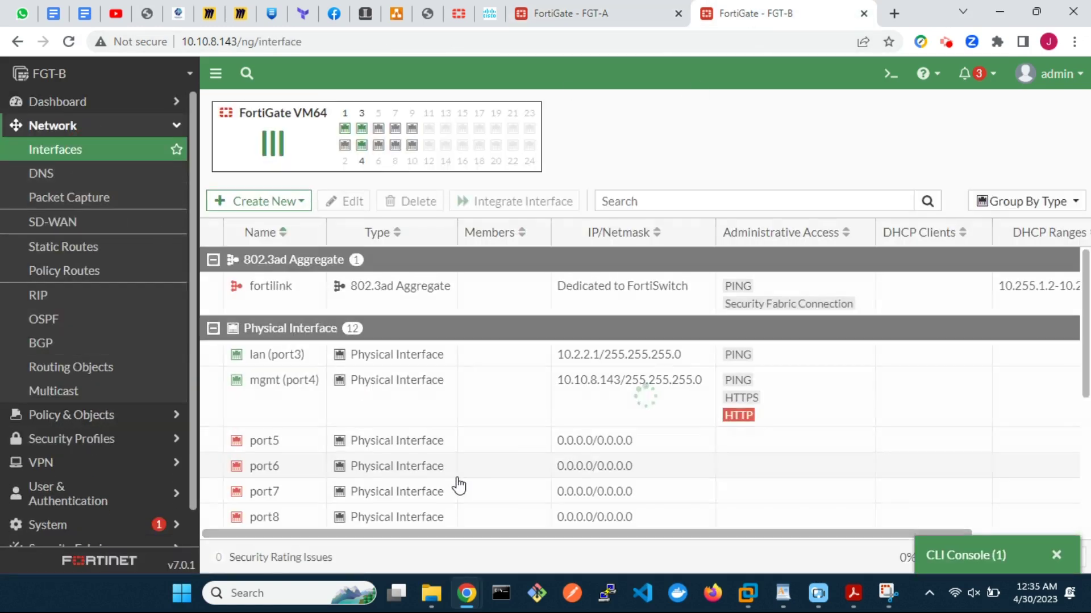
{"action": "scroll", "coordinate": [356, 467], "scroll_direction": "down", "scroll_amount": 3}
{"action": "right_click", "coordinate": [288, 454]}
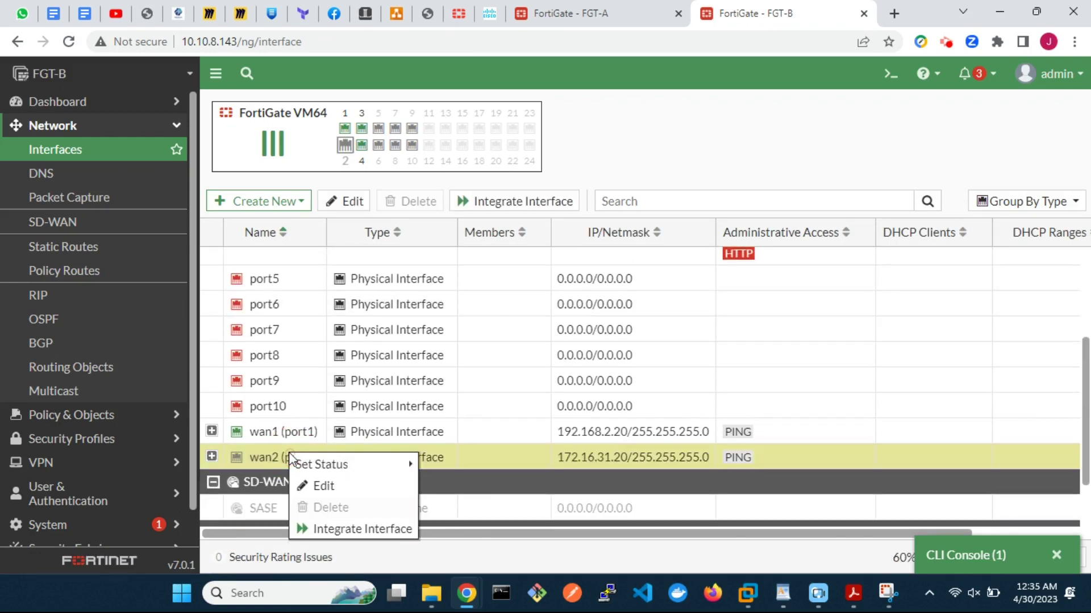
{"action": "mouse_move", "coordinate": [345, 473]}
{"action": "left_click", "coordinate": [446, 464]}
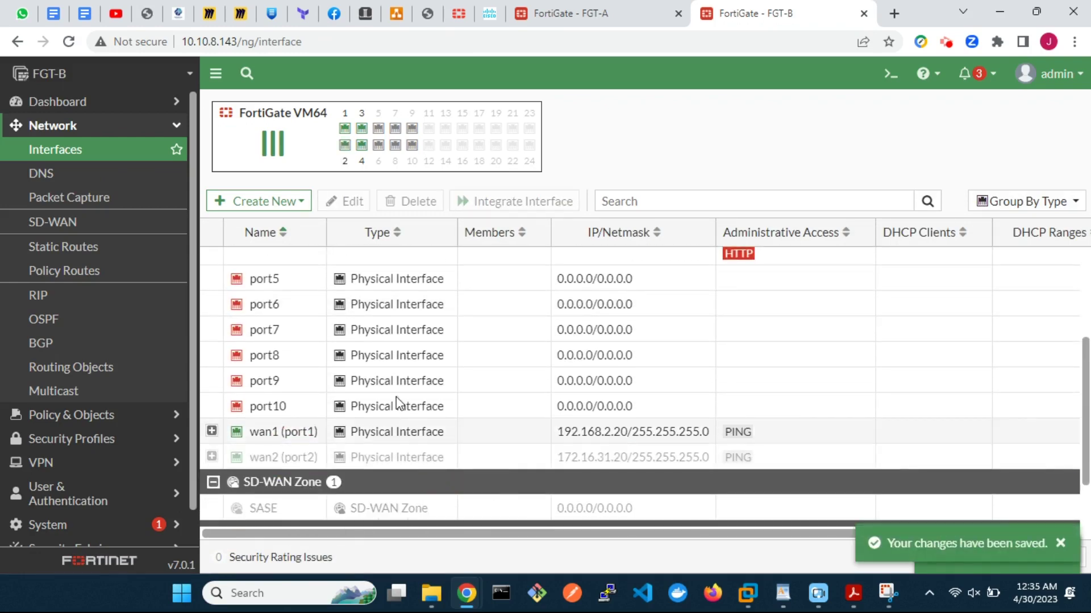
{"action": "left_click", "coordinate": [130, 105]}
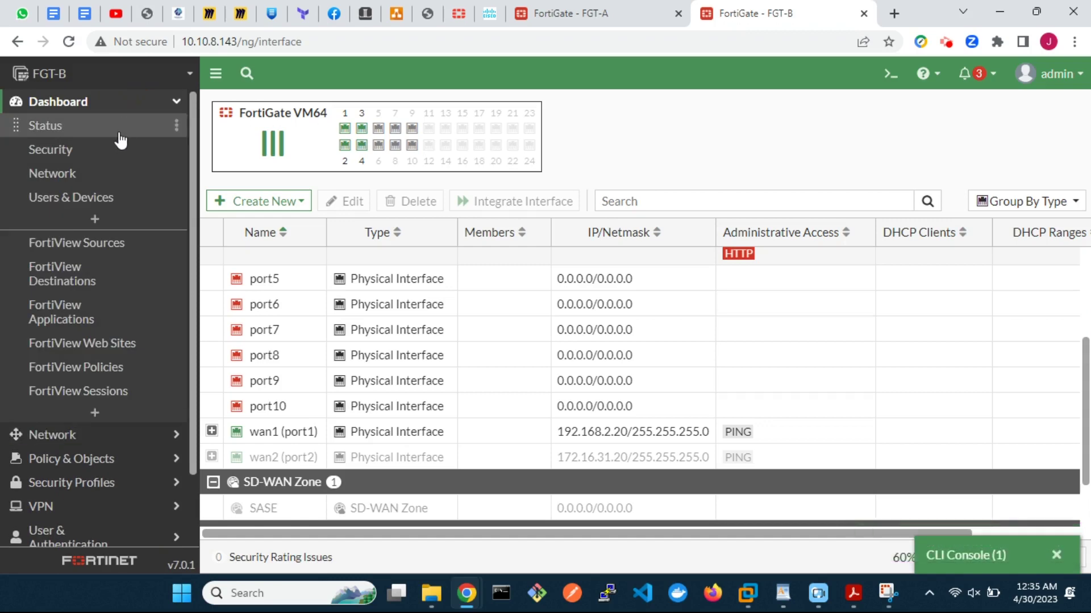
Step: On FGT-B, refresh the IPsec widget to show s2svpn_isp1 and s2svpn_isp2 both up with traffic
{"action": "left_click", "coordinate": [119, 136]}
{"action": "left_click", "coordinate": [374, 272]}
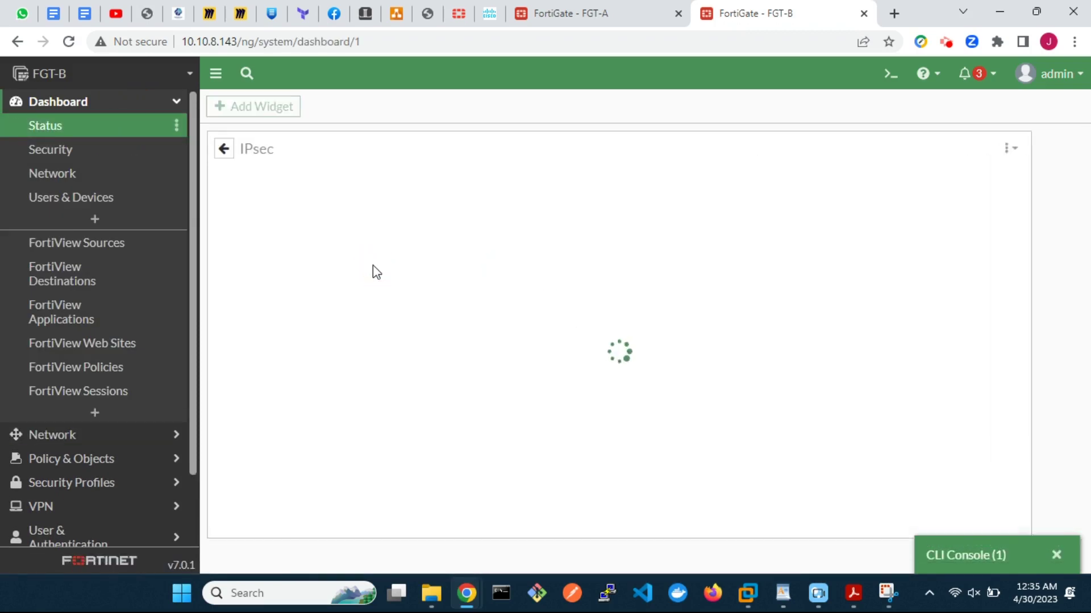
{"action": "left_click", "coordinate": [220, 265]}
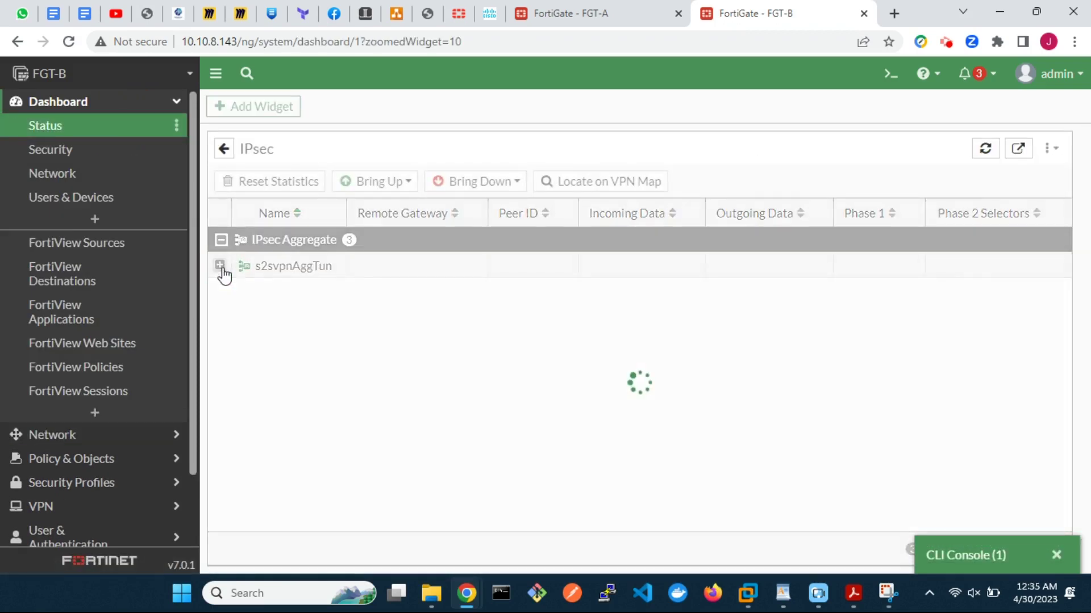
{"action": "left_click", "coordinate": [987, 154]}
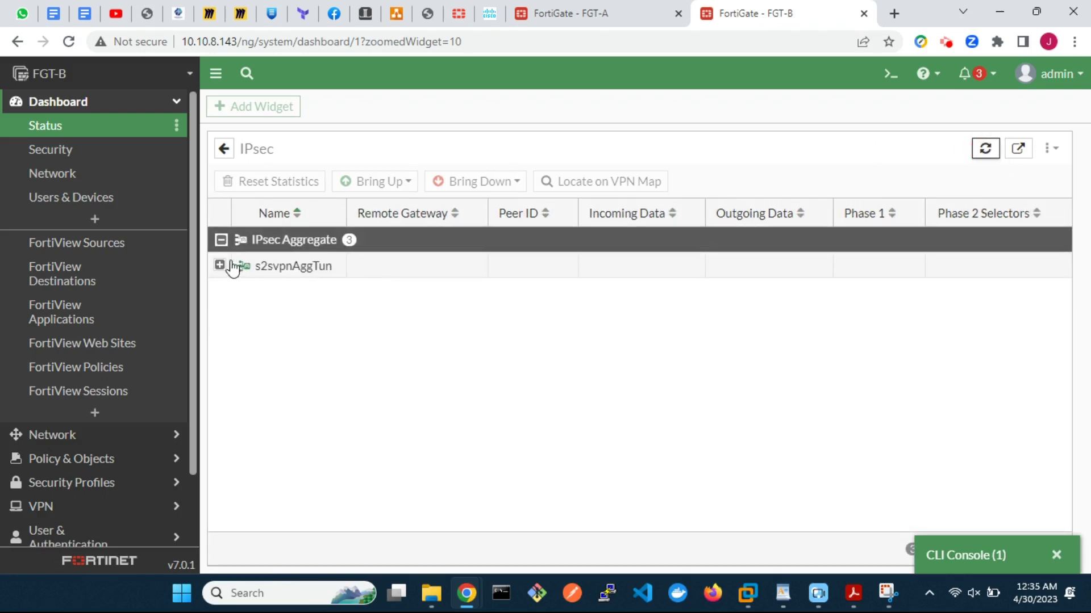
{"action": "left_click", "coordinate": [220, 265]}
Step: Restore the ping console to confirm replies from 10.1.1.1 continuing through seq 322
{"action": "left_click", "coordinate": [968, 555]}
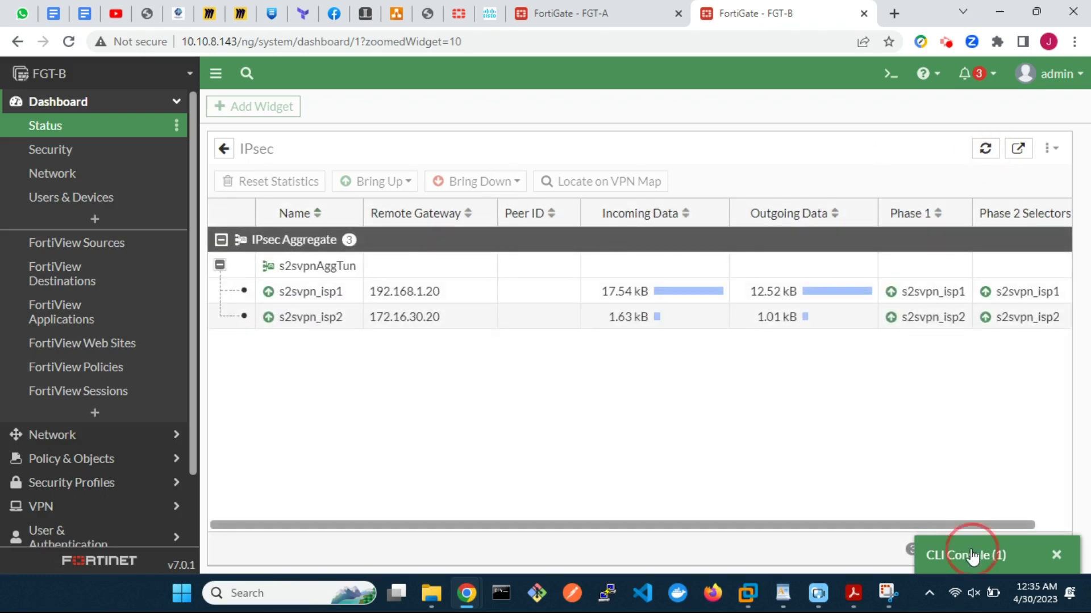
{"action": "scroll", "coordinate": [716, 387], "scroll_direction": "up", "scroll_amount": 20}
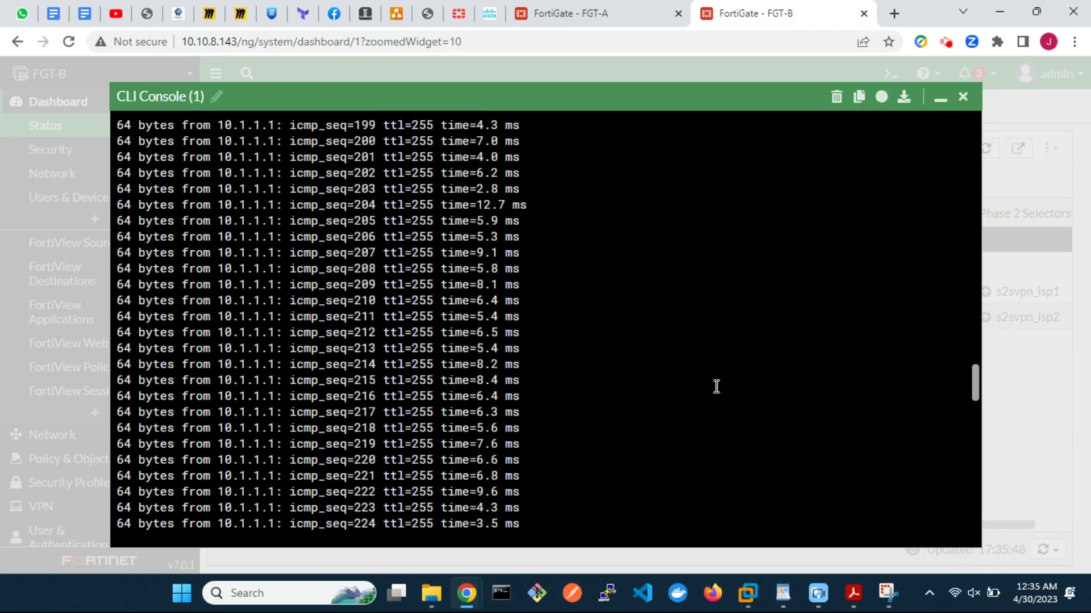
{"action": "scroll", "coordinate": [716, 387], "scroll_direction": "down", "scroll_amount": 20}
{"action": "scroll", "coordinate": [716, 386], "scroll_direction": "down", "scroll_amount": 10}
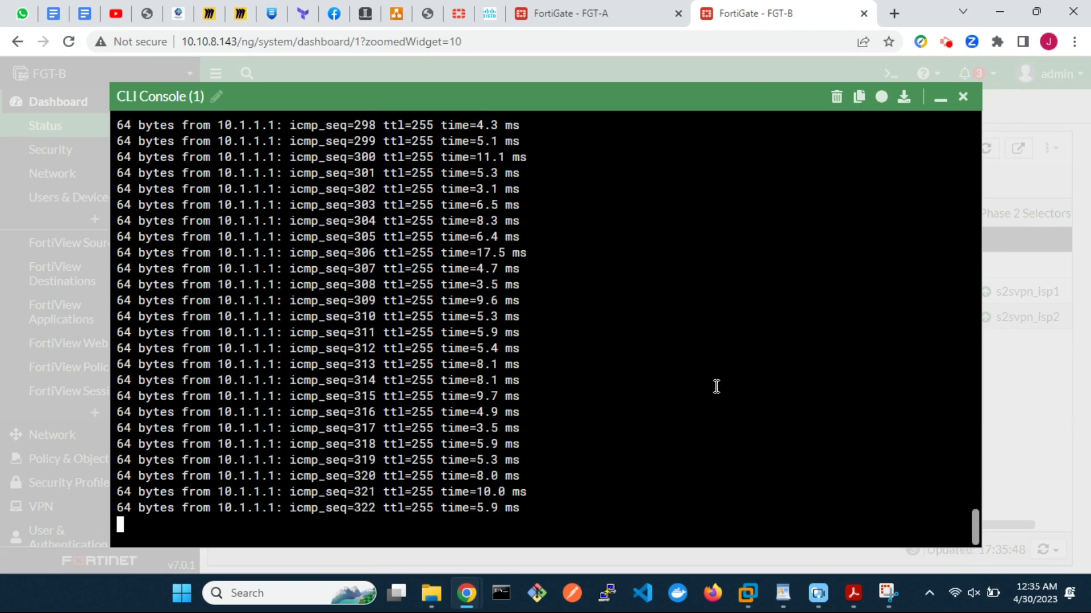